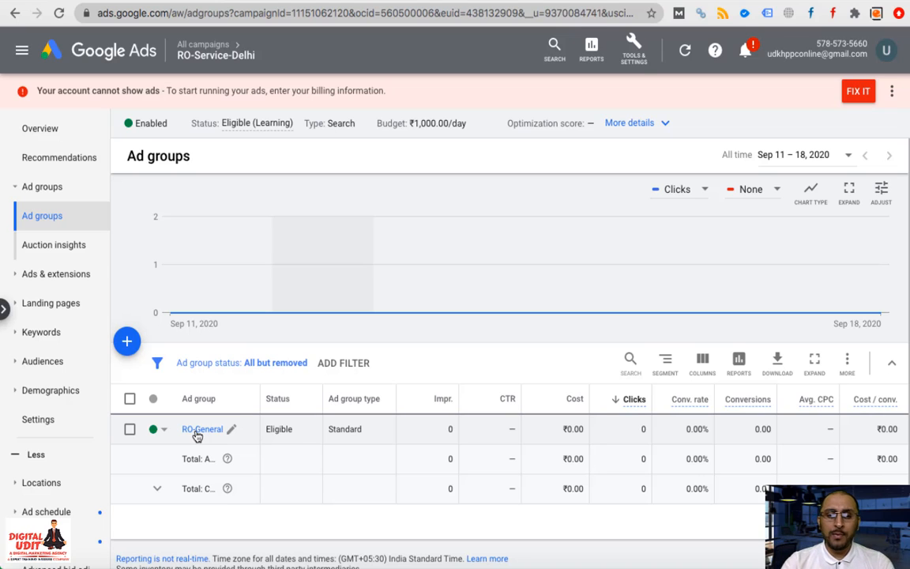
Open the RO-General ad group to see its Search Keywords page
left_click(197, 433)
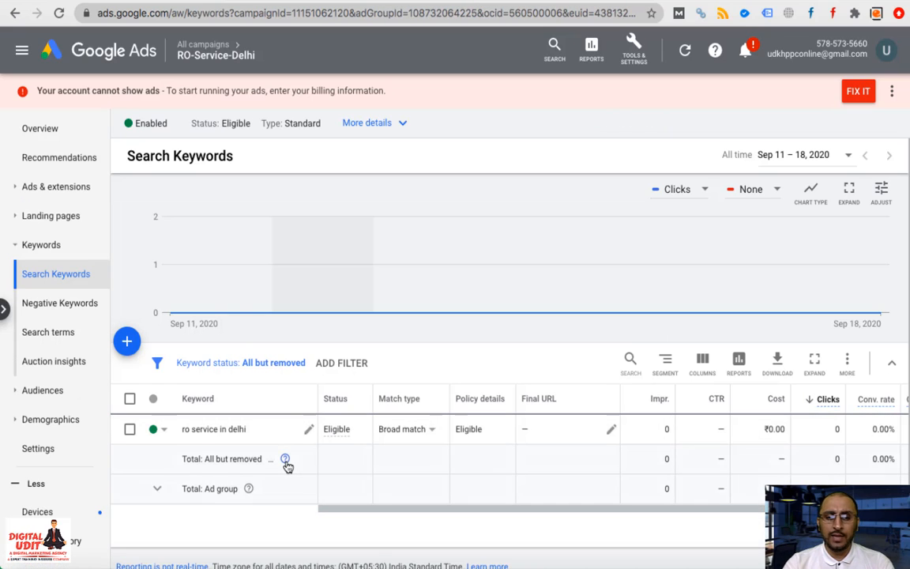
Start a new keyword list with 'ro service' and 'water purifier service' from the keyword ideas
left_click(127, 342)
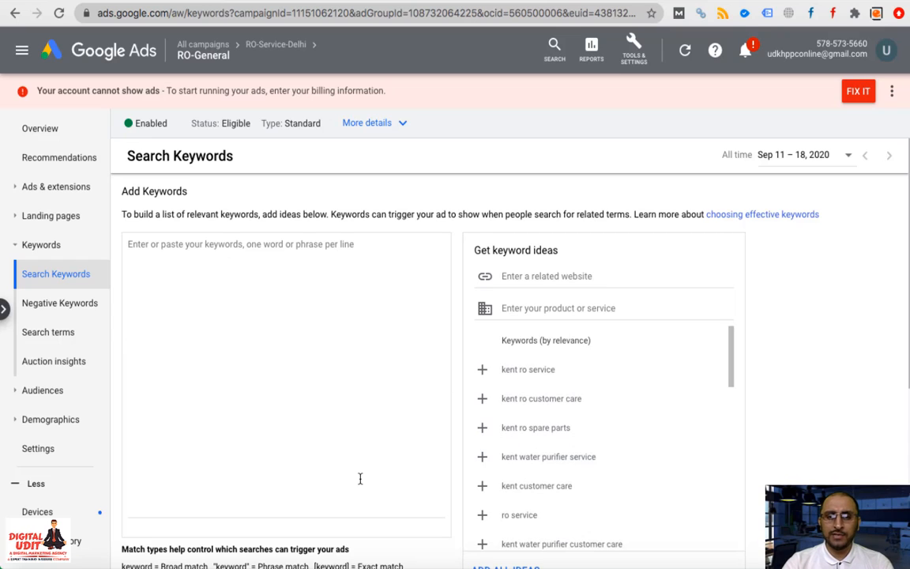
scroll(624, 414, "down", 1)
scroll(623, 414, "up", 1)
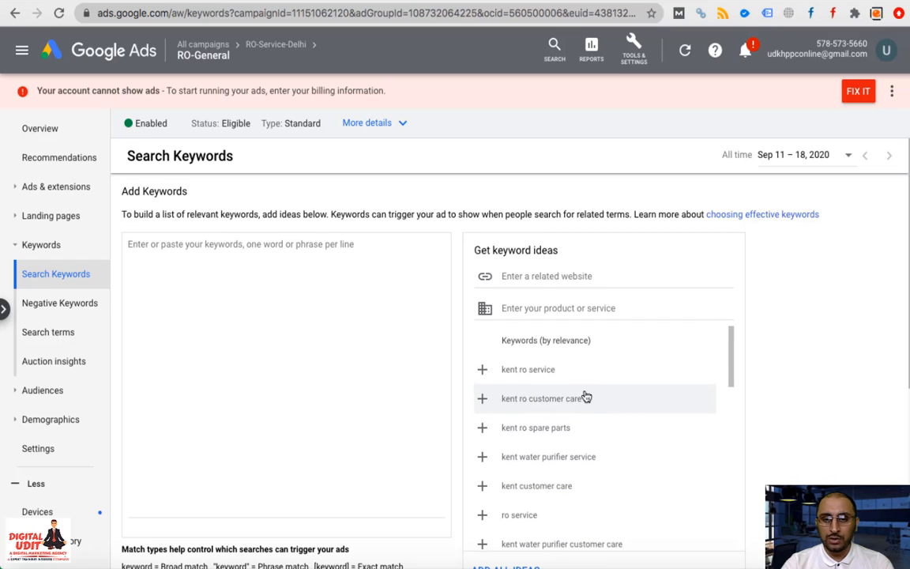
scroll(518, 464, "down", 1)
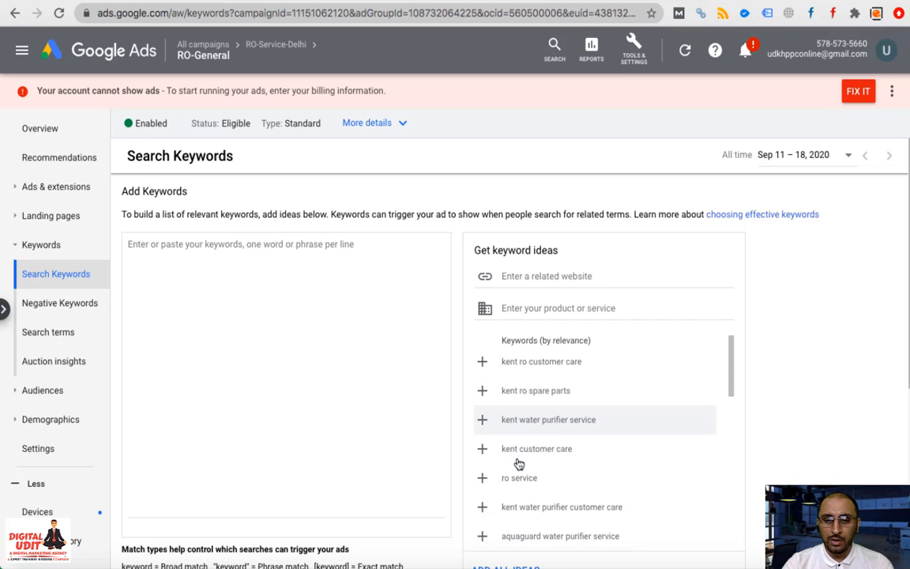
left_click(482, 477)
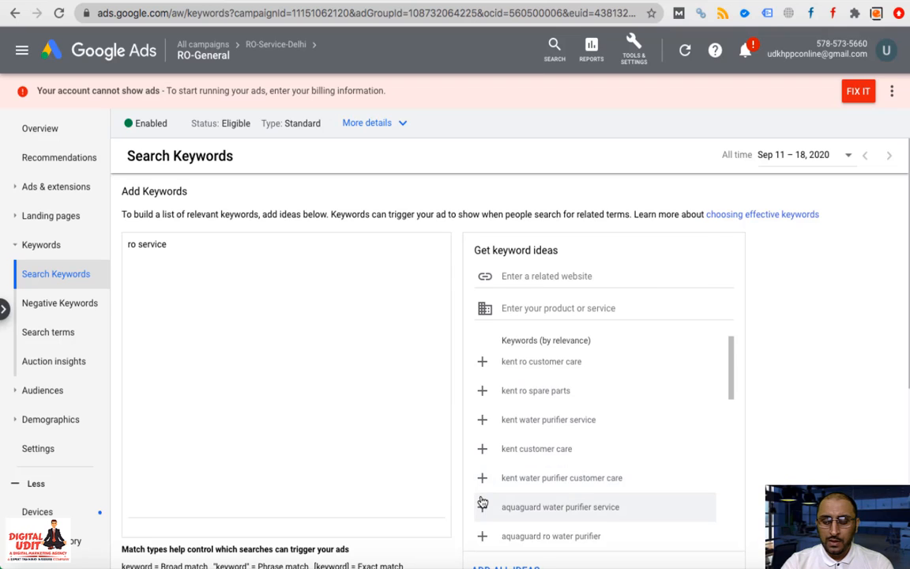
scroll(482, 501, "down", 2)
scroll(482, 490, "down", 1)
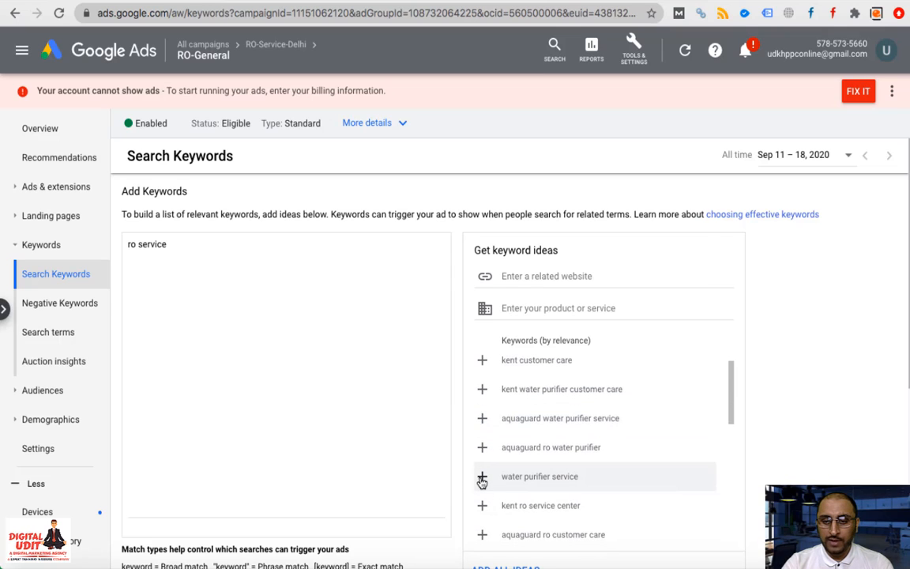
left_click(482, 477)
Load more keyword suggestions and browse through them
scroll(482, 482, "down", 3)
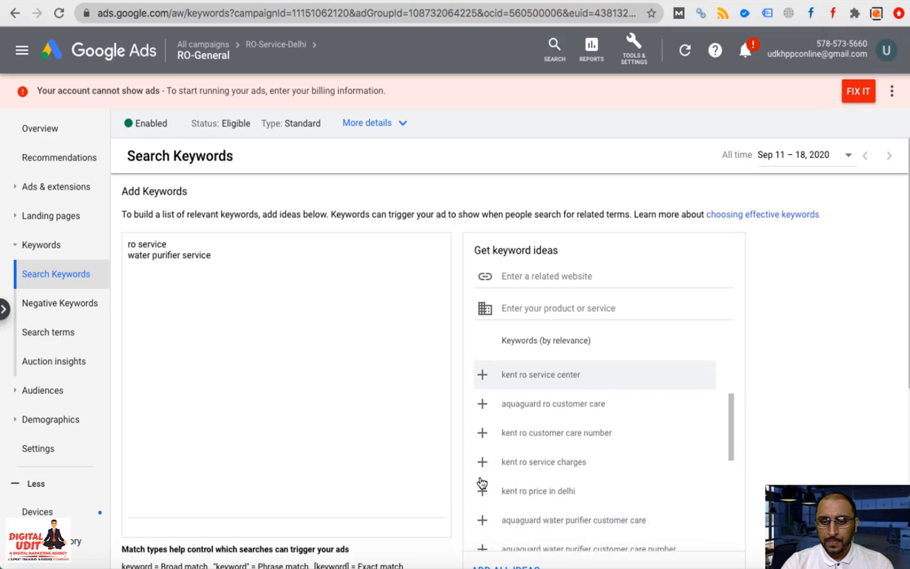
scroll(482, 482, "down", 5)
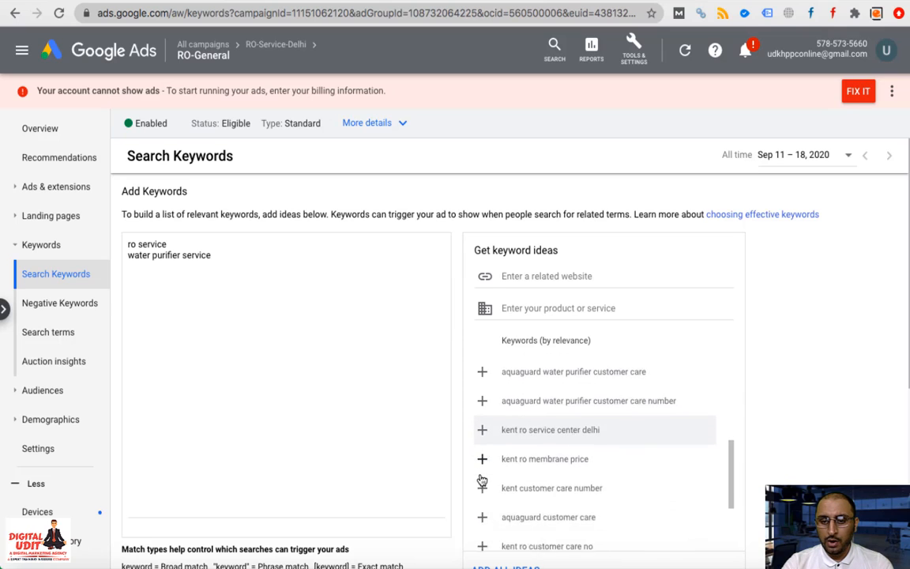
scroll(482, 480, "down", 6)
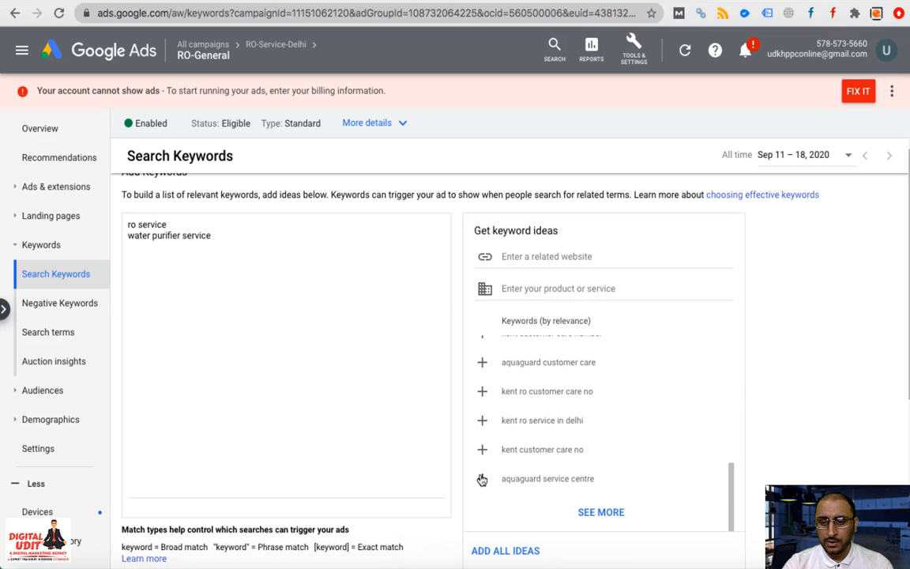
left_click(600, 512)
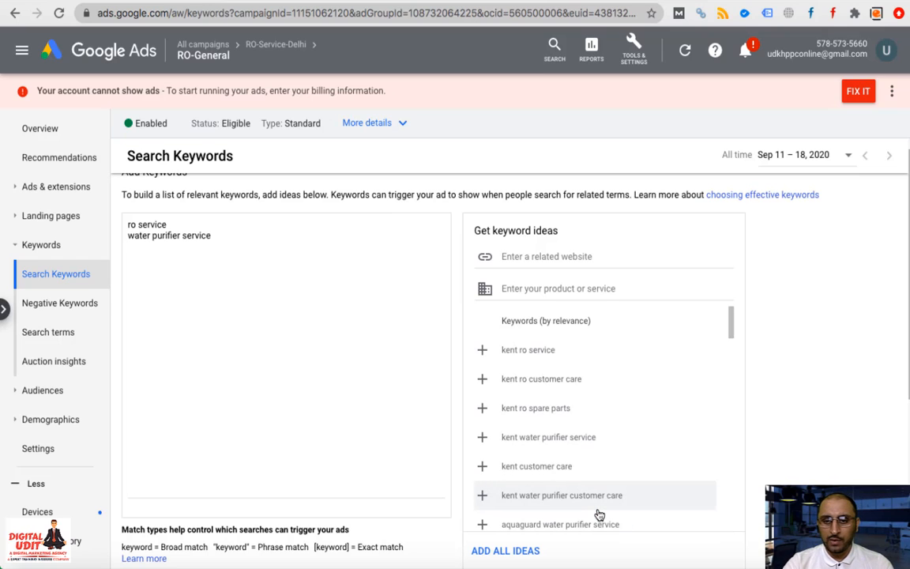
scroll(591, 469, "down", 5)
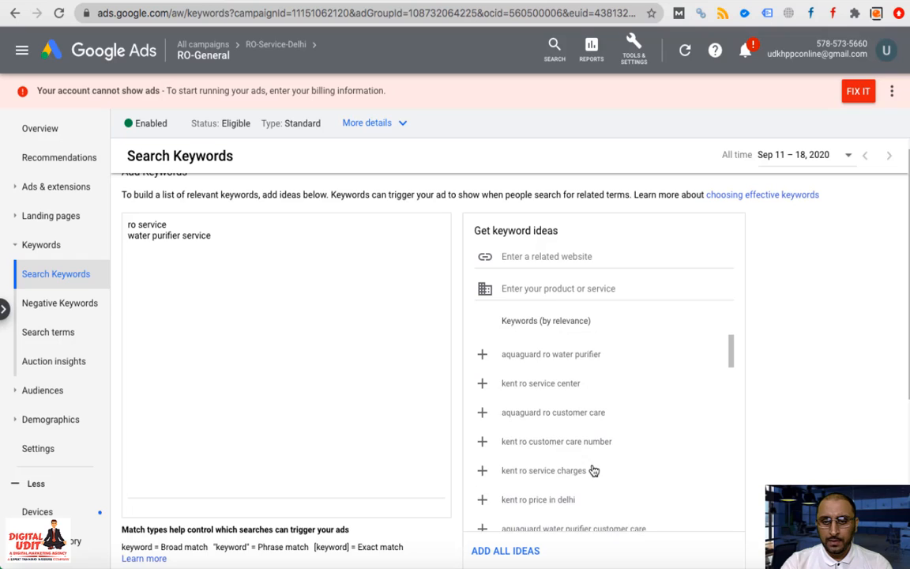
scroll(532, 443, "down", 4)
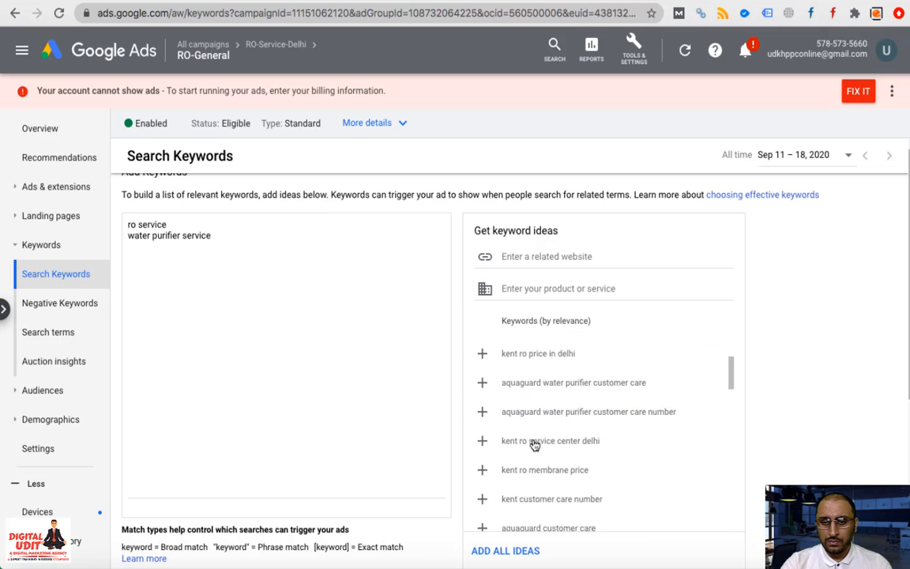
scroll(535, 445, "down", 4)
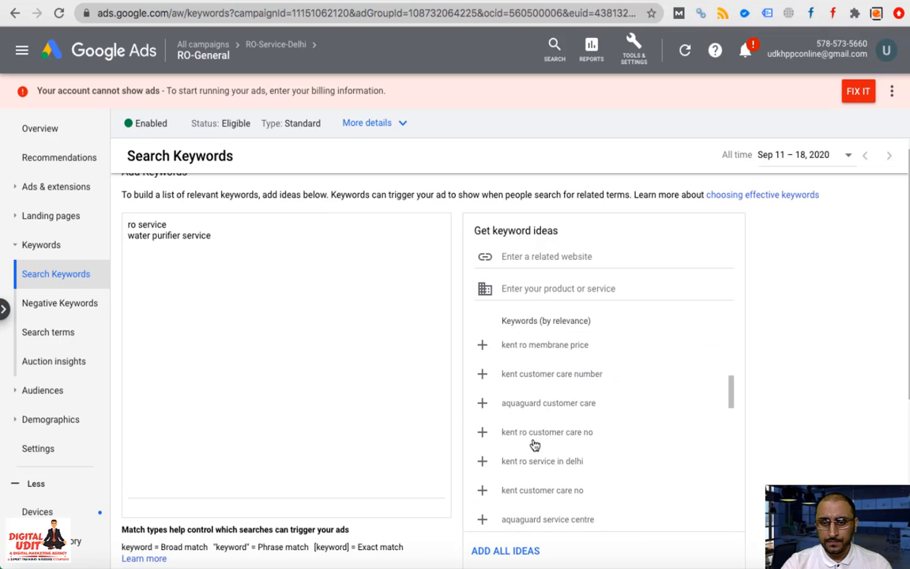
scroll(535, 444, "down", 5)
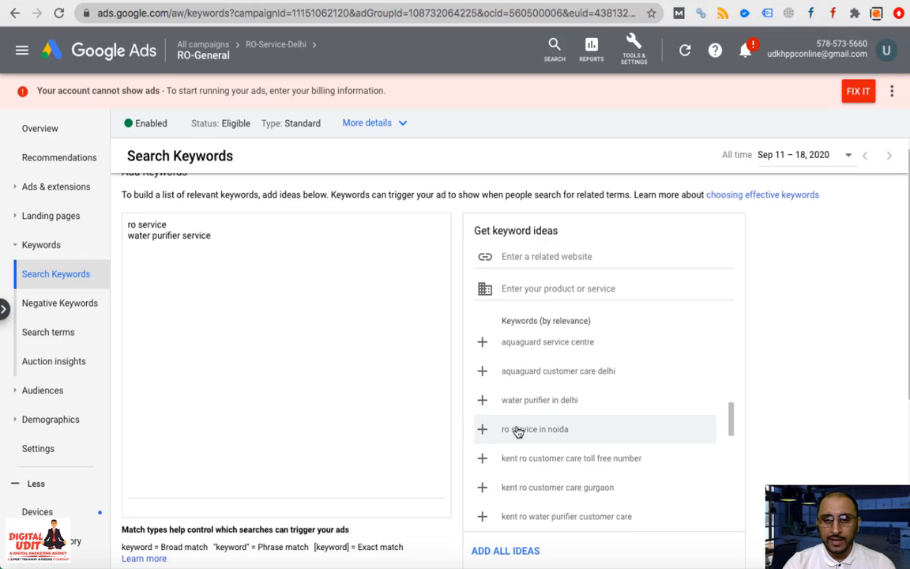
scroll(518, 432, "down", 3)
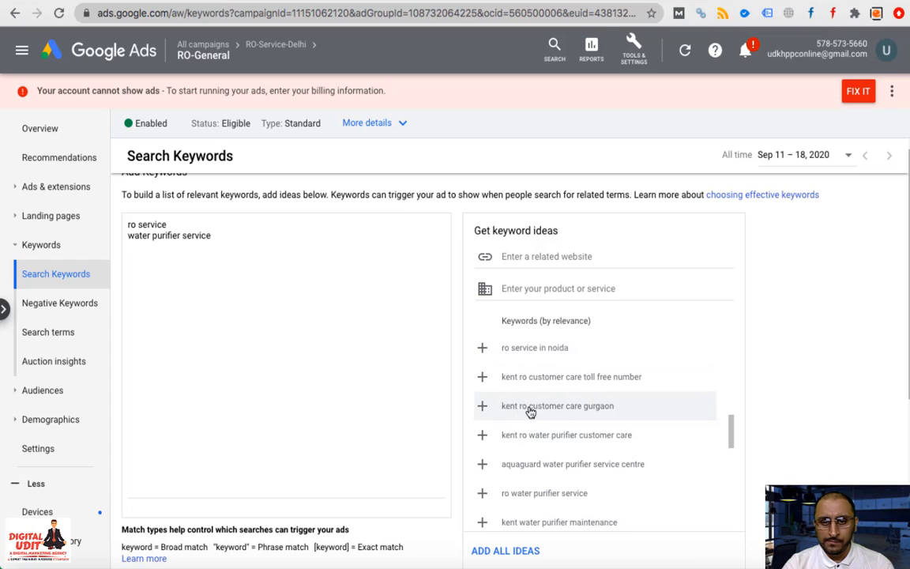
scroll(559, 423, "down", 3)
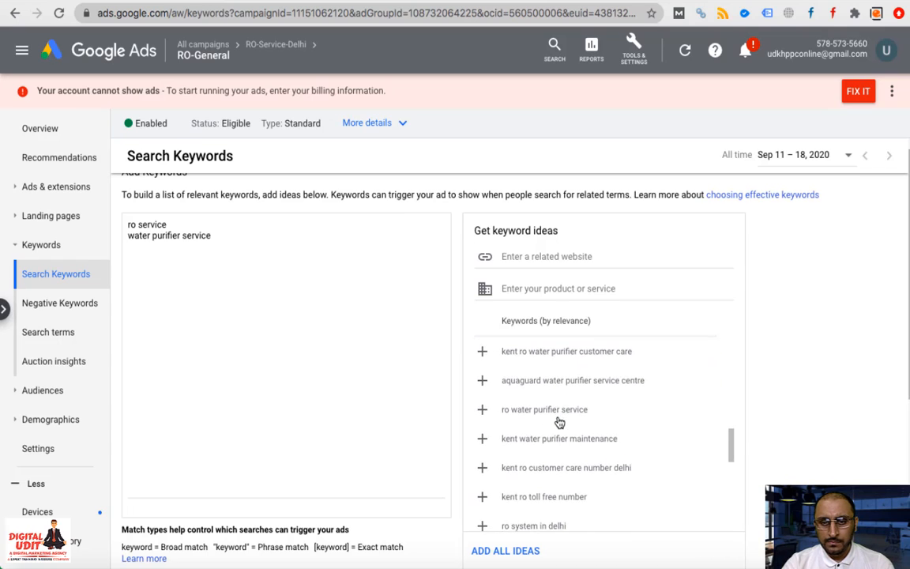
Add 'ro water purifier service' and 'ro water purifier service delhi' to the keyword list
left_click(482, 411)
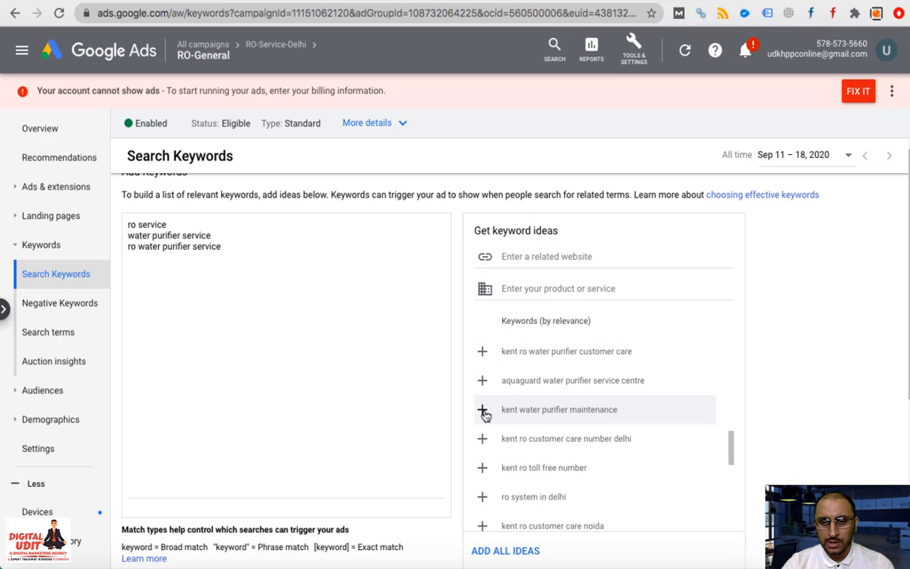
scroll(592, 486, "down", 1)
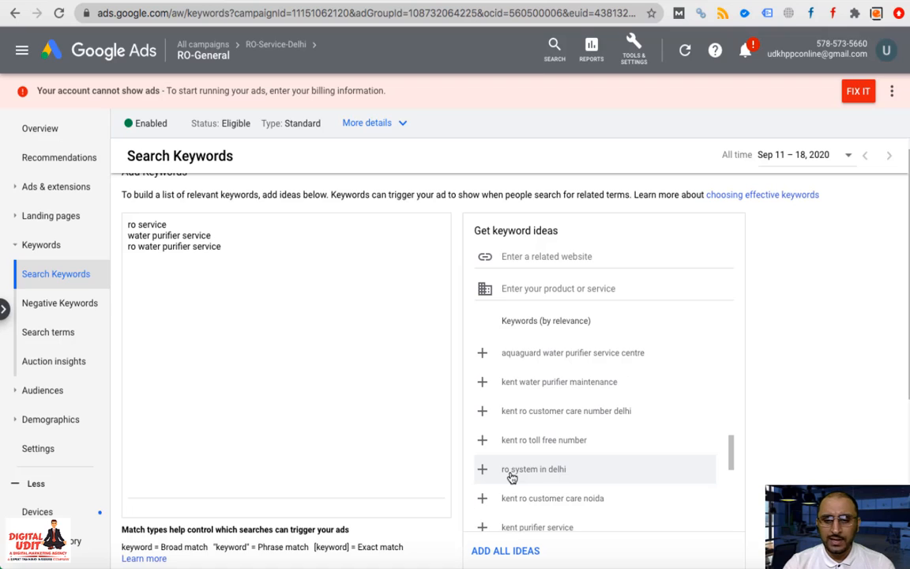
scroll(512, 478, "down", 3)
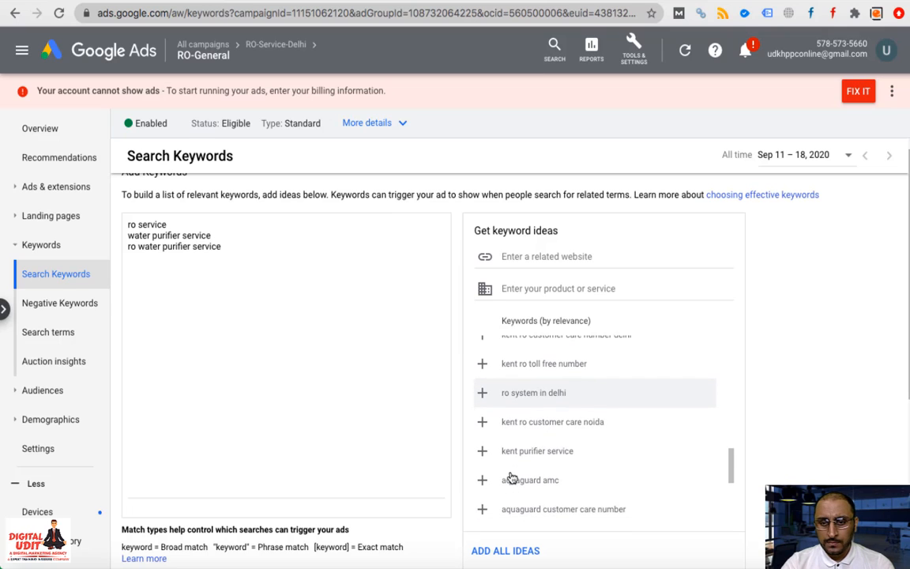
scroll(512, 477, "down", 2)
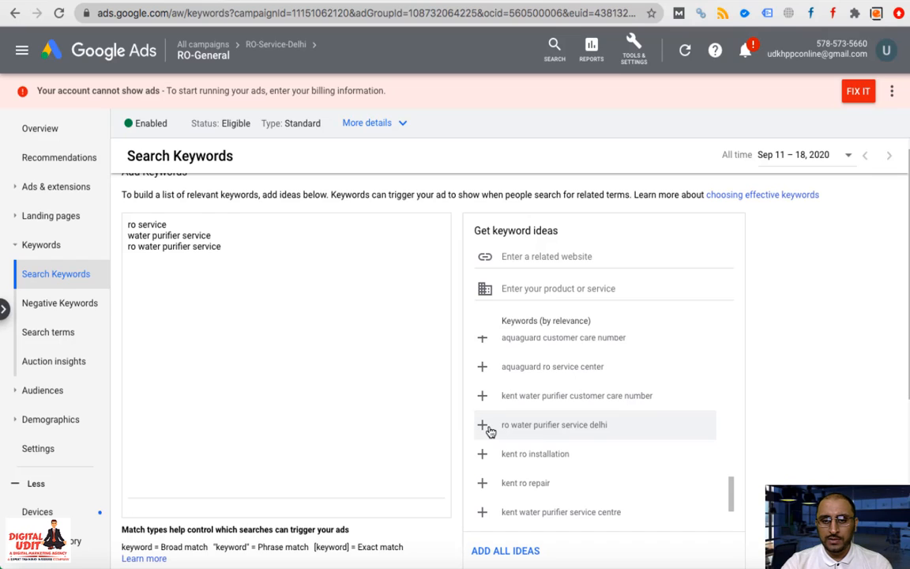
left_click(481, 428)
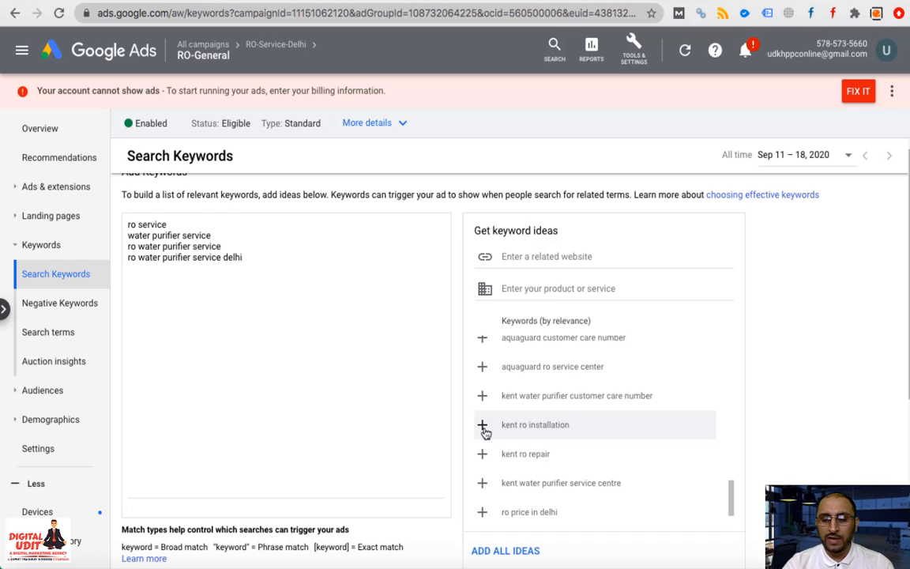
Add 'kent ro repair', then delete that line from the keyword box again
left_click(482, 456)
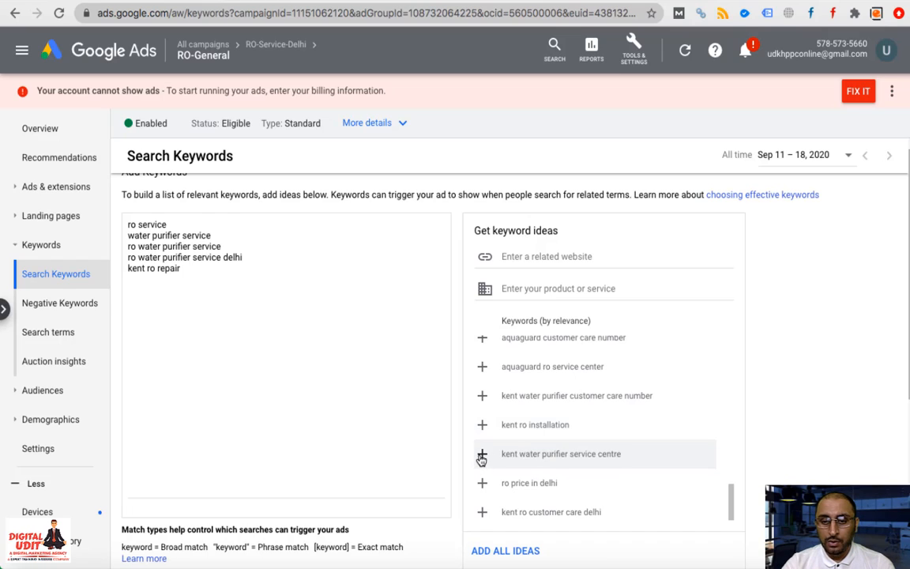
triple_click(159, 272)
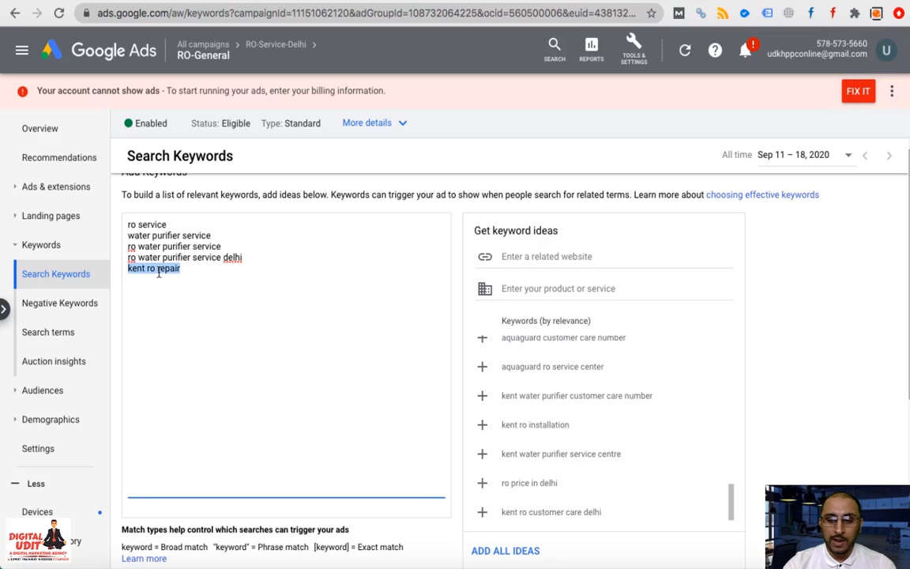
key("BackSpace")
scroll(545, 407, "down", 2)
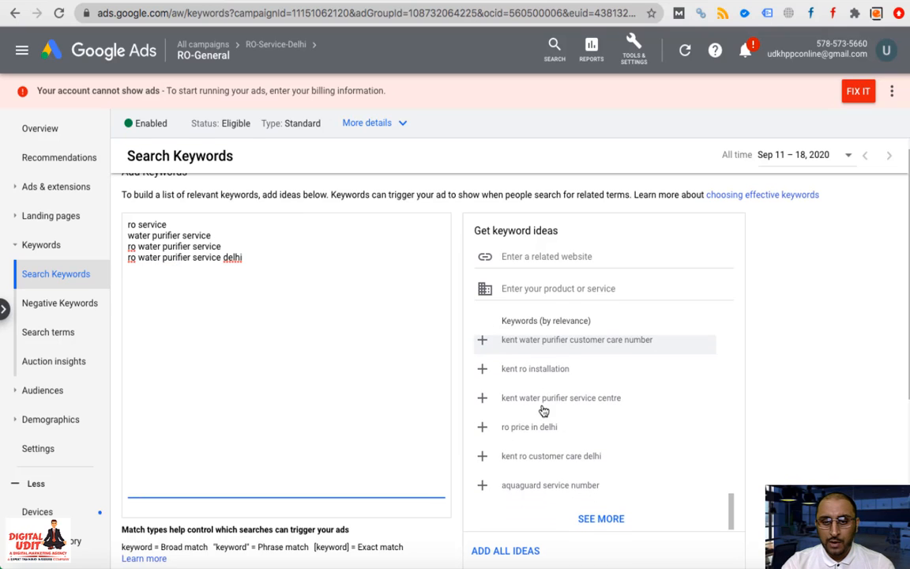
Add ro water purifier repair, ro purifier service, ro service center and other Delhi repair/service keywords
scroll(558, 433, "down", 2)
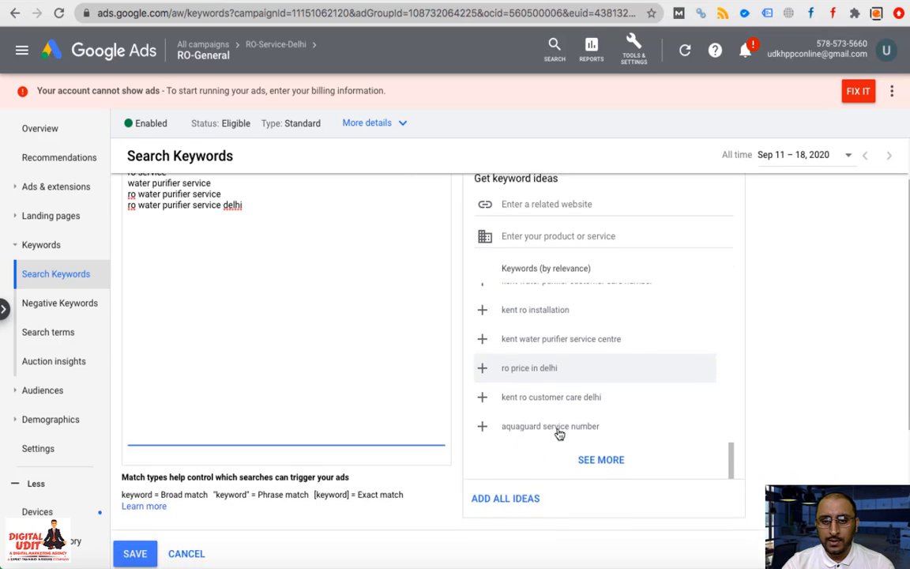
left_click(601, 455)
scroll(570, 384, "down", 3)
scroll(570, 384, "down", 5)
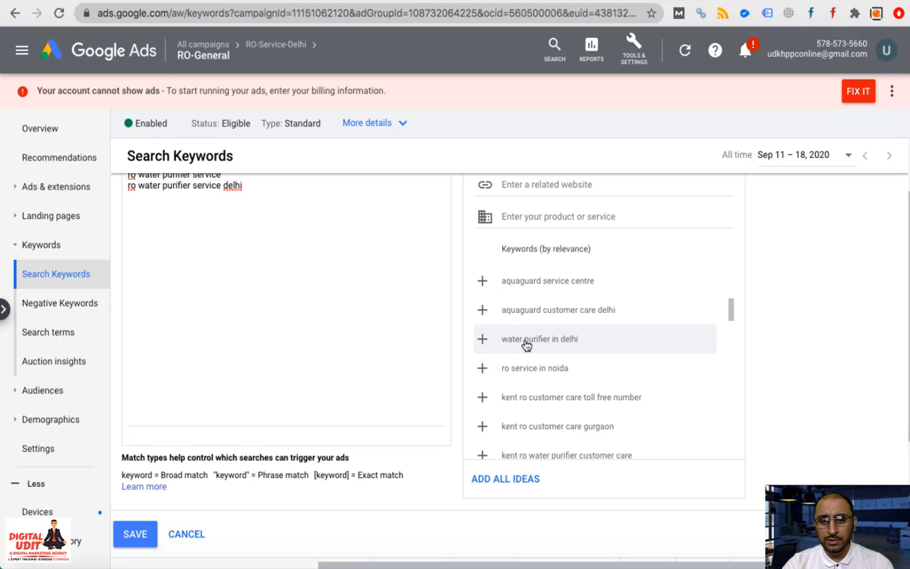
scroll(522, 378, "down", 5)
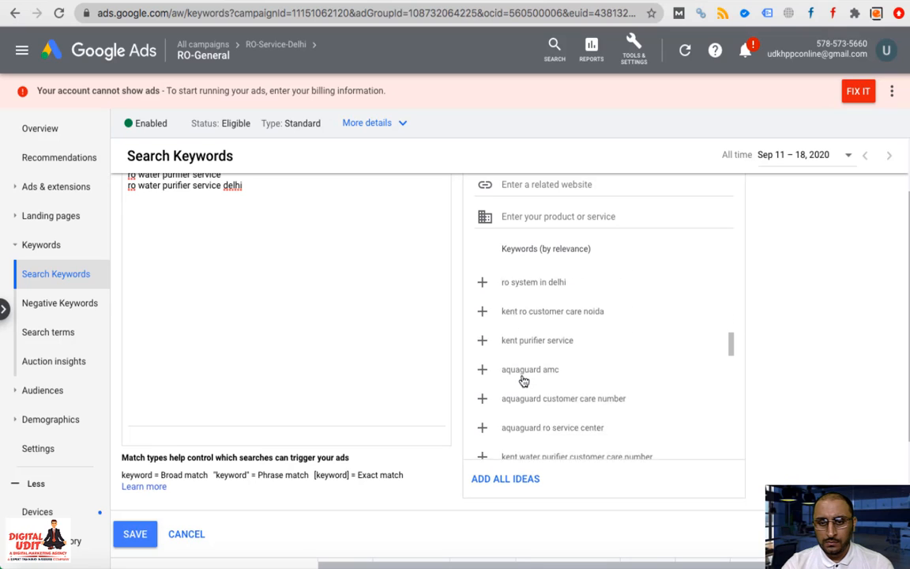
scroll(522, 378, "down", 5)
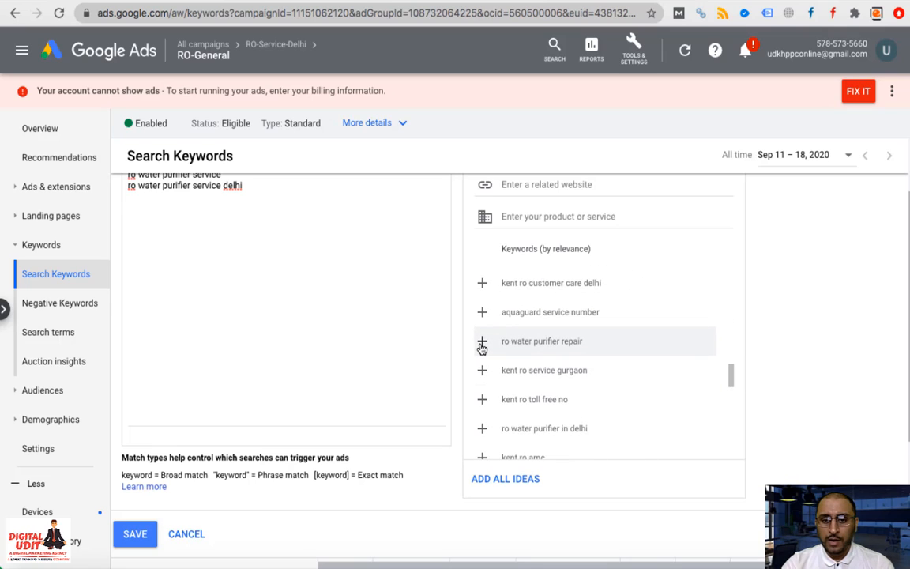
left_click(482, 346)
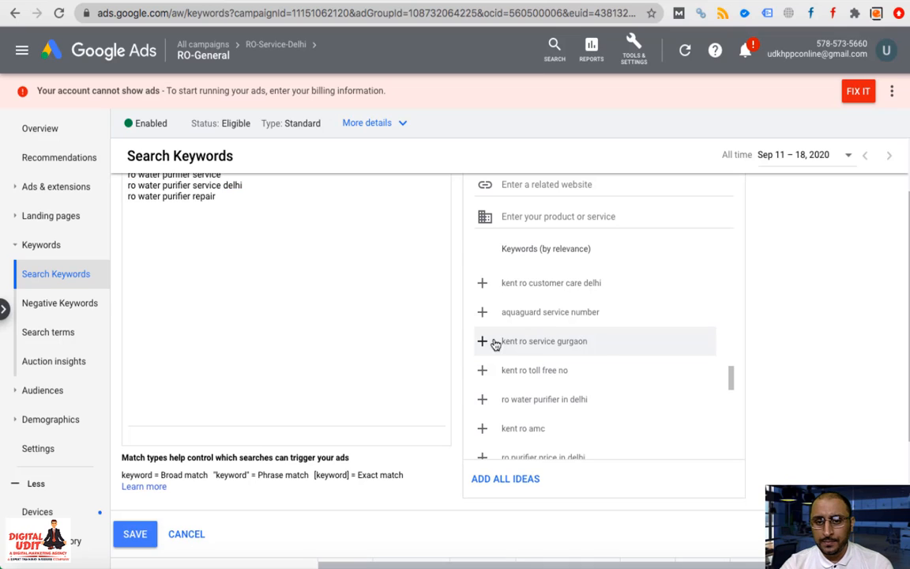
scroll(592, 414, "down", 1)
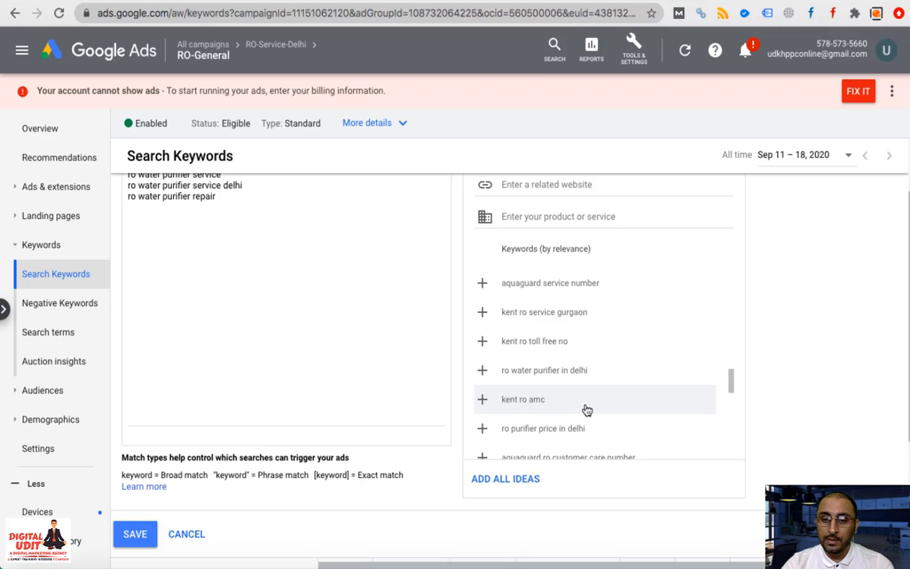
scroll(587, 410, "down", 2)
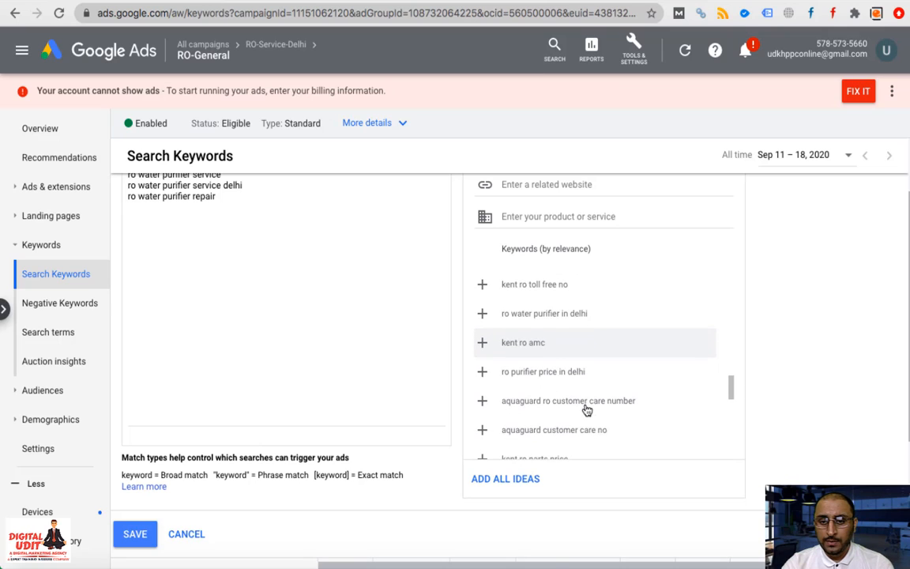
scroll(587, 410, "down", 5)
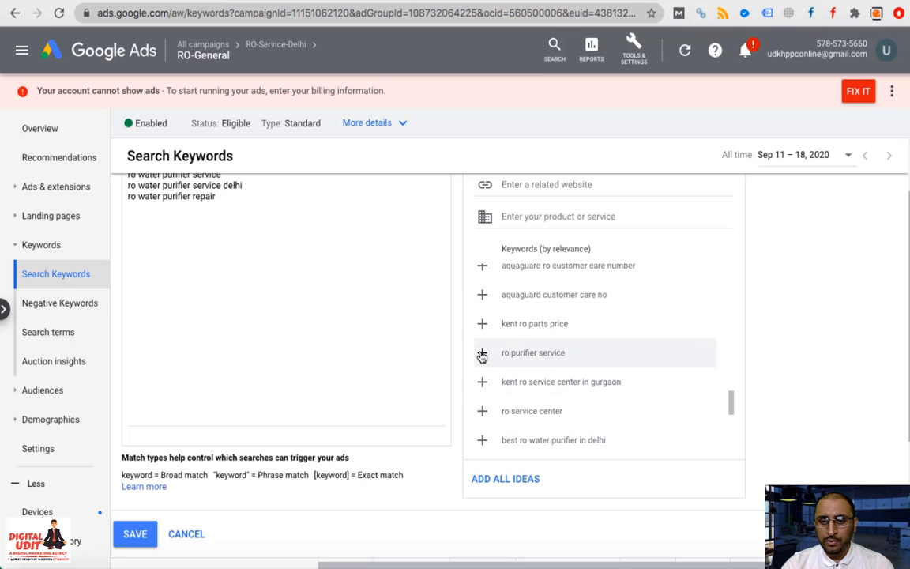
left_click(482, 354)
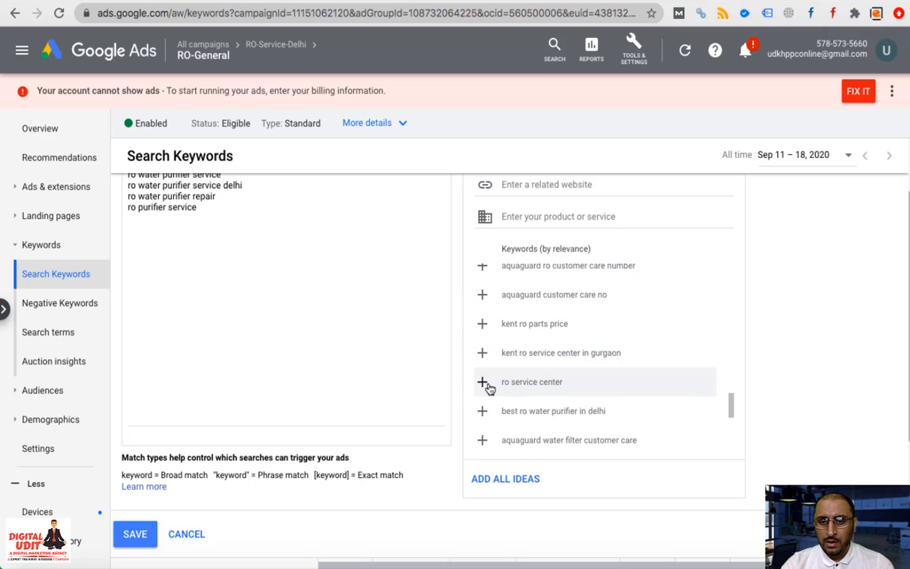
left_click(482, 382)
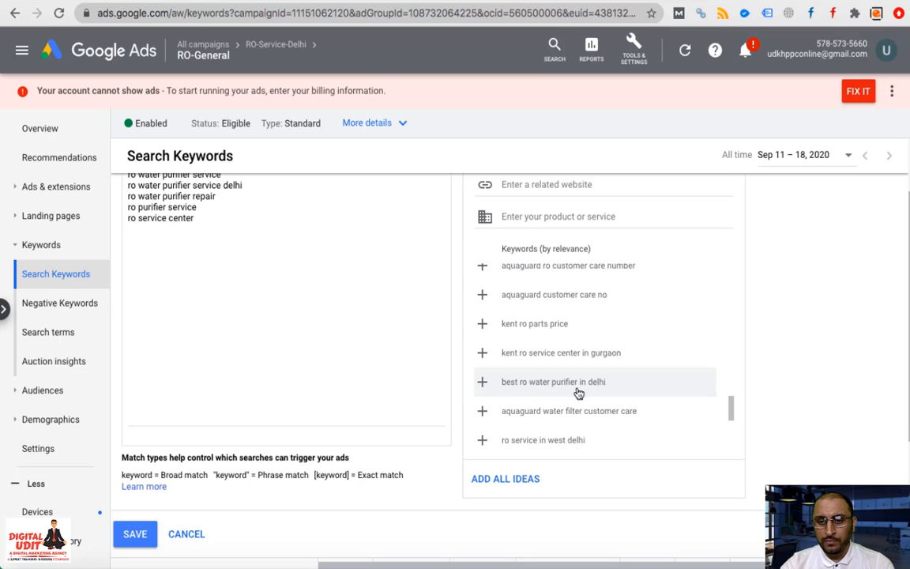
scroll(579, 393, "down", 3)
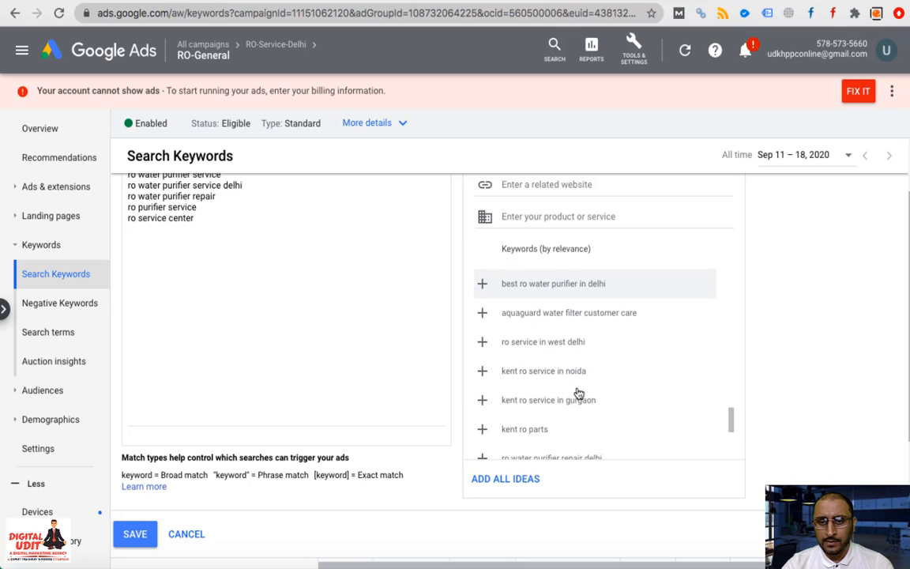
left_click(482, 339)
scroll(506, 391, "down", 2)
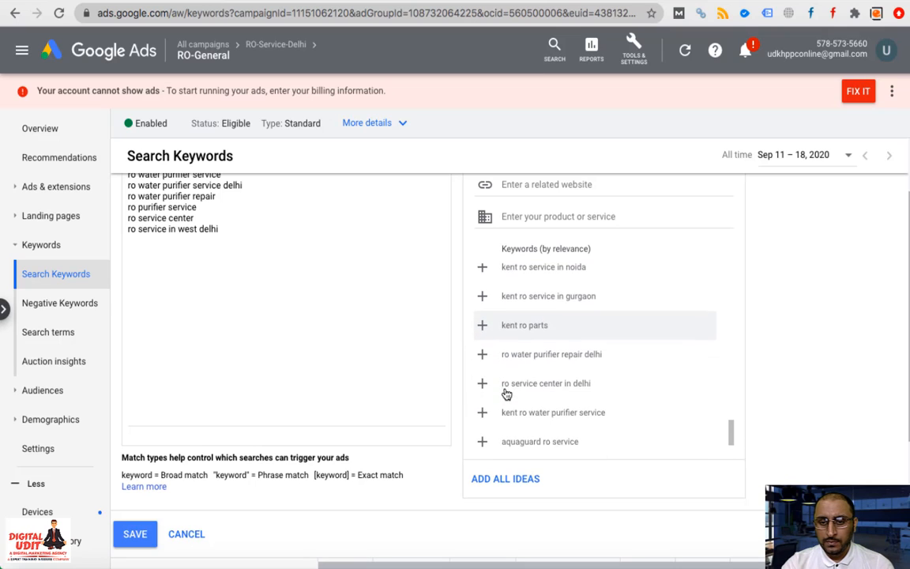
scroll(506, 394, "down", 1)
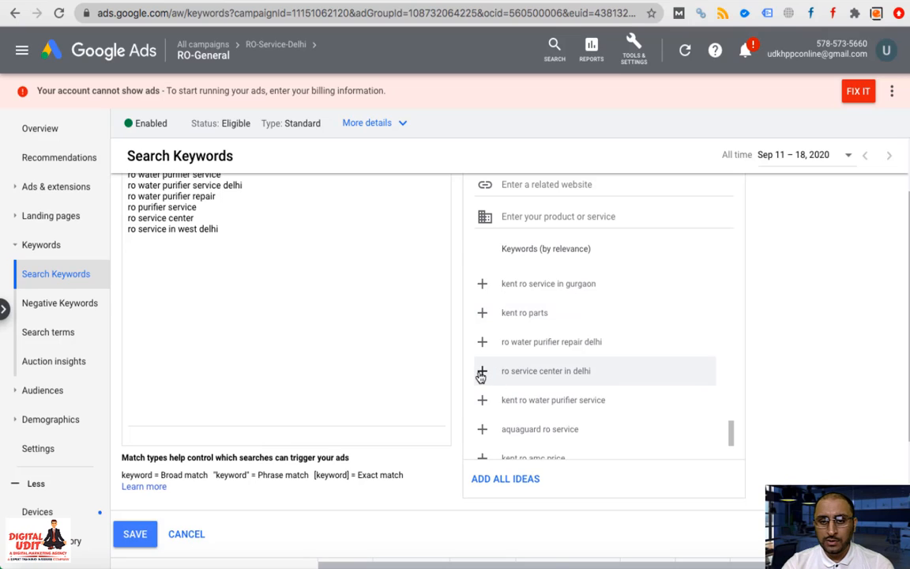
left_click(482, 371)
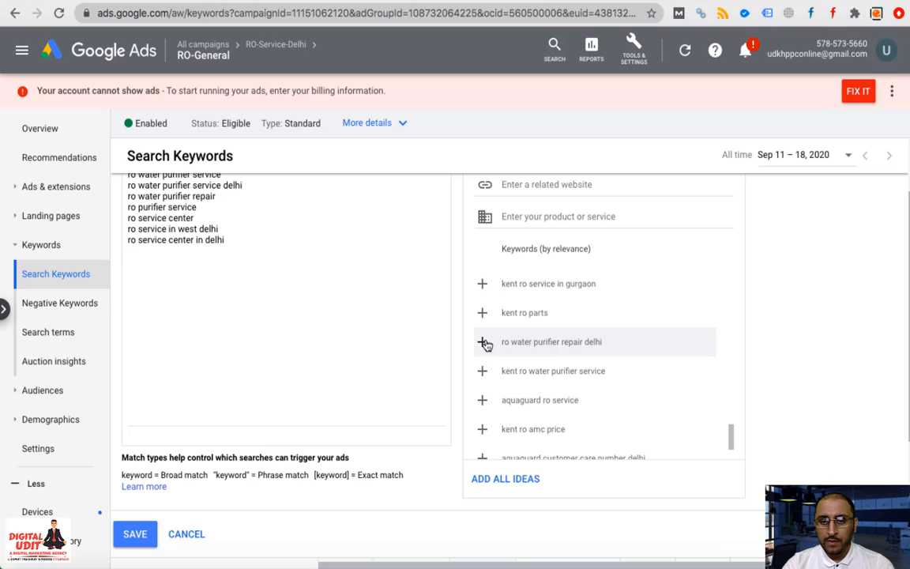
left_click(483, 342)
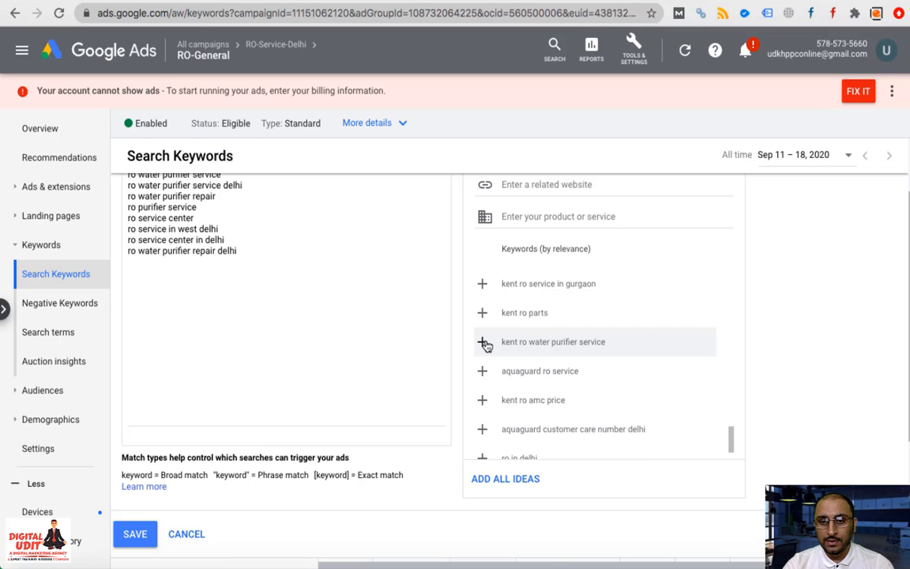
Add water purifier service in delhi, ro service in south/east delhi and water purifier service center
scroll(509, 417, "down", 3)
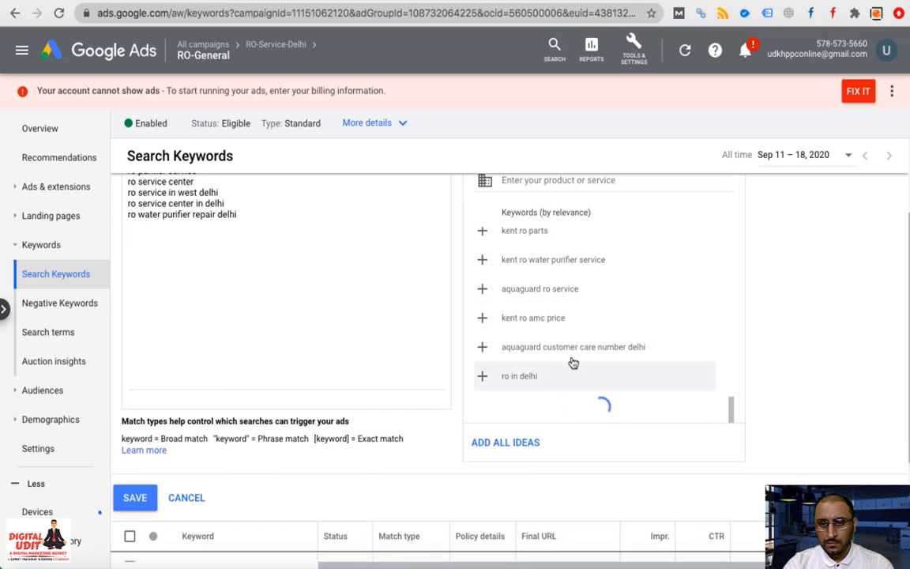
scroll(570, 360, "down", 10)
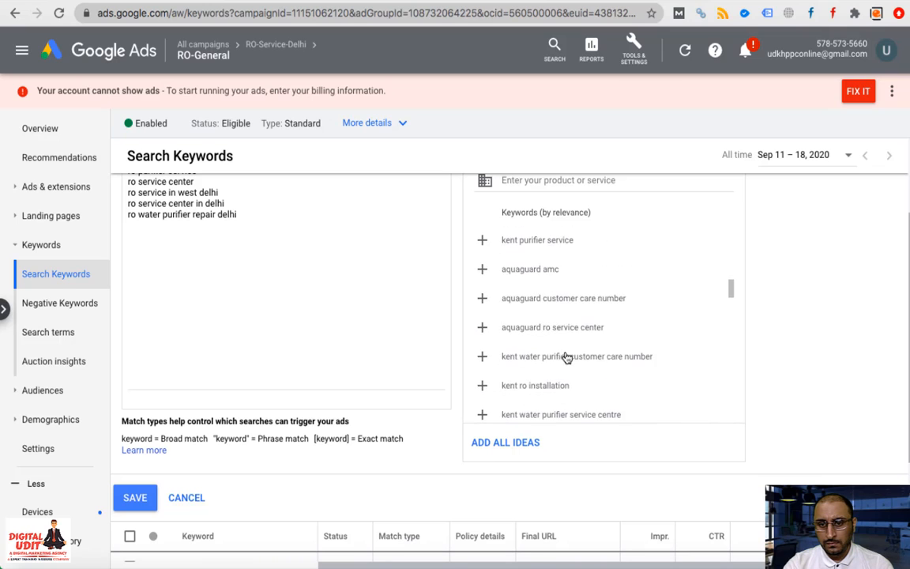
scroll(567, 357, "down", 10)
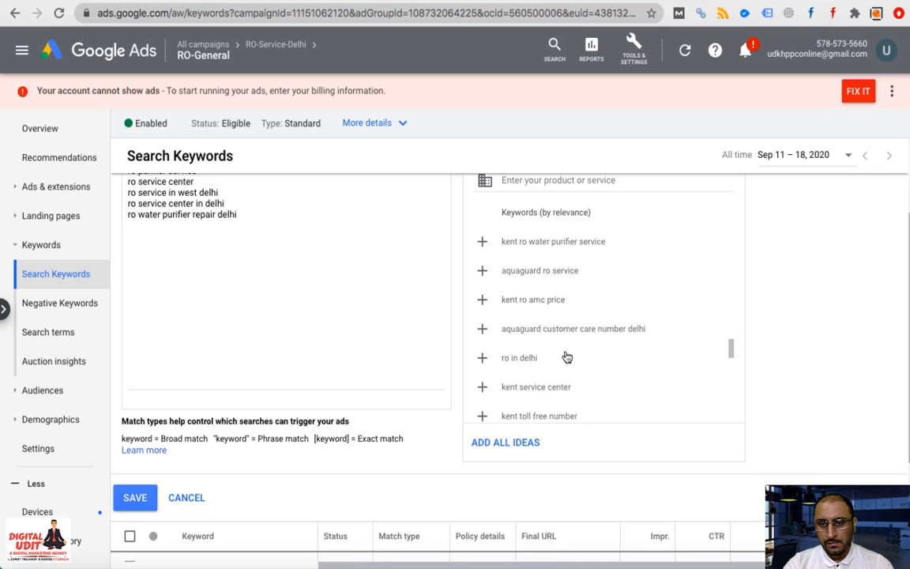
scroll(567, 357, "down", 10)
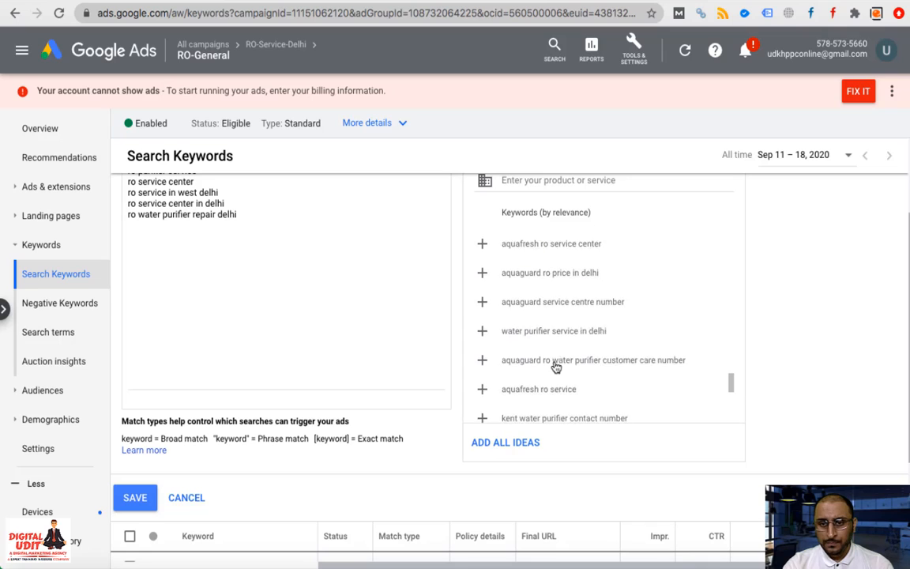
scroll(537, 356, "down", 1)
left_click(482, 318)
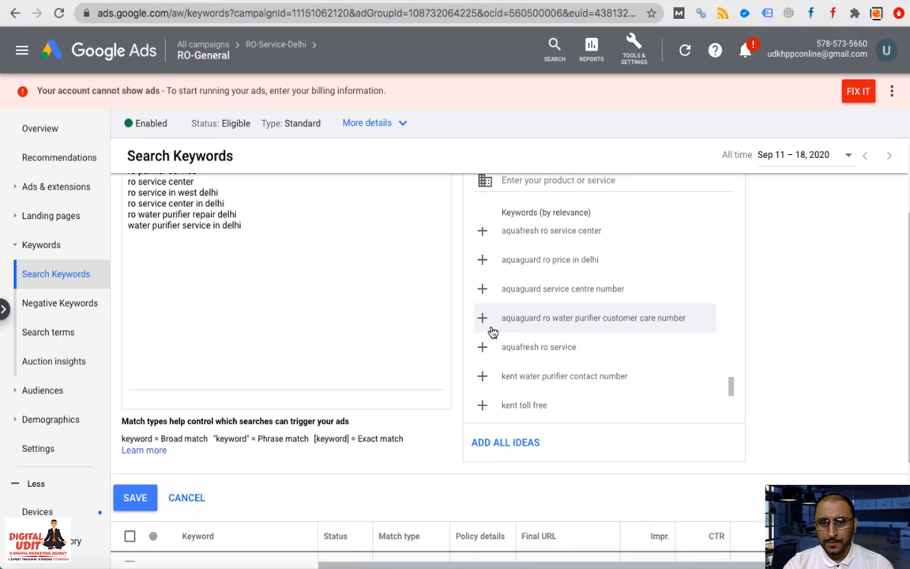
scroll(492, 332, "down", 6)
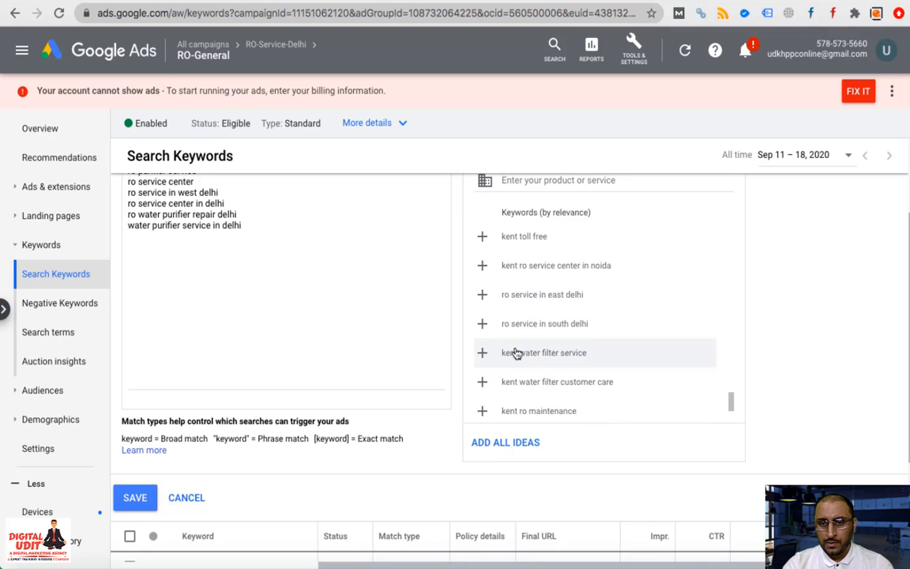
left_click(482, 324)
left_click(482, 295)
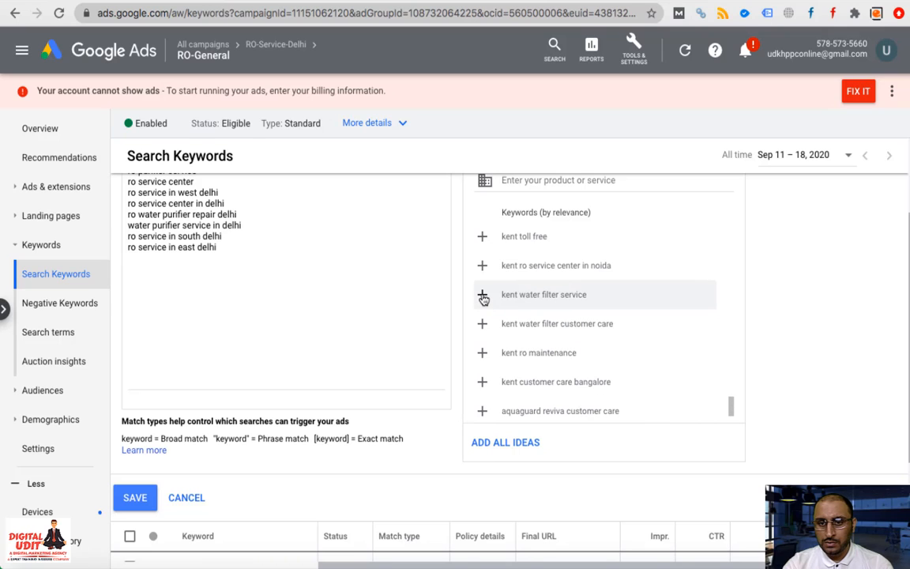
scroll(551, 369, "down", 4)
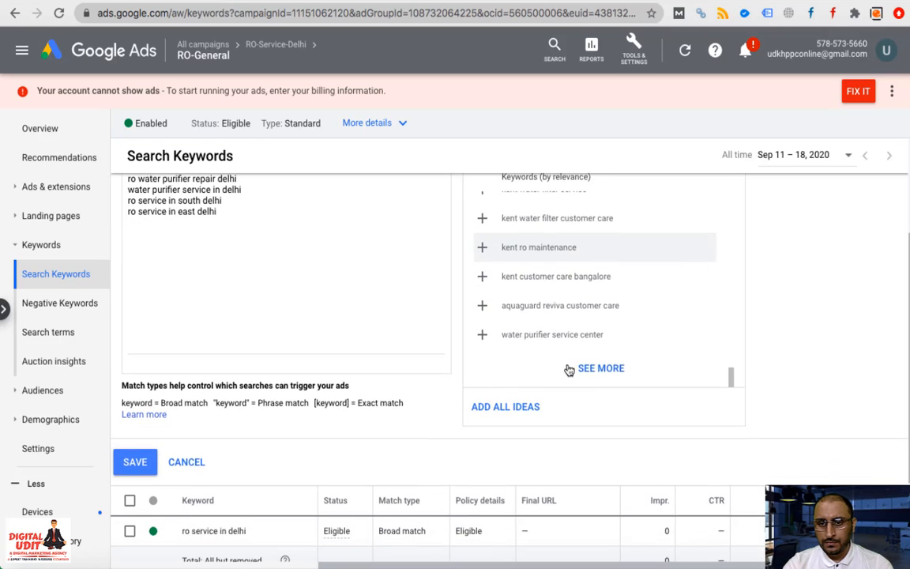
left_click(483, 340)
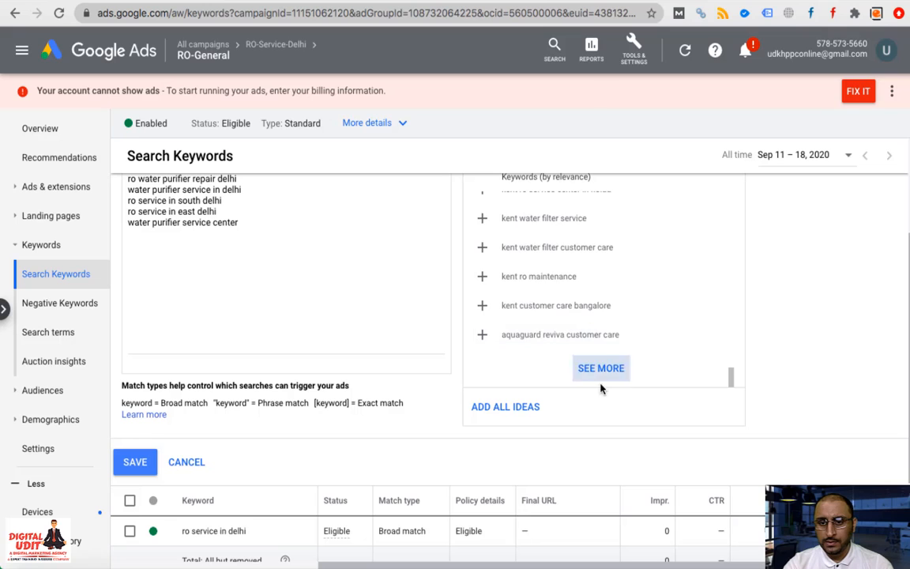
Load more ideas and add ro system service, ro servicing and ro system repair
left_click(606, 369)
scroll(596, 371, "down", 10)
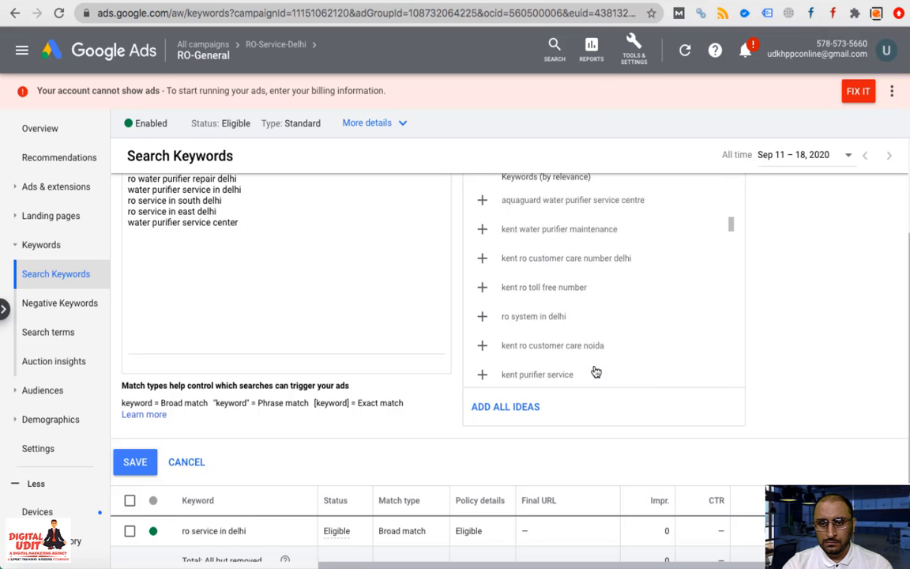
scroll(599, 335, "down", 10)
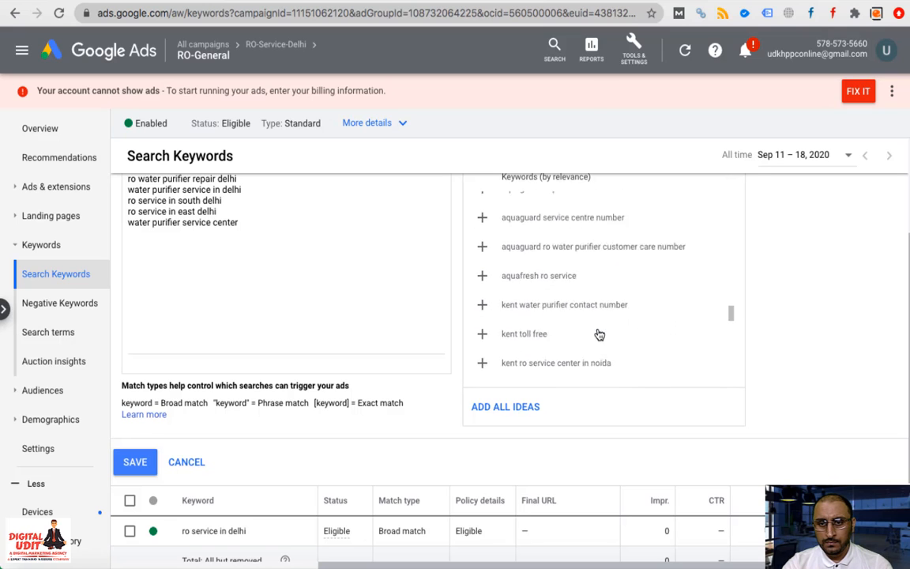
scroll(599, 335, "up", 5)
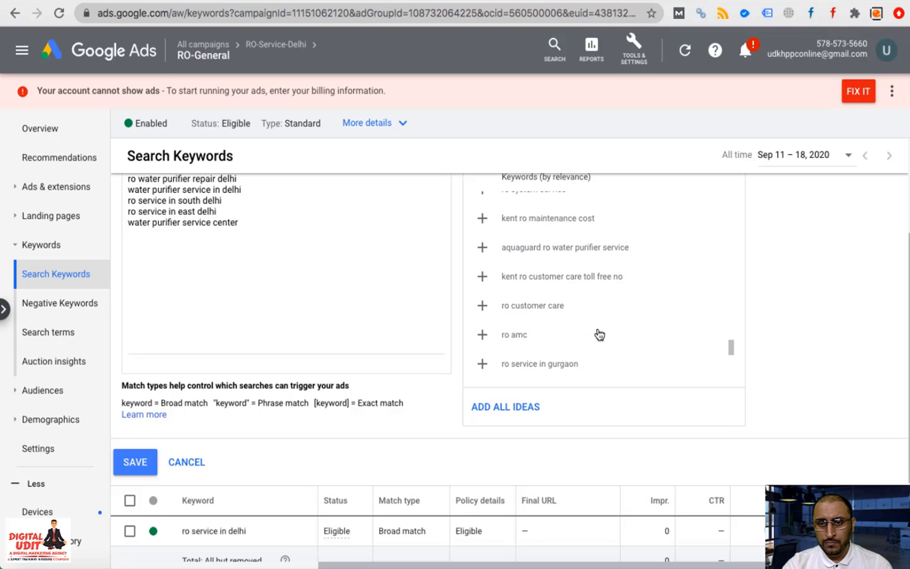
left_click(481, 291)
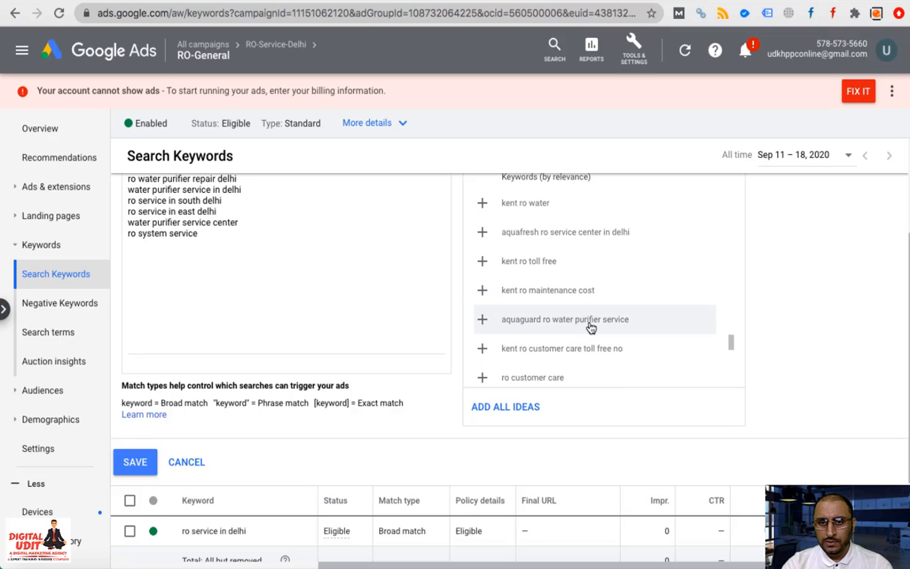
scroll(589, 324, "up", 5)
scroll(590, 328, "down", 10)
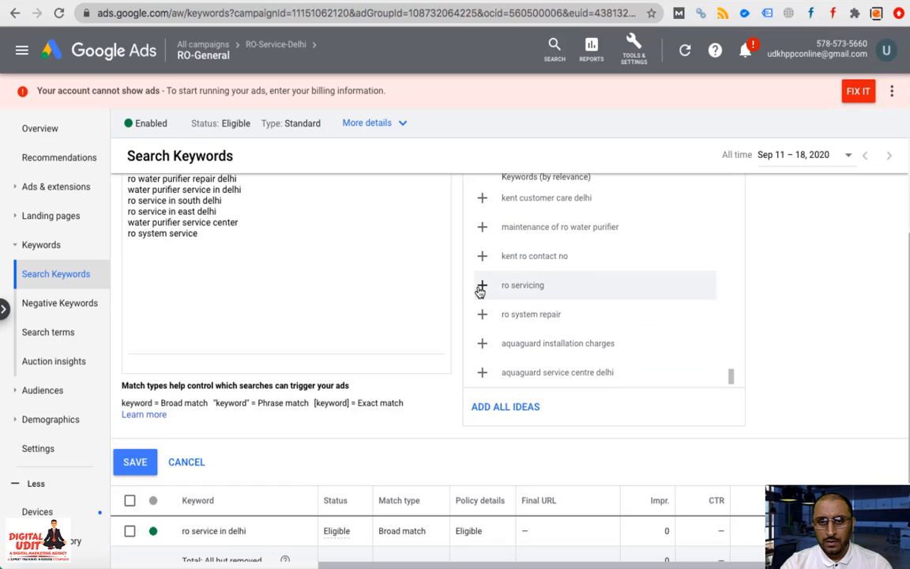
left_click(482, 287)
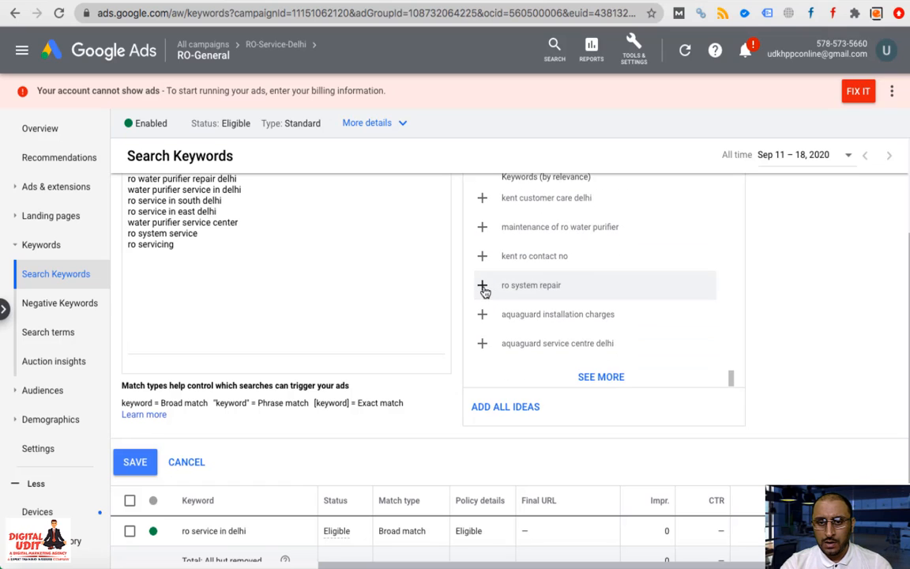
left_click(482, 286)
Load more ideas and add the AMC and maintenance keywords, ending with 'ro amc charges'
left_click(606, 377)
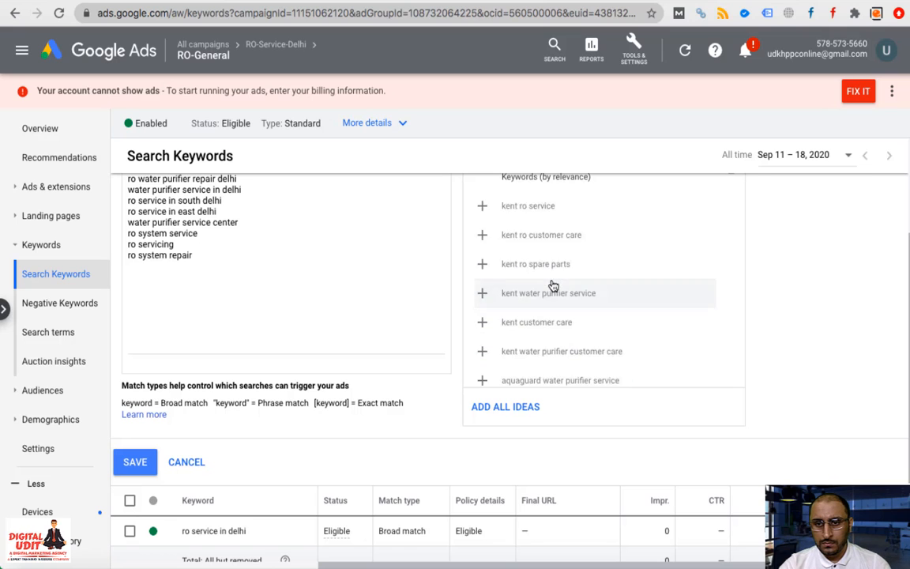
scroll(551, 273, "down", 3)
scroll(548, 268, "up", 2)
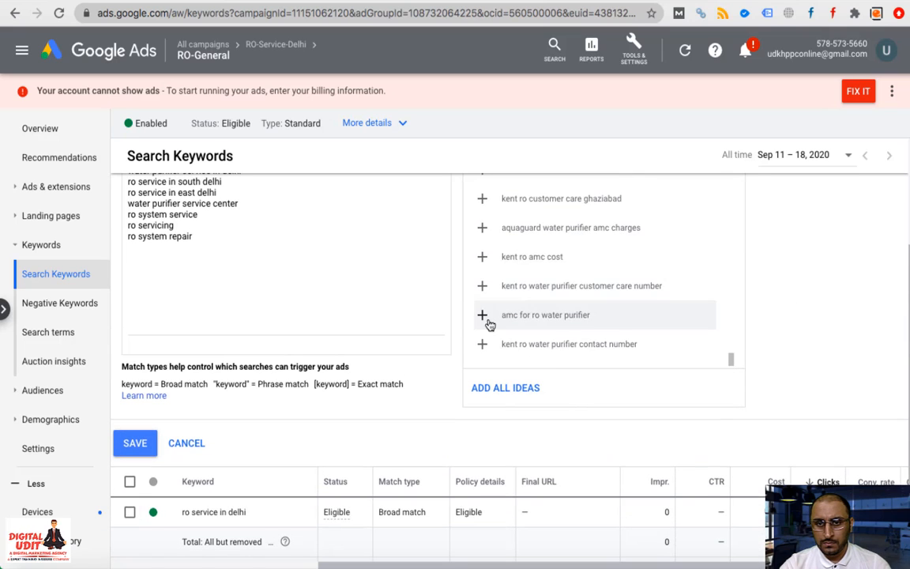
left_click(485, 318)
scroll(486, 283, "up", 1)
left_click(482, 282)
scroll(482, 282, "up", 4)
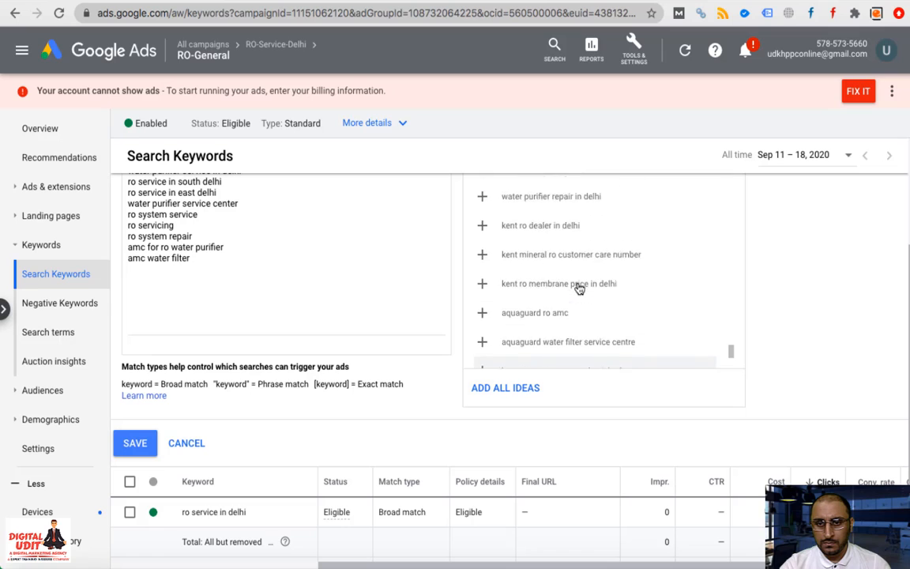
left_click(482, 279)
scroll(481, 278, "up", 3)
scroll(482, 277, "up", 1)
left_click(482, 275)
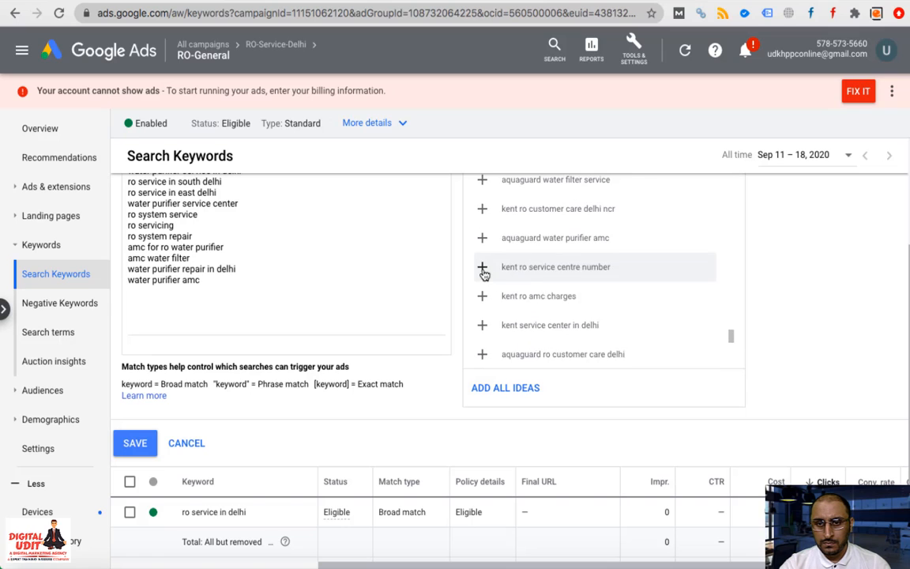
scroll(484, 274, "up", 2)
scroll(484, 275, "up", 4)
scroll(504, 269, "up", 1)
left_click(505, 290)
scroll(537, 294, "up", 4)
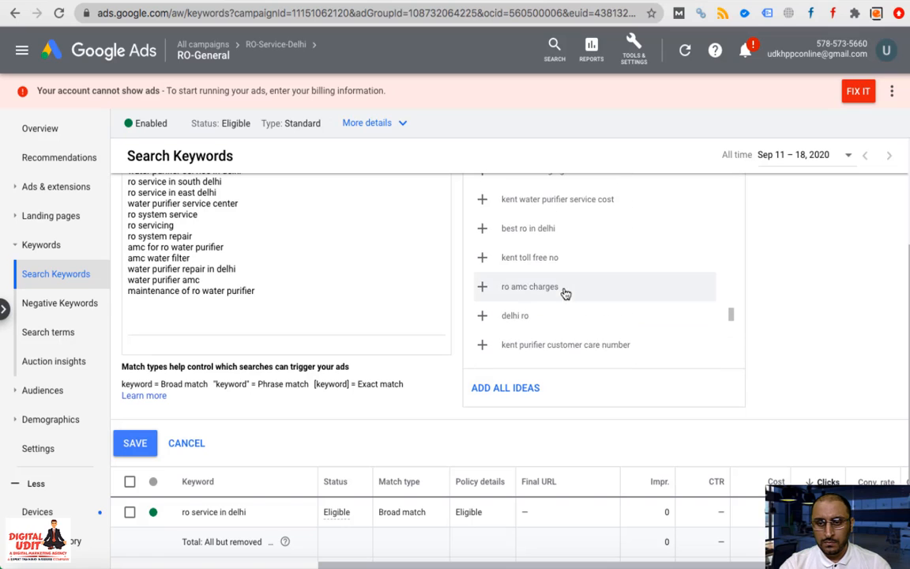
left_click(484, 290)
scroll(482, 294, "up", 2)
scroll(509, 295, "up", 2)
scroll(514, 297, "down", 10)
scroll(256, 343, "up", 4)
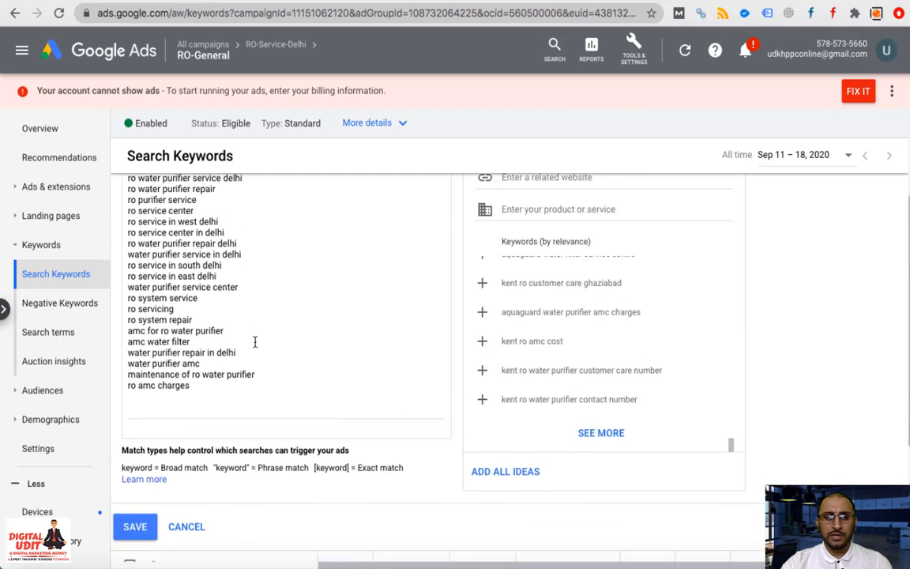
Insert '+ro +service +delhi' at the top of the keyword box and begin '+water +purifier +delhi' below it
scroll(255, 341, "down", 1)
scroll(255, 341, "up", 2)
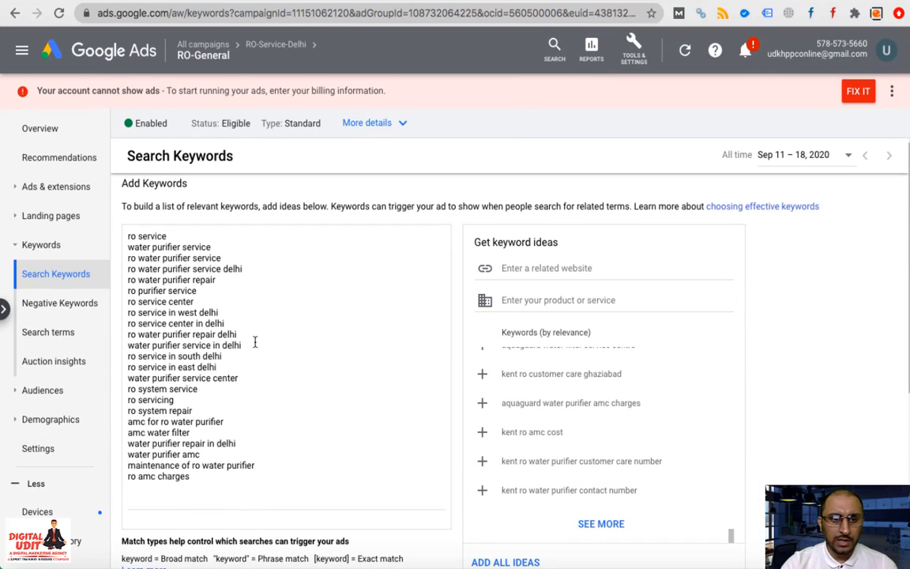
left_click(155, 312)
scroll(154, 309, "up", 1)
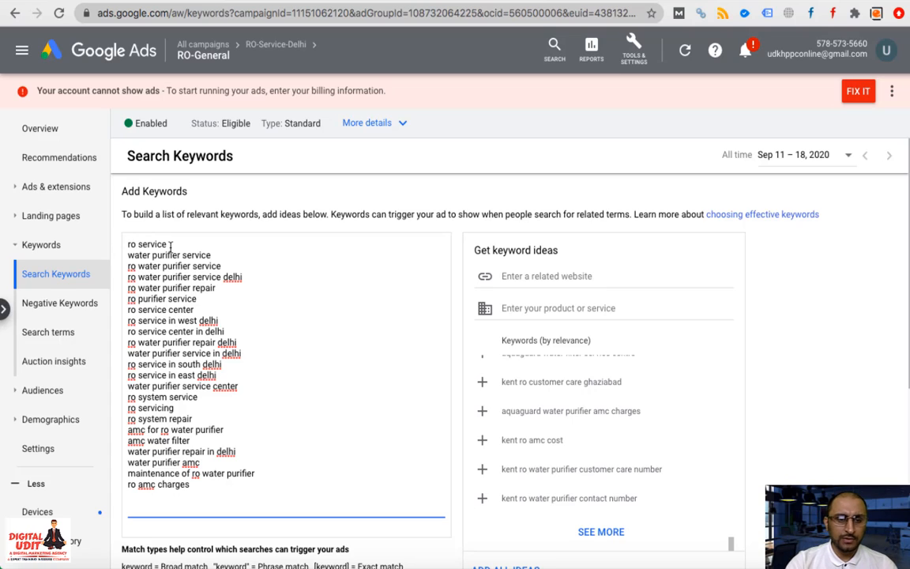
key("Return")
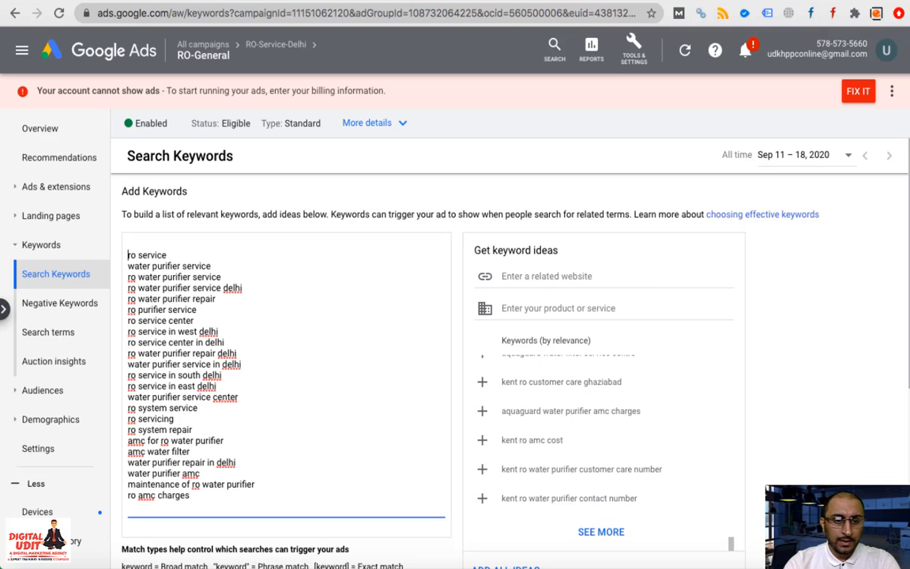
key("Return")
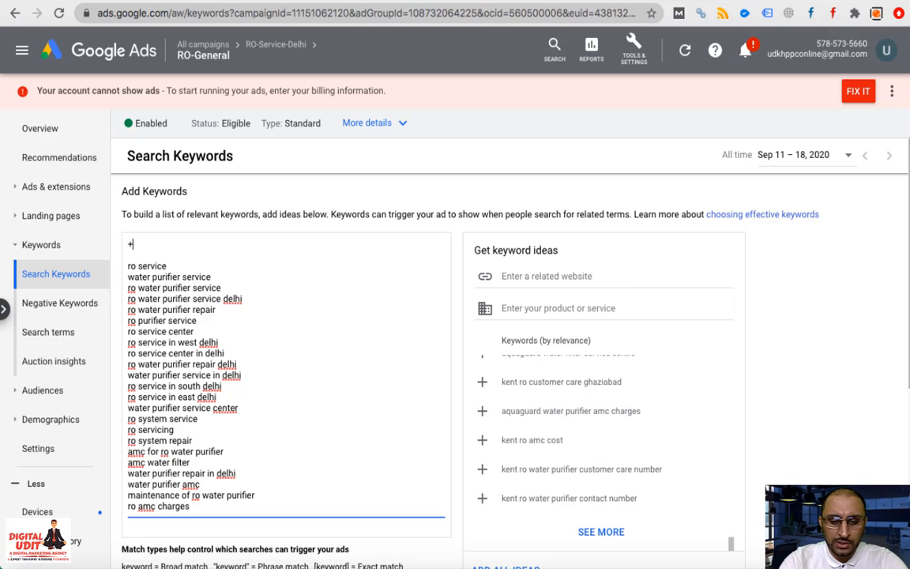
type("+ro")
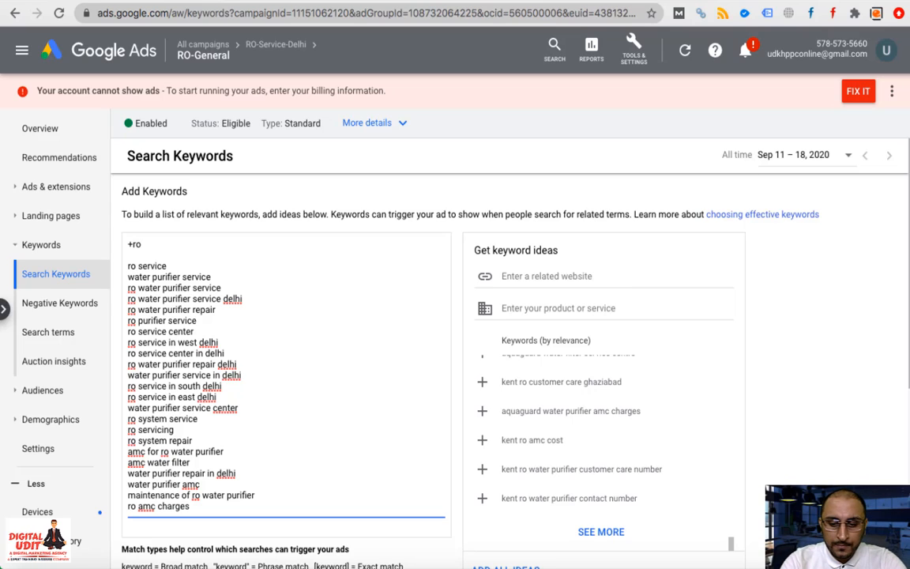
type(" +servic")
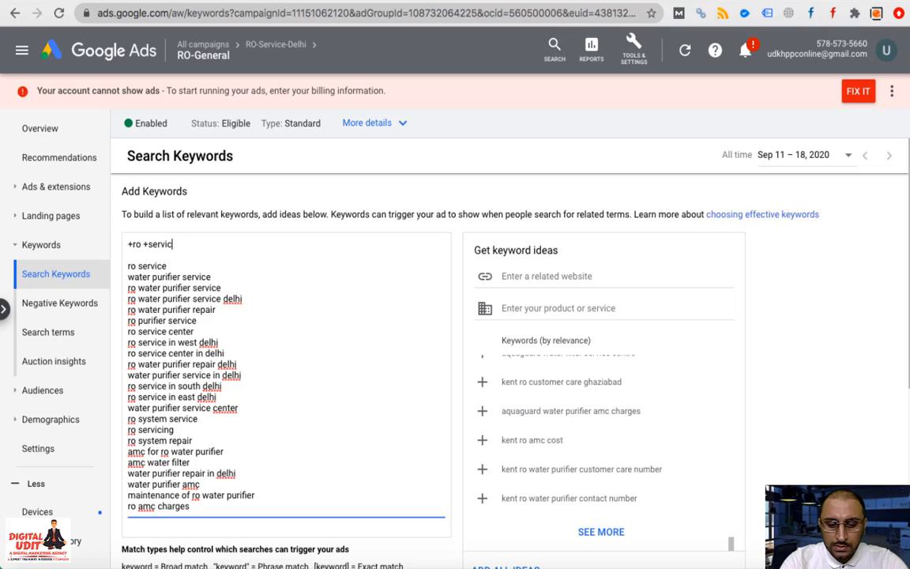
type("e")
type(" +delhi")
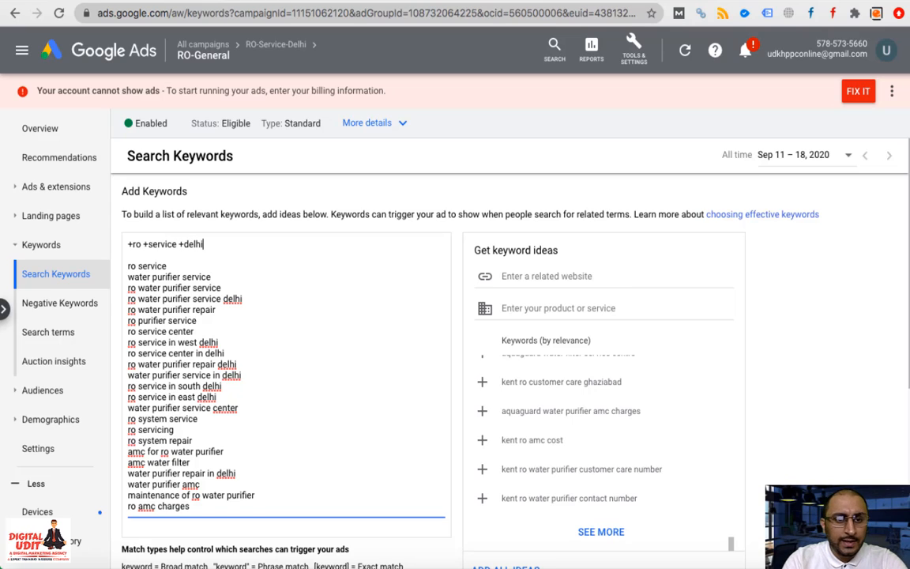
key("Return")
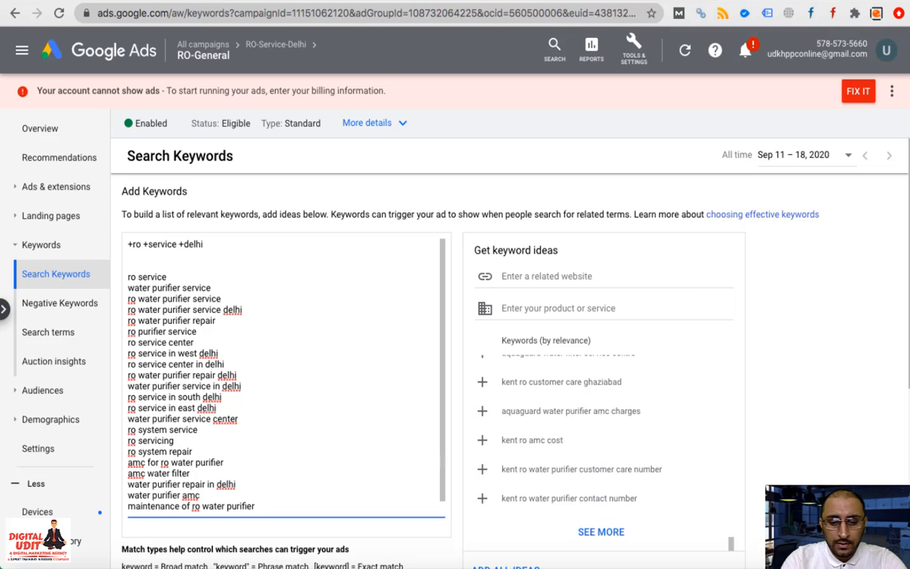
type("+")
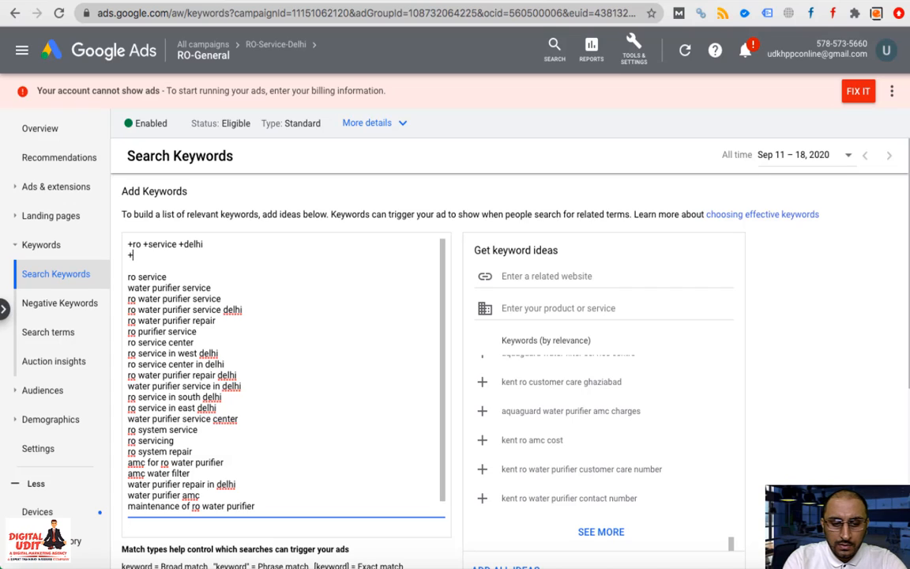
type("water ")
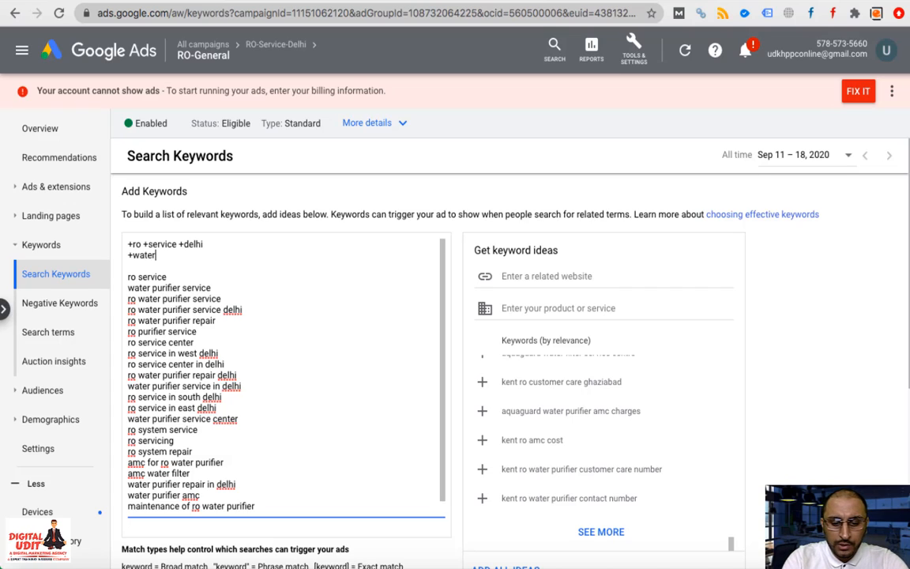
type("+pu")
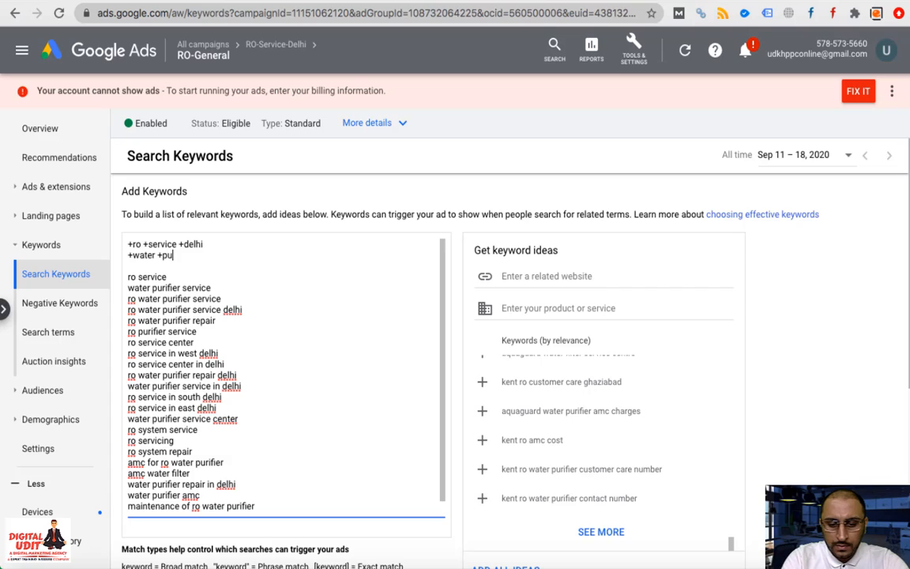
type("rifier")
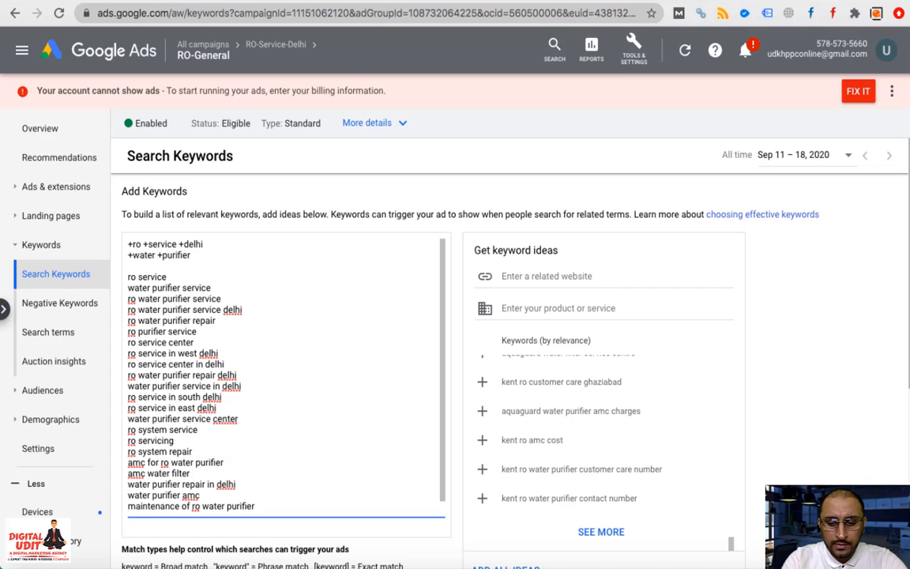
type(" +delhi")
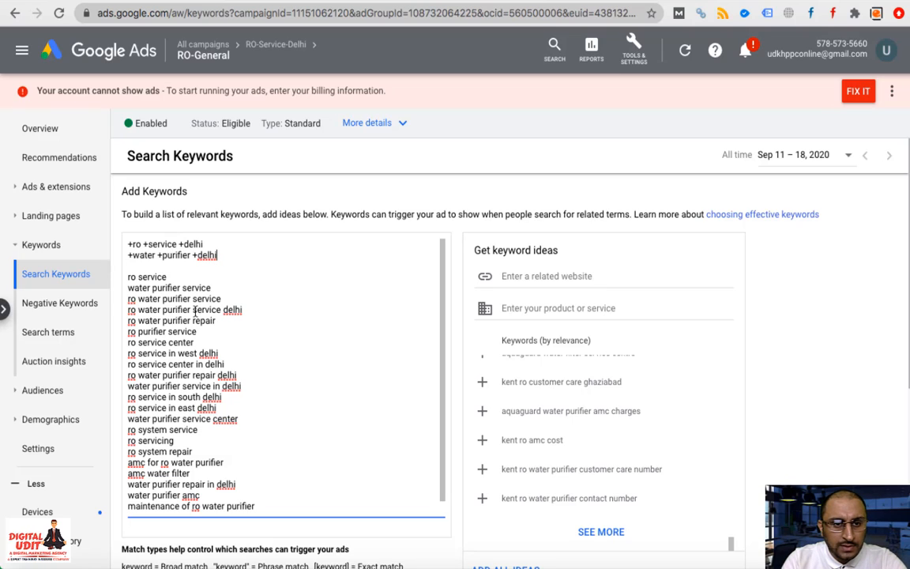
Delete ro water purifier service delhi, ro service in west/south/east delhi, ro service center in delhi, water purifier service in delhi
triple_click(195, 311)
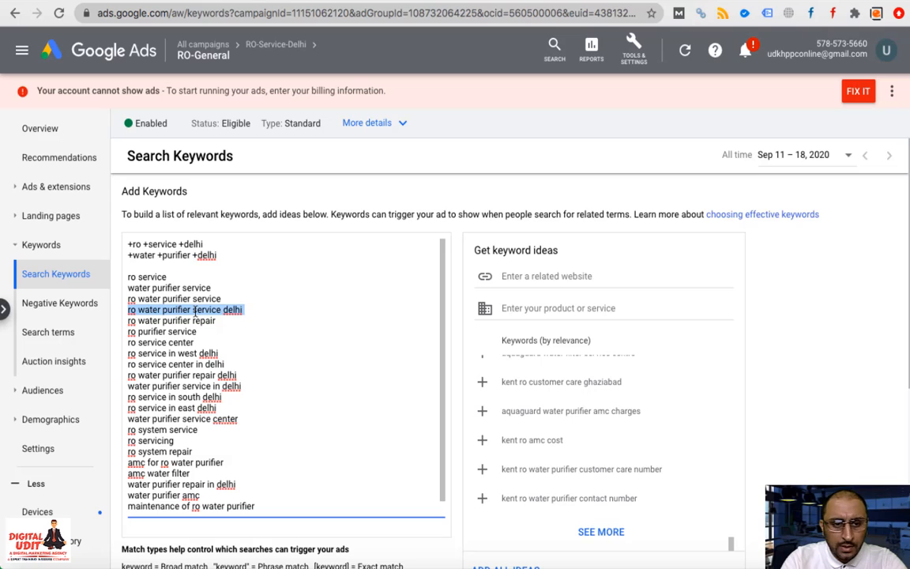
key("BackSpace")
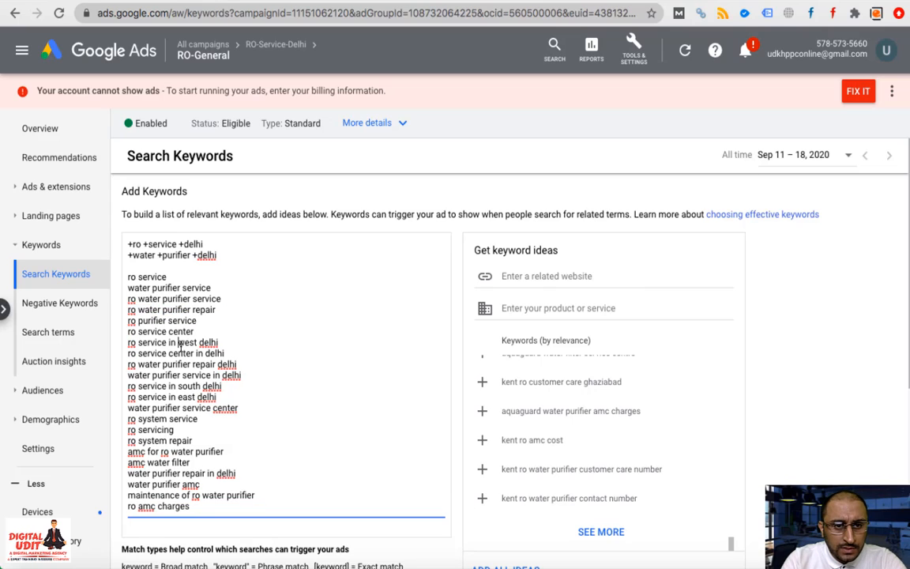
double_click(187, 343)
triple_click(181, 344)
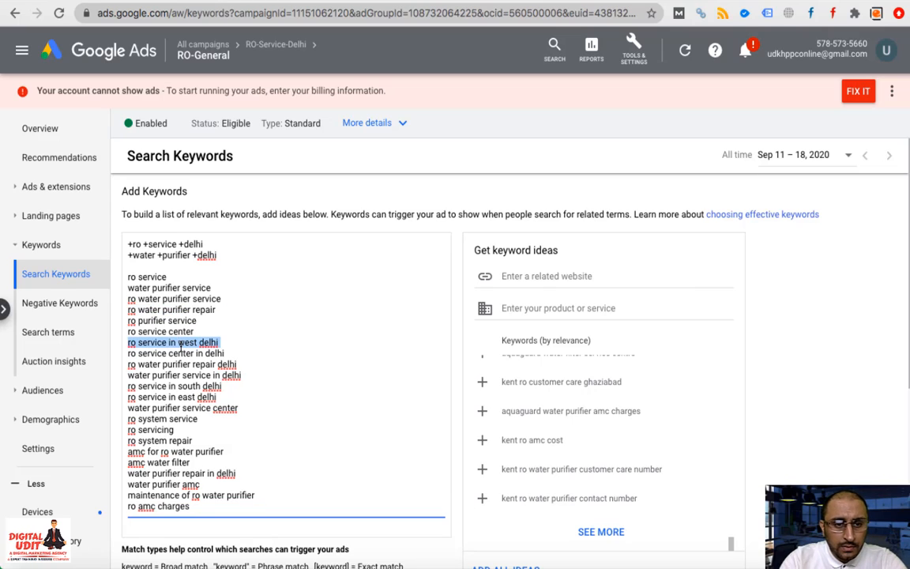
key("BackSpace")
triple_click(181, 343)
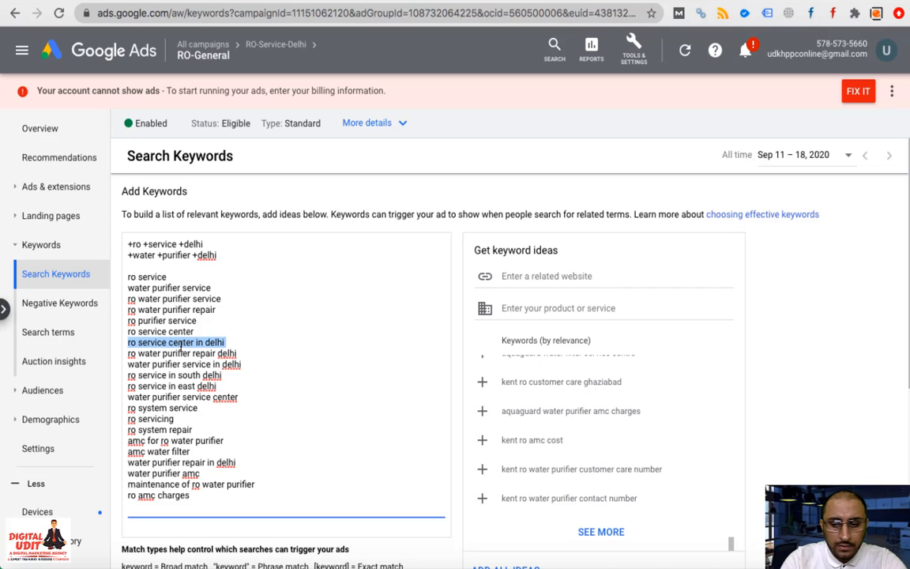
key("BackSpace")
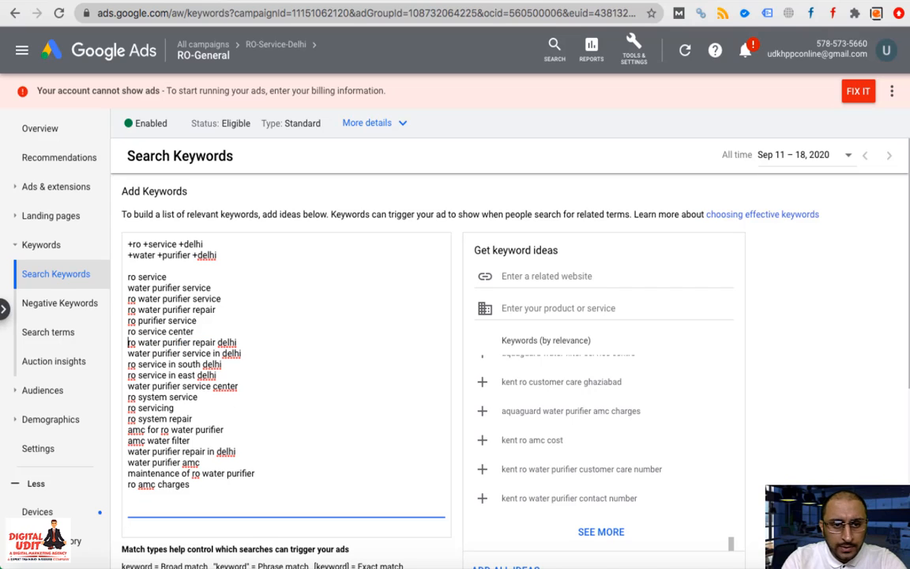
triple_click(181, 365)
key("BackSpace")
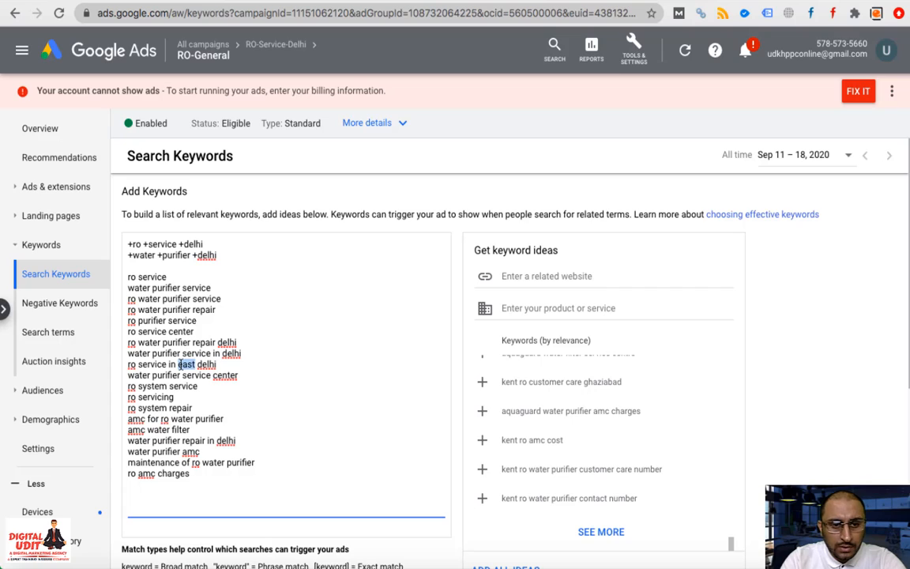
triple_click(187, 364)
key("BackSpace")
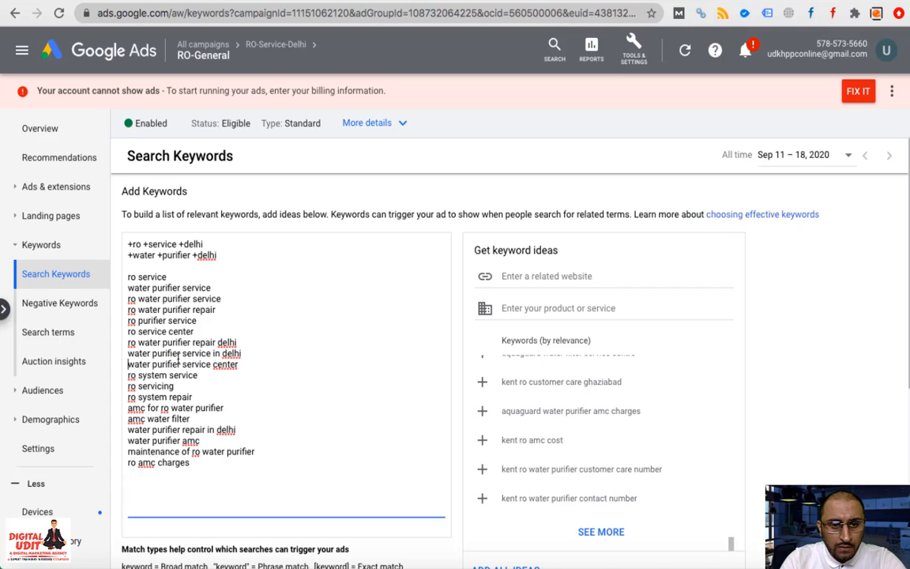
triple_click(178, 355)
key("BackSpace")
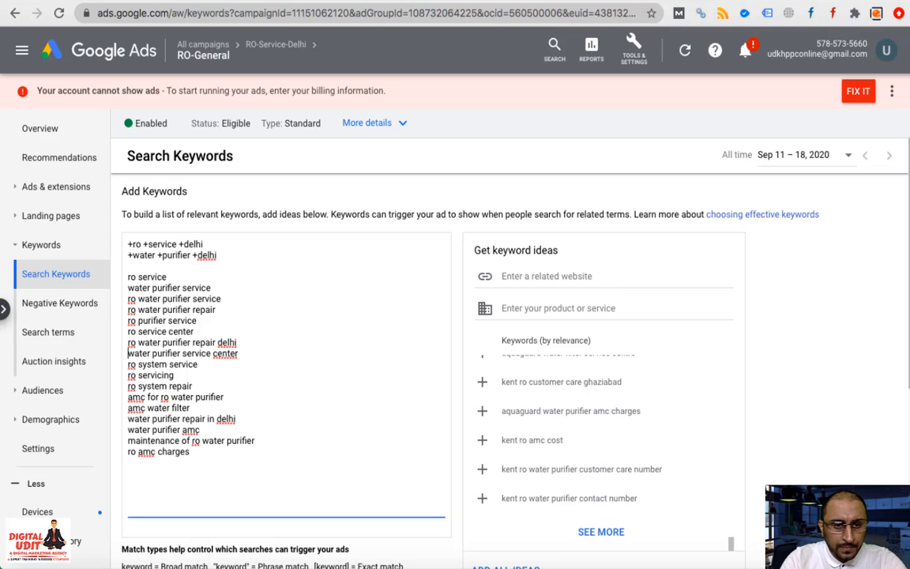
triple_click(189, 355)
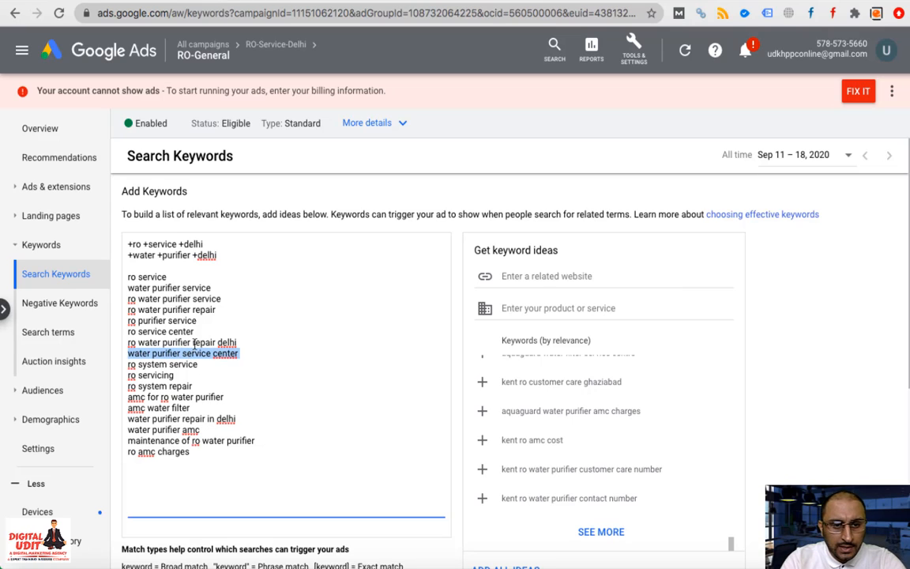
triple_click(194, 343)
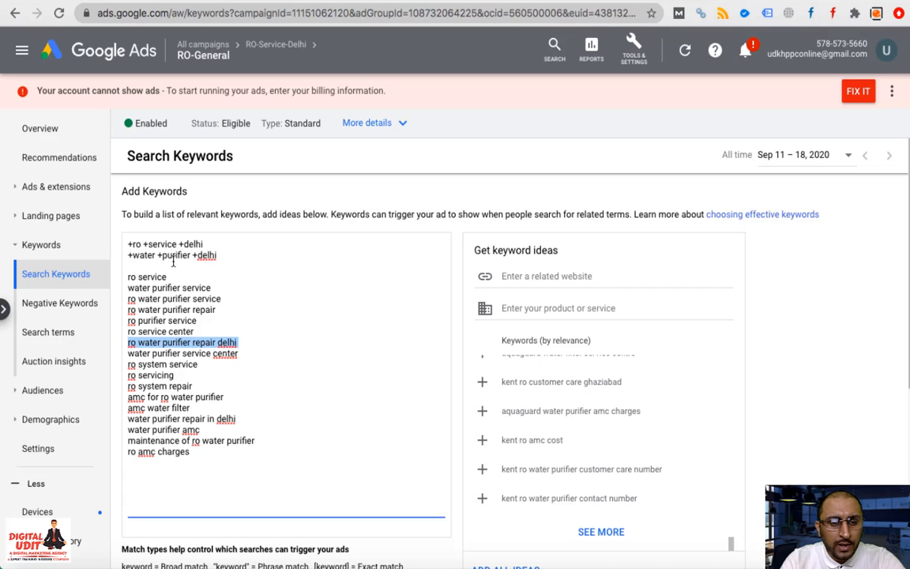
Add '+ro +repair +delhi' and '+ro +maintenance +delhi' below '+water +purifier +delhi', fixing the spacing
left_click(227, 254)
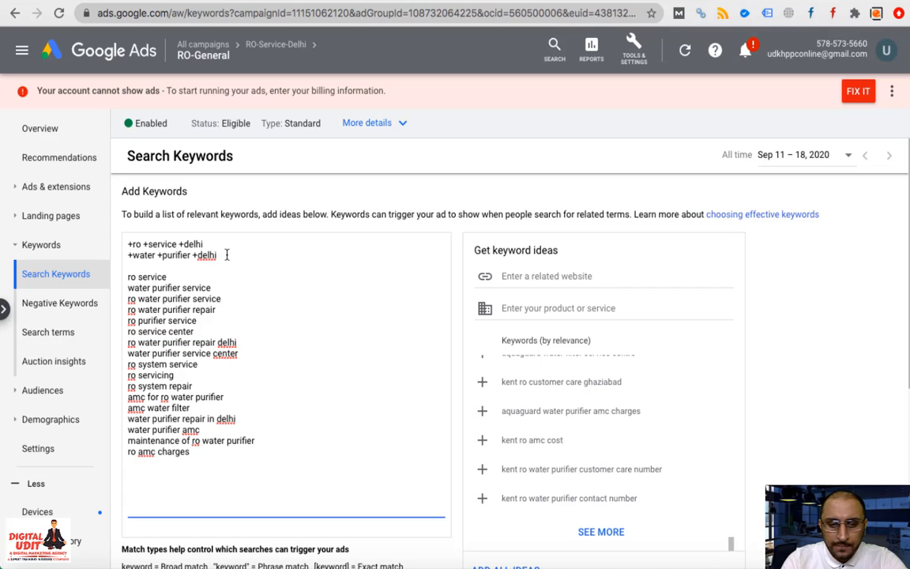
key("Return")
type("+")
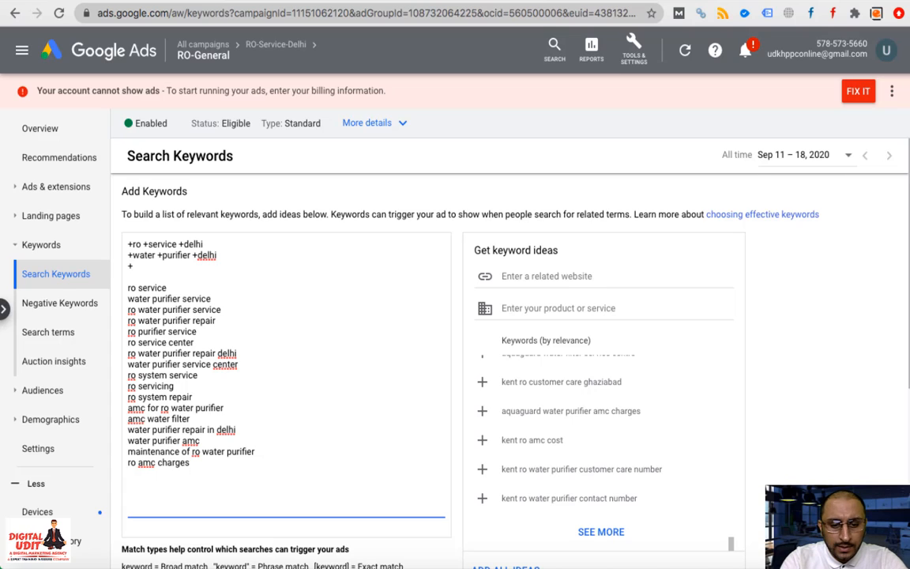
type("ro +r")
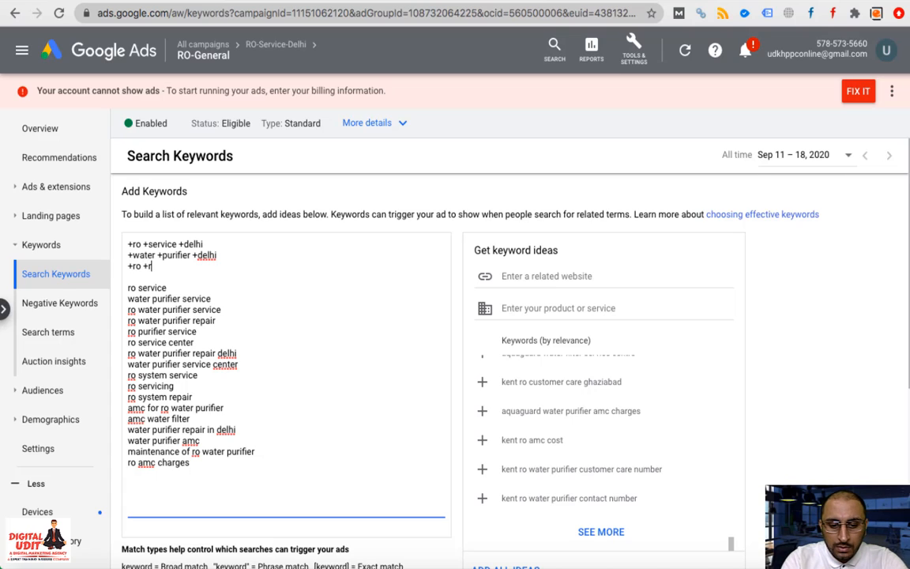
type("epair")
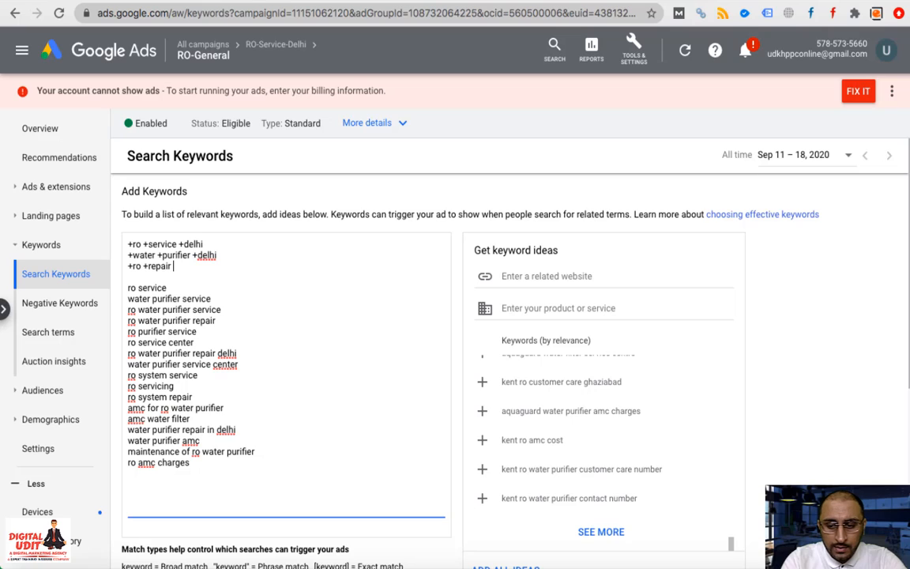
type(" +delhi")
key("Return")
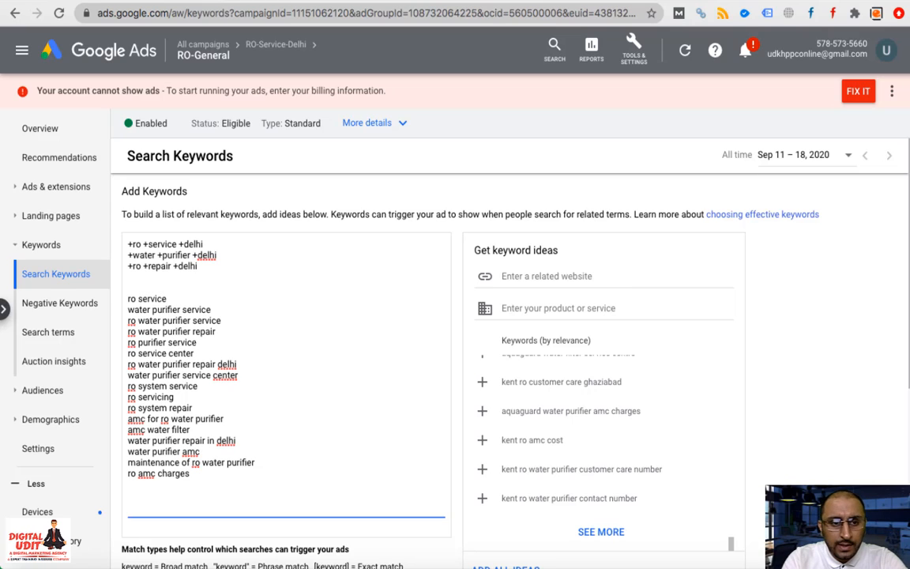
type("+ro")
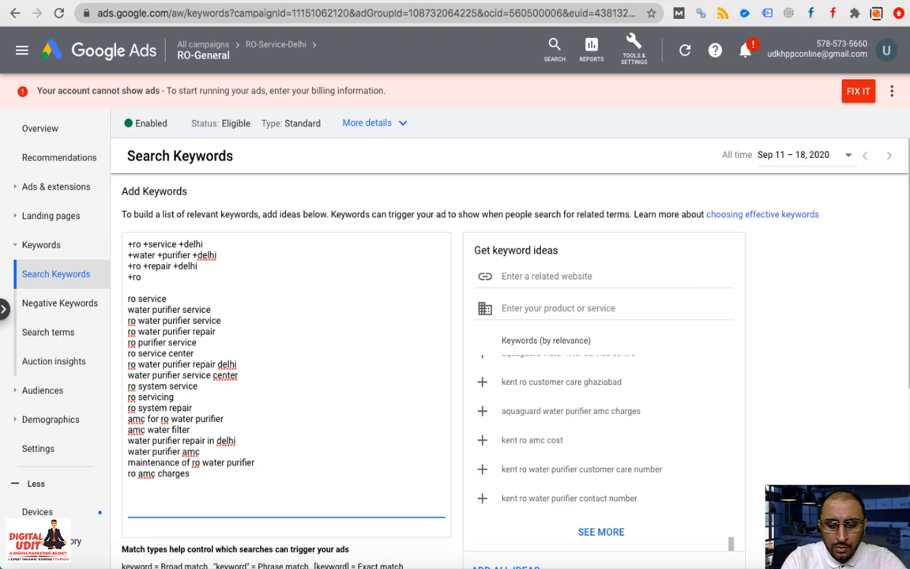
type(" +mainten")
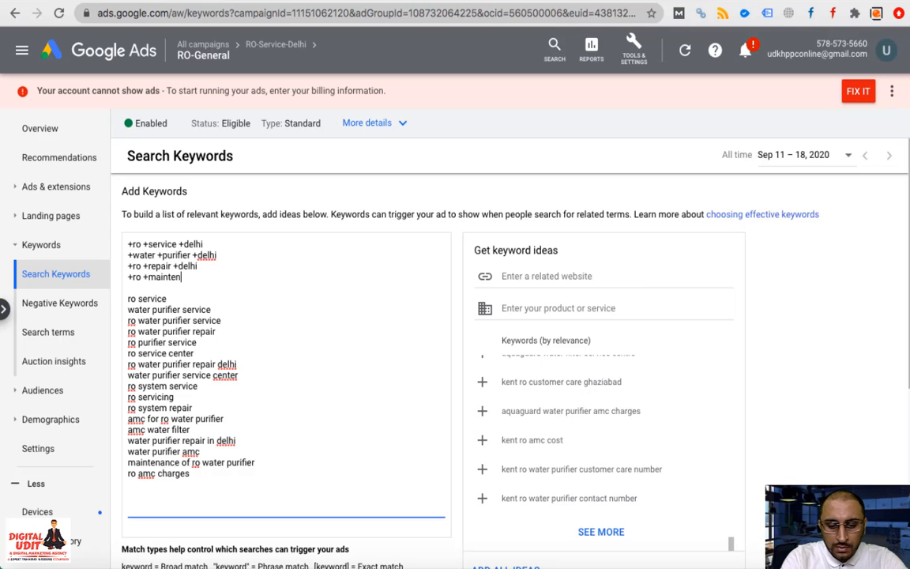
type("ance+delhi")
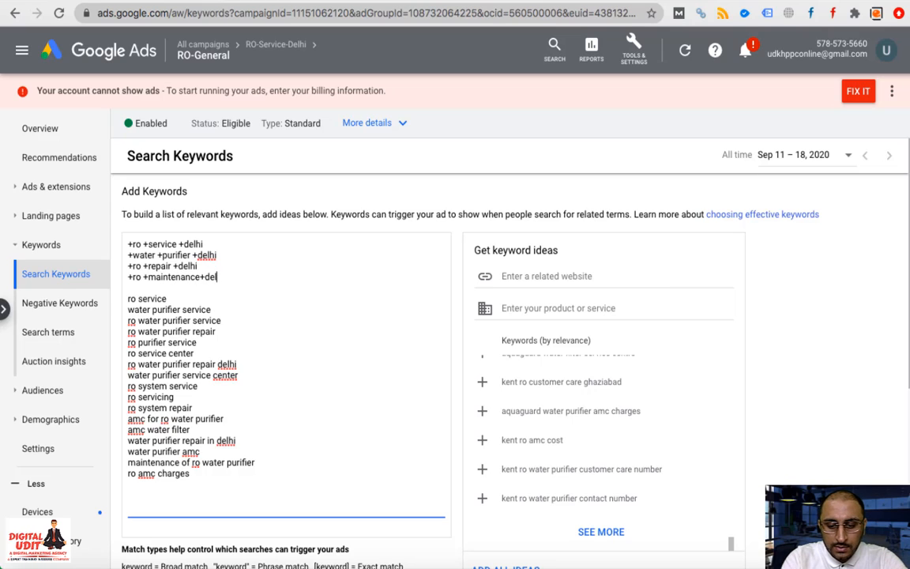
key("Left")
key("Left")
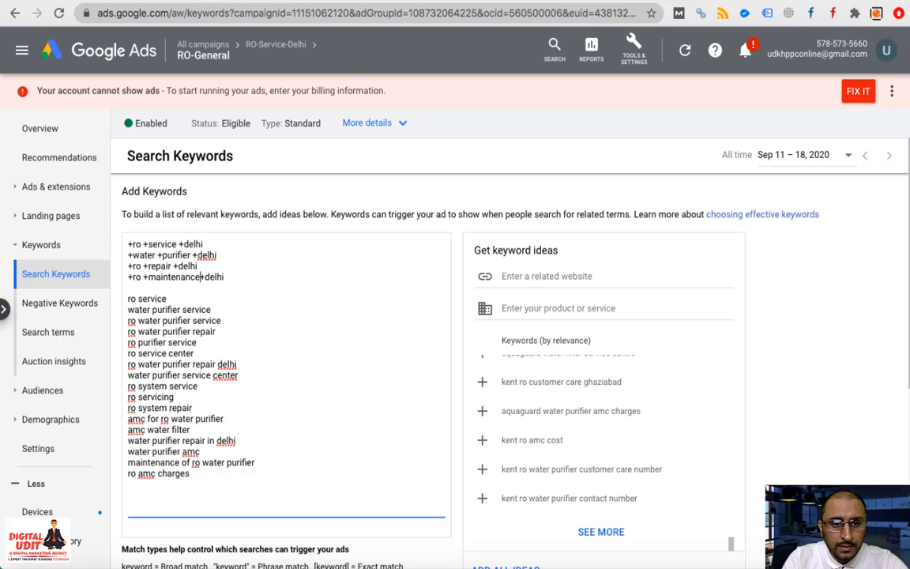
key("Right")
key("Right")
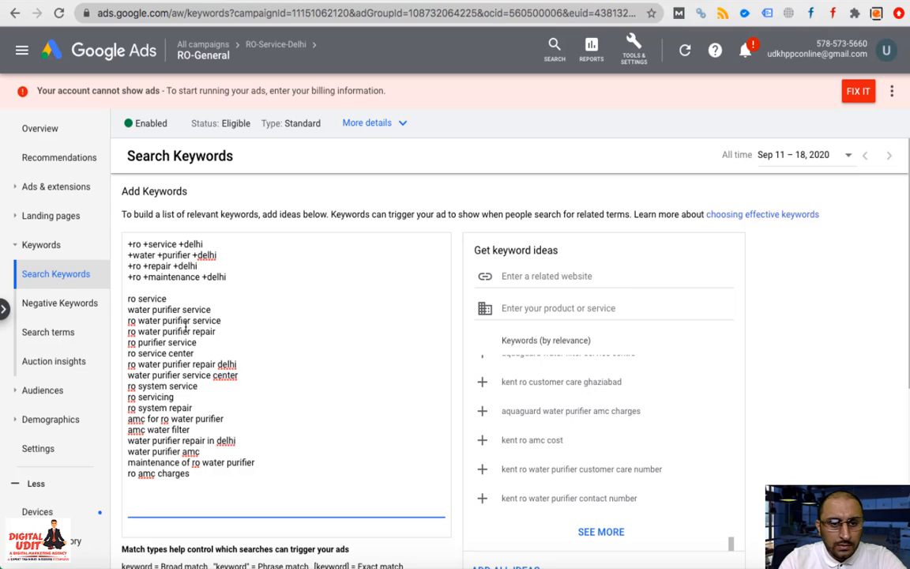
Remove 'ro water purifier repair delhi' and 'water purifier repair in delhi' from the keyword list
triple_click(182, 364)
key("BackSpace")
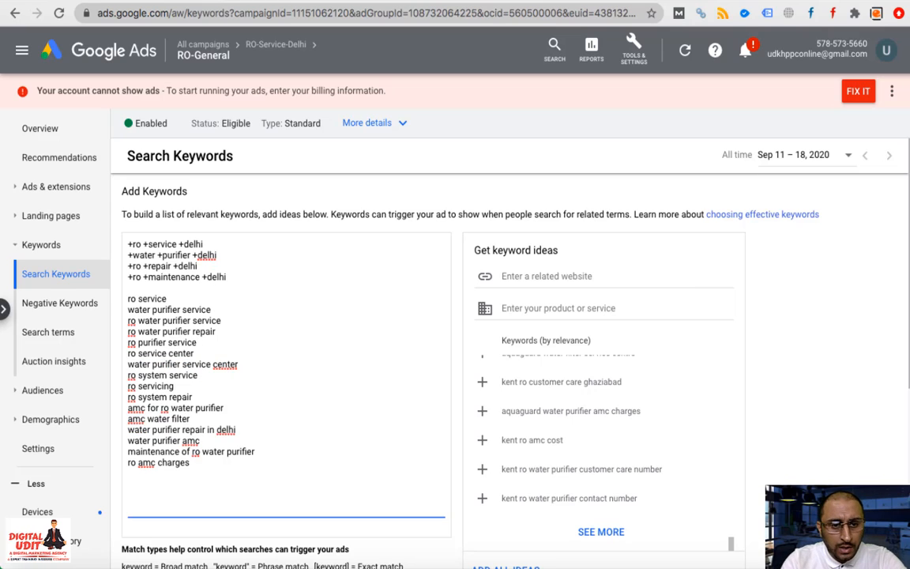
triple_click(207, 365)
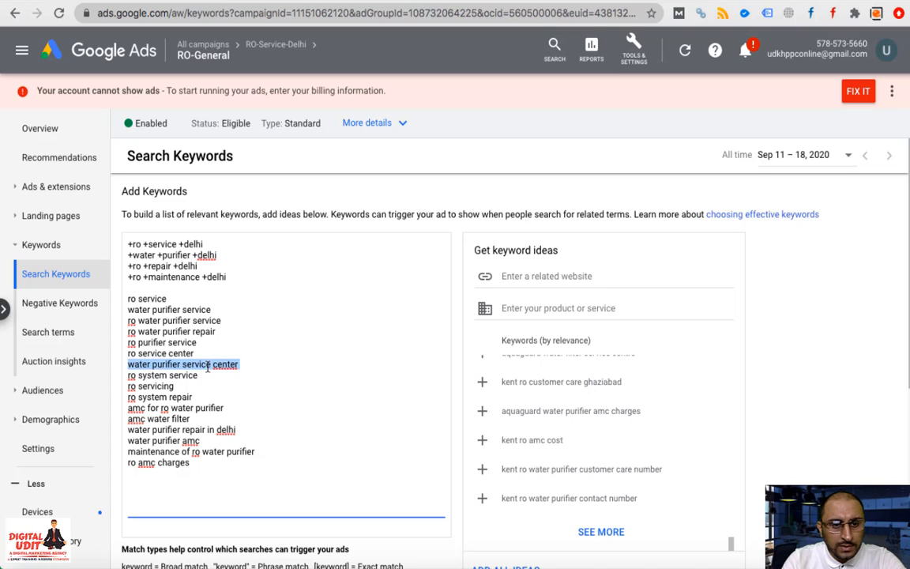
left_click(210, 431)
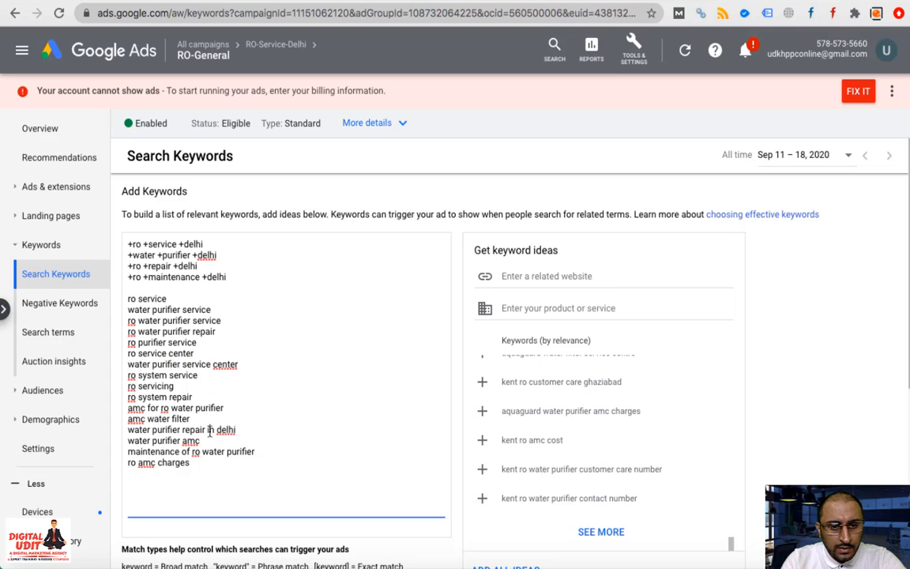
triple_click(210, 431)
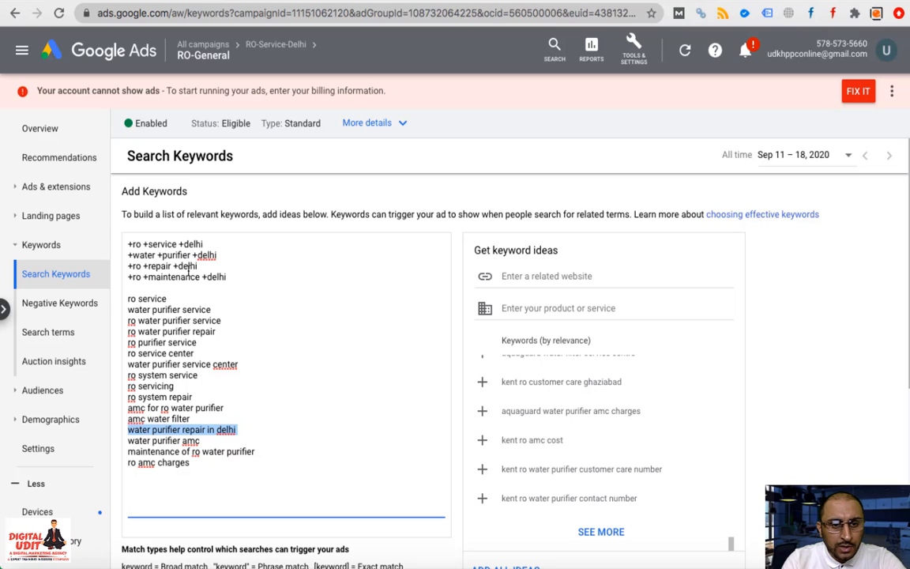
key("BackSpace")
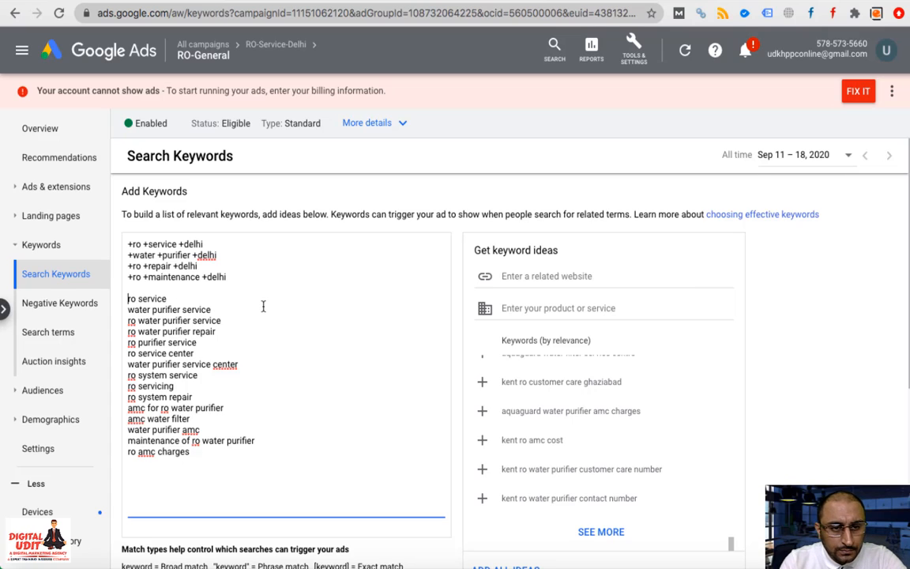
key("Down")
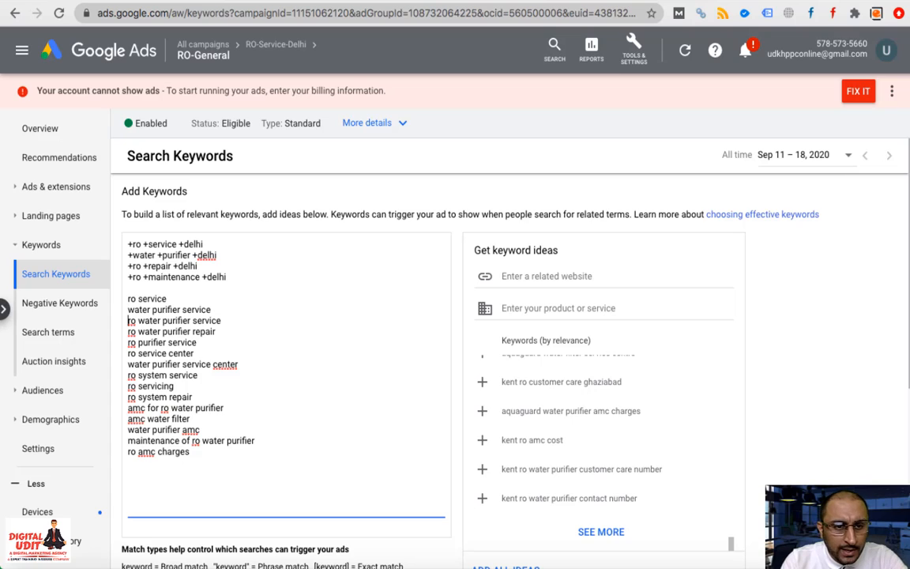
key("Right")
key("Right")
key("Right")
key("Right")
key("Right")
key("Right")
key("Right")
key("Right")
key("Right")
key("Right")
key("Right")
key("Right")
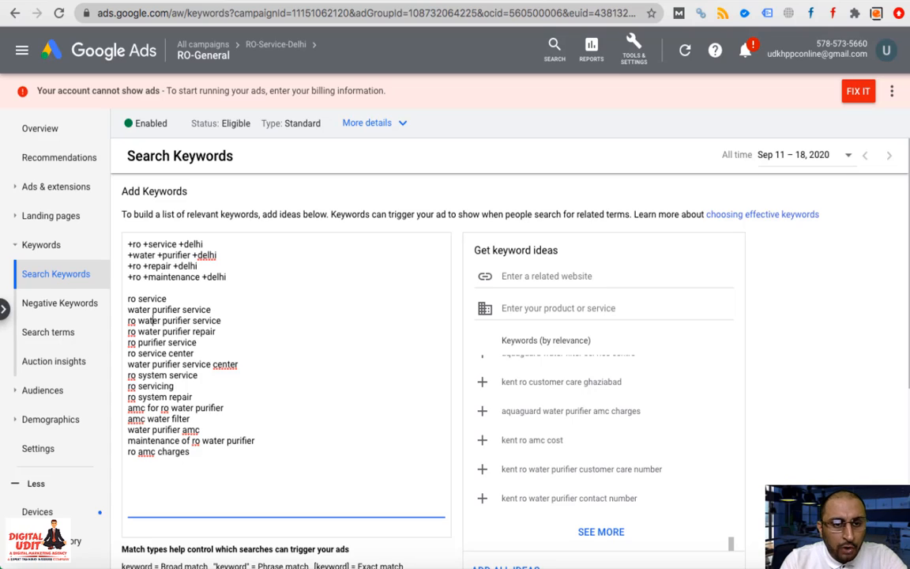
key("Right")
key("Right")
key("Right")
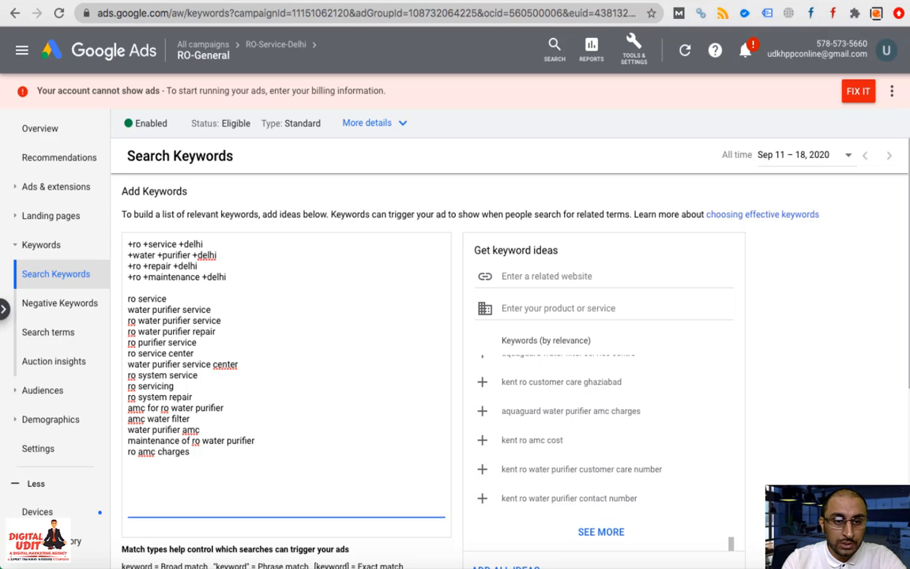
key("Right")
key("Right")
key("Right")
key("Right")
key("Right")
key("Right")
key("Right")
key("Right")
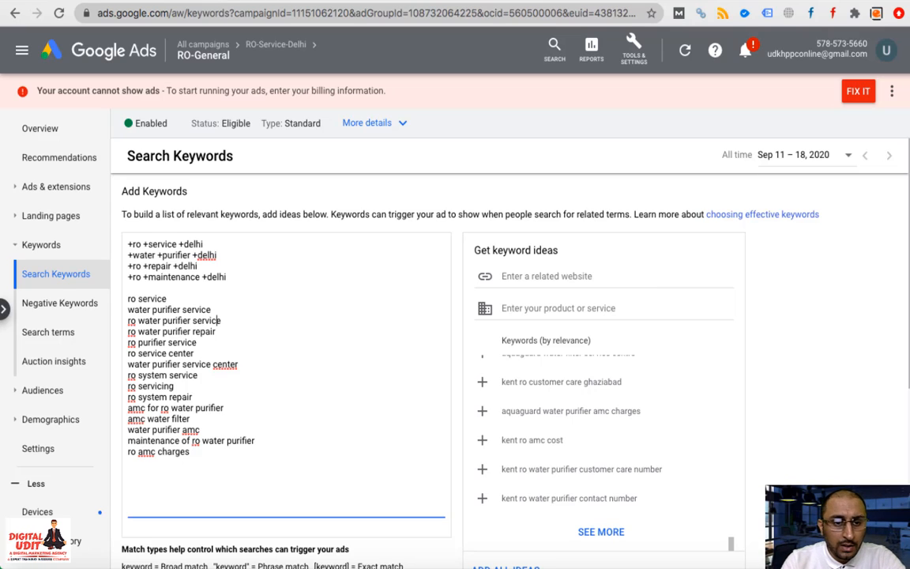
key("Left")
key("Left")
key("Left")
key("Left")
key("Left")
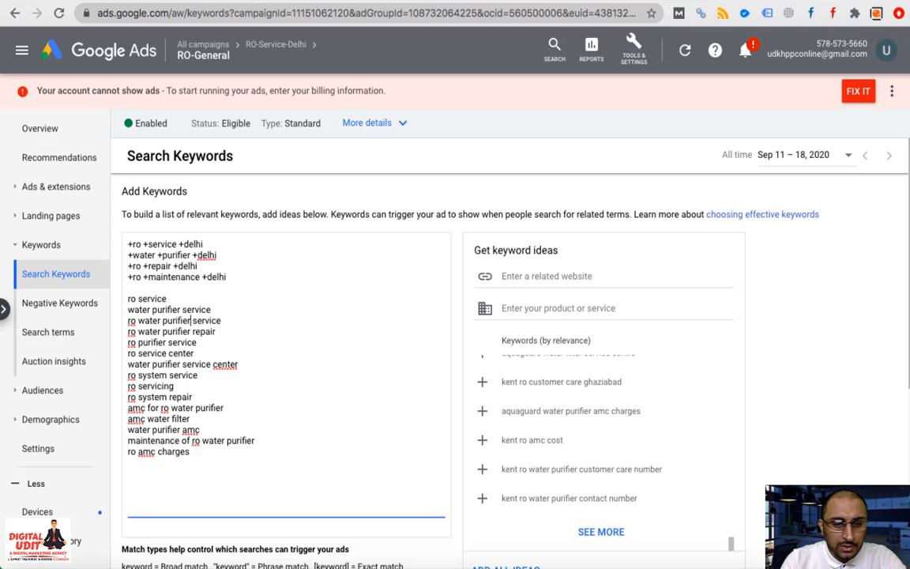
type("\"")
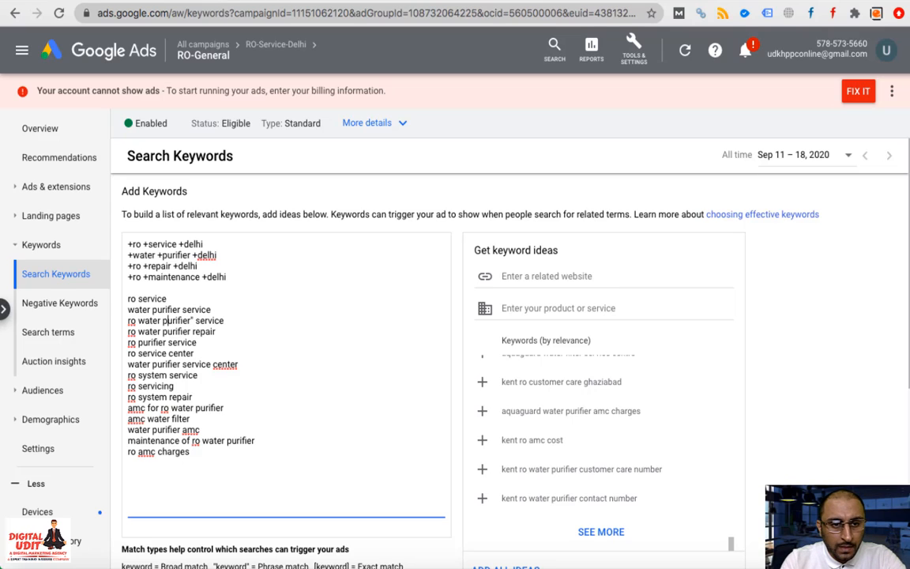
key("Left")
key("Left")
key("Left")
key("Left")
key("Left")
key("Left")
key("Left")
key("Left")
key("Left")
key("Left")
key("Left")
type("\"")
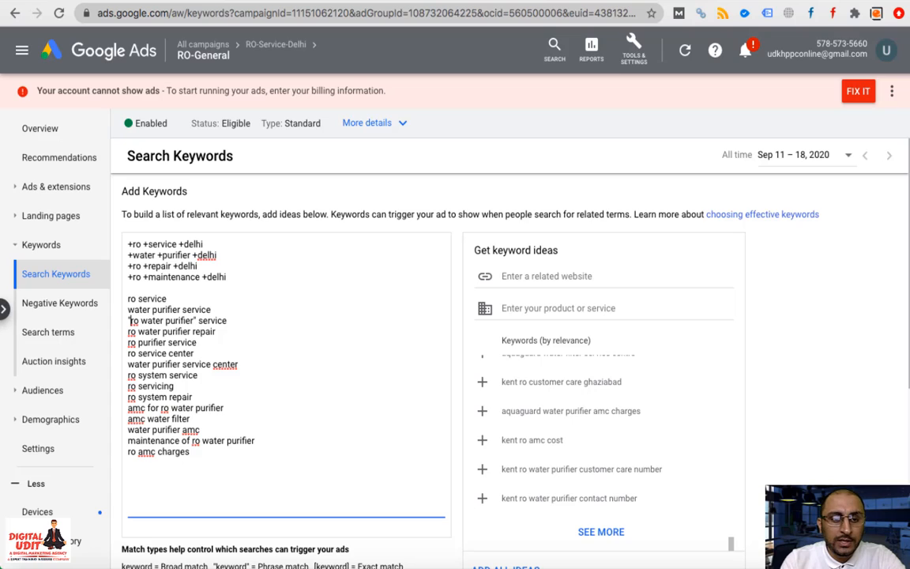
left_click(197, 321)
key("BackSpace")
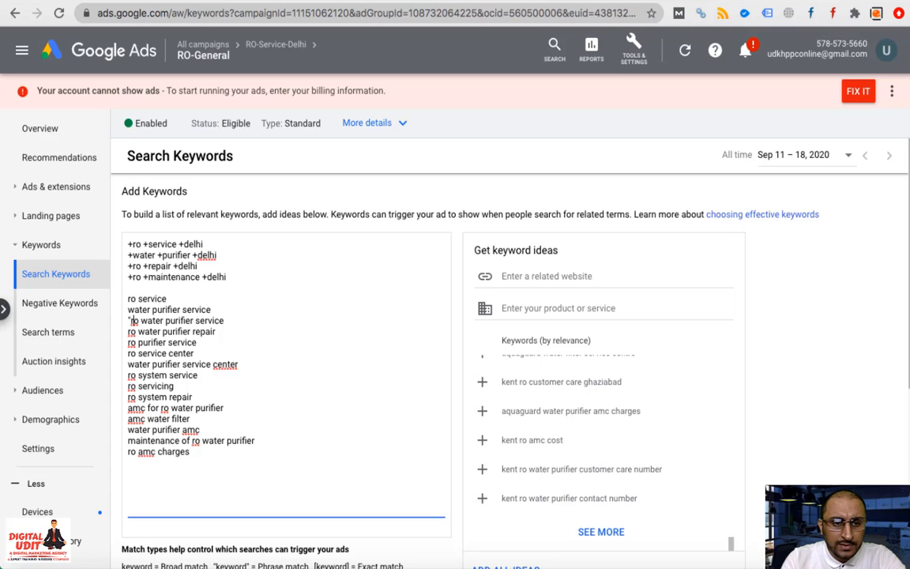
left_click(129, 321)
key("BackSpace")
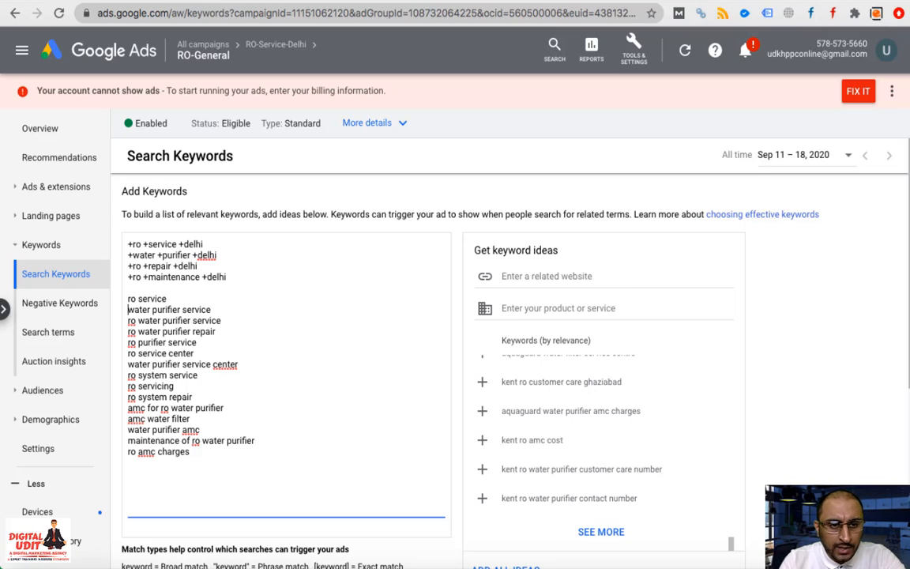
Add an opening [ bracket to each keyword line from ro service to ro amc charges
key("Up")
key("Up")
type("[")
key("Down")
key("Home")
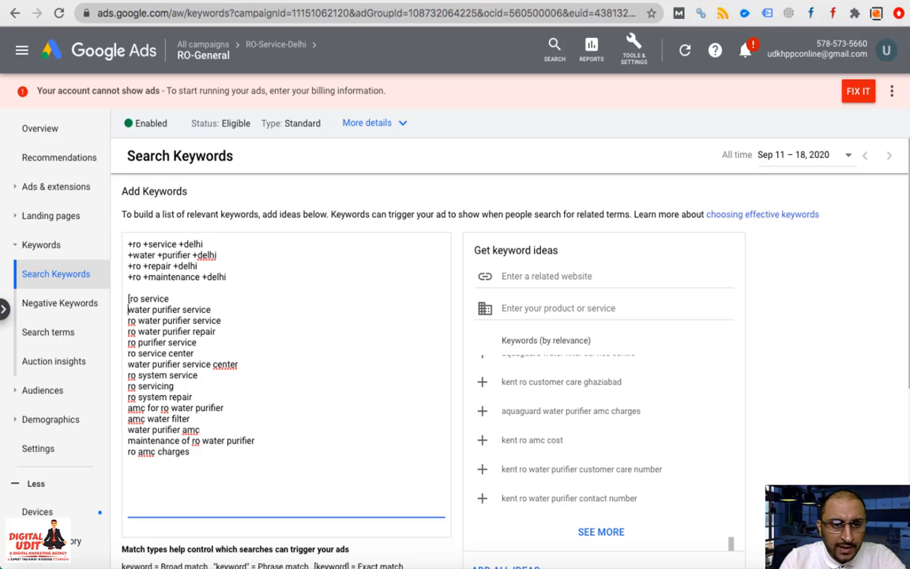
type("[")
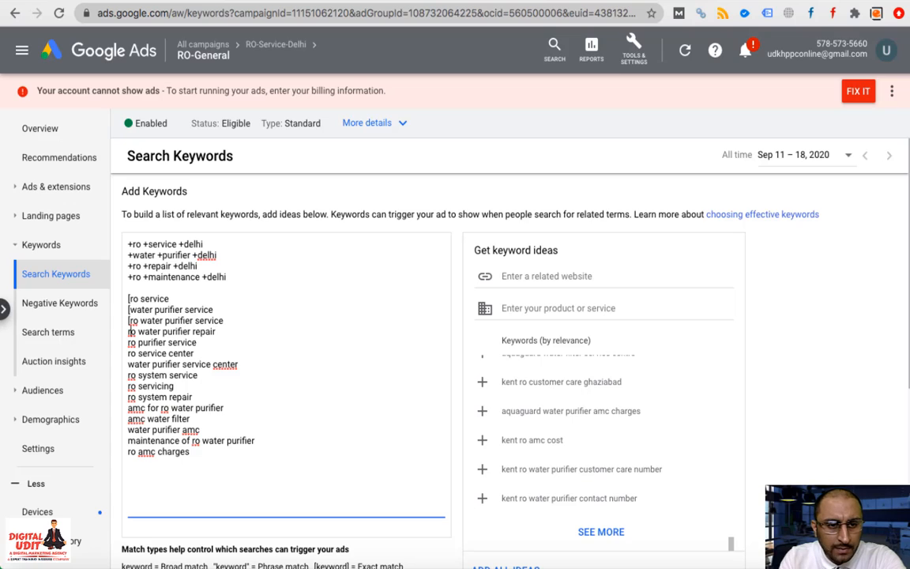
type("[")
key("Down")
key("Home")
type("[")
key("Down")
key("Home")
type("[")
key("Down")
key("Home")
type("[")
key("Down")
key("Home")
key("bracketleft")
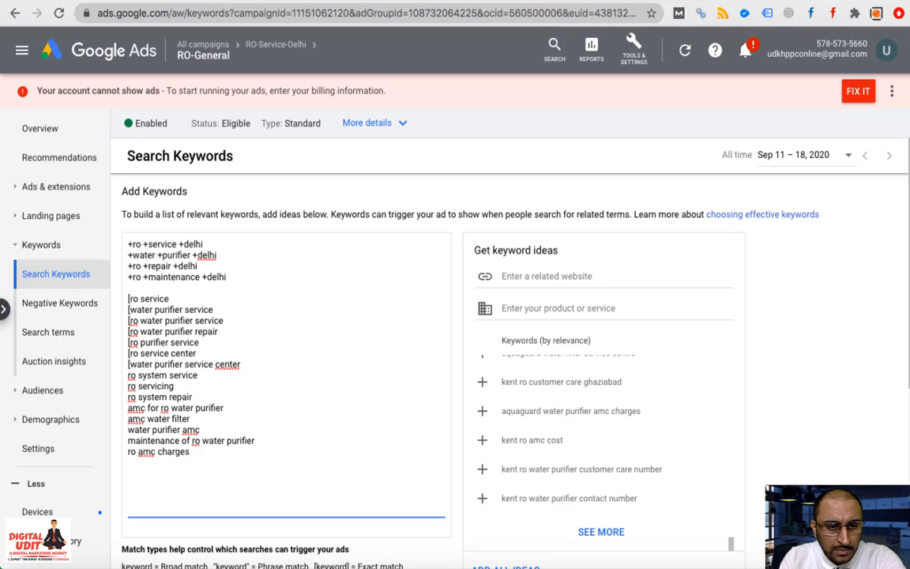
type("[")
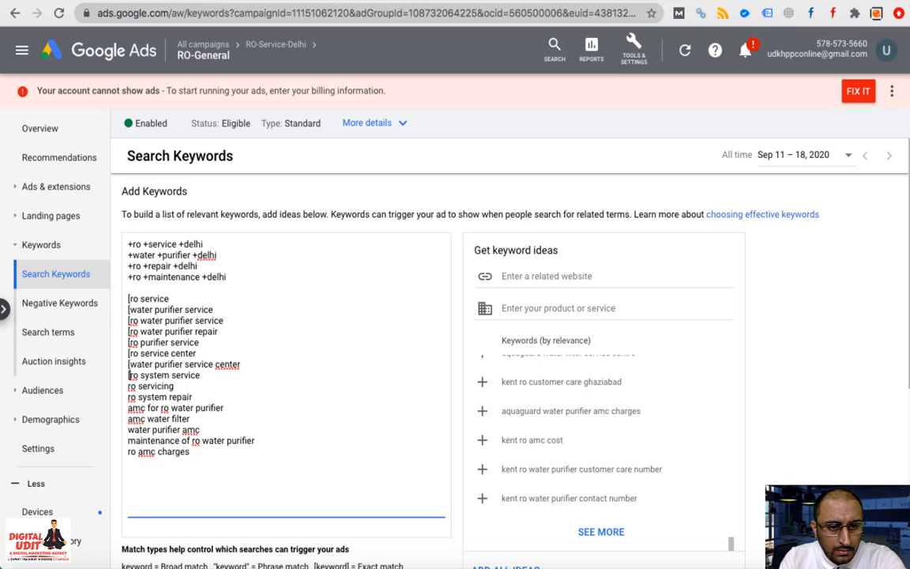
type("[")
key("Down")
key("Home")
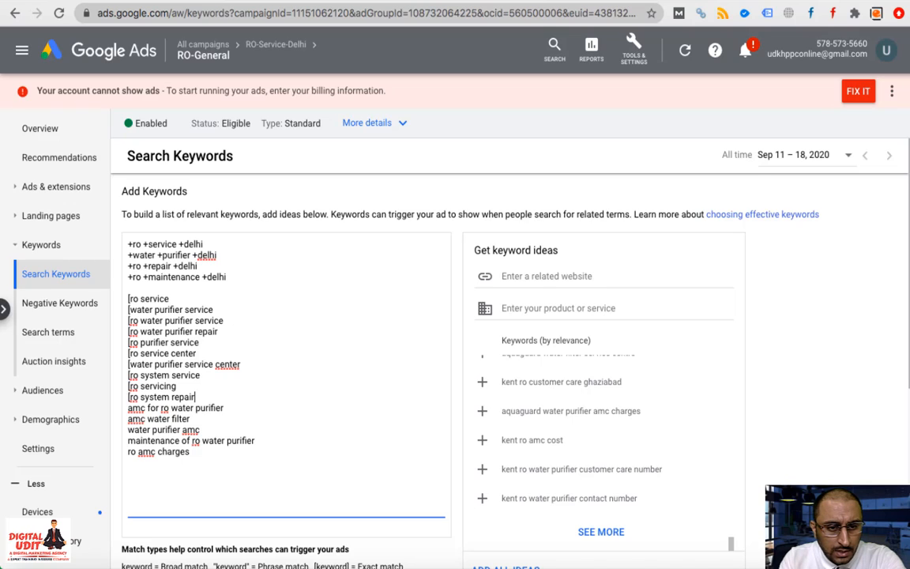
type("[")
key("Down")
key("Home")
type("[")
key("Down")
key("Home")
type("[")
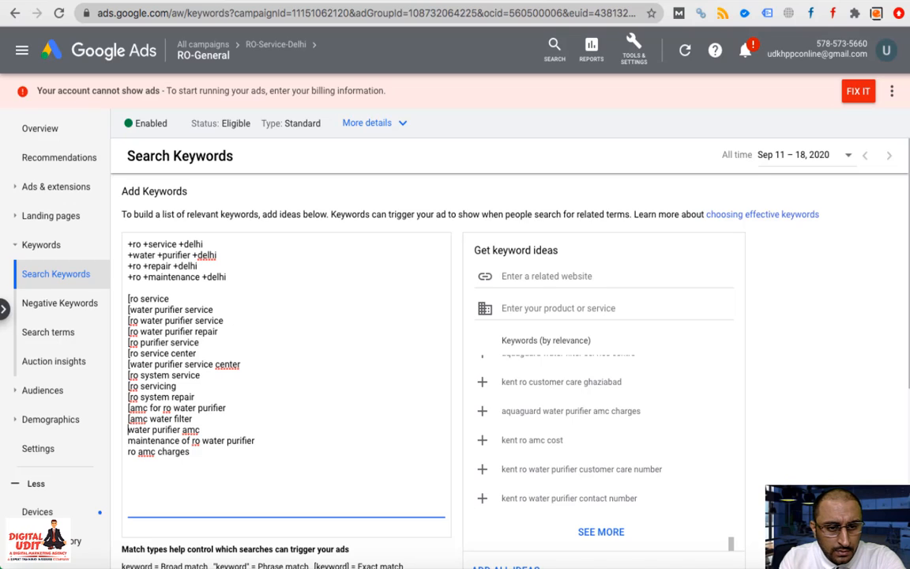
key("Down")
key("Home")
type("[")
key("Down")
key("Home")
Close each keyword from ro amc charges up to [ro service] with ] and delete the blank line
key("Left")
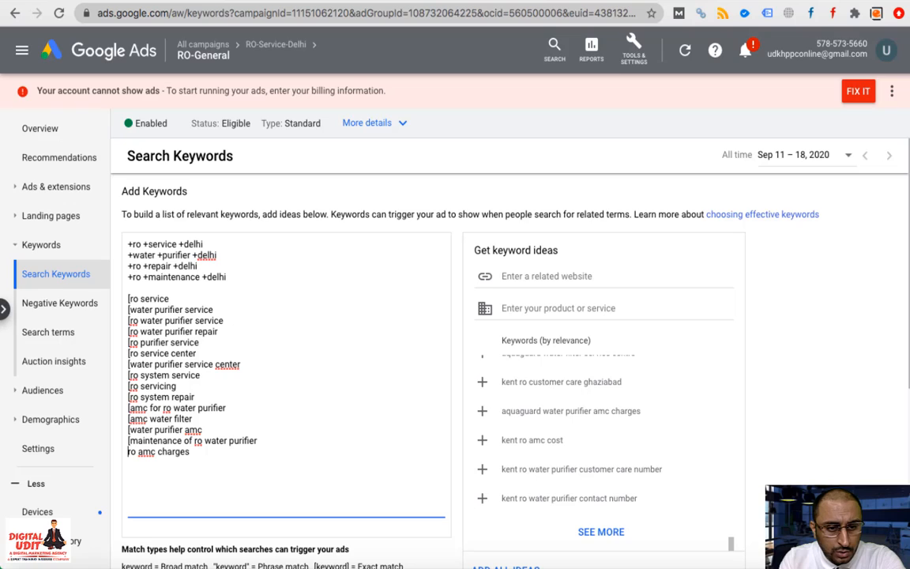
type("[")
key("End")
type("]")
key("Up")
key("End")
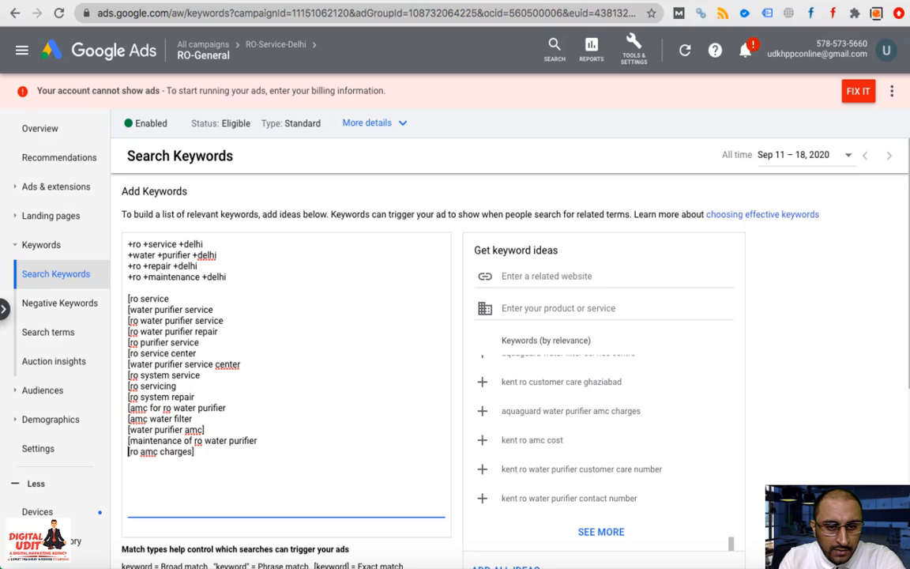
type("]")
key("Up")
type("]")
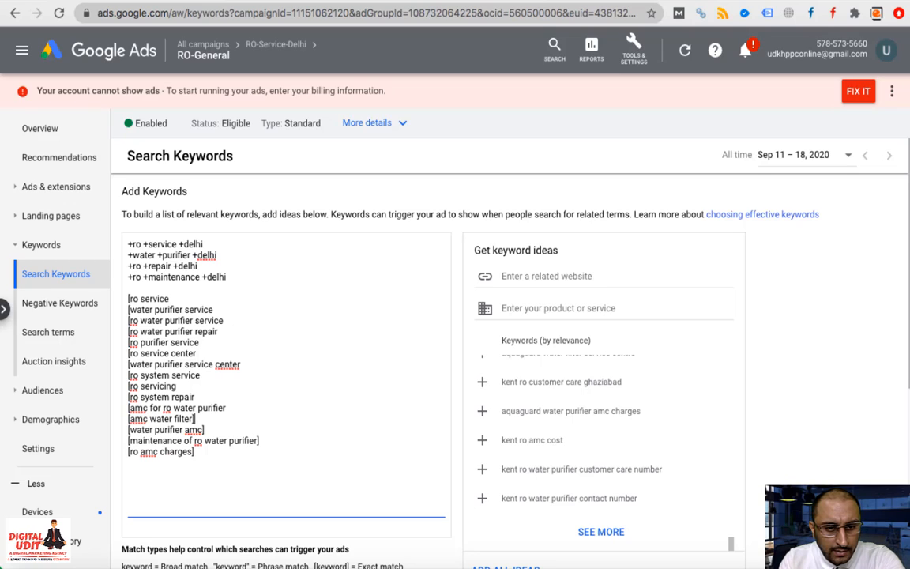
key("Up")
key("End")
type("]")
key("Up")
type("]")
key("Up")
type("]")
key("Up")
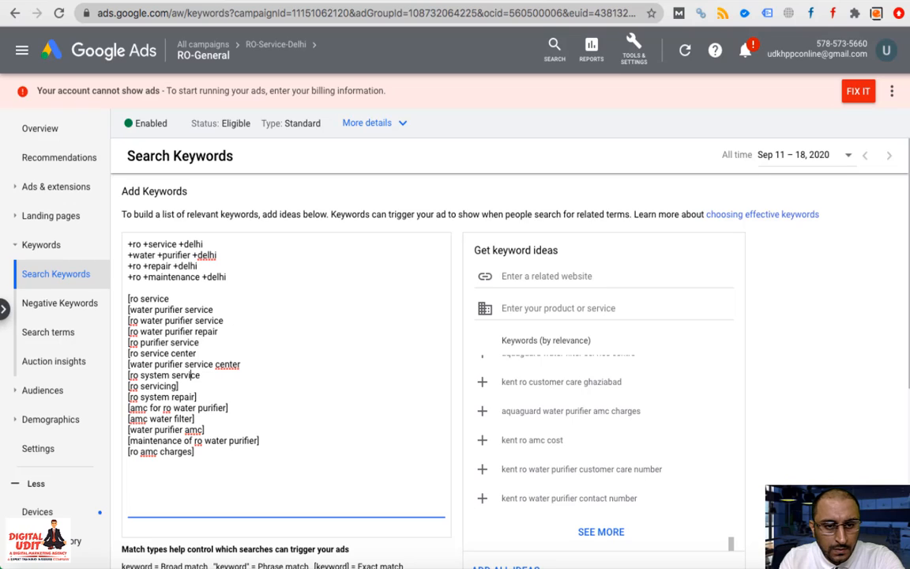
type("]")
key("Up")
key("End")
type("]")
key("Up")
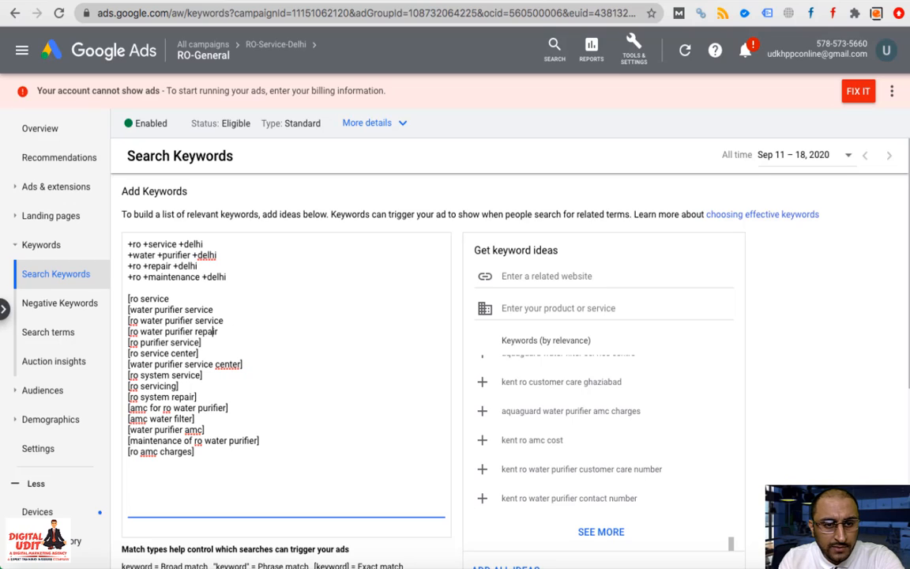
key("End")
type("]")
key("Up")
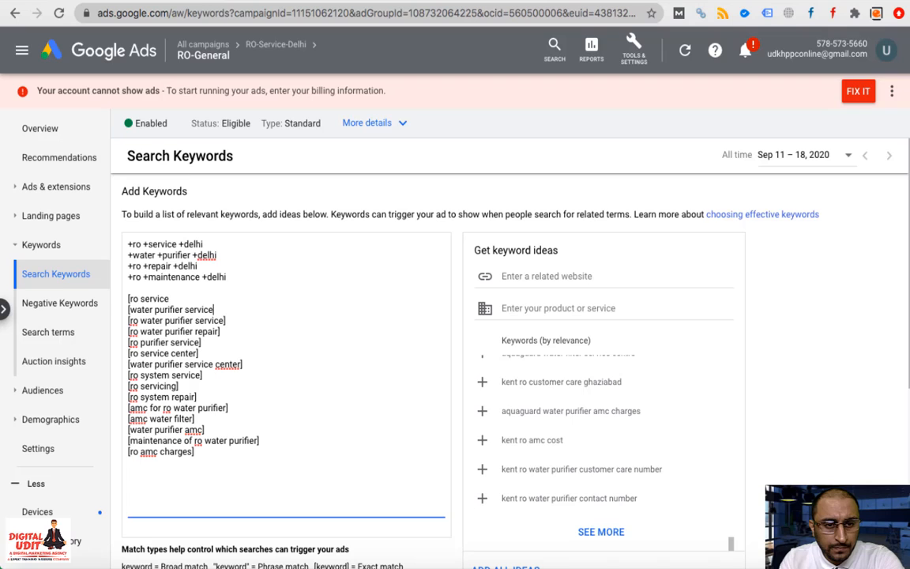
type("]")
key("Up")
key("BackSpace")
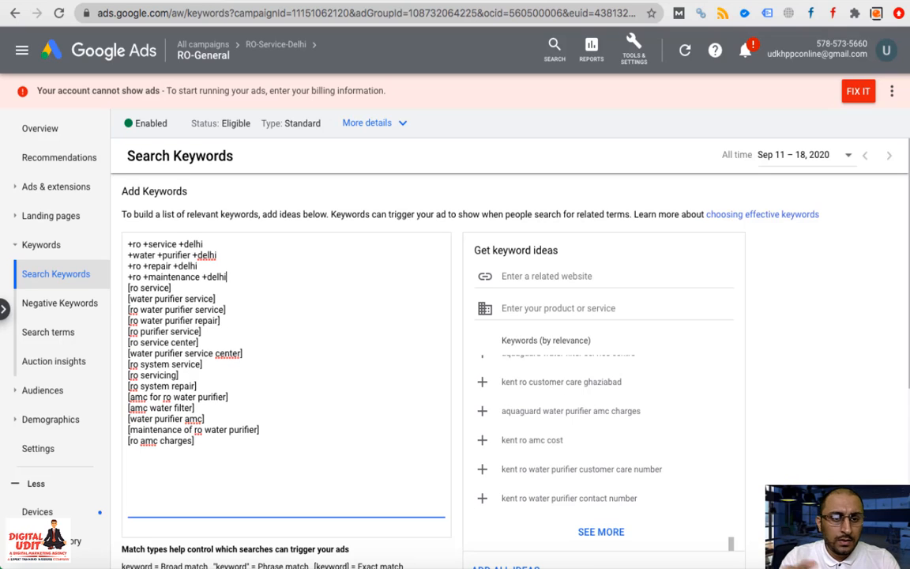
Save the keyword list to the ad group and scroll the keyword table to review it
scroll(298, 459, "down", 4)
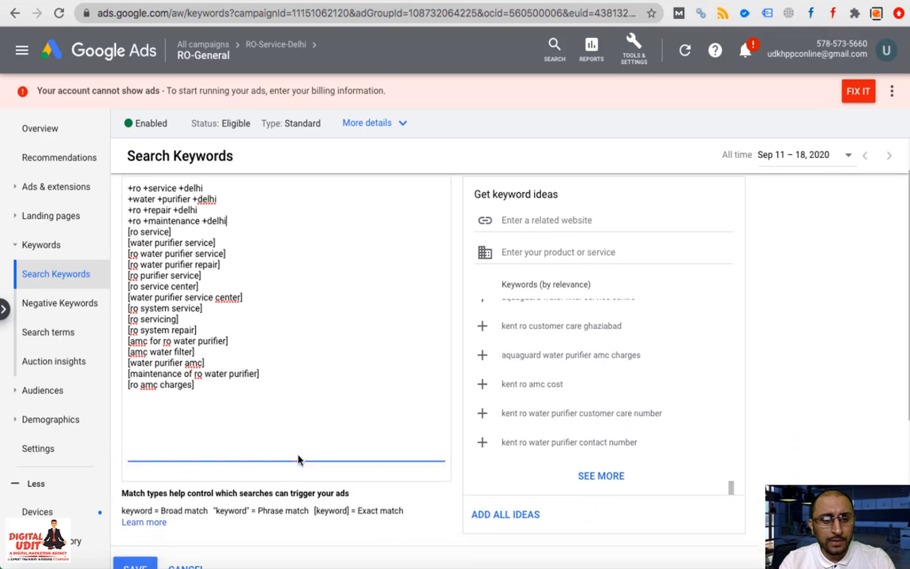
left_click(134, 456)
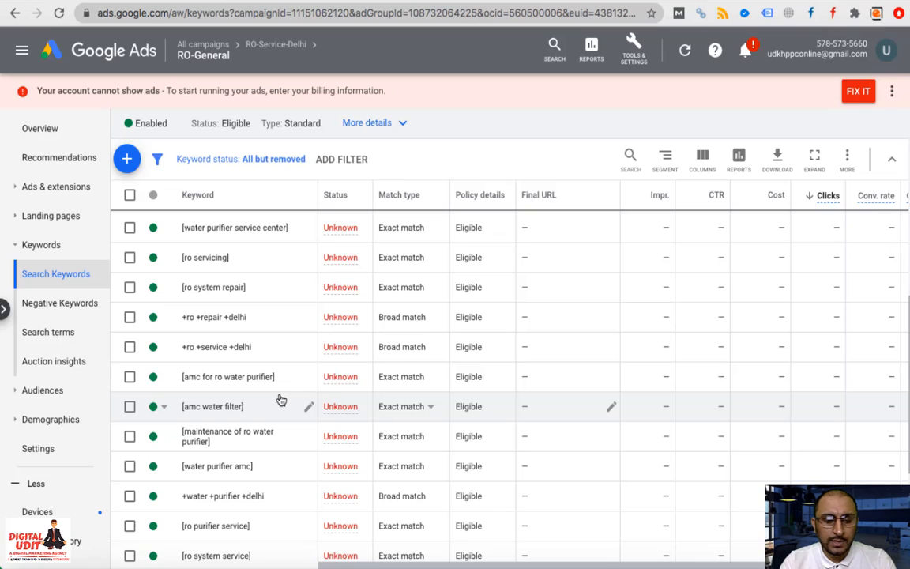
scroll(281, 400, "up", 4)
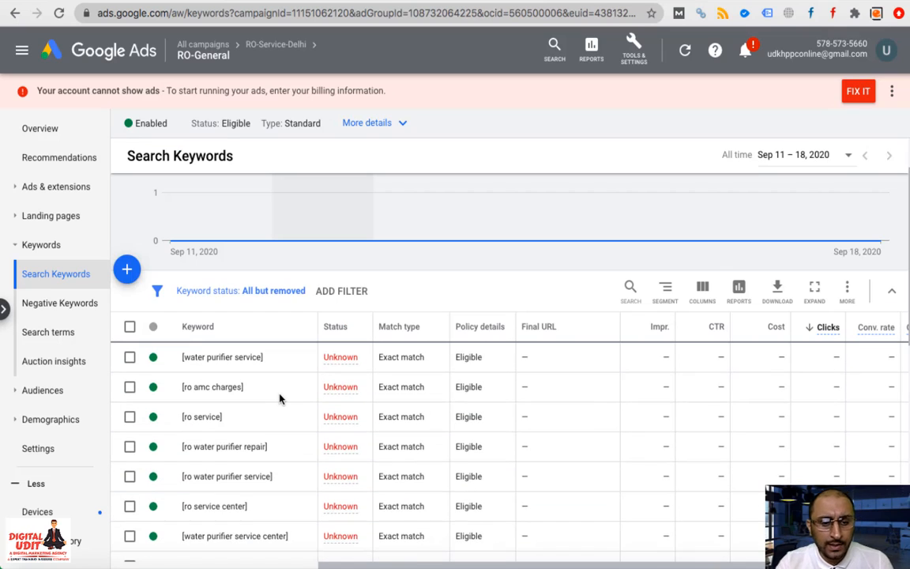
scroll(281, 399, "down", 4)
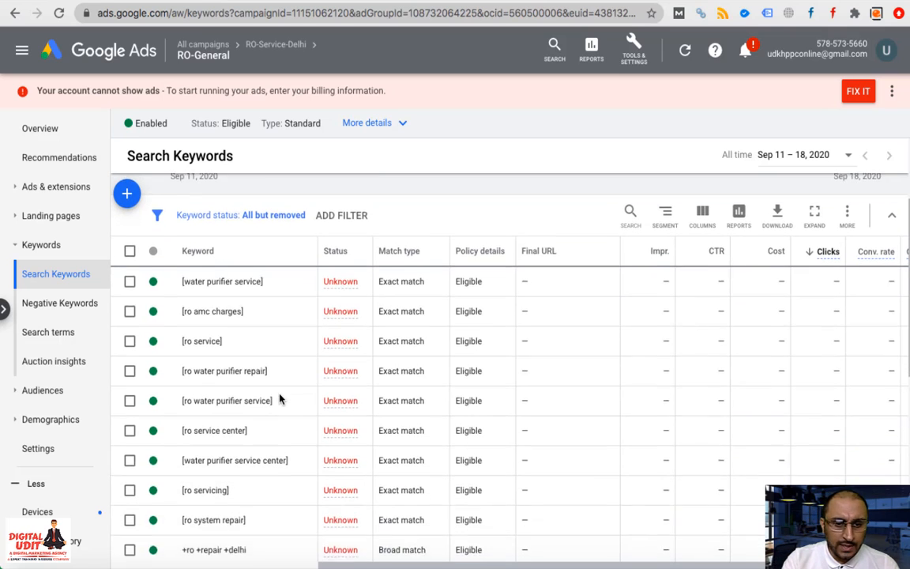
scroll(237, 434, "down", 1)
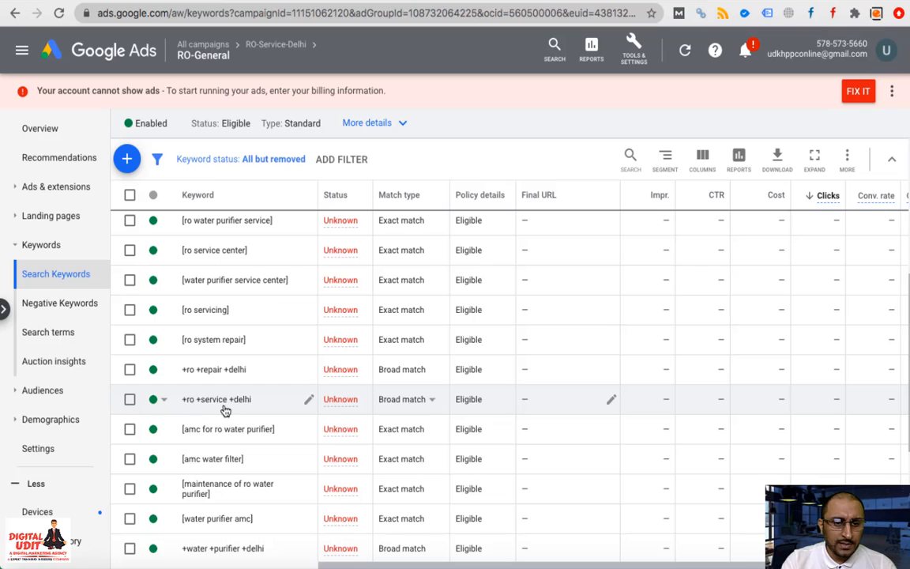
scroll(193, 516, "down", 2)
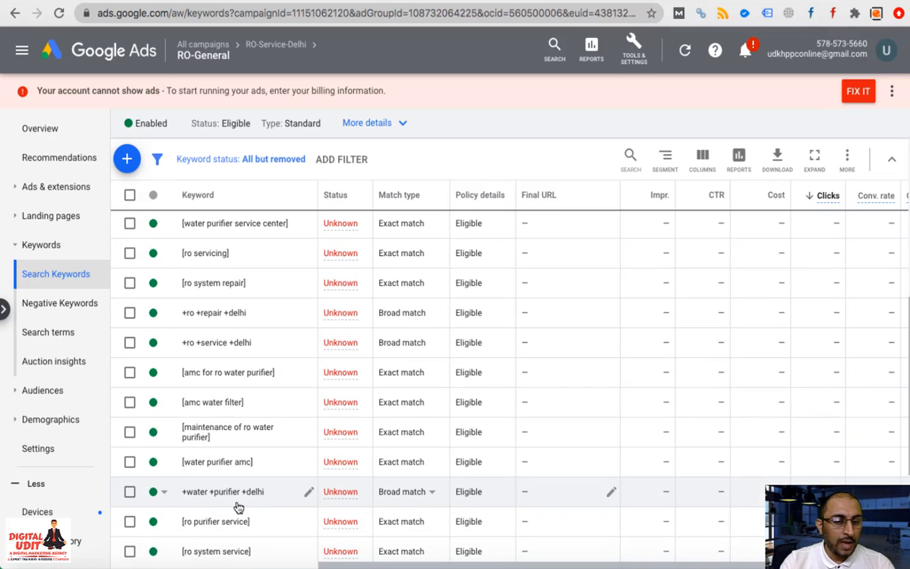
Edit the keyword to '+water +purifier +service +delhi' and save it
left_click(306, 499)
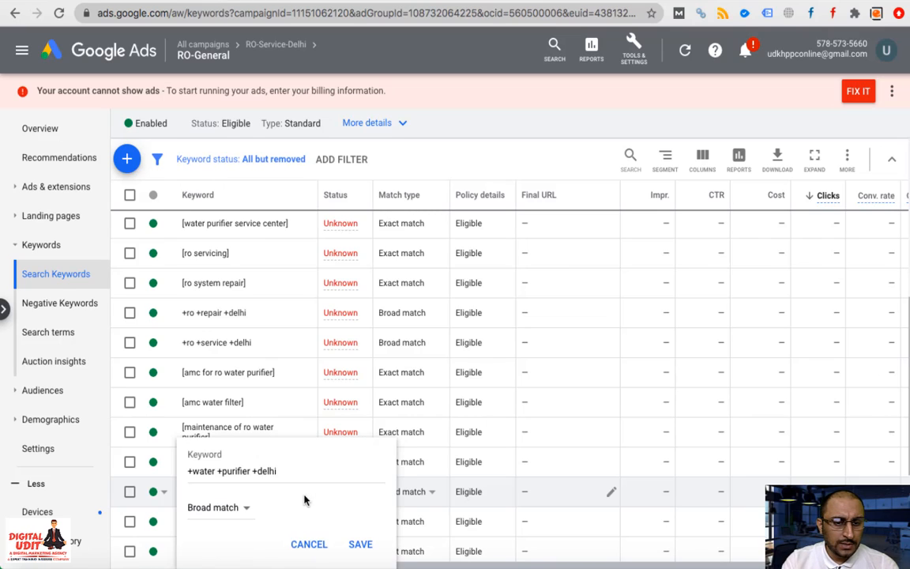
left_click(252, 472)
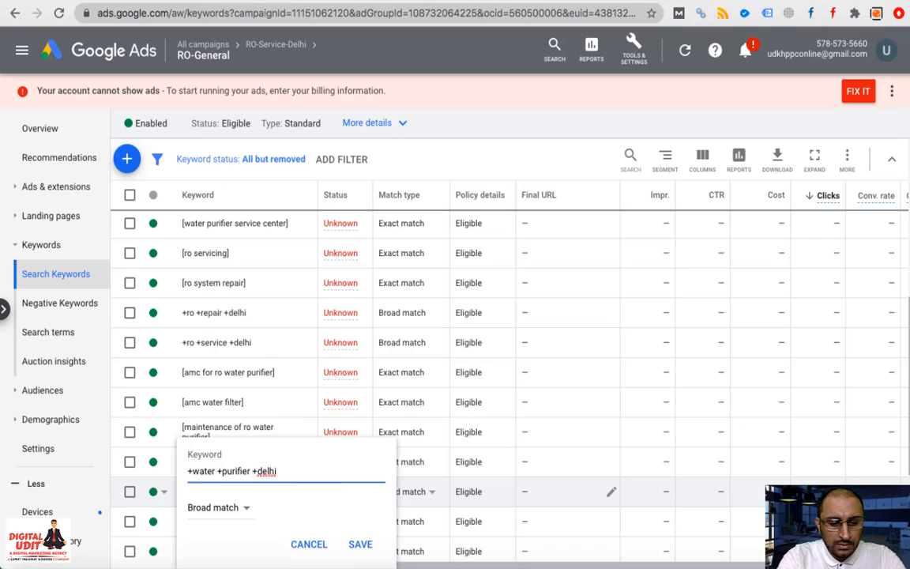
type("service ")
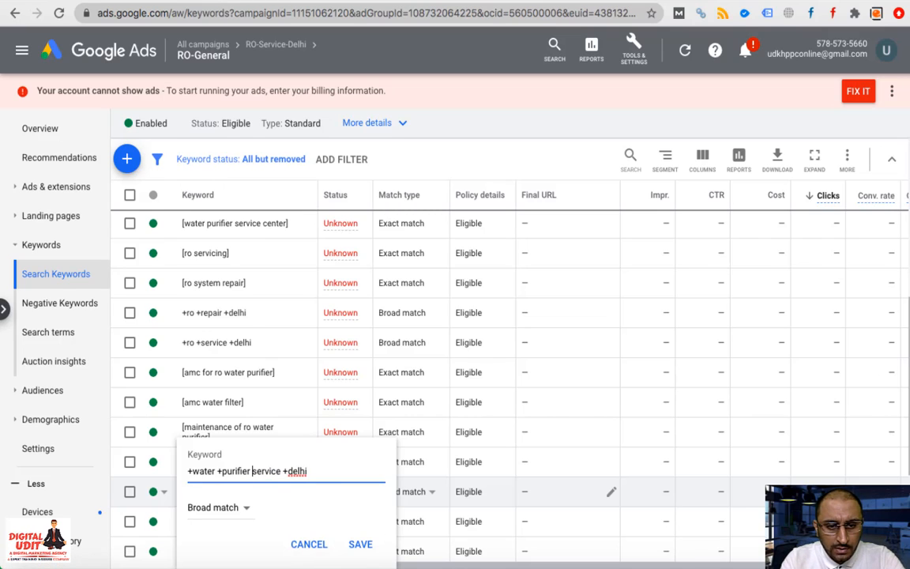
type("+")
key("ctrl+a")
key("ctrl+c")
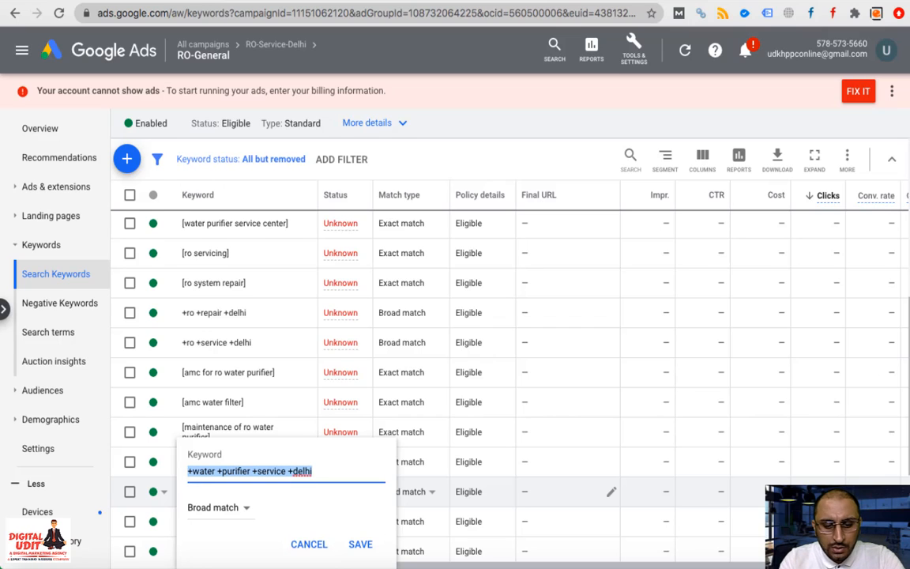
left_click(359, 545)
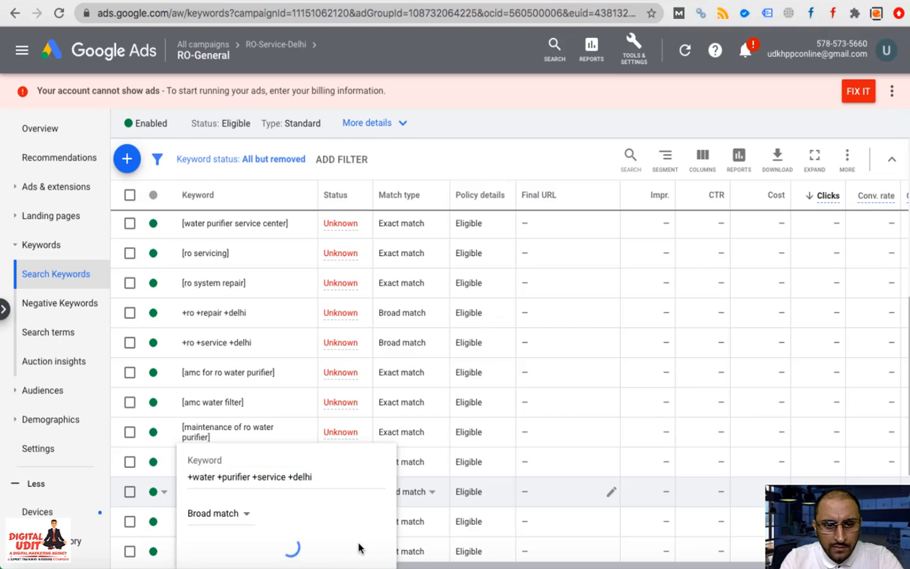
Enter keywords '+water +purifier +repair +delhi' and '+water +purifier +maintenence +delhi' in a new keyword box
left_click(125, 164)
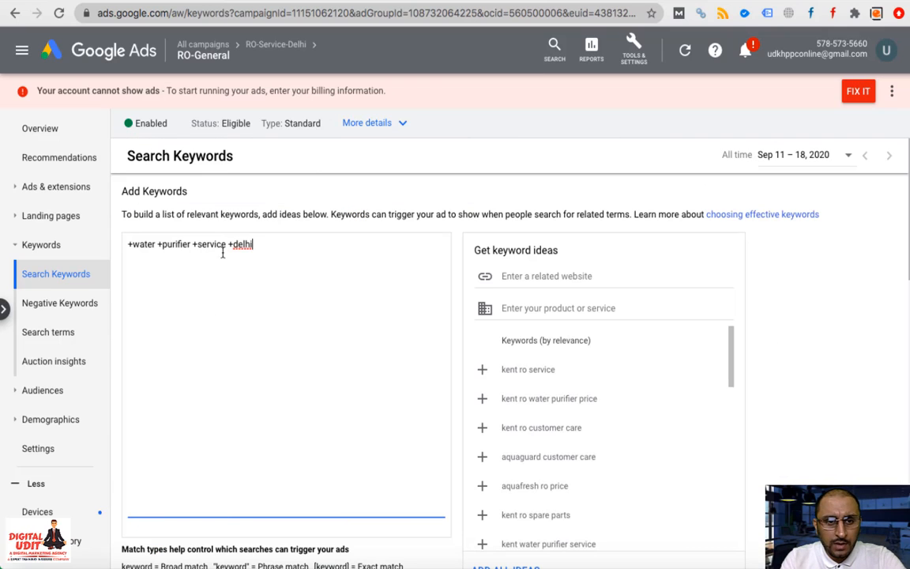
key("BackSpace")
key("BackSpace")
key("BackSpace")
key("BackSpace")
key("BackSpace")
key("BackSpace")
key("BackSpace")
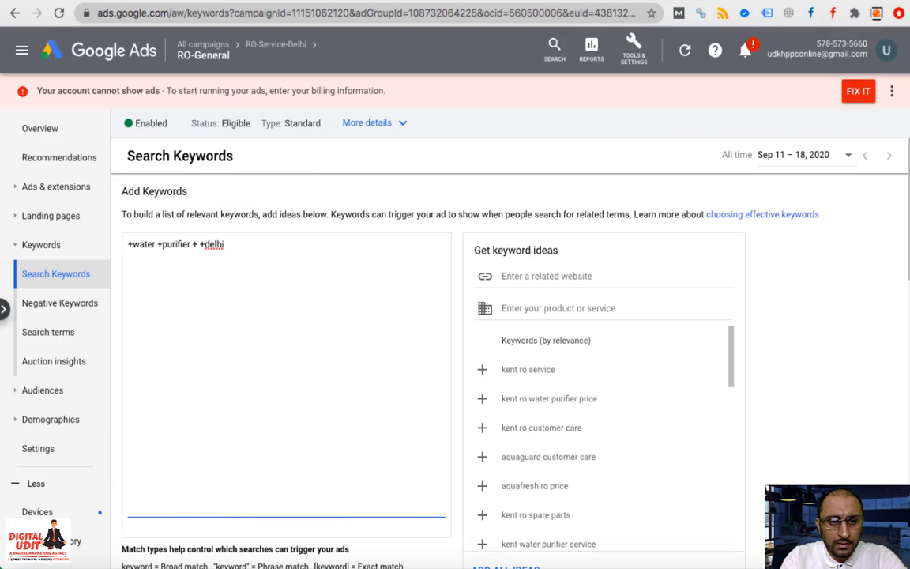
type("repair")
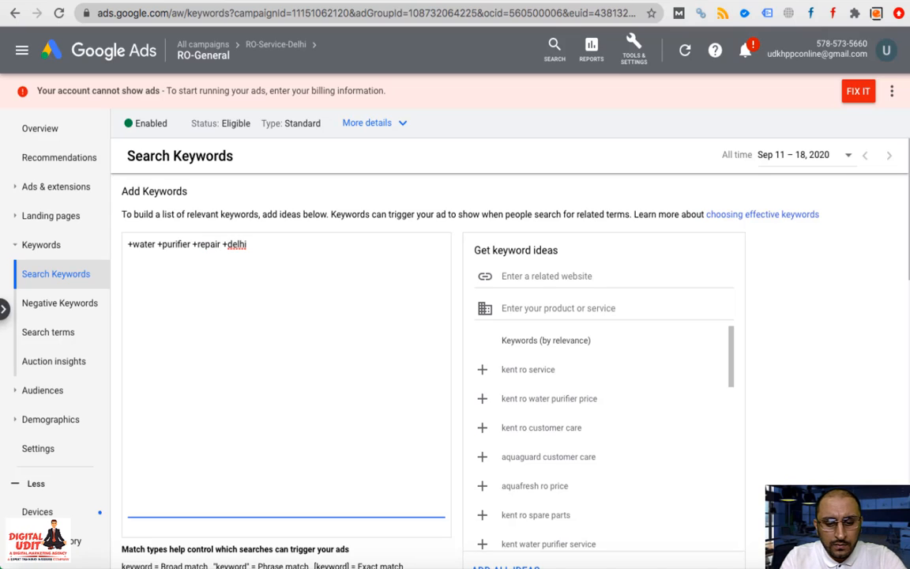
key("Return")
key("ctrl+v")
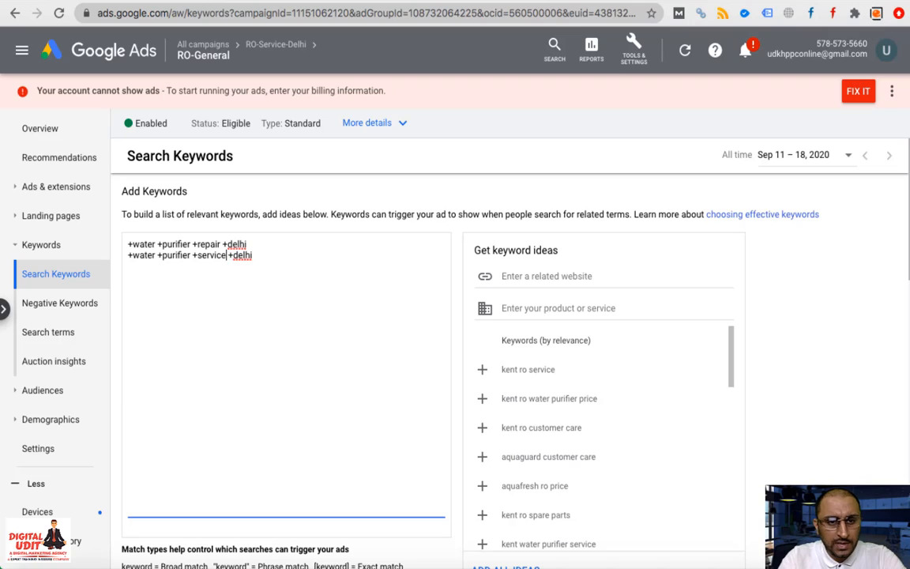
key("BackSpace")
key("BackSpace")
key("BackSpace")
key("BackSpace")
key("BackSpace")
key("BackSpace")
key("BackSpace")
type("main")
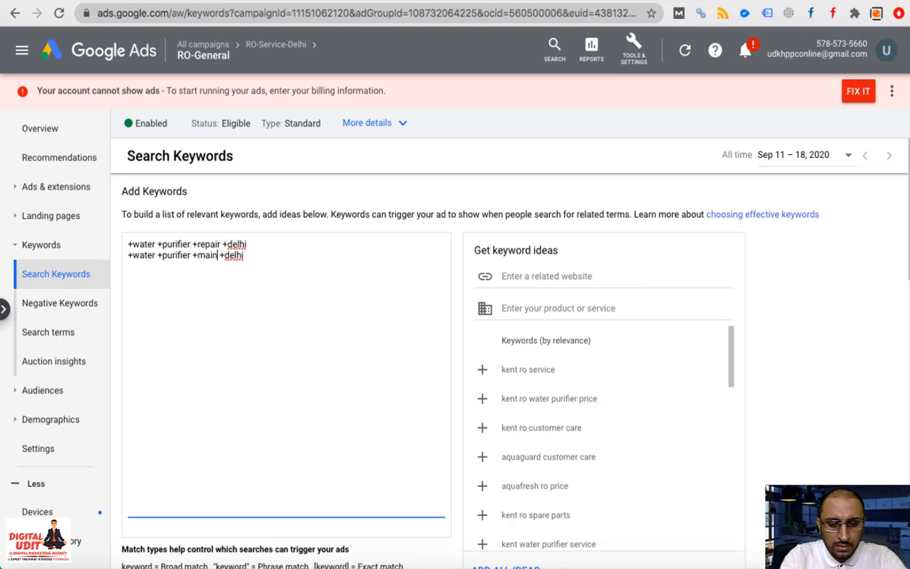
type("tenence")
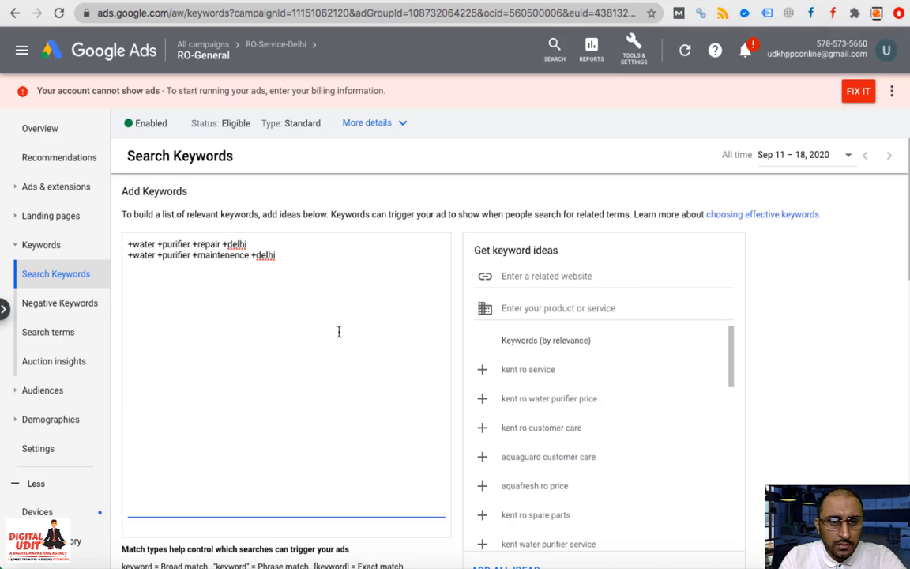
scroll(369, 412, "down", 3)
Save the repair and maintenence keywords and confirm they appear as Broad match in the table
left_click(133, 520)
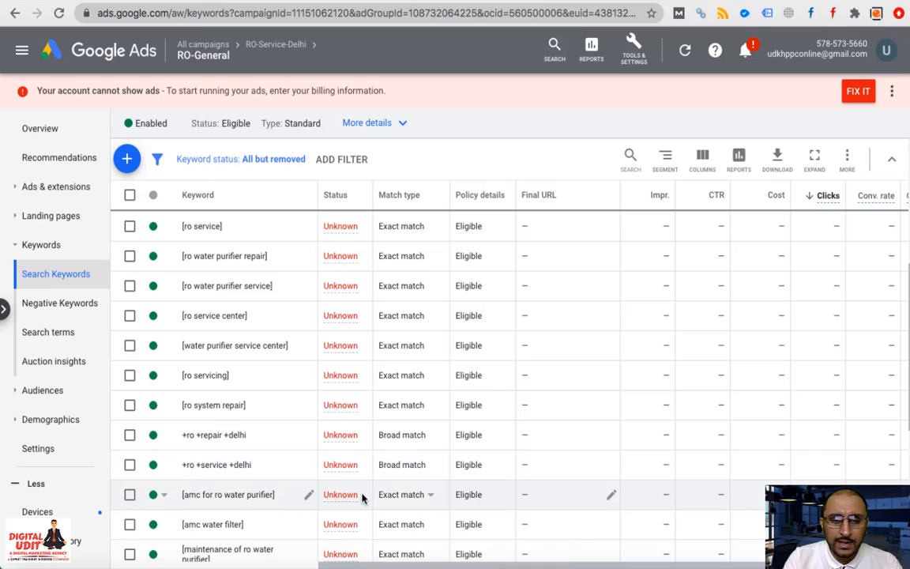
scroll(362, 495, "down", 3)
scroll(362, 495, "down", 2)
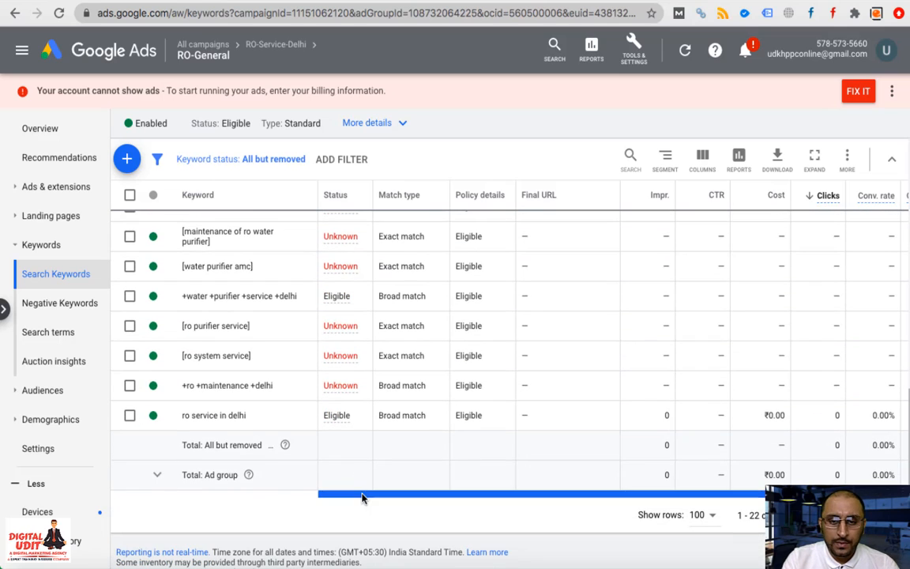
scroll(362, 495, "up", 2)
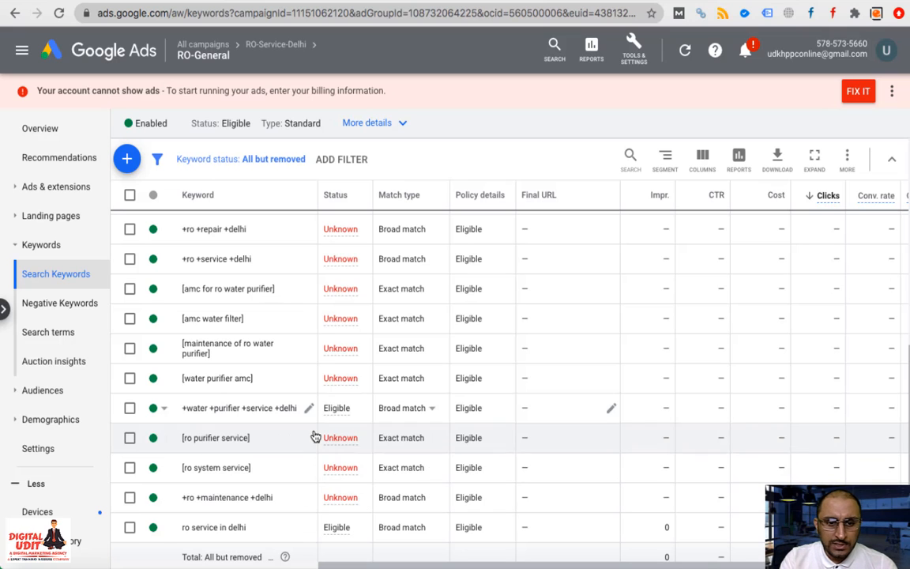
scroll(348, 353, "up", 5)
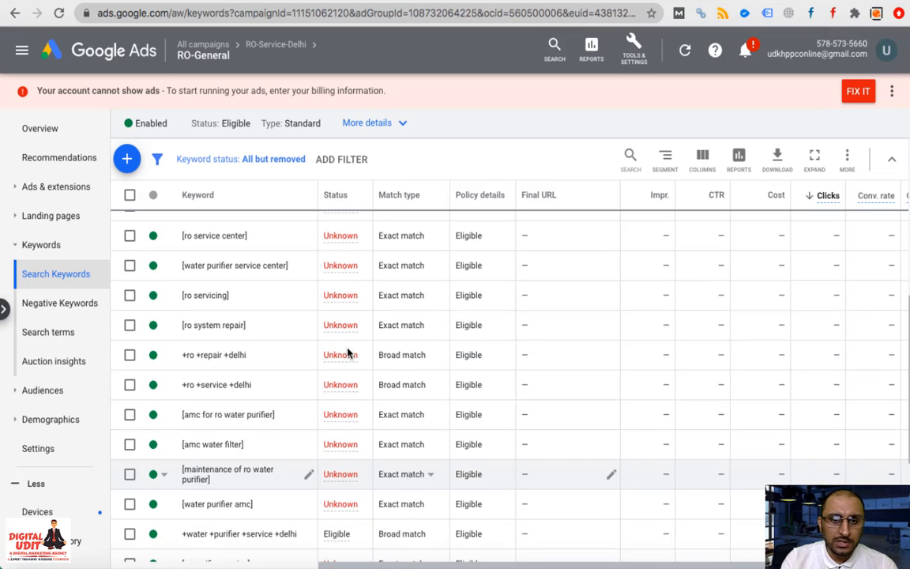
scroll(346, 356, "up", 3)
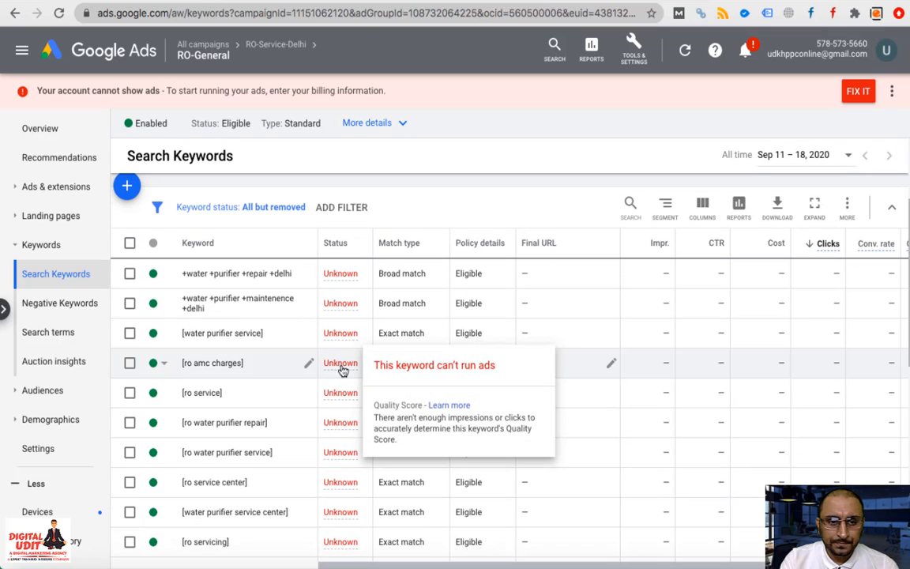
scroll(183, 345, "up", 1)
scroll(183, 345, "up", 1)
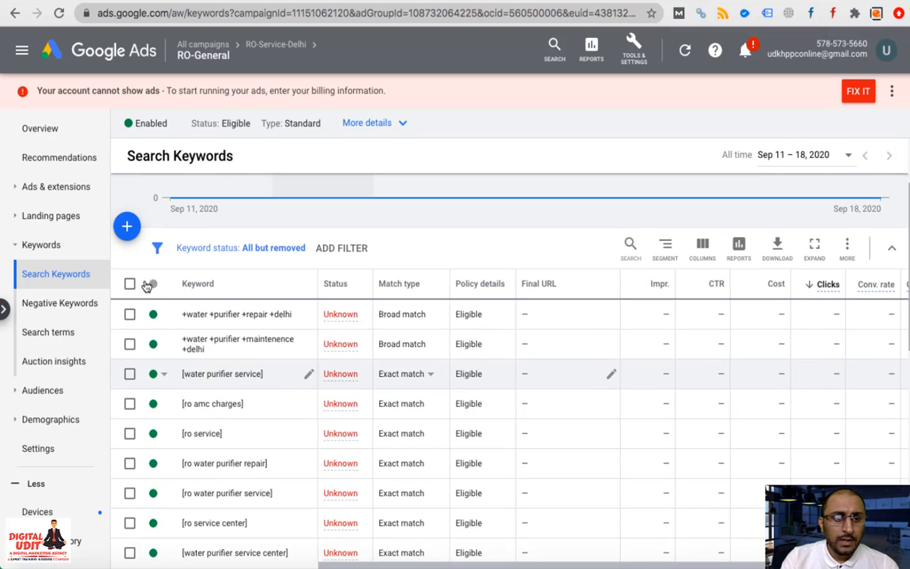
Start a new call ad with India as the phone country and the business phone number entered
left_click(45, 189)
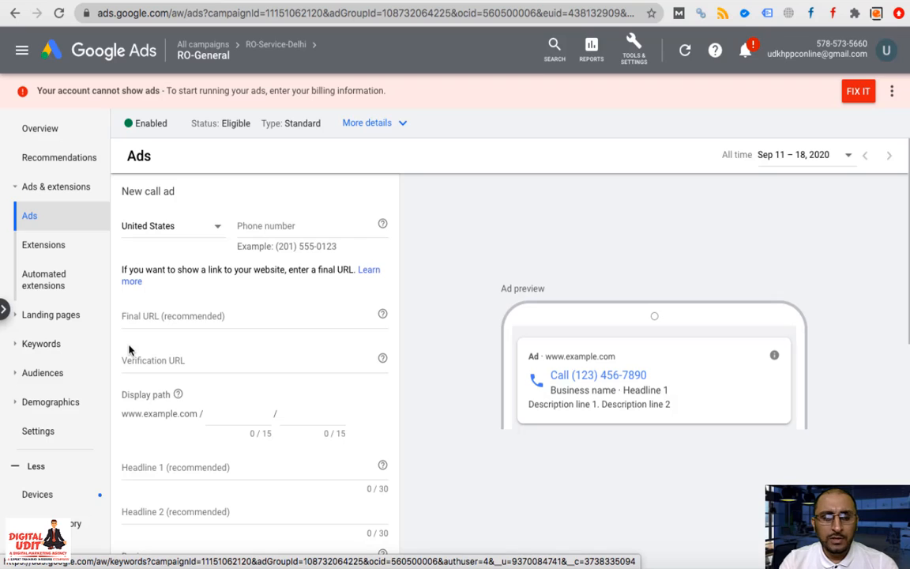
left_click(220, 230)
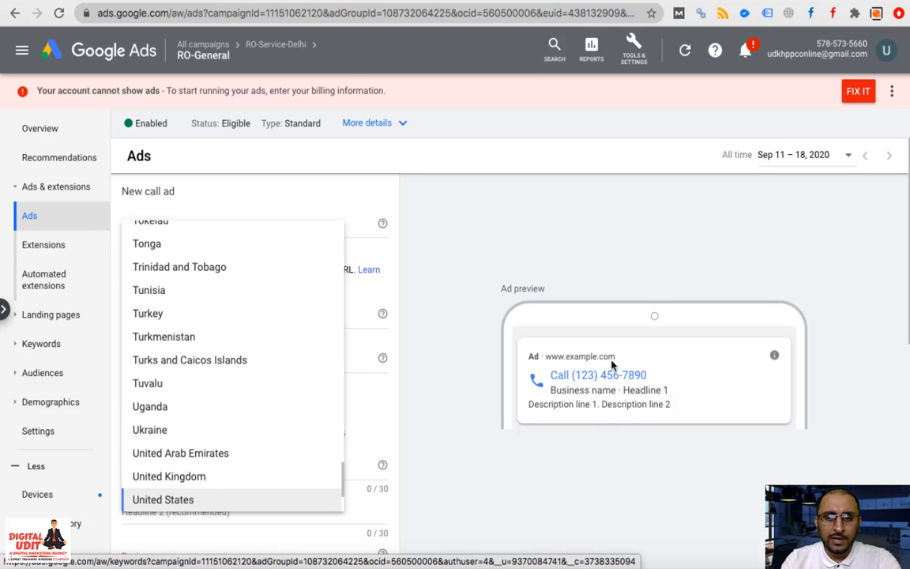
scroll(281, 310, "up", 20)
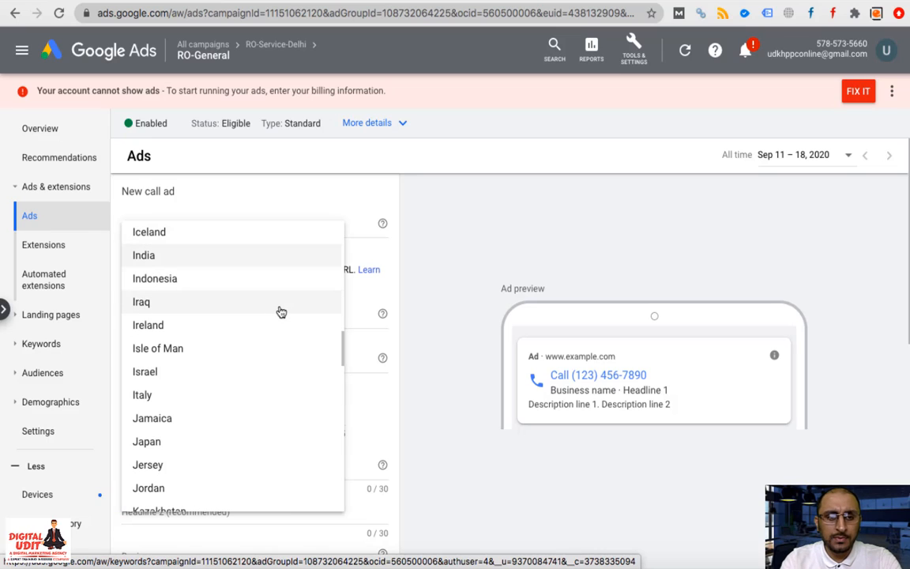
left_click(251, 257)
left_click(280, 227)
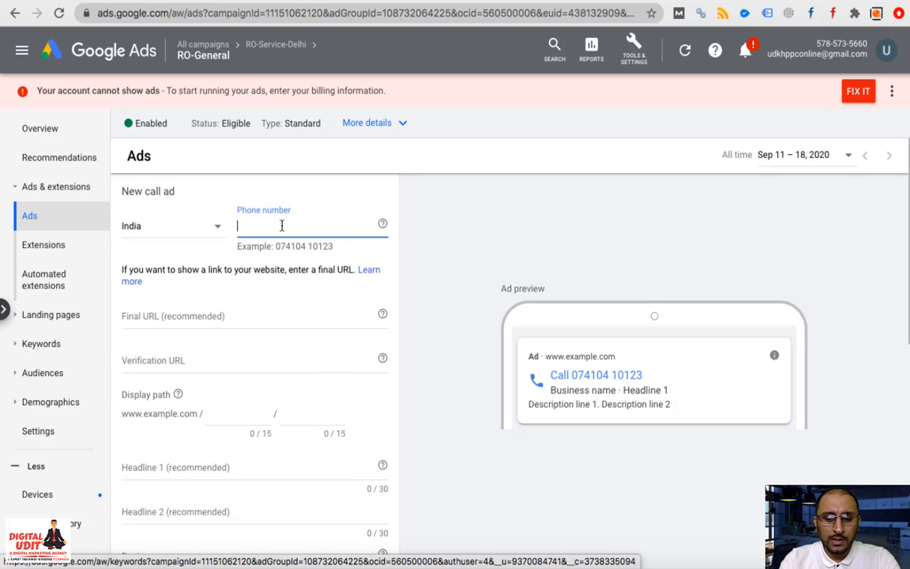
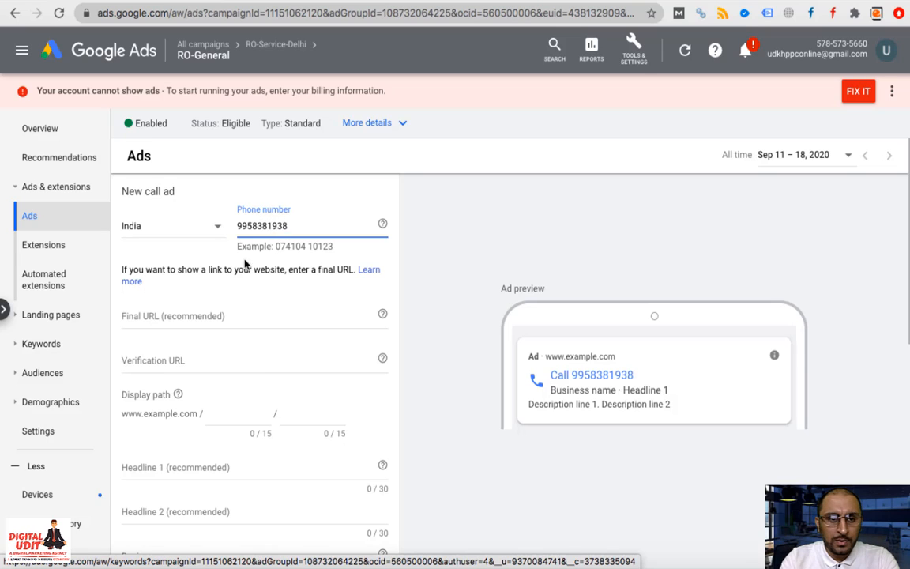
left_click(211, 318)
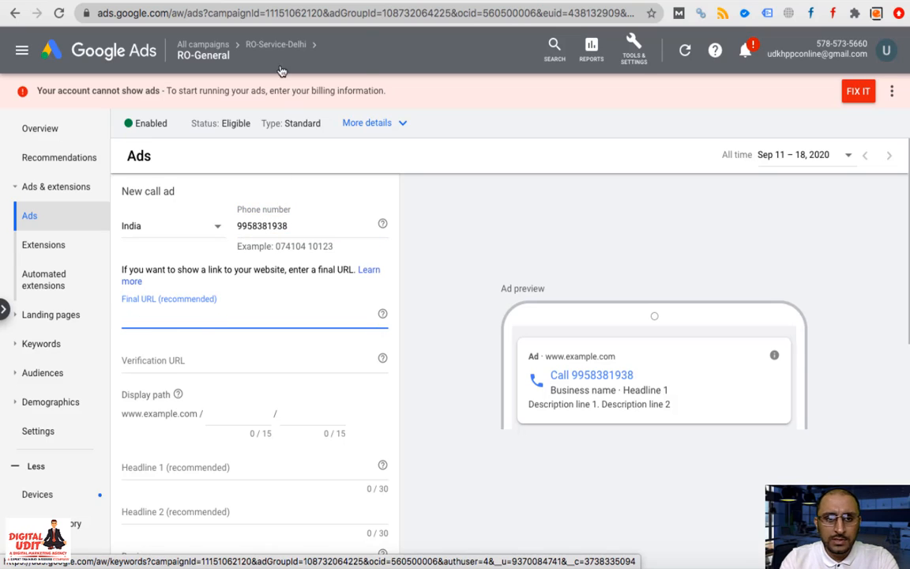
left_click(271, 43)
Load rocareindia.com in a new tab, copy its address, and return to the call ad form
key("super+t")
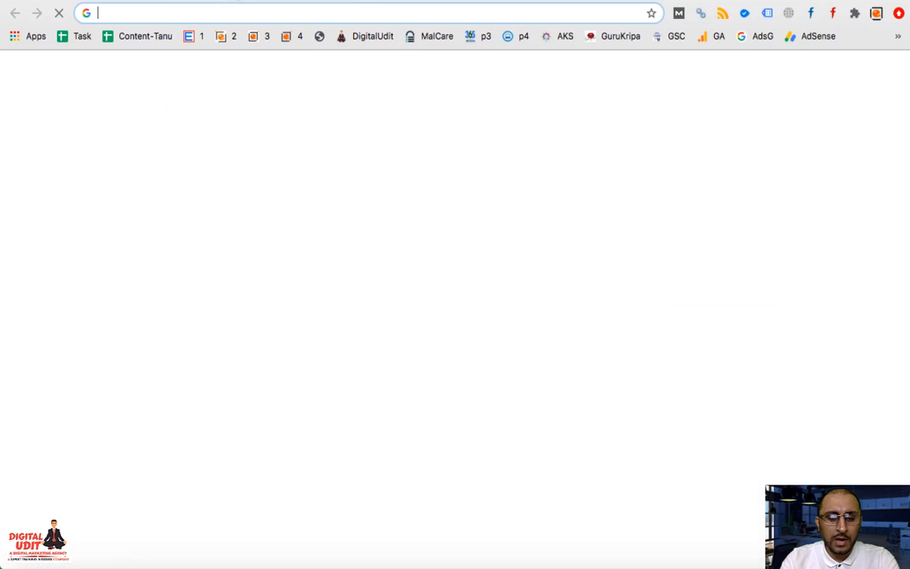
type("rocare")
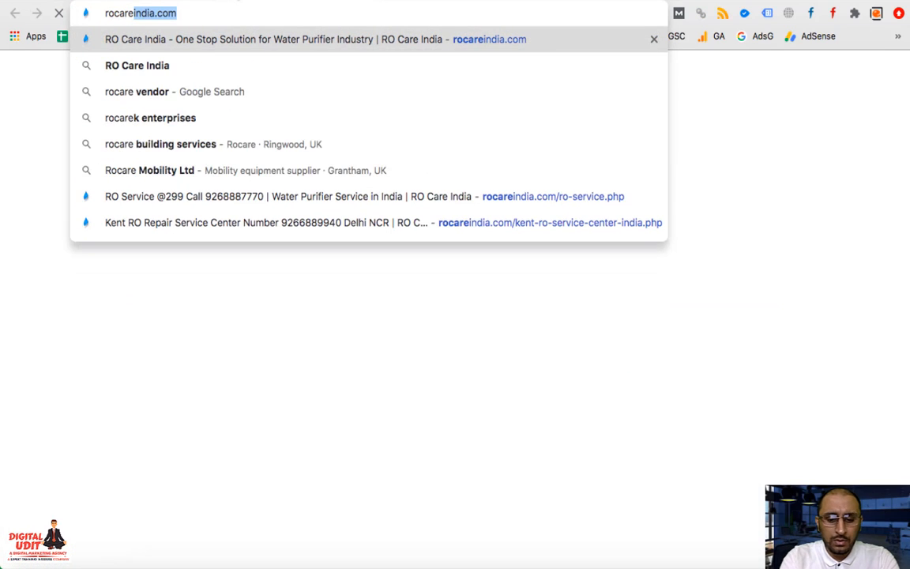
type("india")
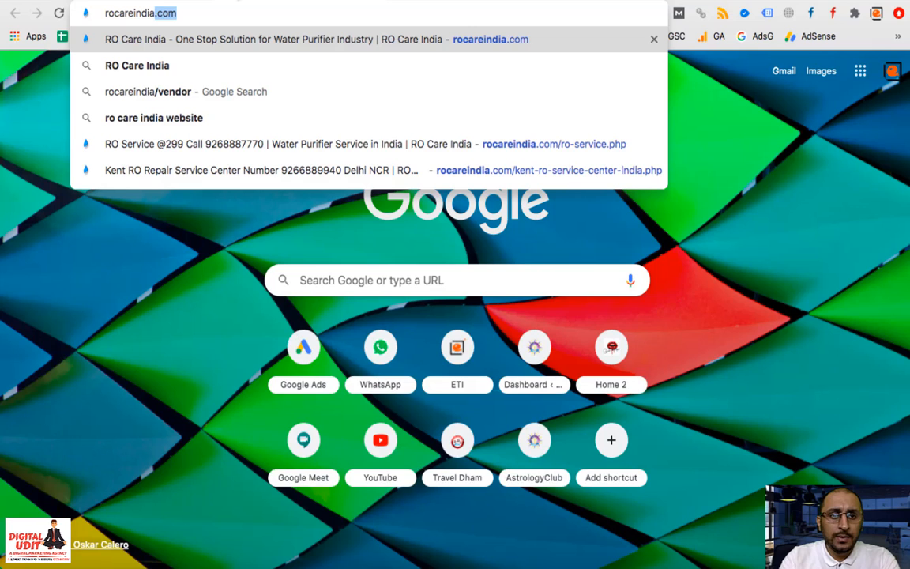
key("super+a")
key("super+c")
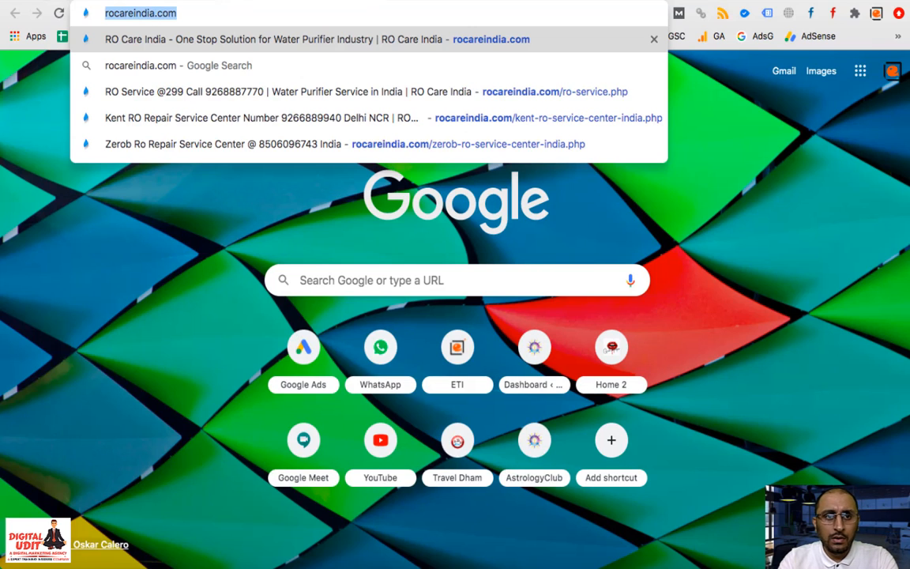
key("super+w")
left_click(191, 316)
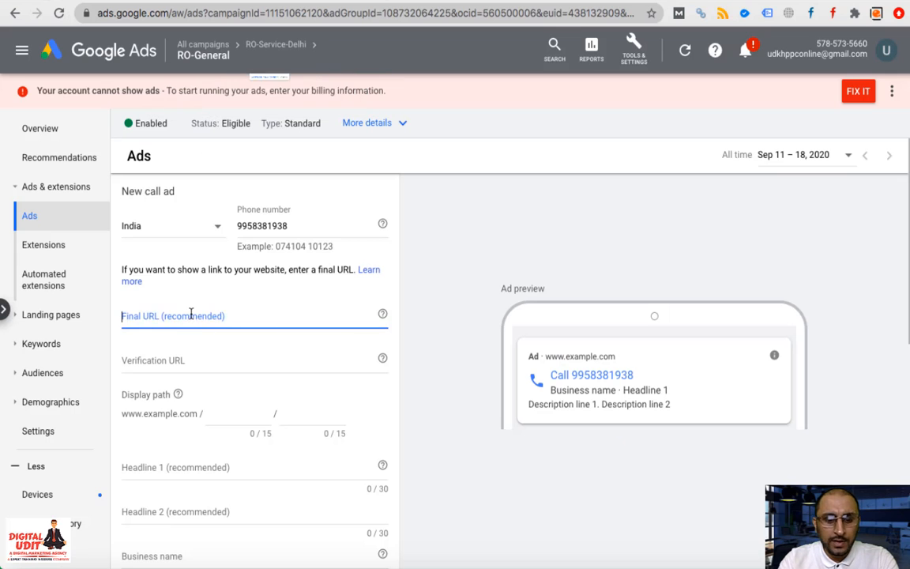
key("super+v")
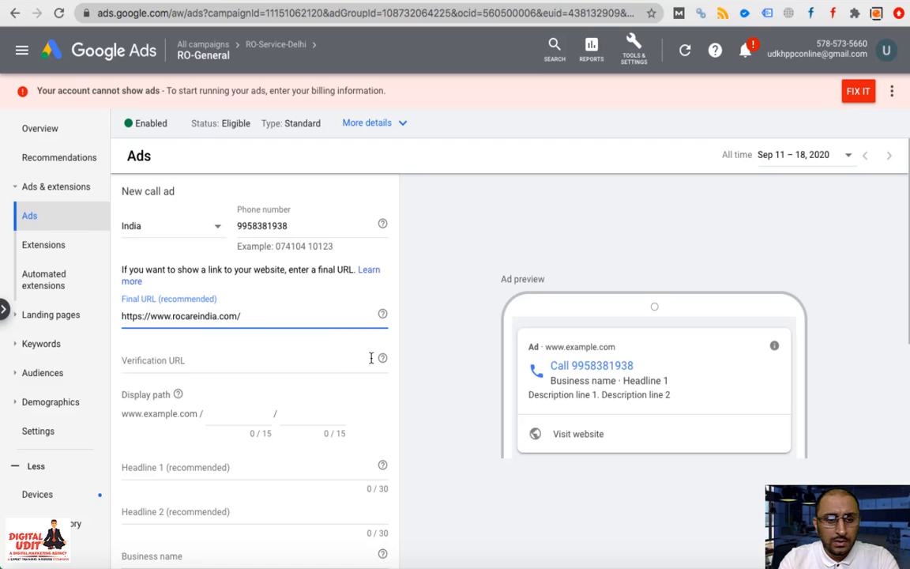
scroll(330, 407, "down", 1)
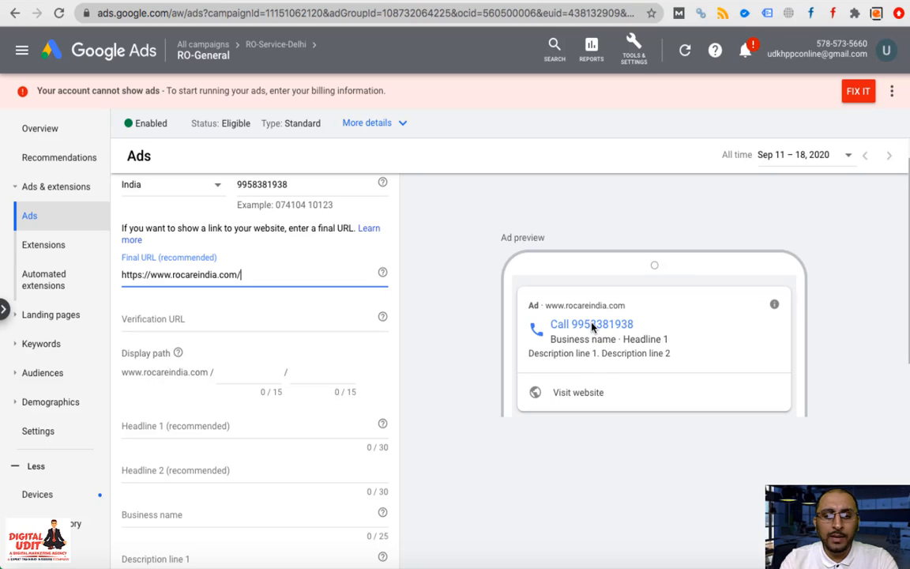
left_click(274, 322)
key("ctrl+v")
Set the display path to RO-Service / Water-Purifier
left_click(244, 372)
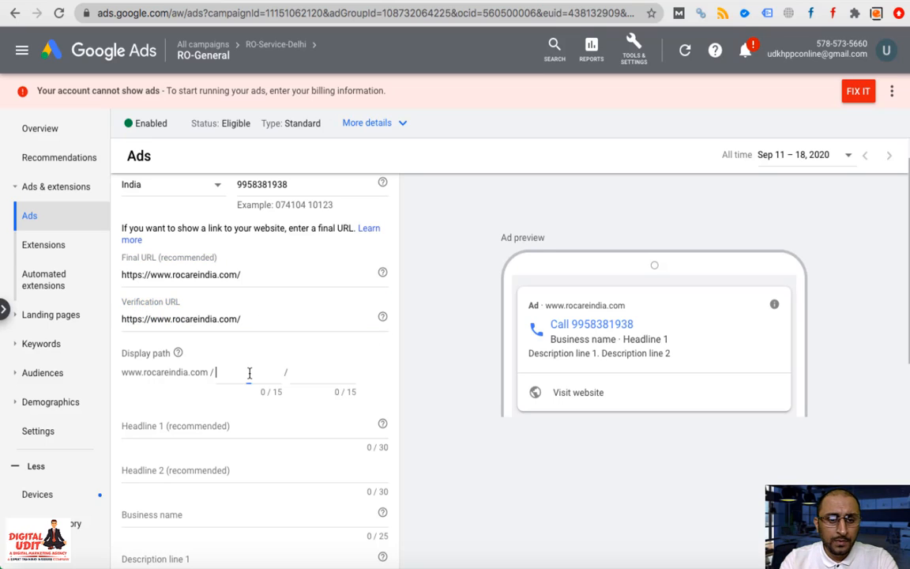
type("R")
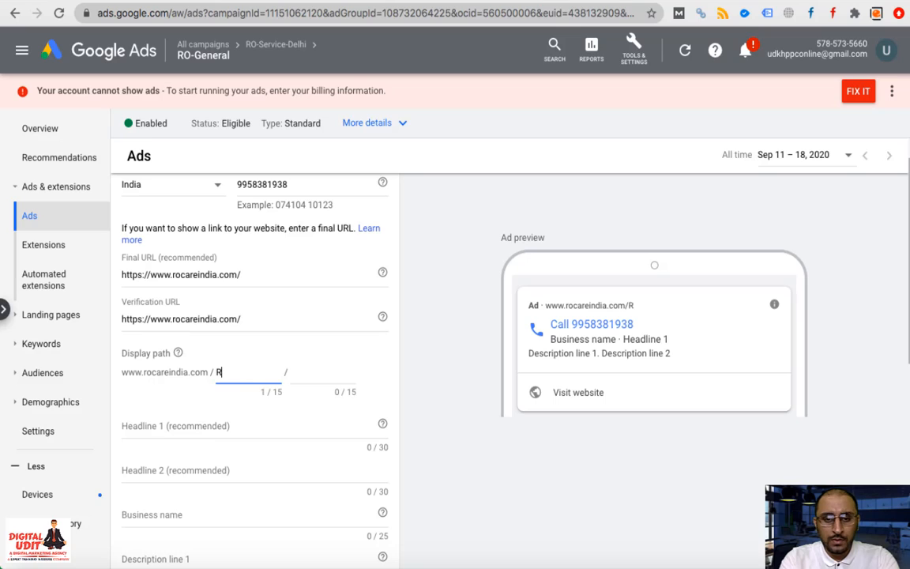
type("O-")
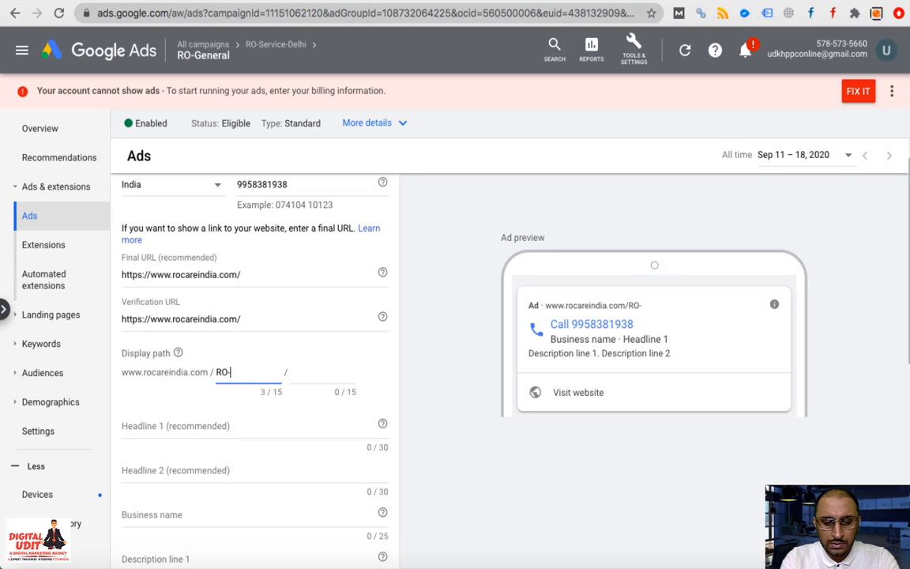
type("Ser")
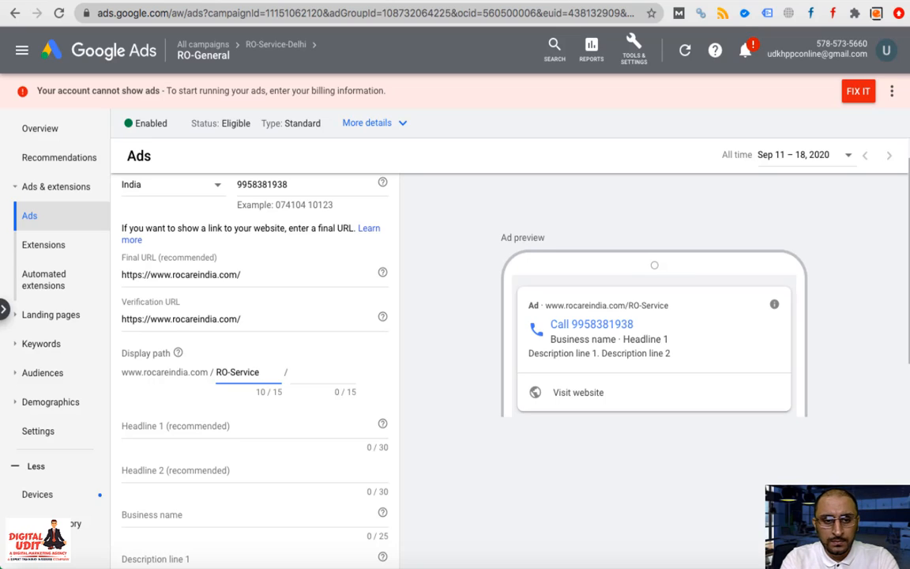
type("vice")
left_click(301, 373)
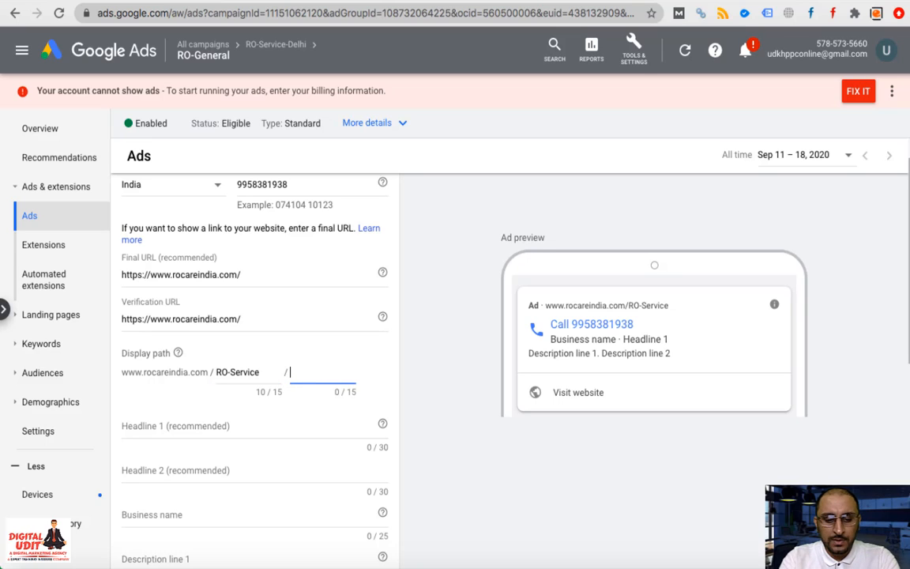
type("Water P")
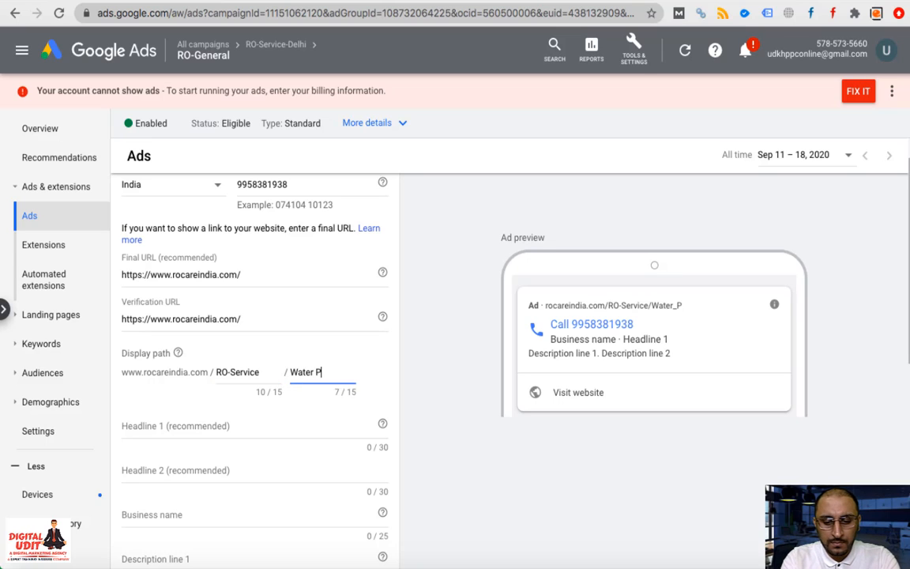
type("urifier")
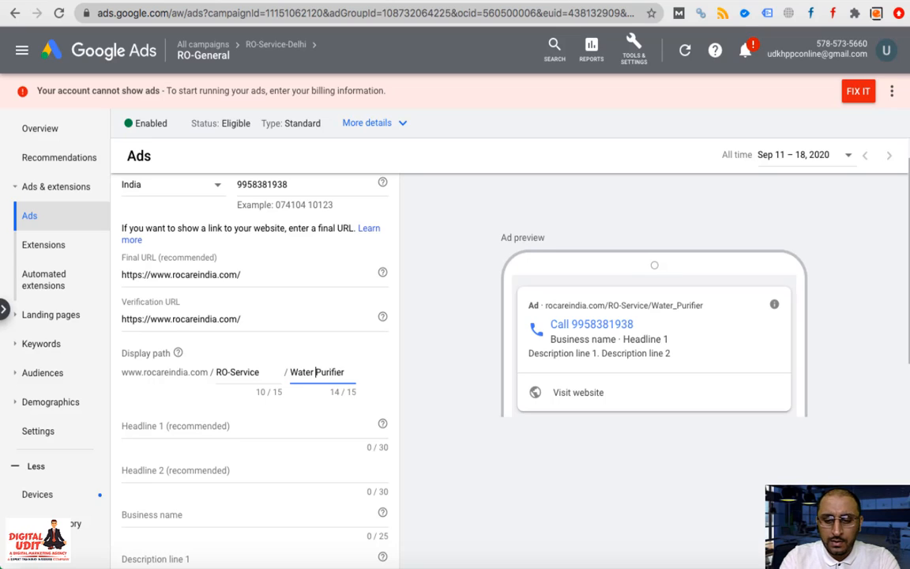
left_click(316, 371)
key("BackSpace")
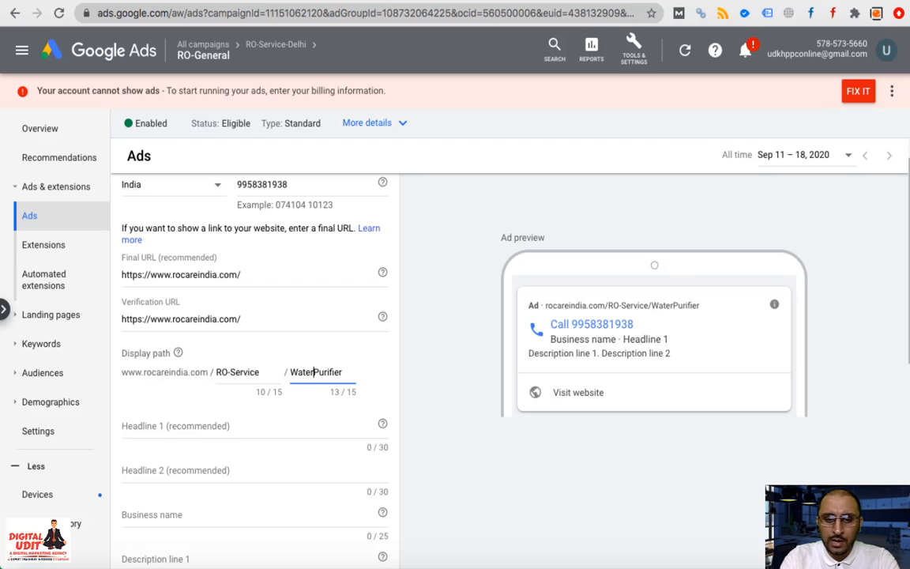
type("-")
scroll(301, 380, "down", 1)
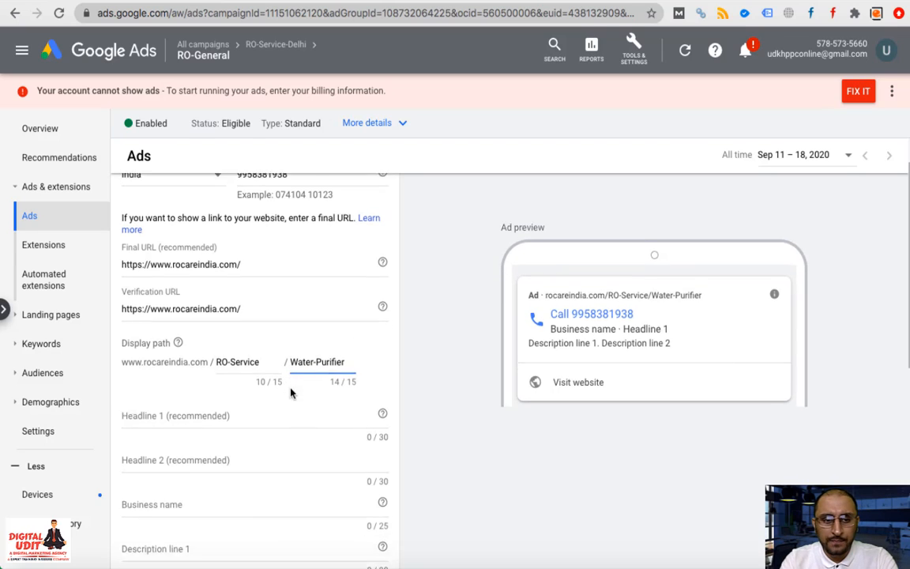
left_click(272, 390)
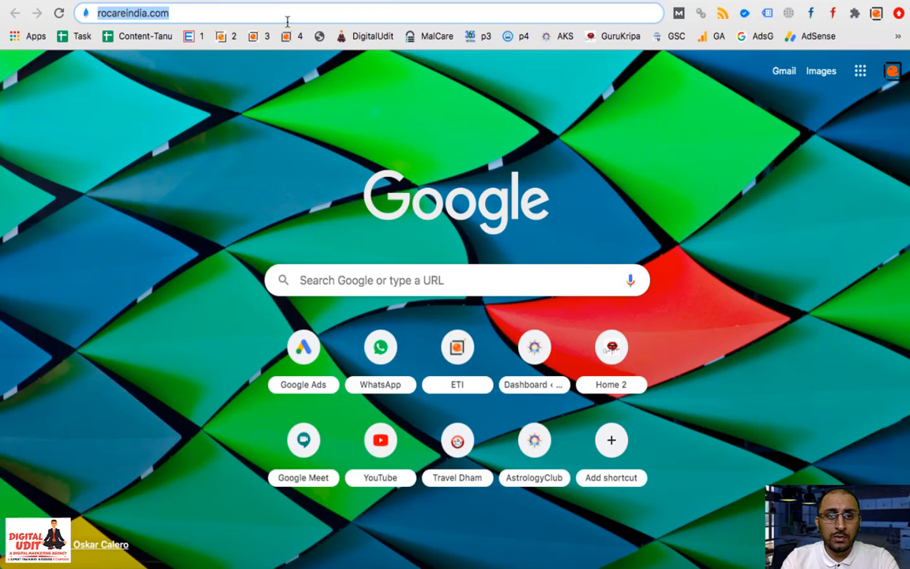
Search Google for 'ro service in delhi' and select the second competitor ad's title
key("Right")
key("alt+shift+Left")
key("alt+shift+Left")
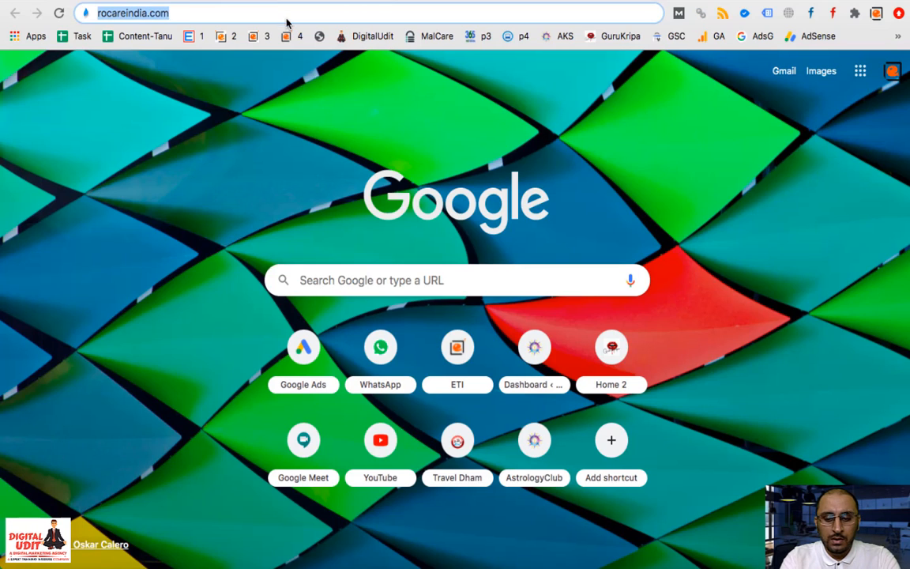
type("ro serv")
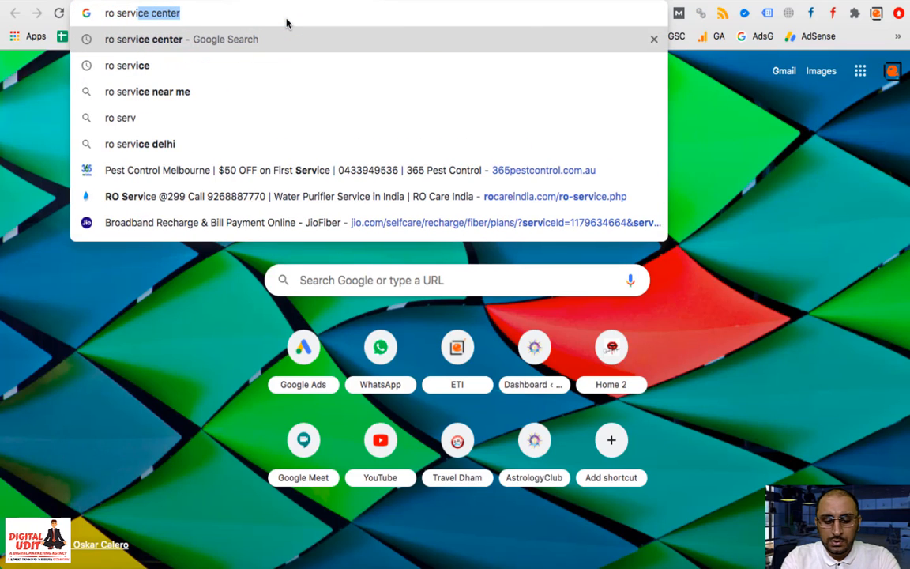
type("ice in delhi")
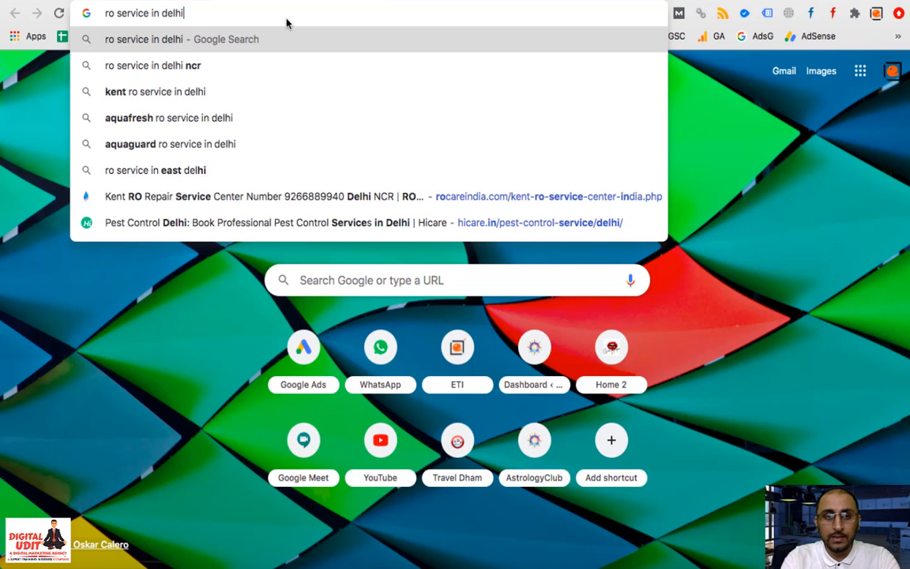
key("Return")
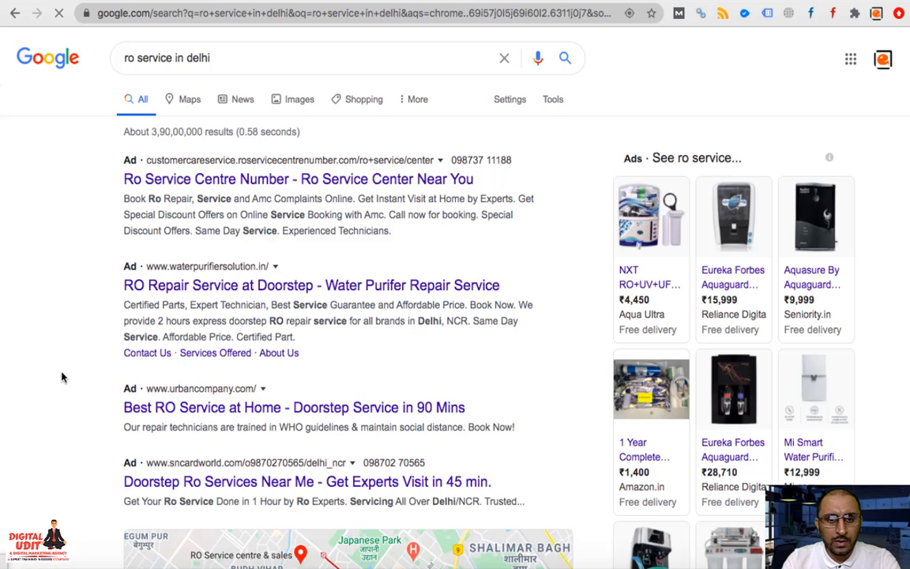
left_click_drag(520, 289, 120, 289)
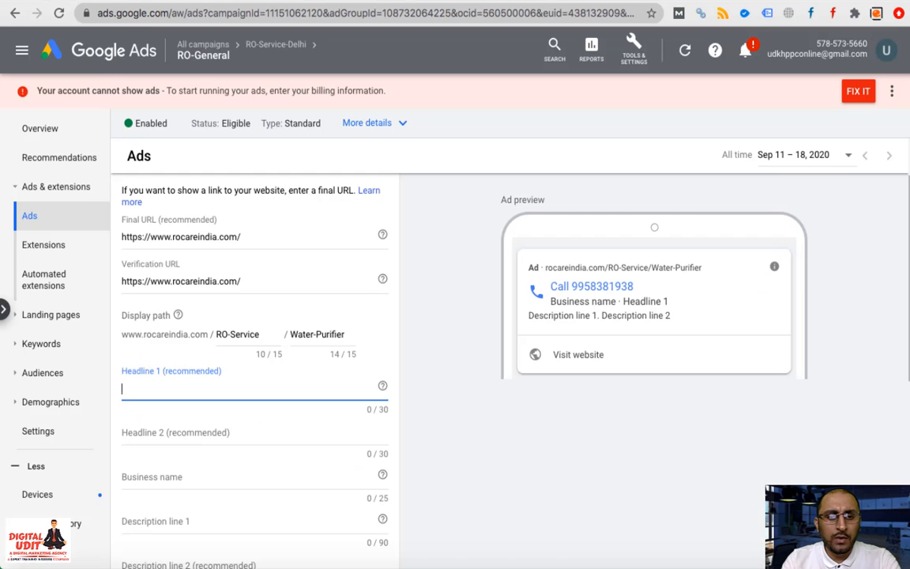
Set headline 1 to 'RO Repair Service at Doorstep' and headline 2 to 'Water Purifer Repair Service'
type("RO Repair Service at Doorstep - Water Purifer Repair Service")
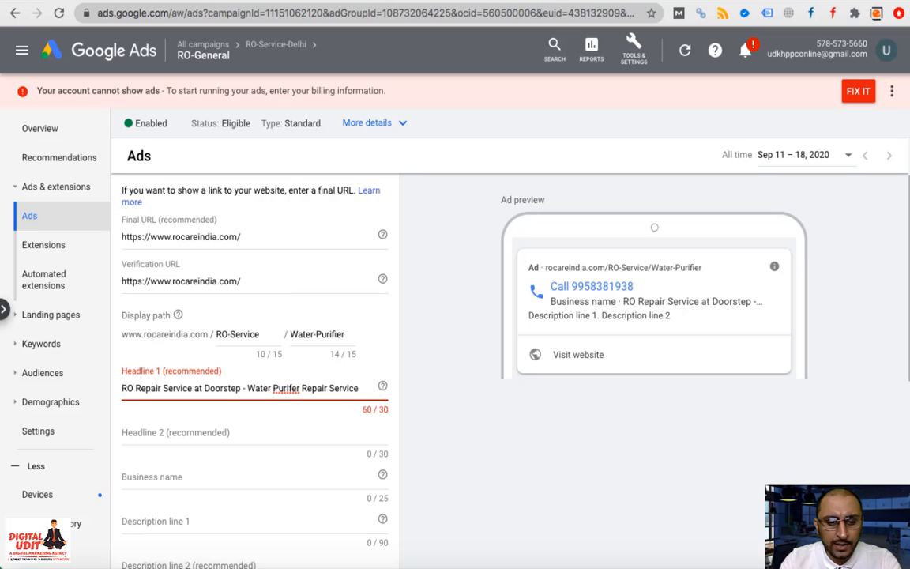
key("shift+Left")
key("shift+Left")
key("shift+Left")
key("shift+Left")
key("shift+Left")
key("shift+Left")
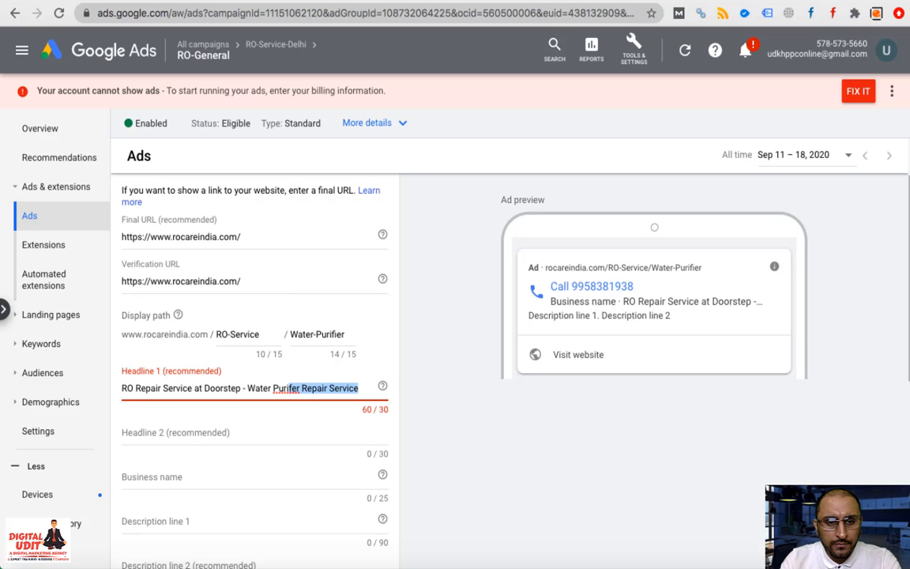
key("shift+Left")
key("shift+Left")
key("shift+Left")
key("shift+Left")
key("BackSpace")
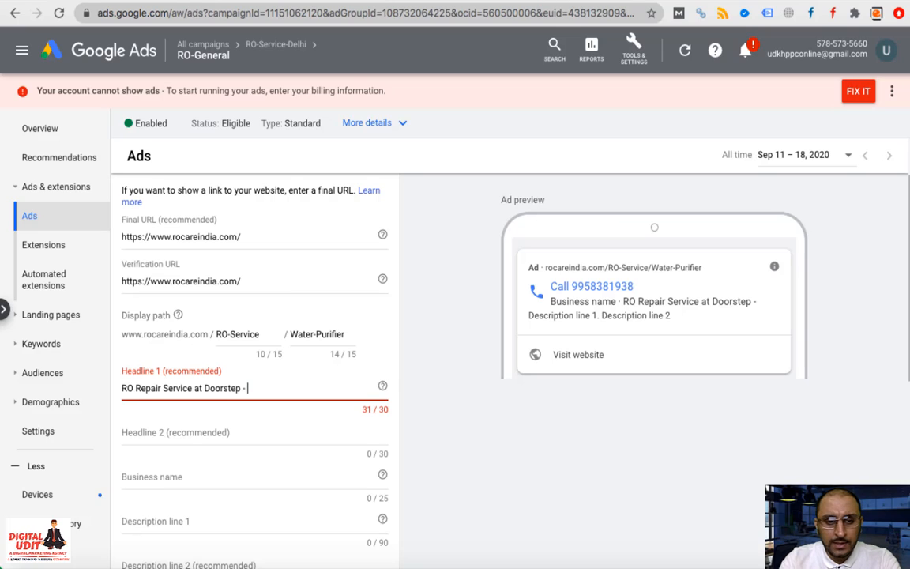
key("BackSpace")
key("BackSpace")
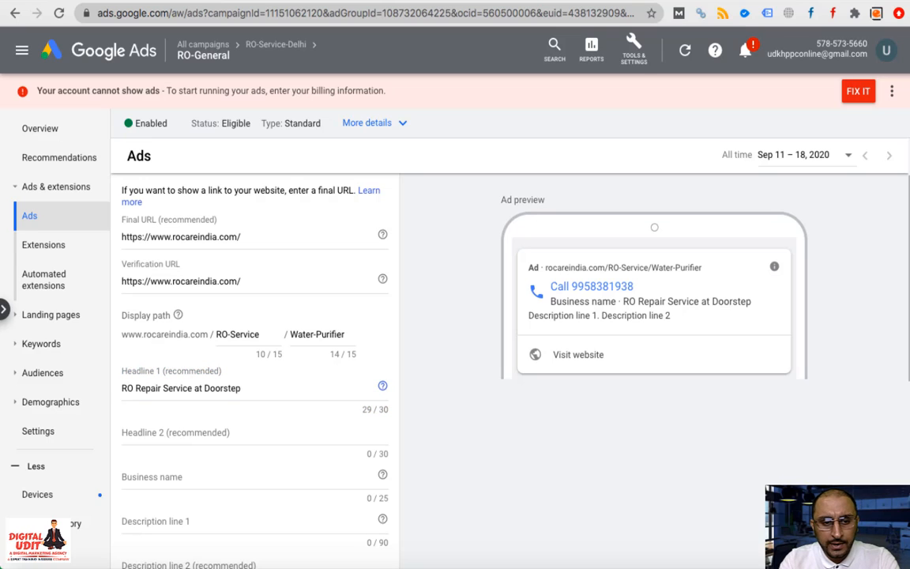
key("Tab")
type("Water Purifer Repair Service")
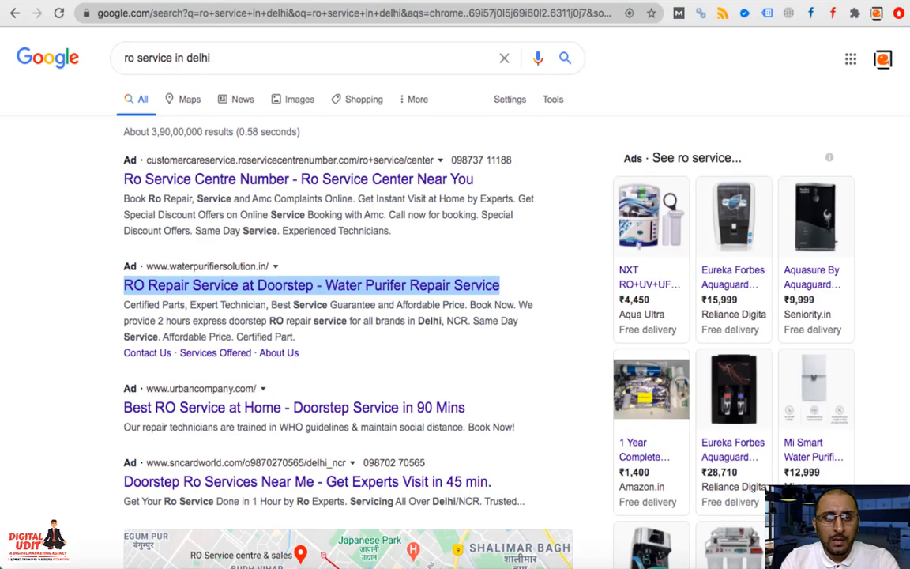
Select the competitor ad's description text and go to the ad's Description line 1
left_click_drag(125, 307, 270, 301)
key("super+c")
key("super+Tab")
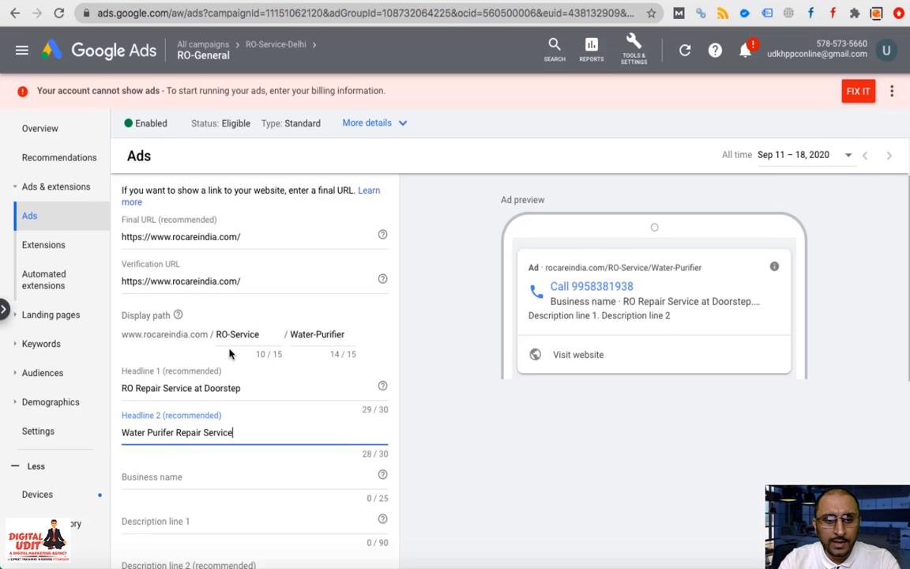
left_click(199, 526)
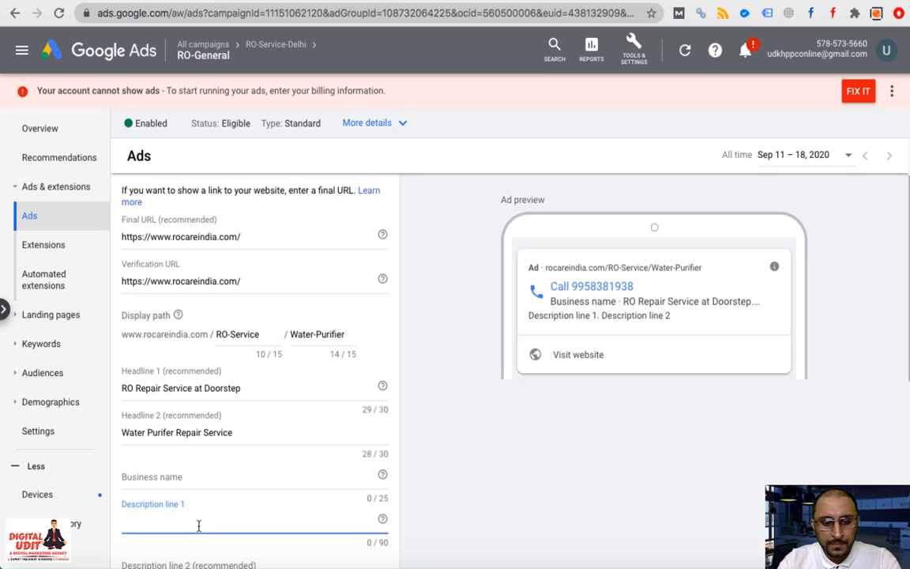
Set the call ad's business name to 'Expert RO Service'
key("super+v")
left_click(193, 475)
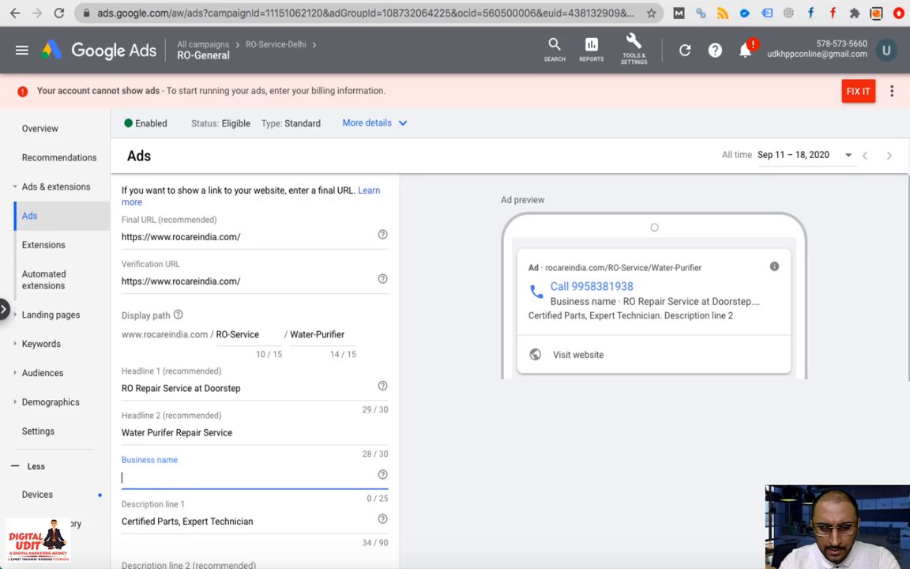
type("Expert")
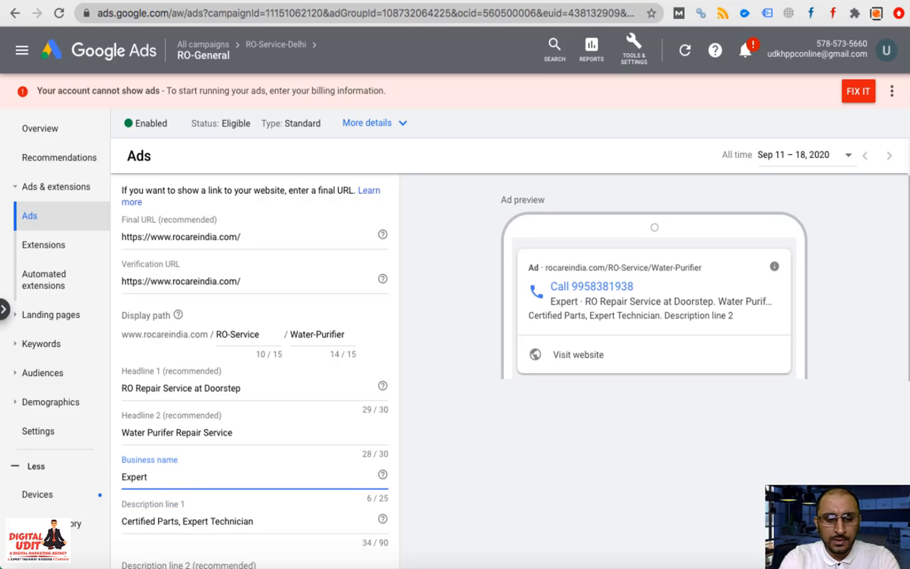
type(" RO Serv")
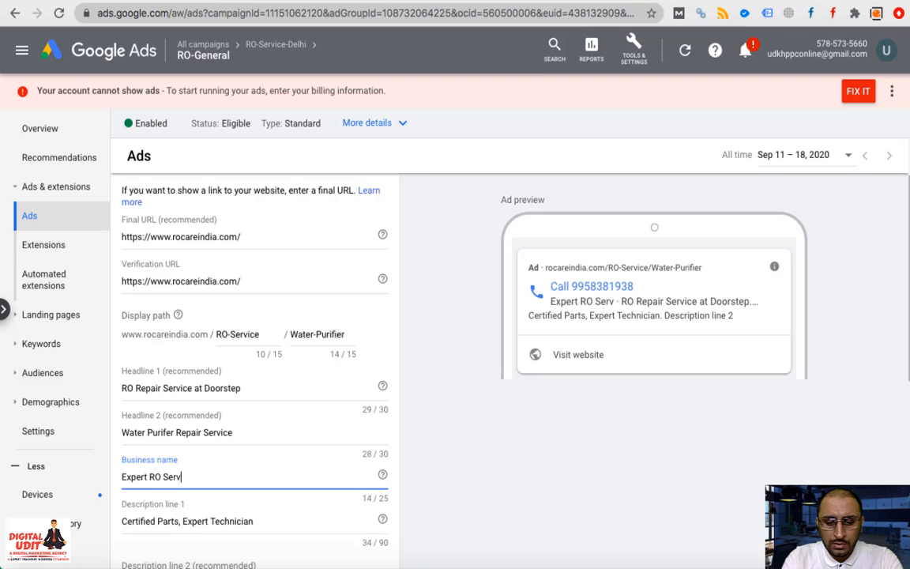
type("ice")
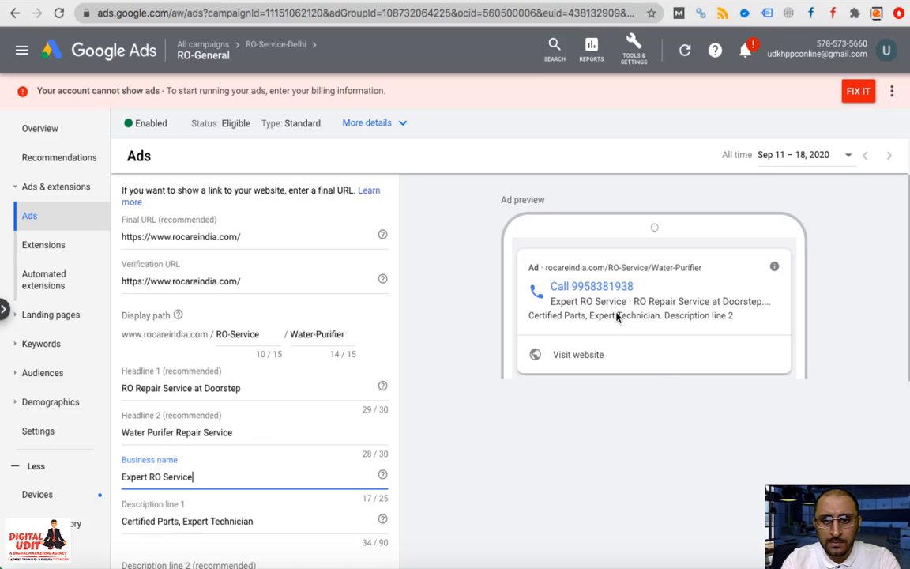
scroll(284, 414, "down", 2)
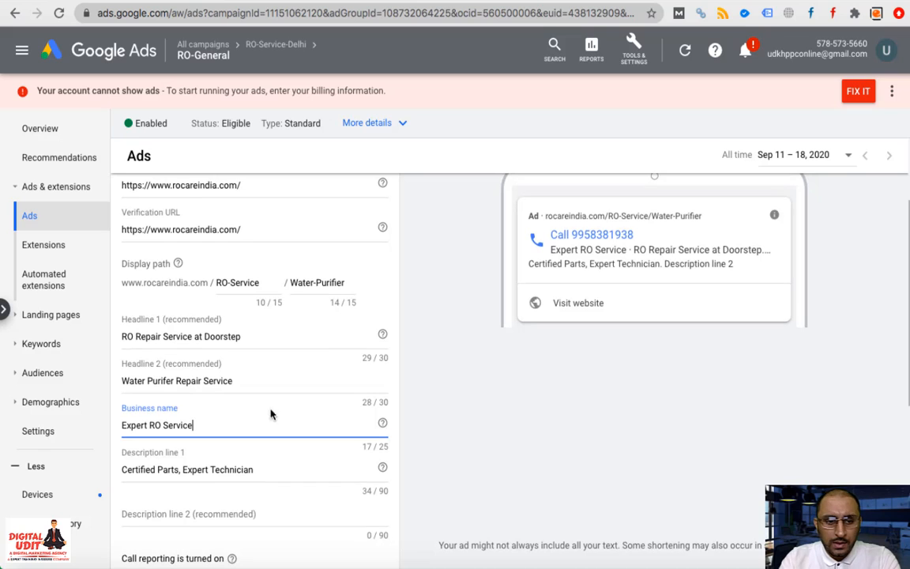
Paste a competitor's description into description line 1, trimming 'Certified Parts', 'Home' and 'at'
left_click(344, 2)
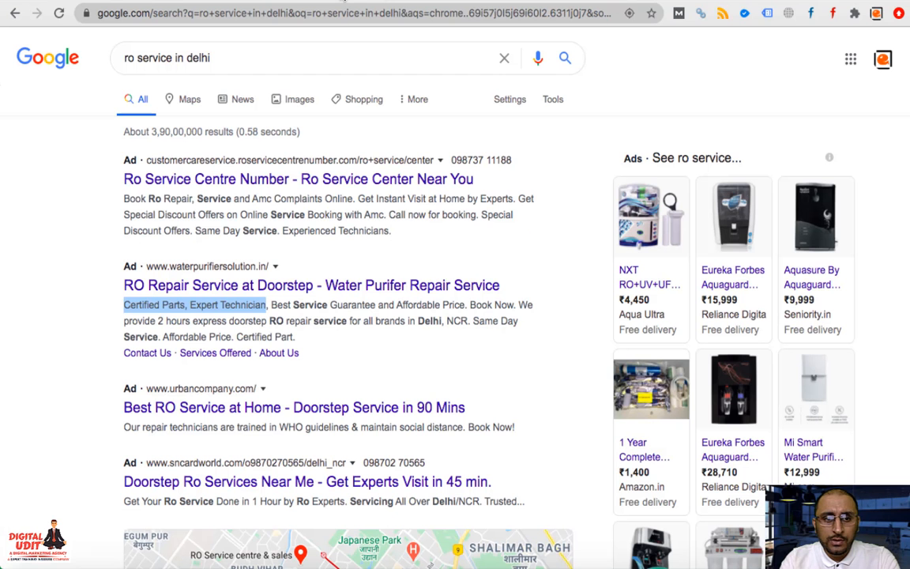
left_click_drag(124, 199, 478, 194)
key("super+c")
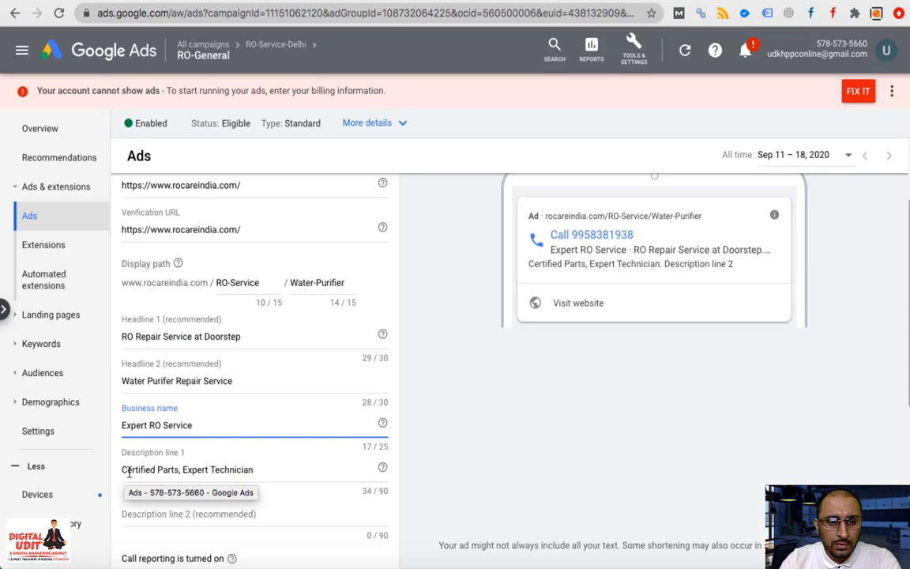
left_click(124, 470)
key("super+v")
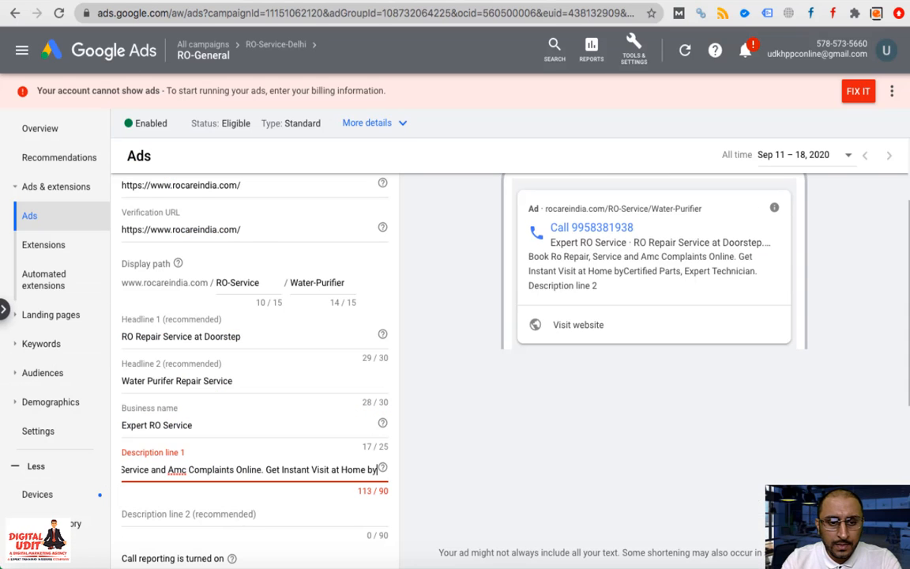
key("Right")
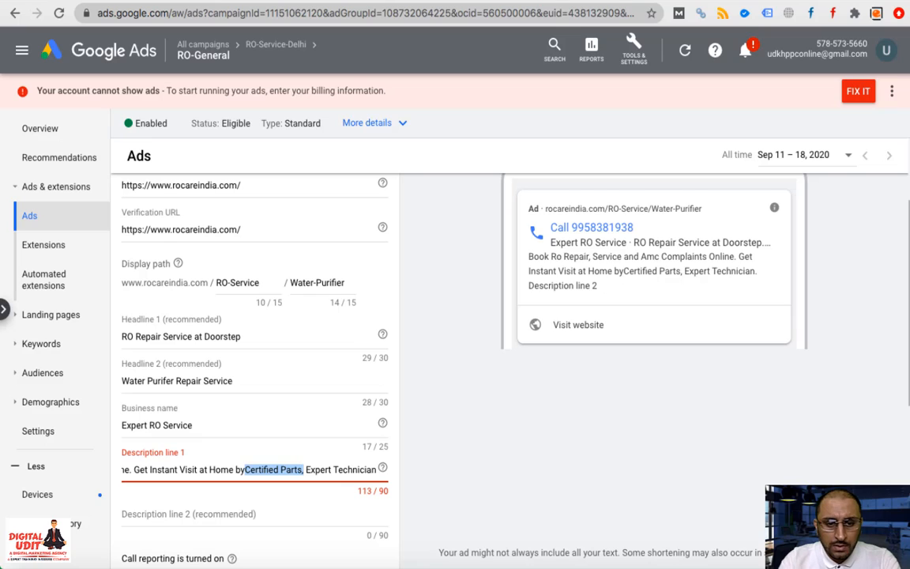
key("BackSpace")
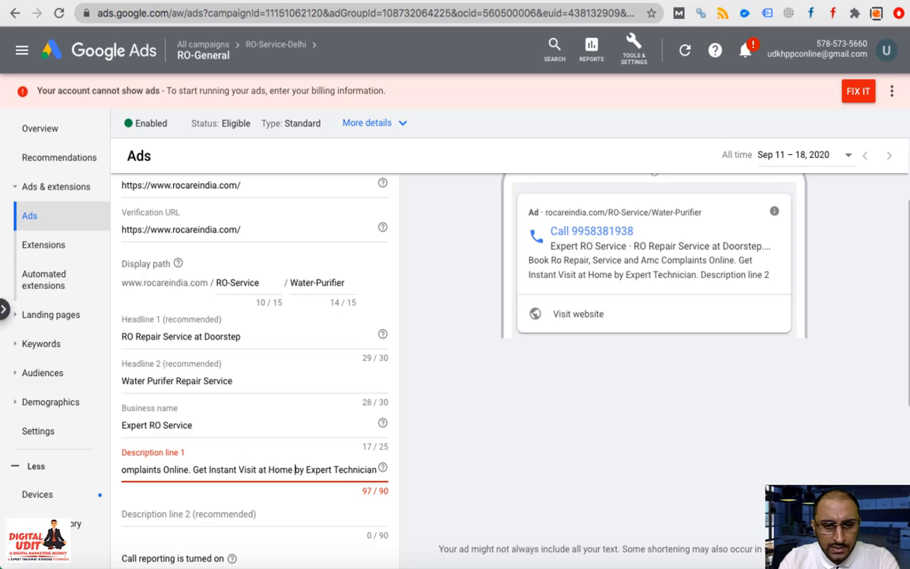
key("BackSpace")
key("BackSpace")
key("BackSpace")
key("BackSpace")
key("BackSpace")
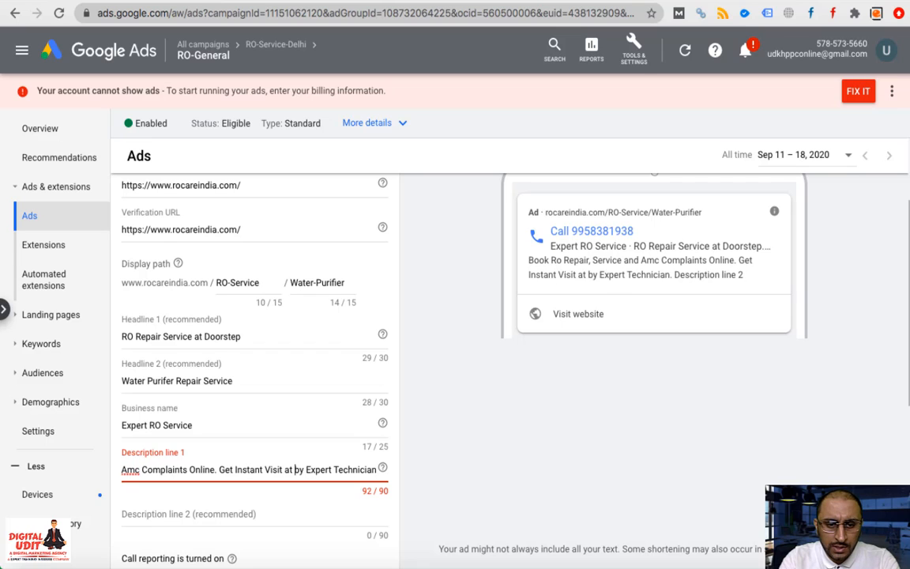
key("BackSpace")
key("BackSpace")
key("BackSpace")
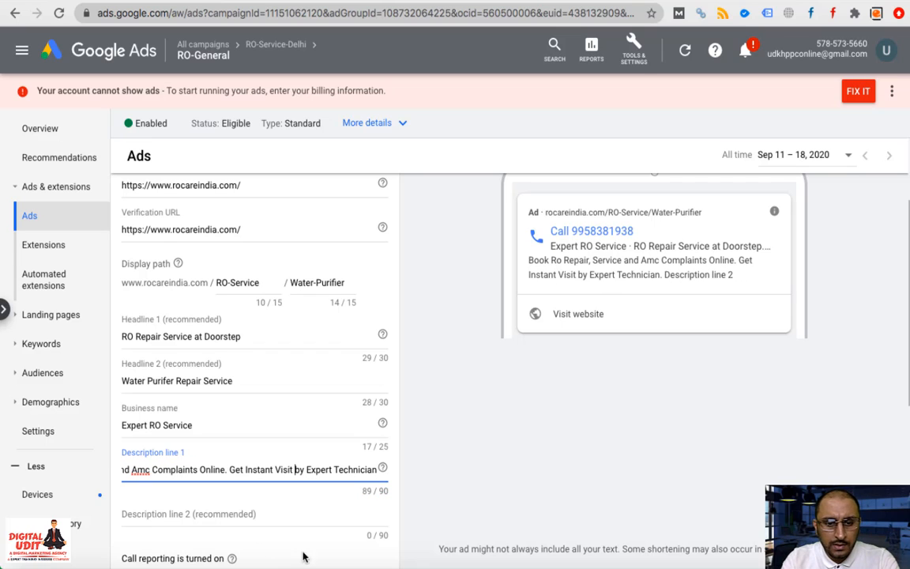
left_click(425, 501)
Review the opening and 'Expert Technician' ending of description line 1, then revisit competitor results
left_click_drag(166, 471, 95, 475)
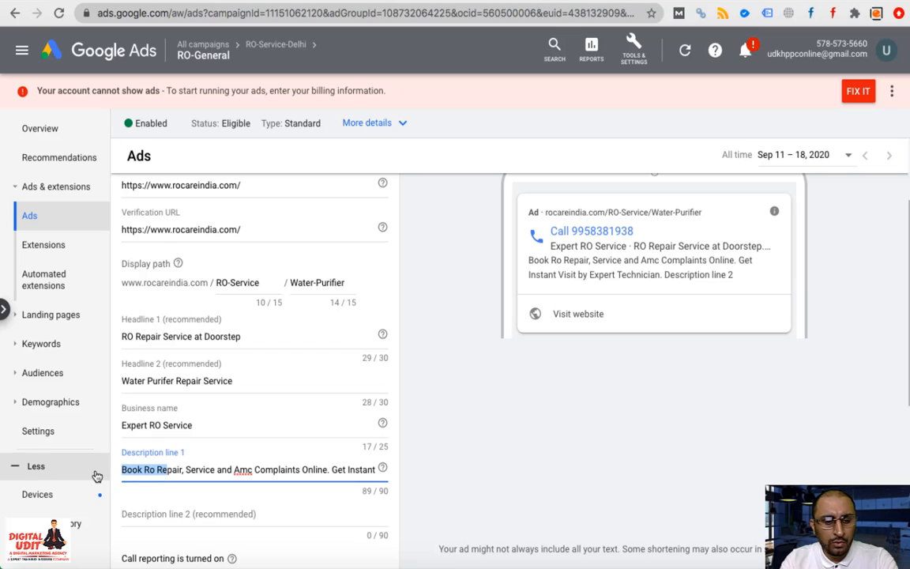
left_click(276, 471)
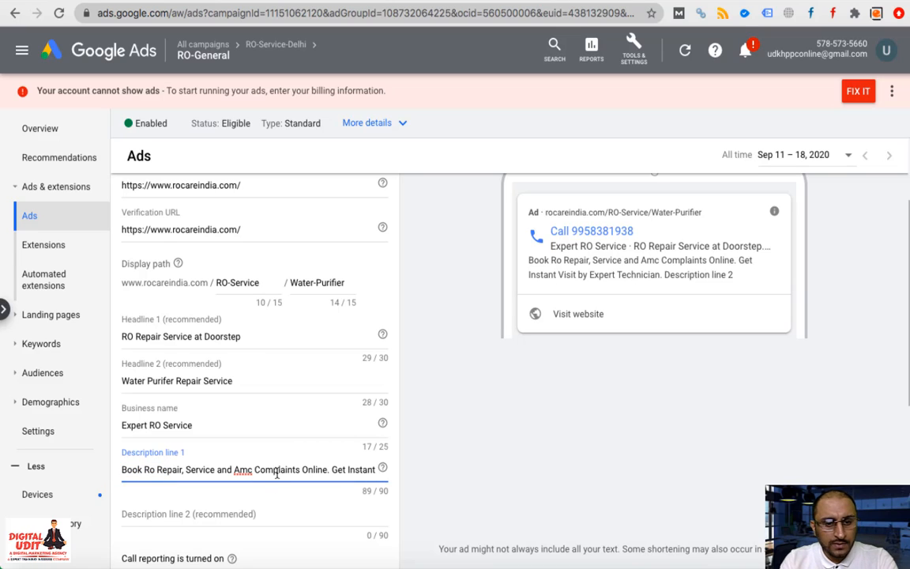
left_click_drag(277, 472, 384, 477)
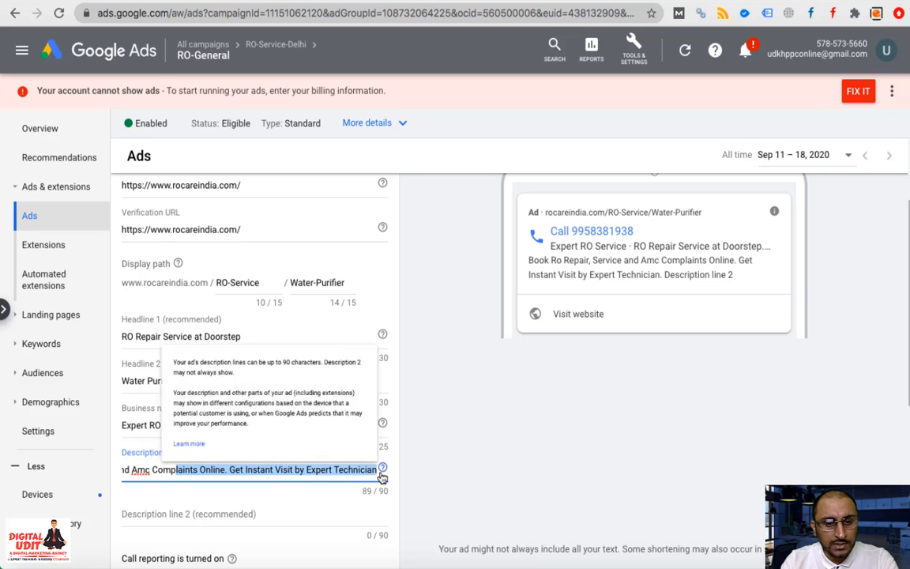
left_click(432, 498)
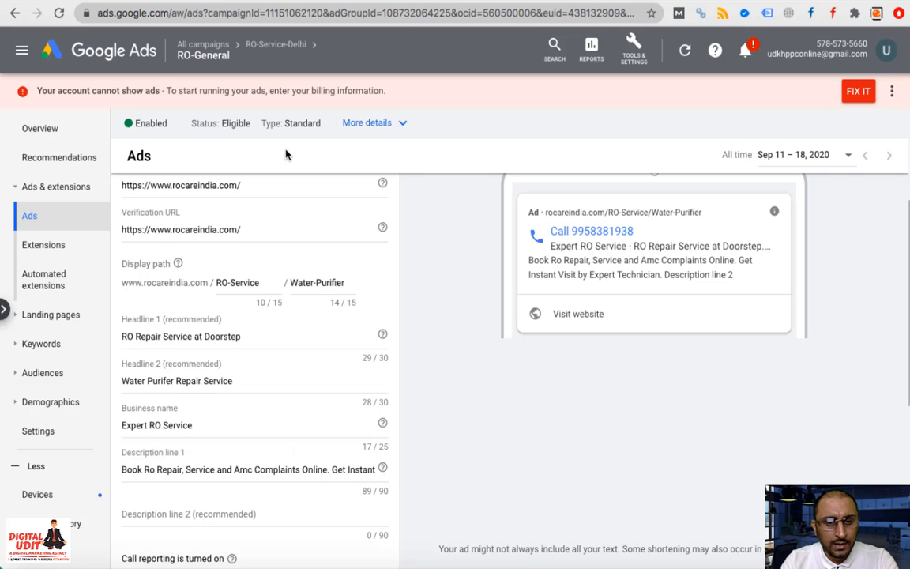
left_click(277, 1)
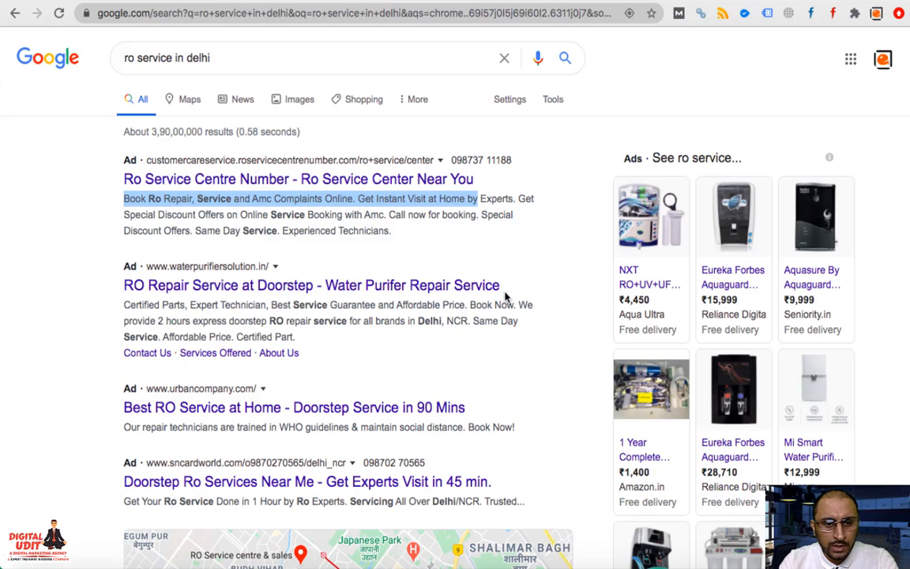
Paste the second competitor's service sentence, ending at Delhi, NCR, into description line 2
left_click_drag(521, 305, 475, 319)
left_click_drag(512, 318, 469, 318)
key("ctrl+c")
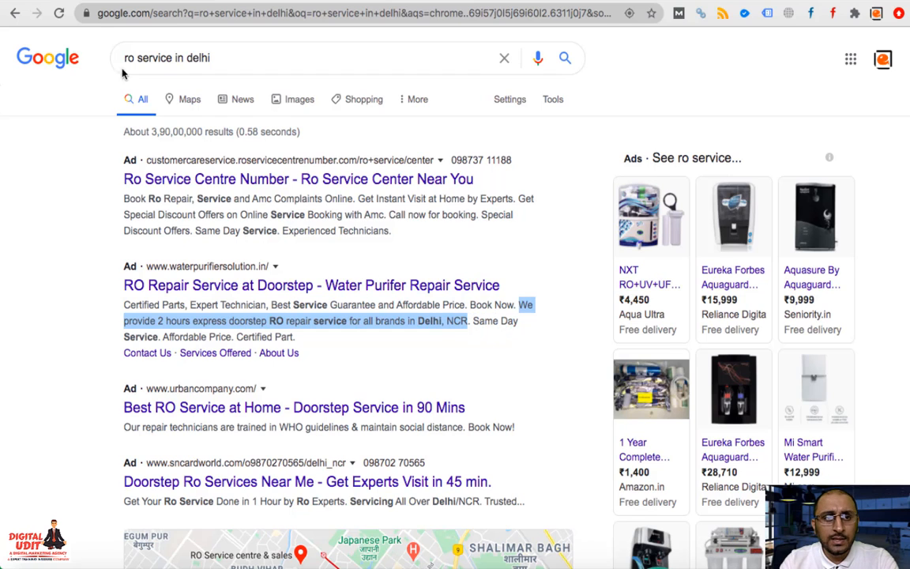
left_click(105, 1)
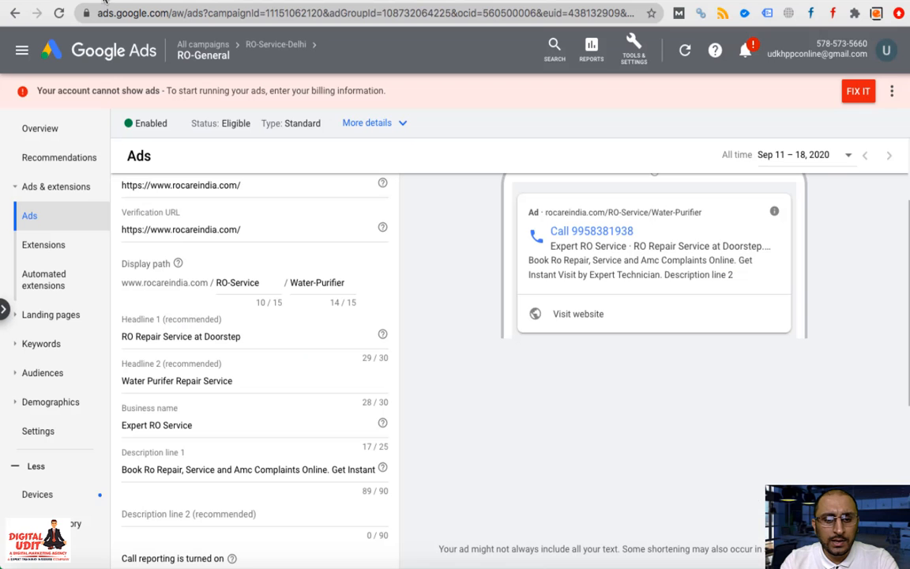
left_click(235, 514)
key("ctrl+v")
scroll(314, 466, "down", 2)
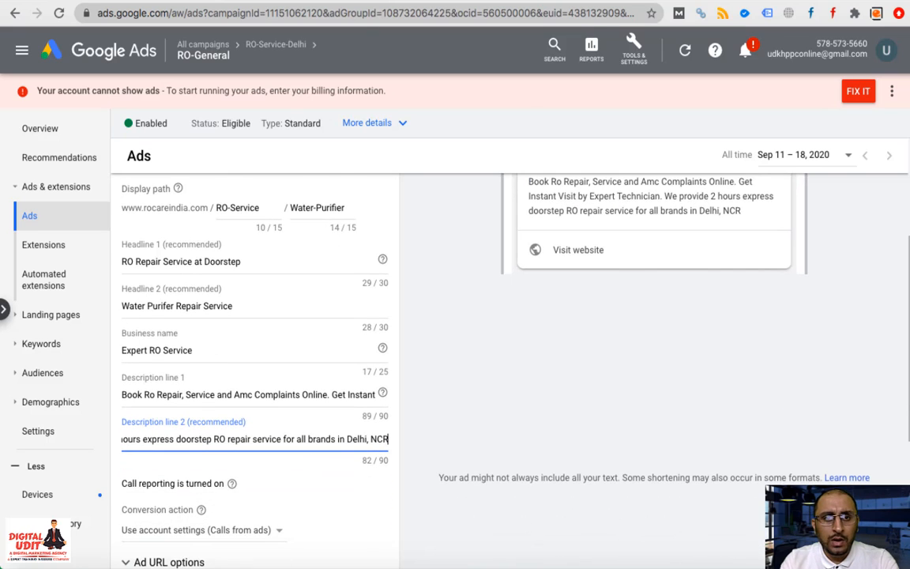
left_click(286, 1)
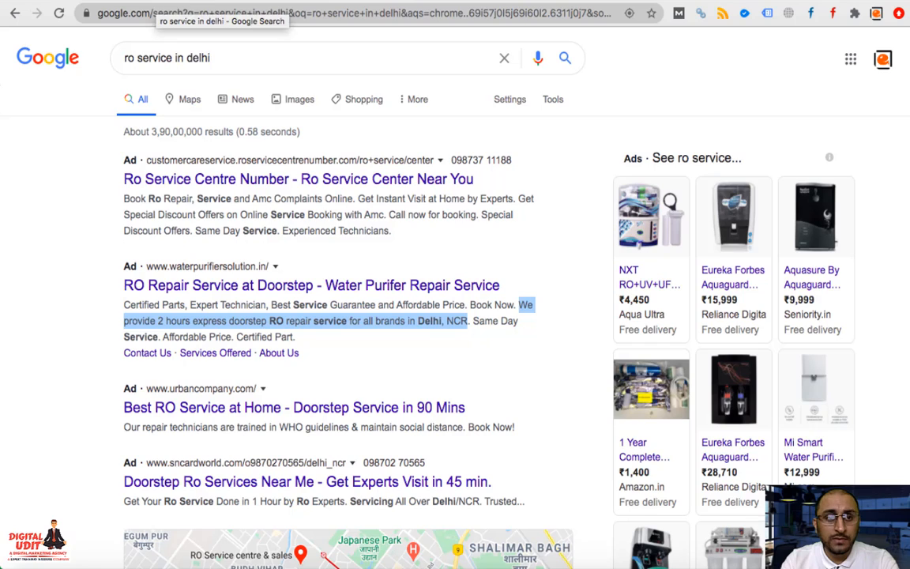
left_click(186, 2)
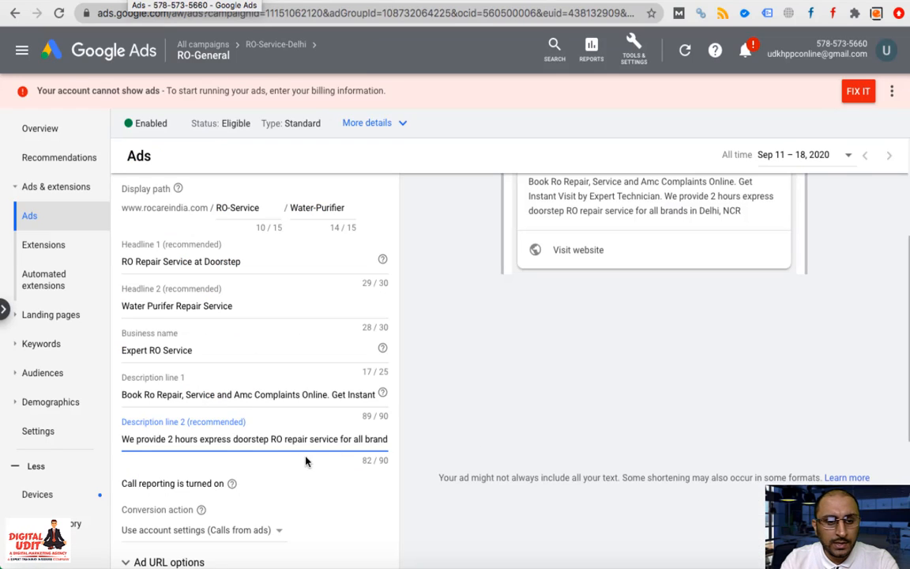
Capitalise line 2, replace 'in Delhi, NCR' with '. Same Day Service' and end with a period
left_click_drag(142, 439, 59, 433)
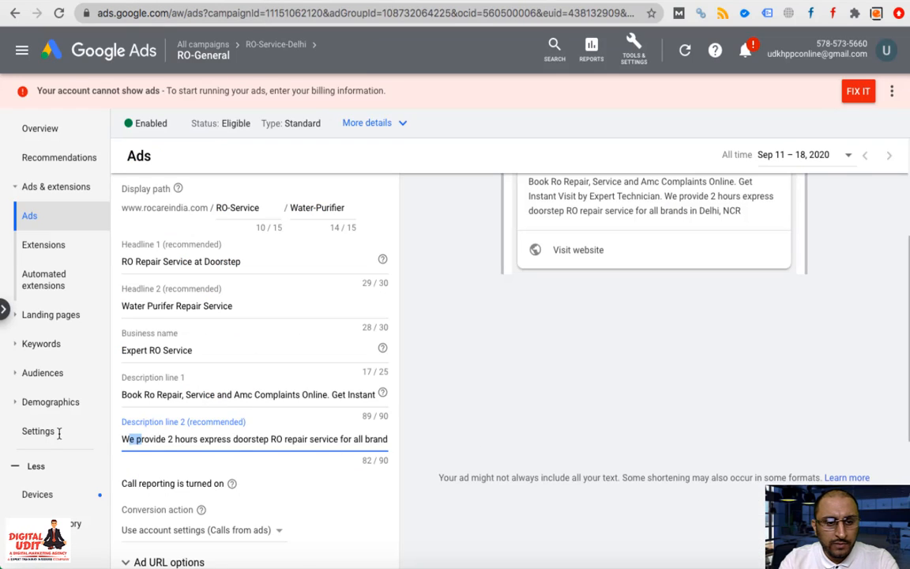
type("P")
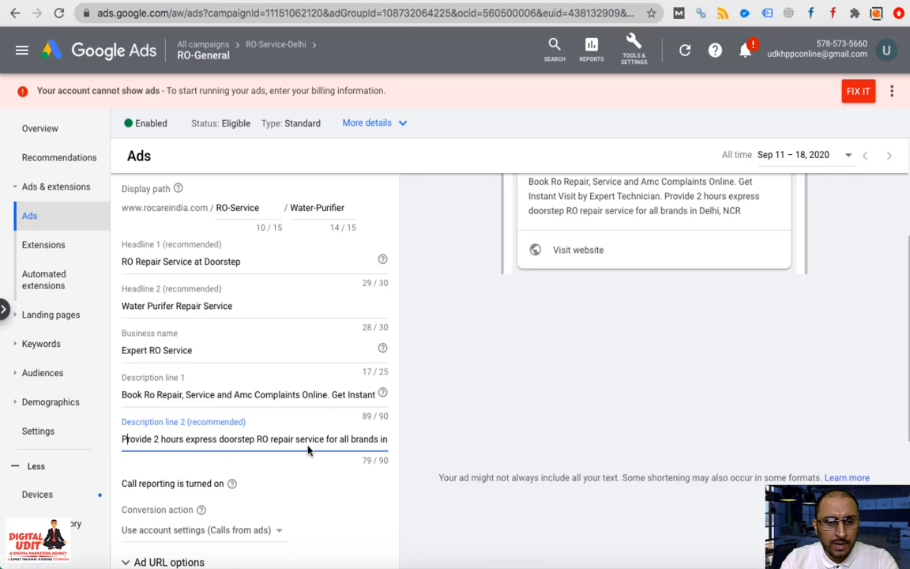
left_click_drag(316, 440, 386, 441)
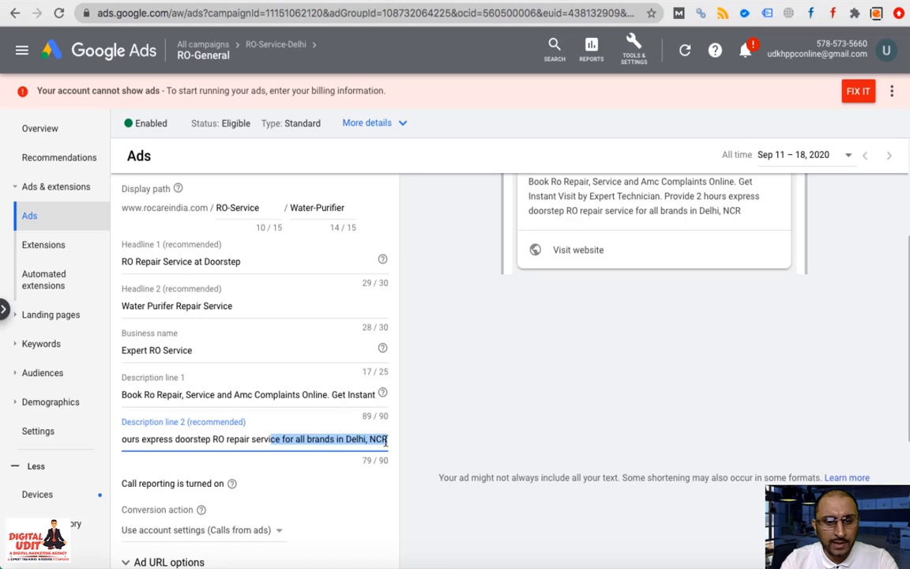
left_click(367, 441)
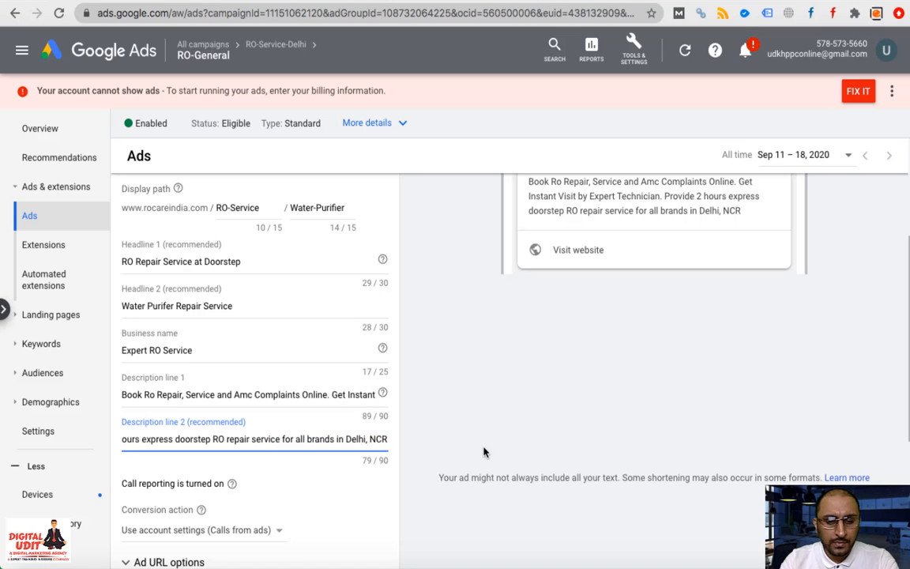
key("BackSpace")
key("BackSpace")
key("BackSpace")
key("BackSpace")
key("BackSpace")
key("BackSpace")
key("BackSpace")
key("BackSpace")
key("BackSpace")
key("BackSpace")
key("BackSpace")
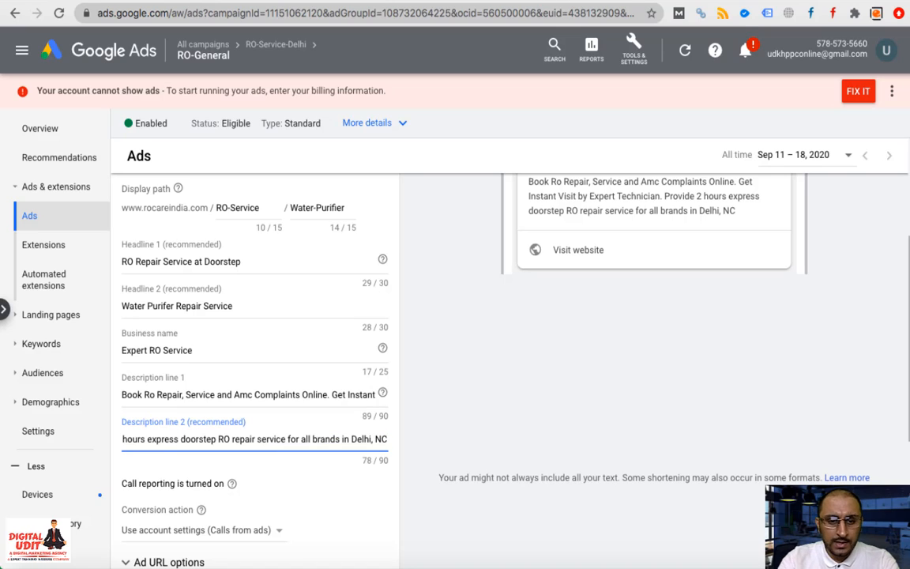
key("BackSpace")
key("BackSpace")
key("BackSpace")
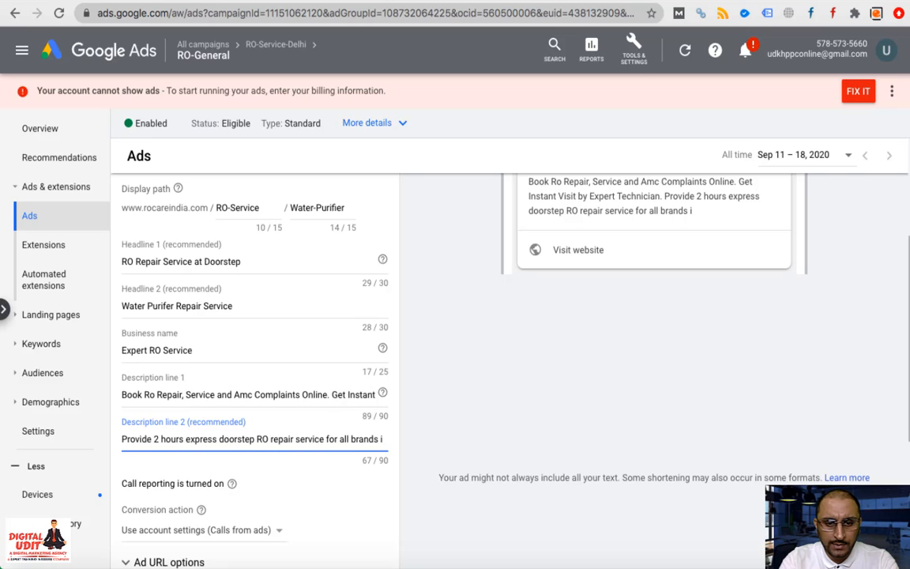
type(".")
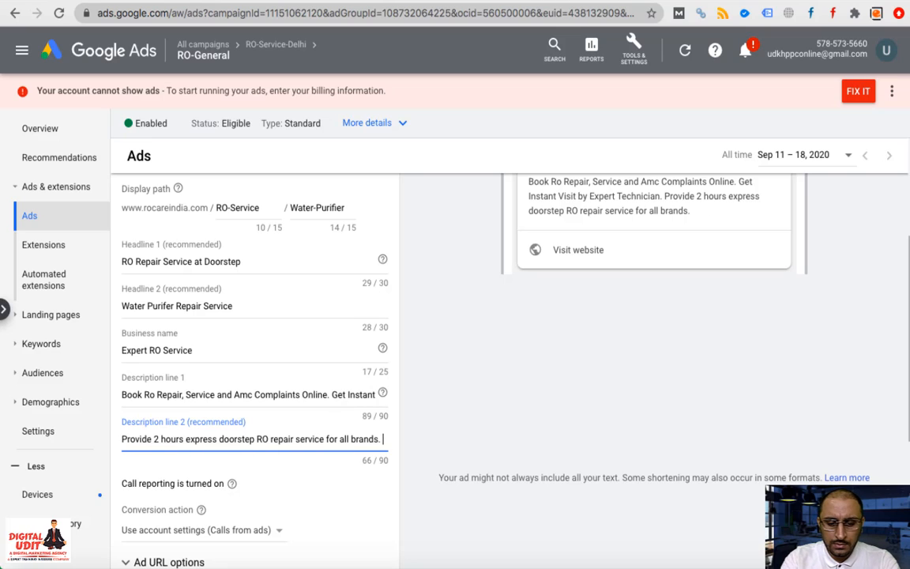
type(" Same Day")
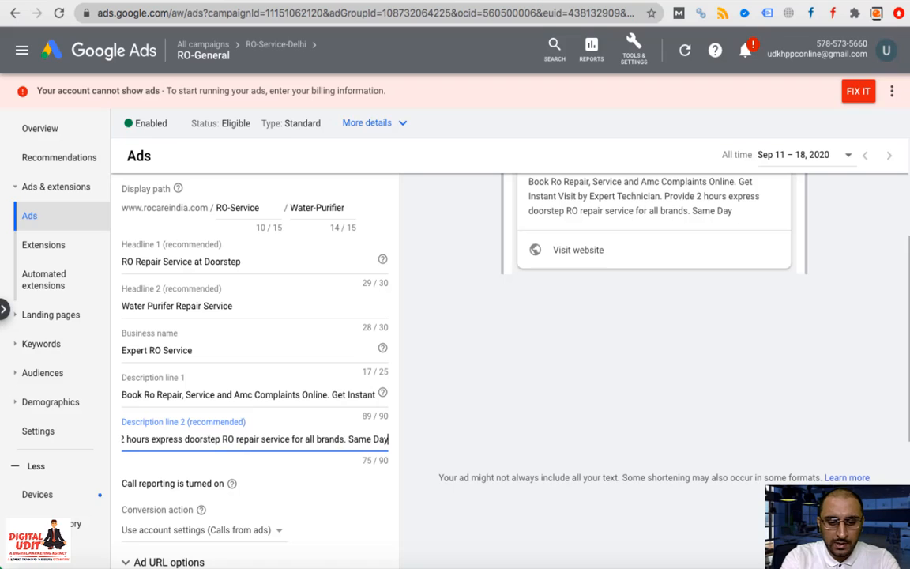
type(" Service")
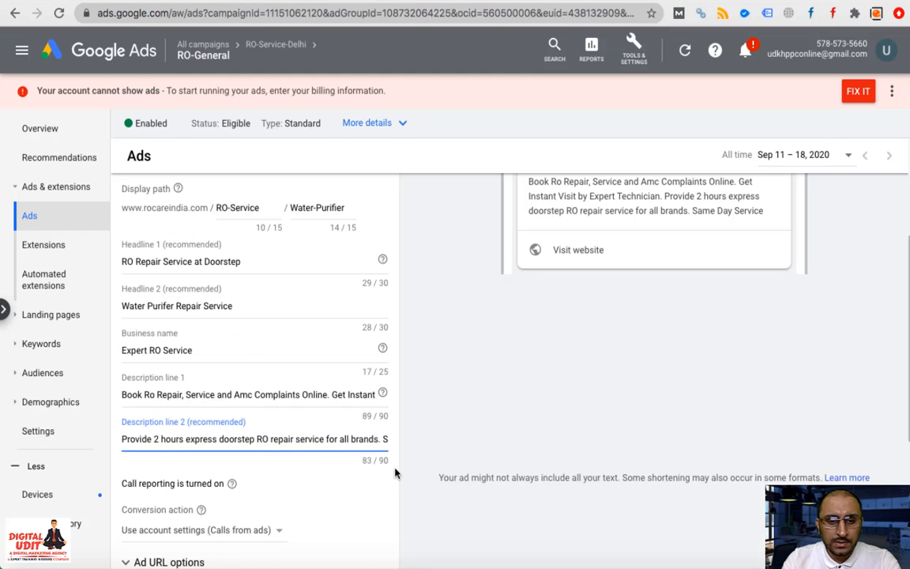
left_click_drag(379, 438, 412, 448)
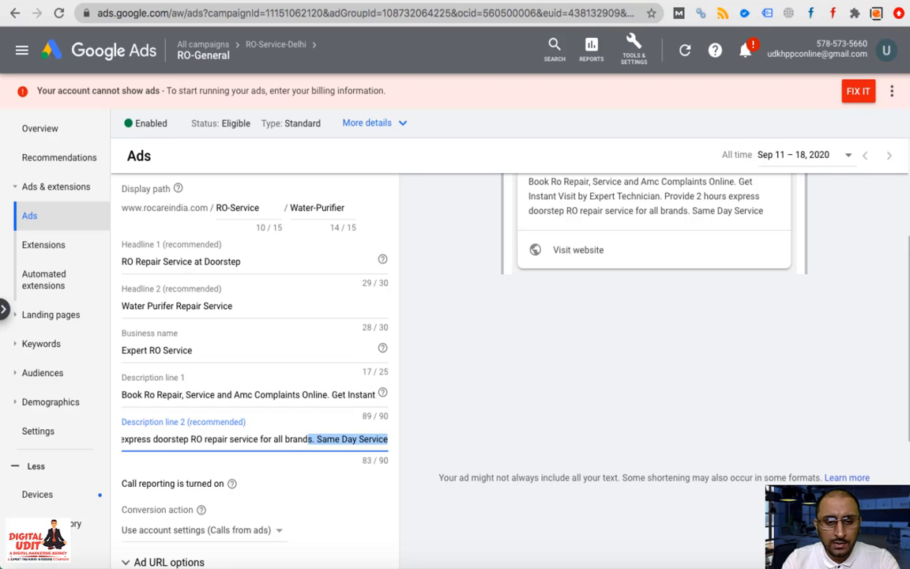
key("Right")
type(".")
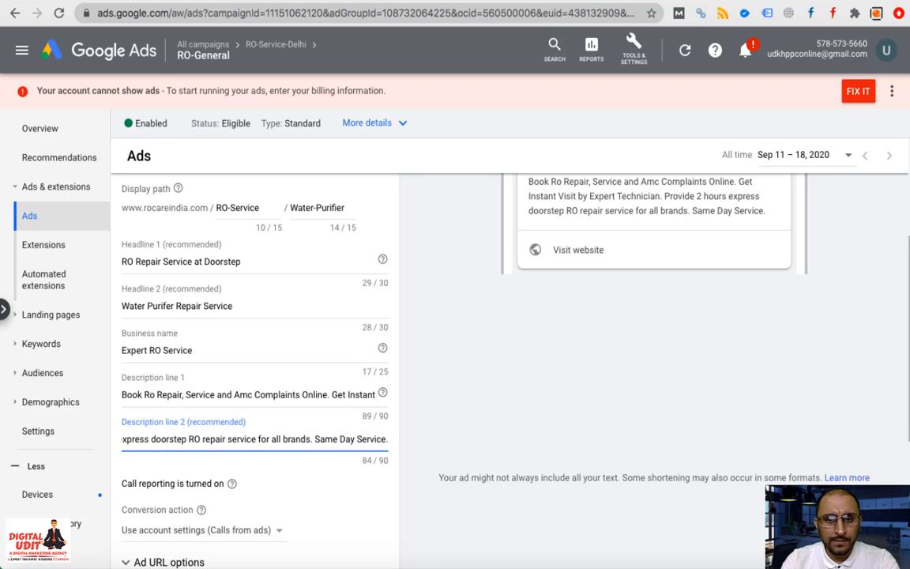
left_click(565, 423)
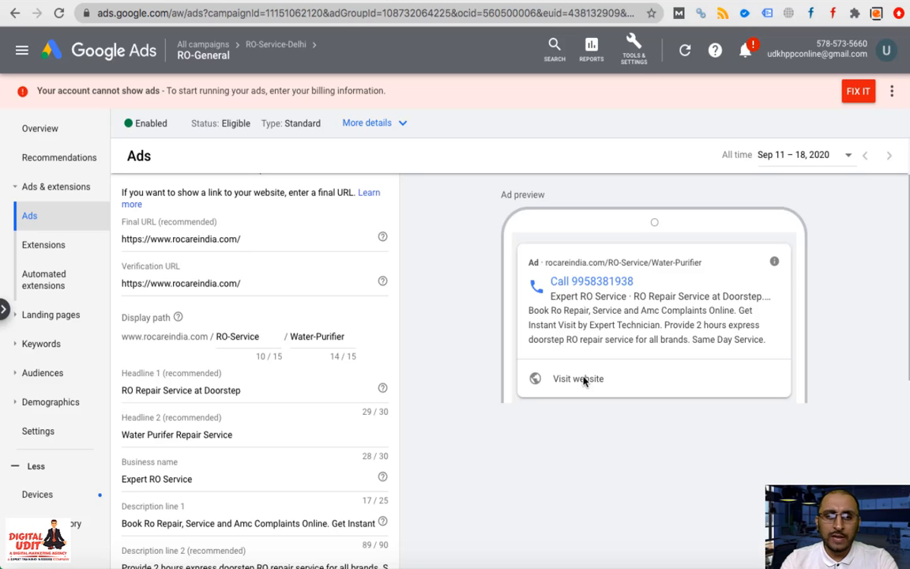
Set the conversion action to Calls from ads and save the new call ad
scroll(263, 495, "down", 5)
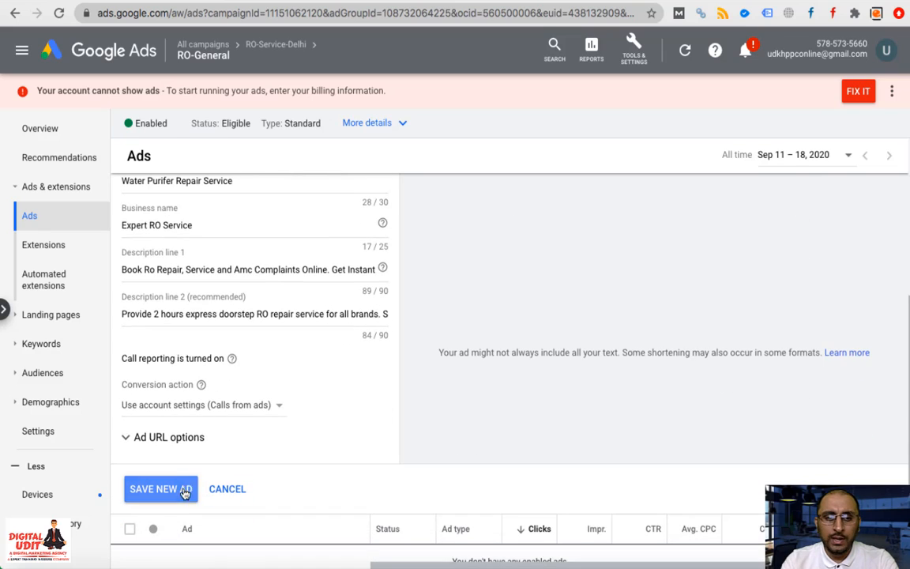
left_click(215, 405)
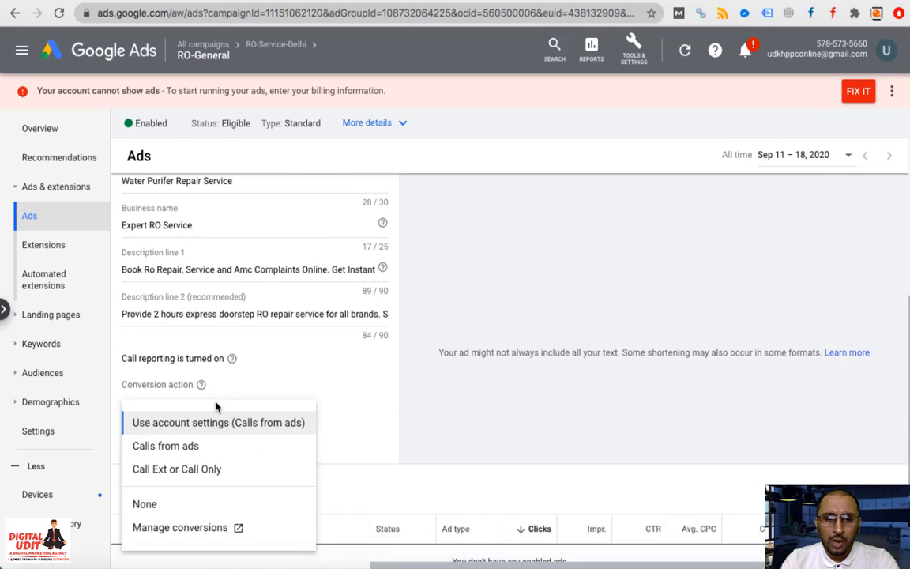
left_click(203, 452)
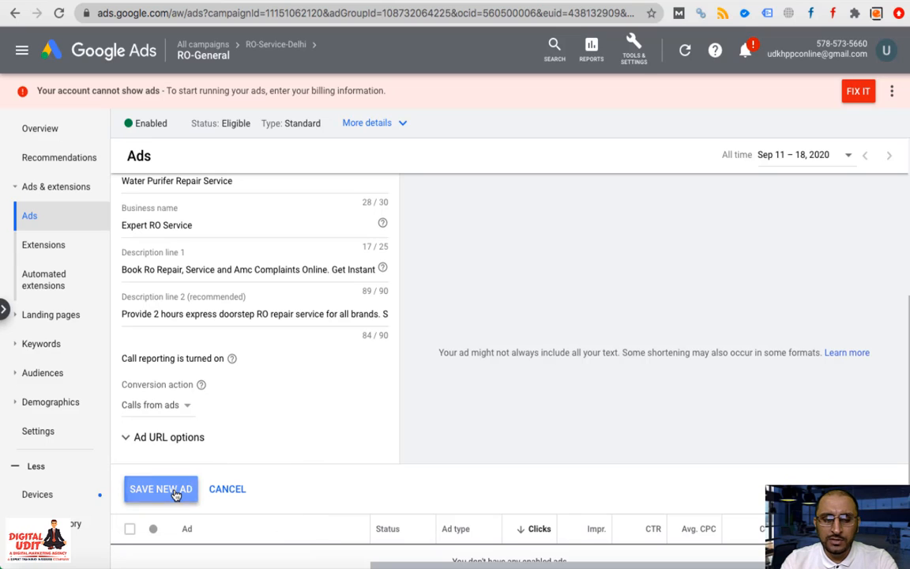
left_click(162, 489)
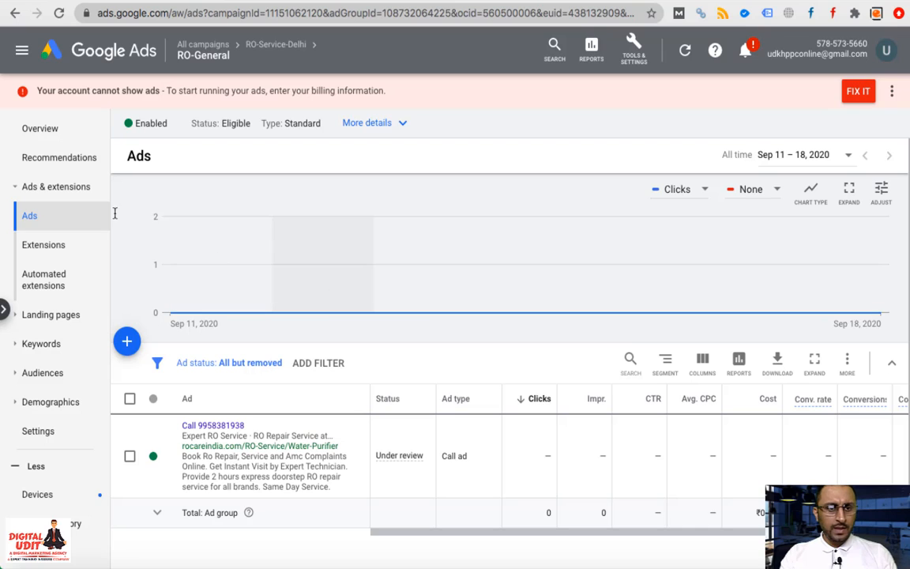
Open the RO-Service-Delhi campaign's Ad groups list and start a new ad group
mouse_move(237, 49)
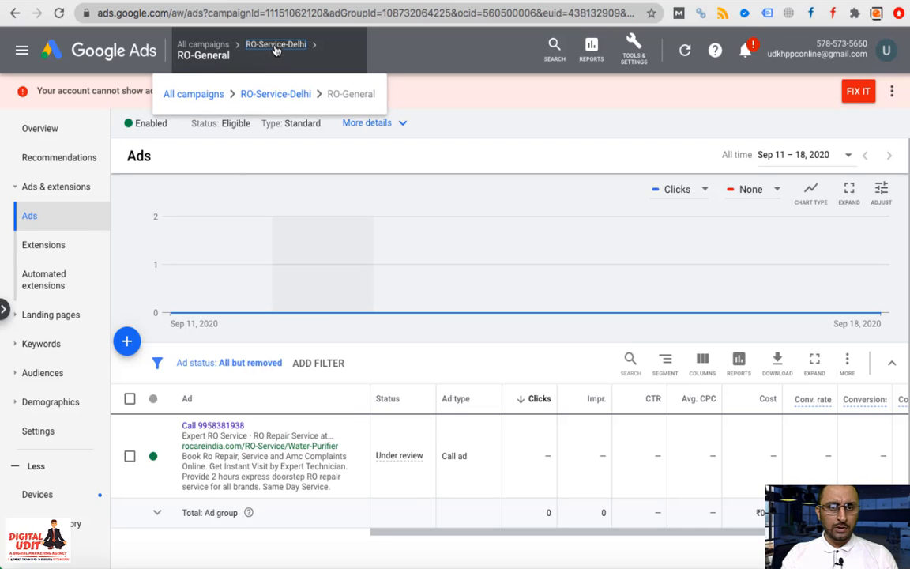
left_click(276, 45)
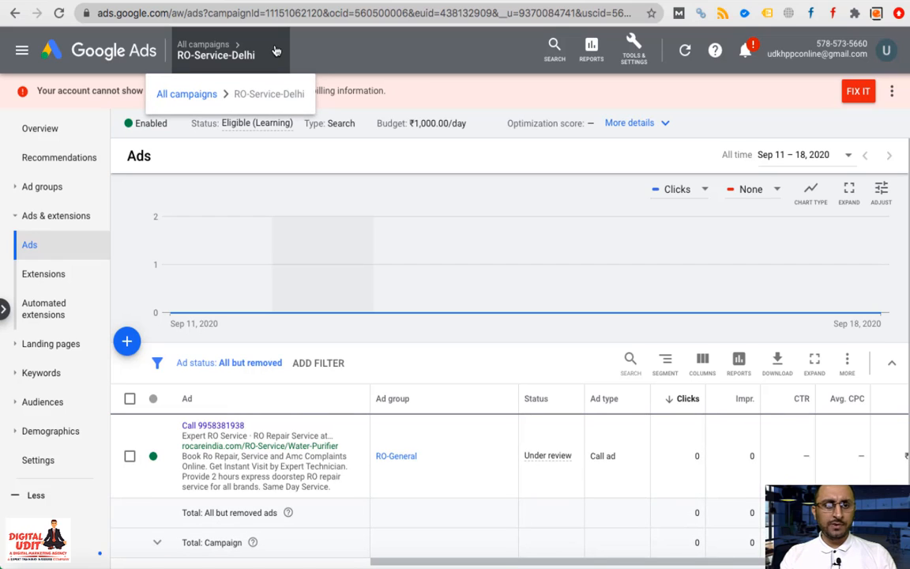
left_click(69, 196)
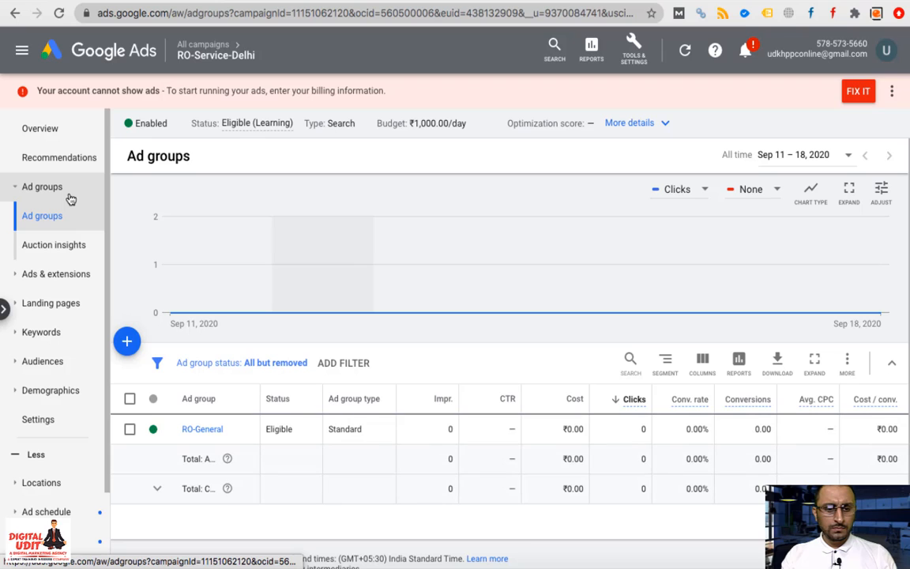
left_click(126, 344)
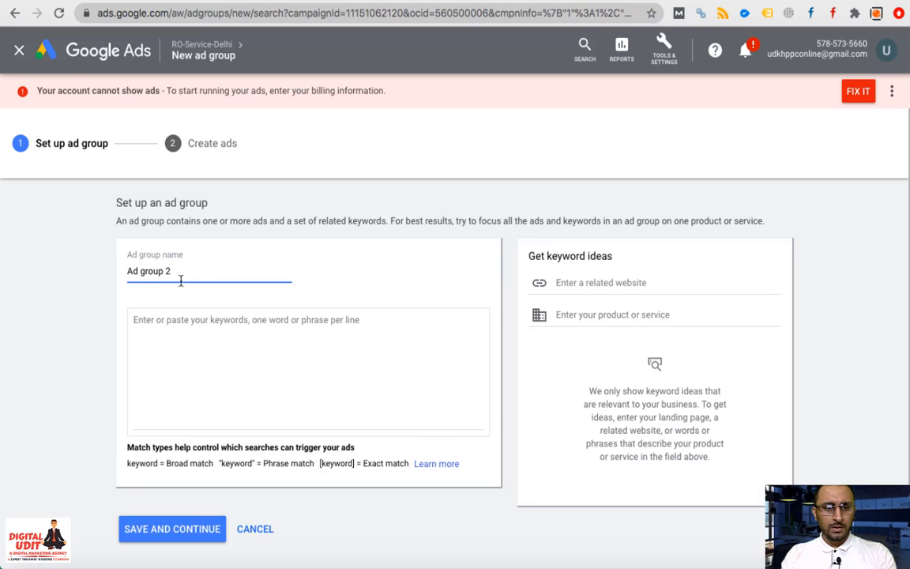
Name the ad group 'Kent RO' with keyword 'kent ro service in delhi' and continue
triple_click(184, 276)
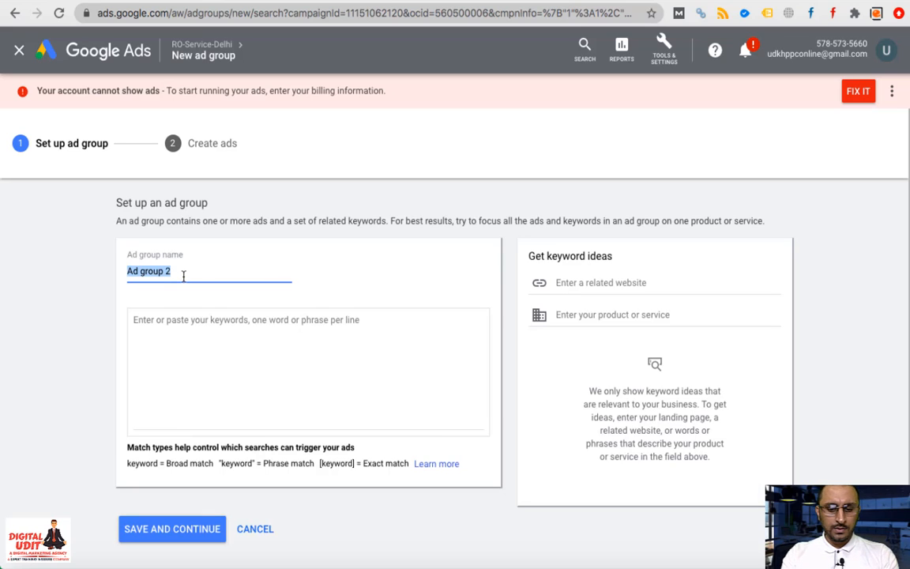
type("Kent R")
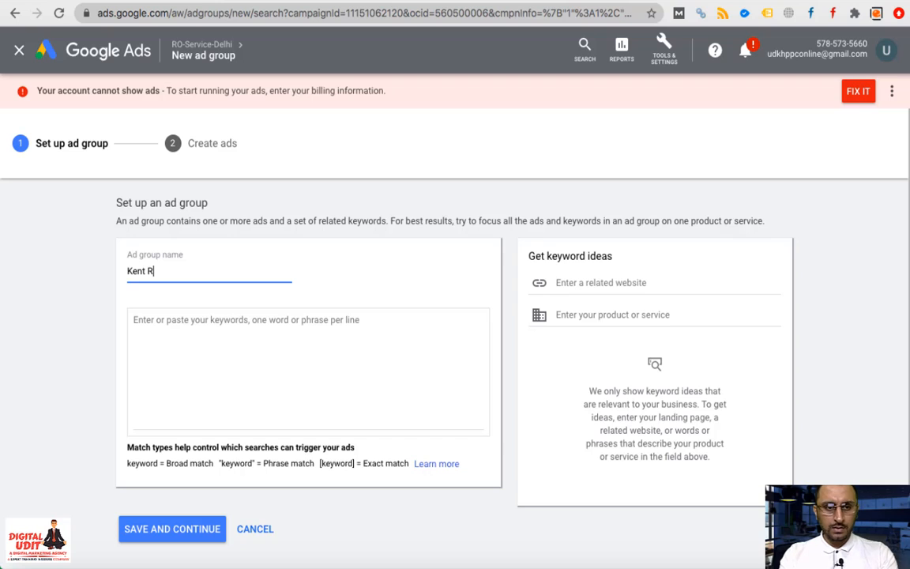
type("O")
left_click(184, 352)
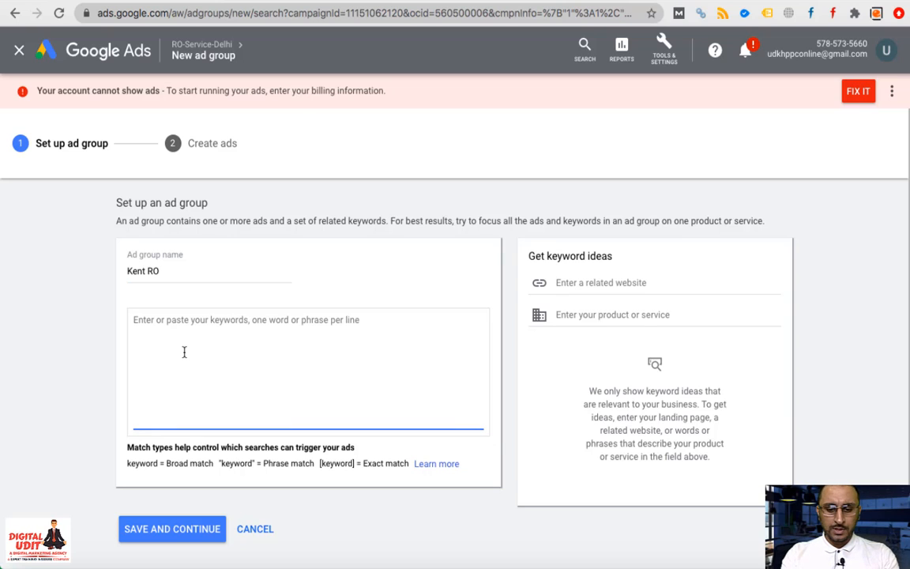
type("kent")
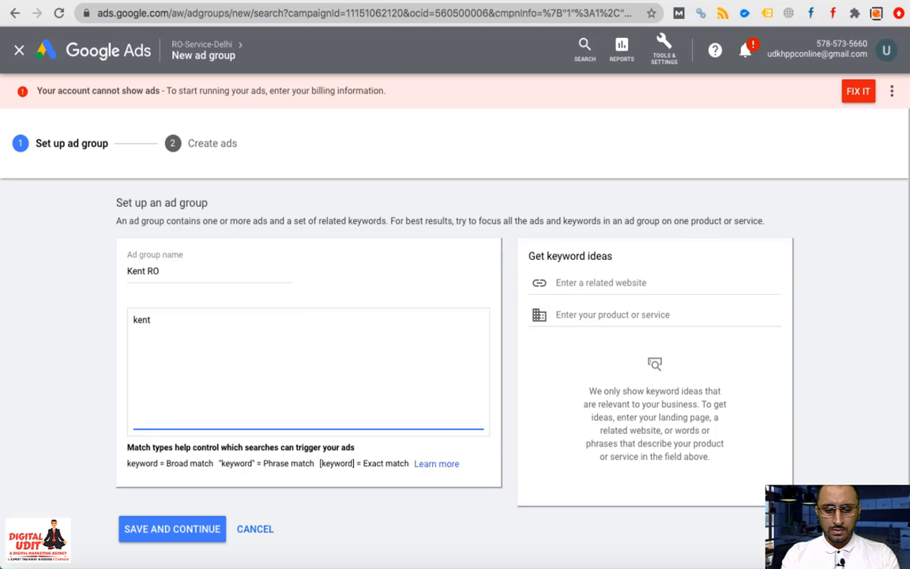
type(" ro servic")
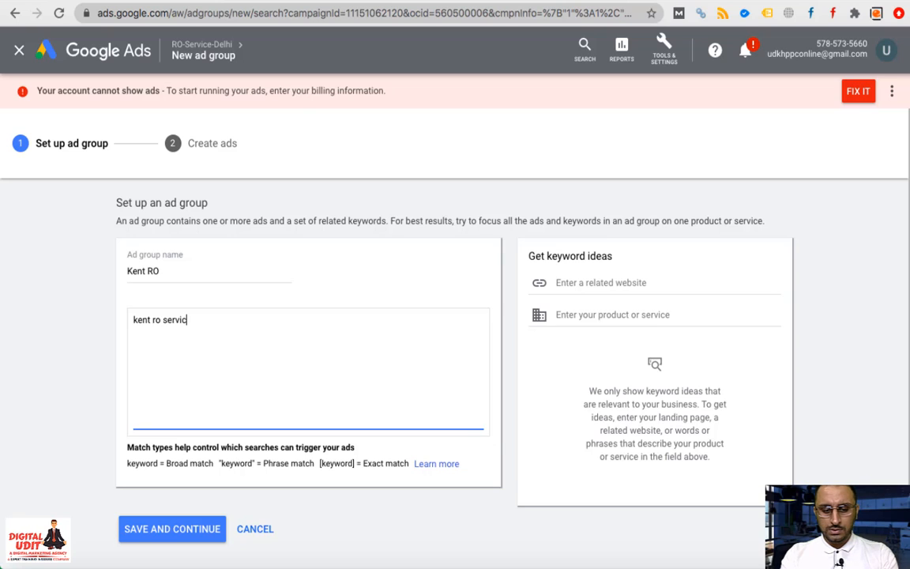
type("e in delhi")
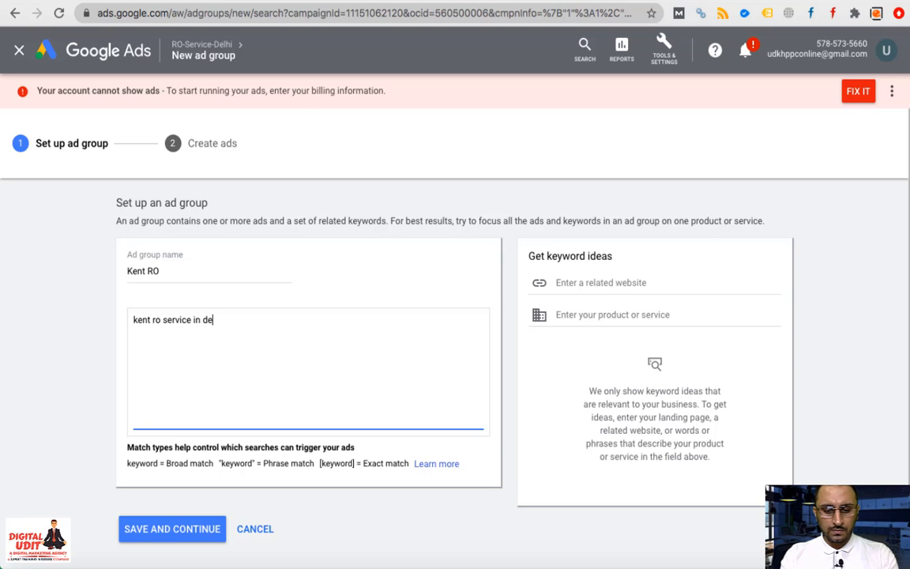
left_click(189, 541)
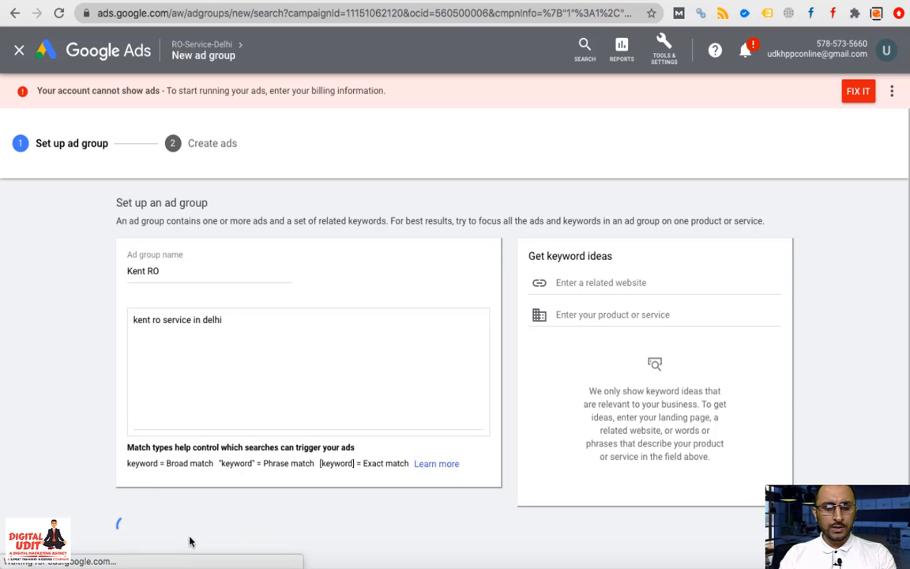
Skip the ad, finish the Kent RO ad group, and open its keywords page
scroll(267, 424, "down", 5)
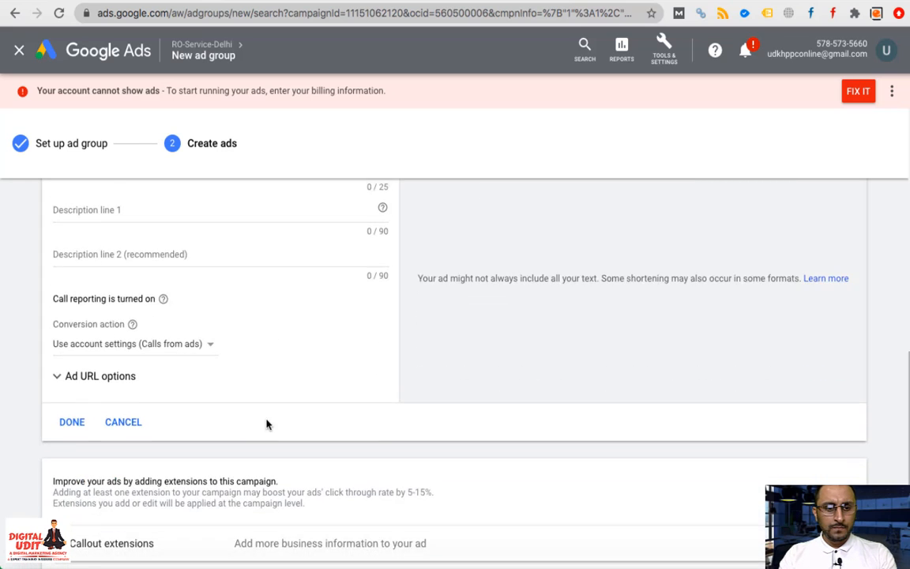
left_click(124, 424)
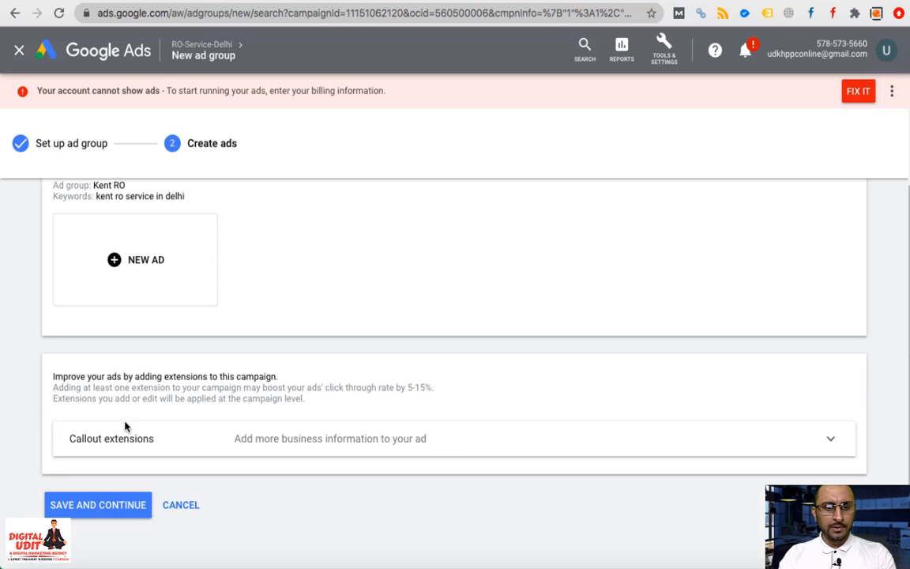
left_click(138, 506)
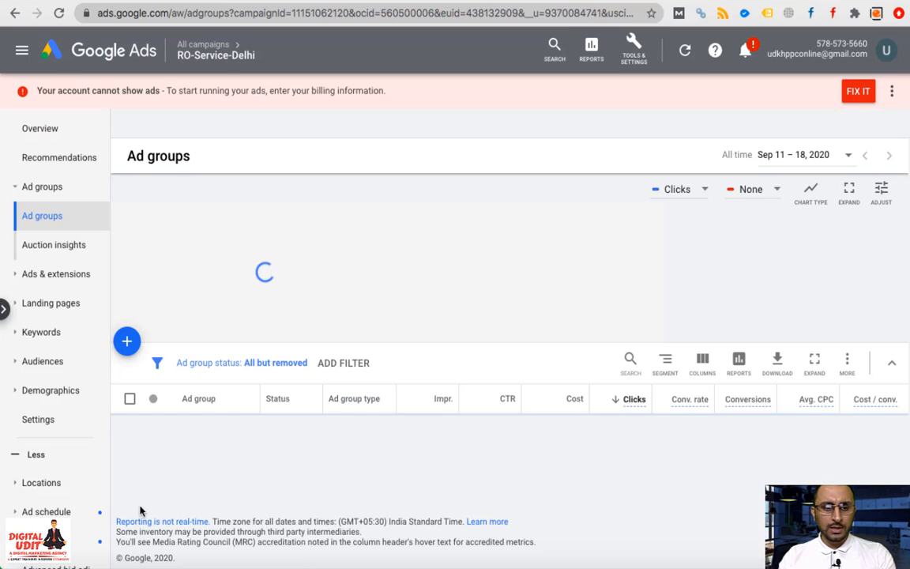
left_click(190, 465)
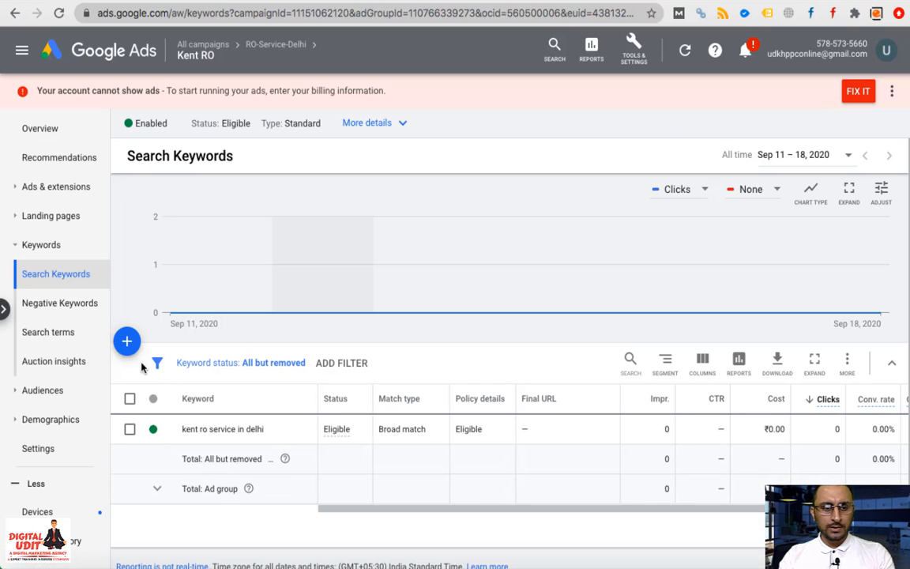
Add fourteen suggested keywords, from 'kent ro service' through 'kent ro customer care number delhi'
left_click(127, 343)
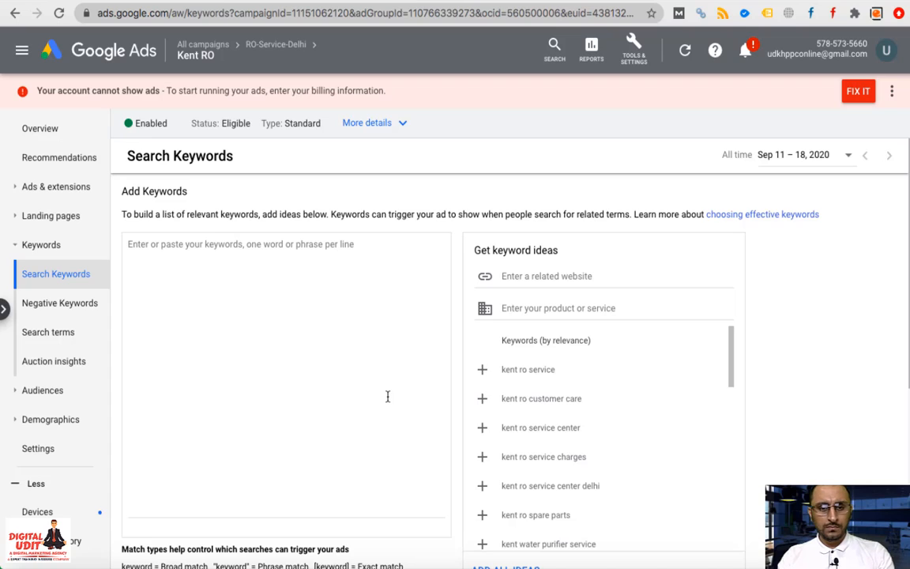
left_click(482, 370)
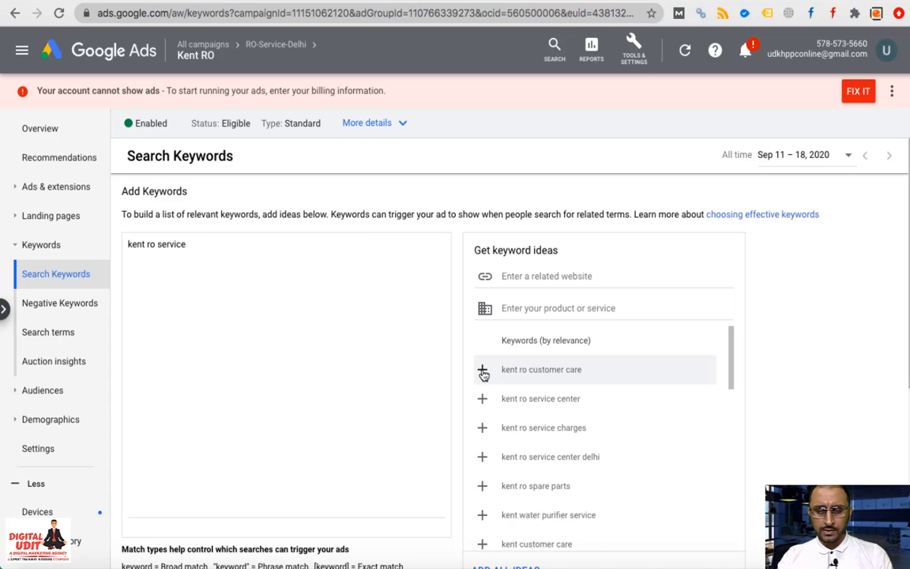
left_click(482, 370)
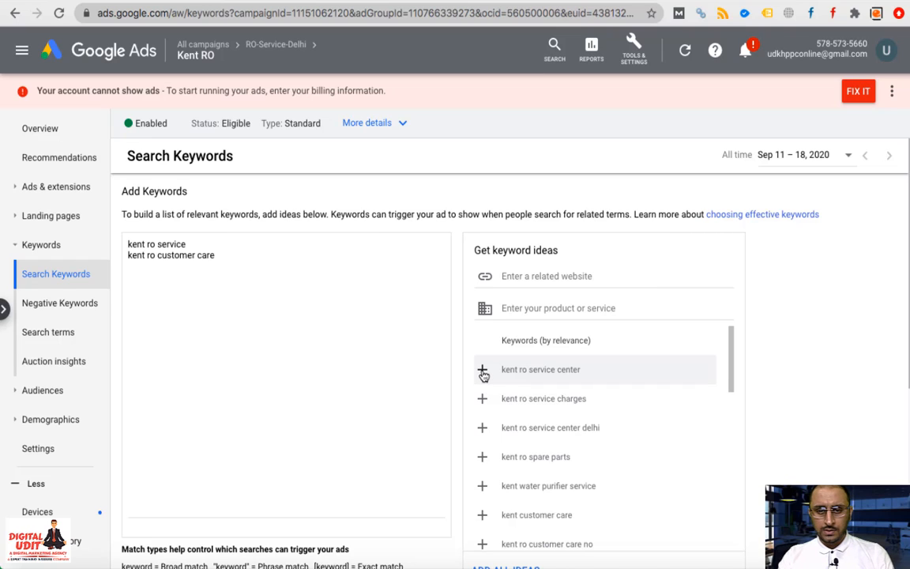
left_click(482, 370)
left_click(482, 370)
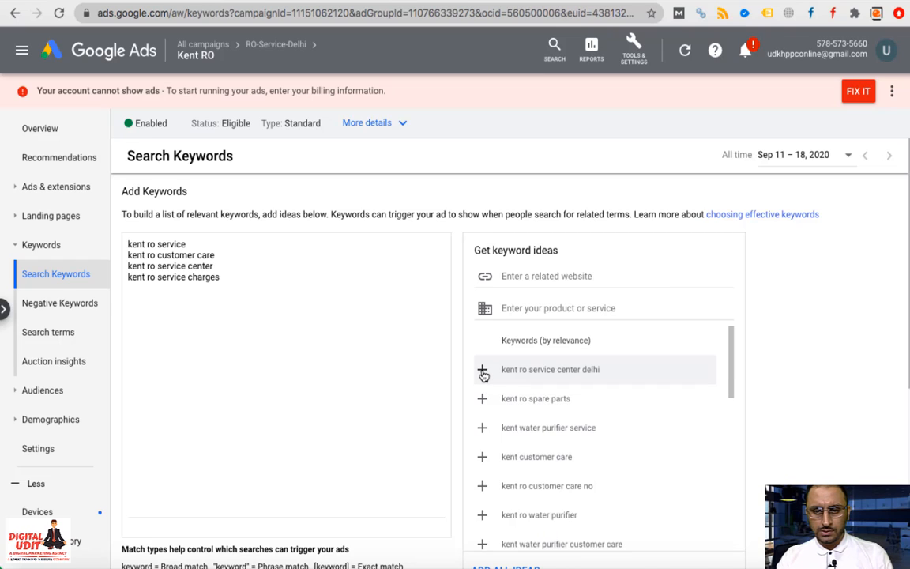
left_click(482, 371)
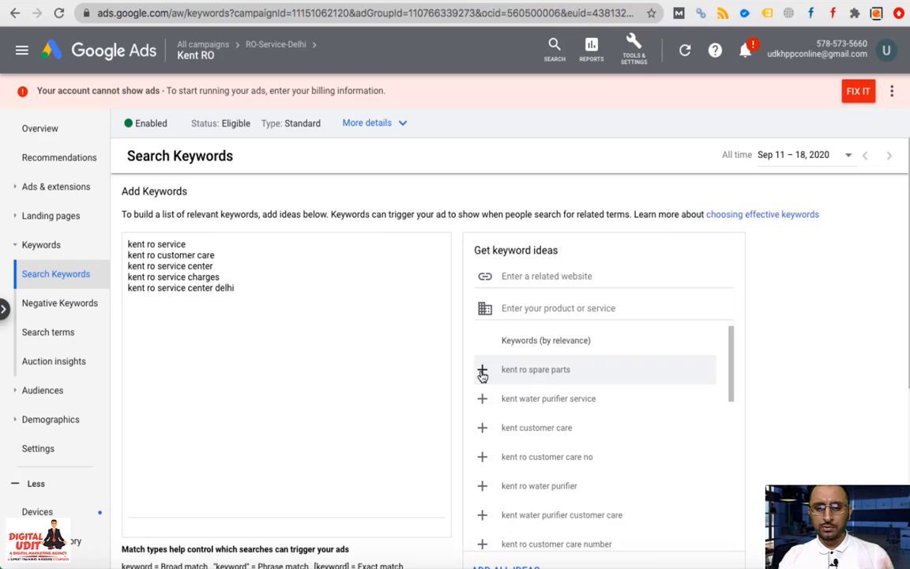
left_click(483, 372)
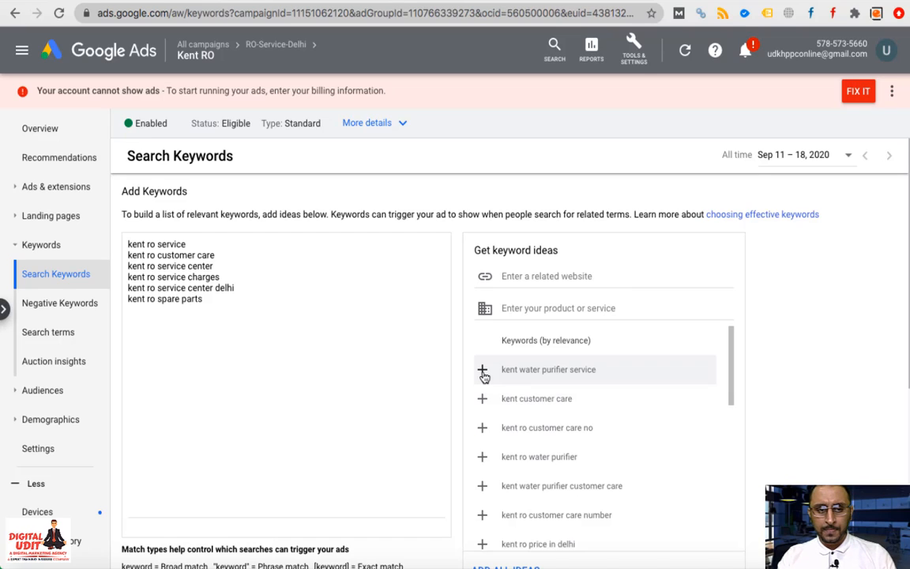
left_click(482, 372)
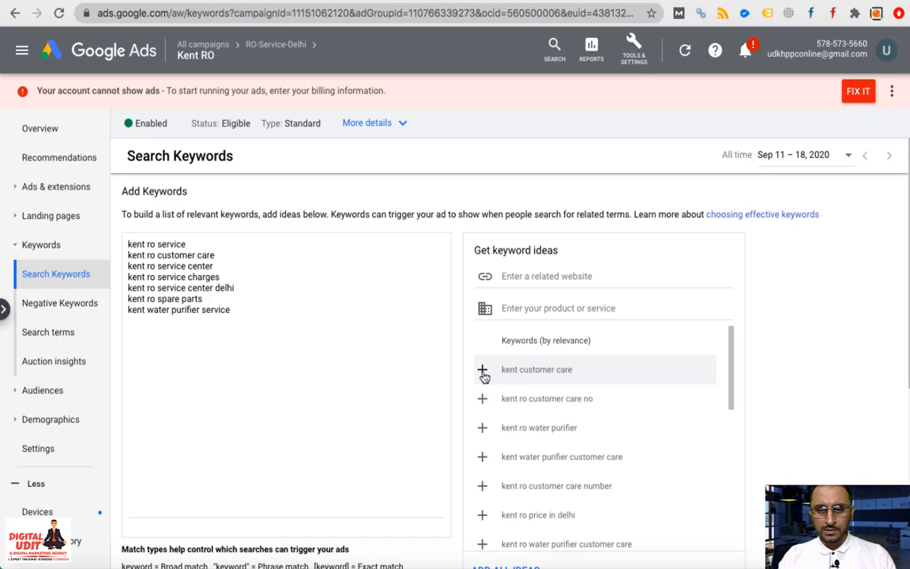
left_click(483, 371)
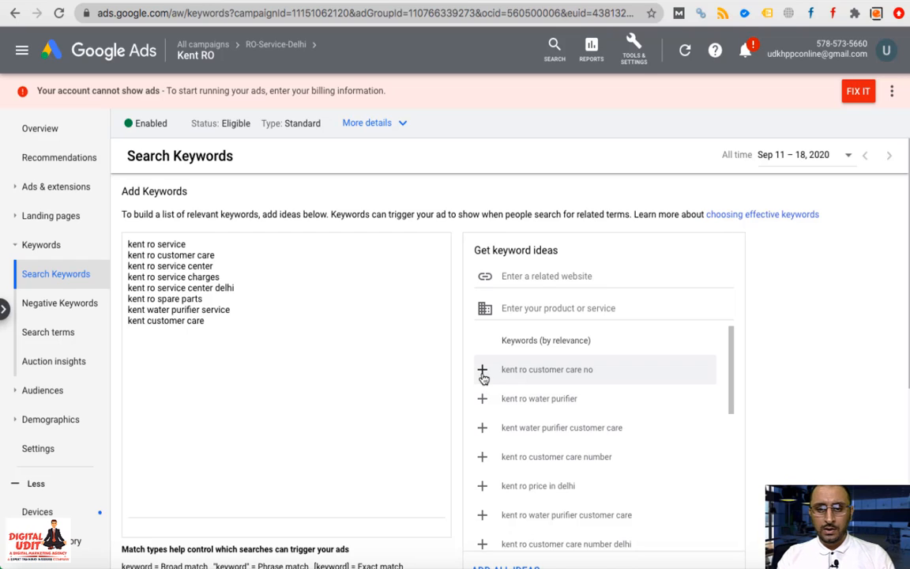
left_click(483, 371)
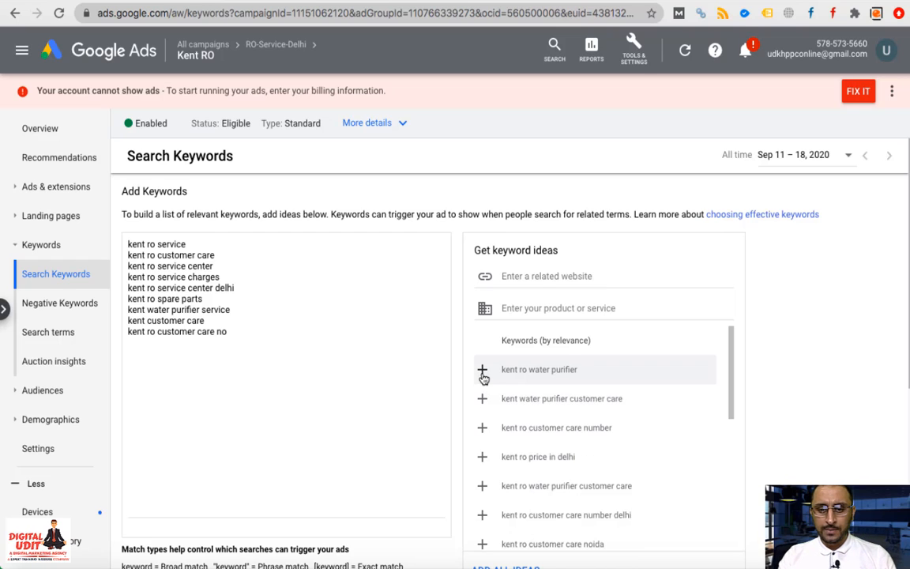
left_click(483, 372)
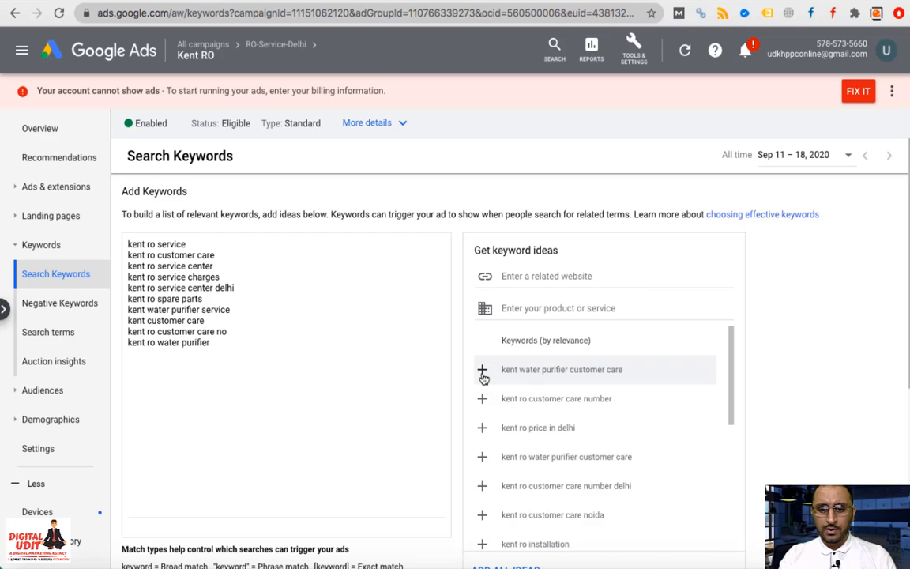
left_click(483, 372)
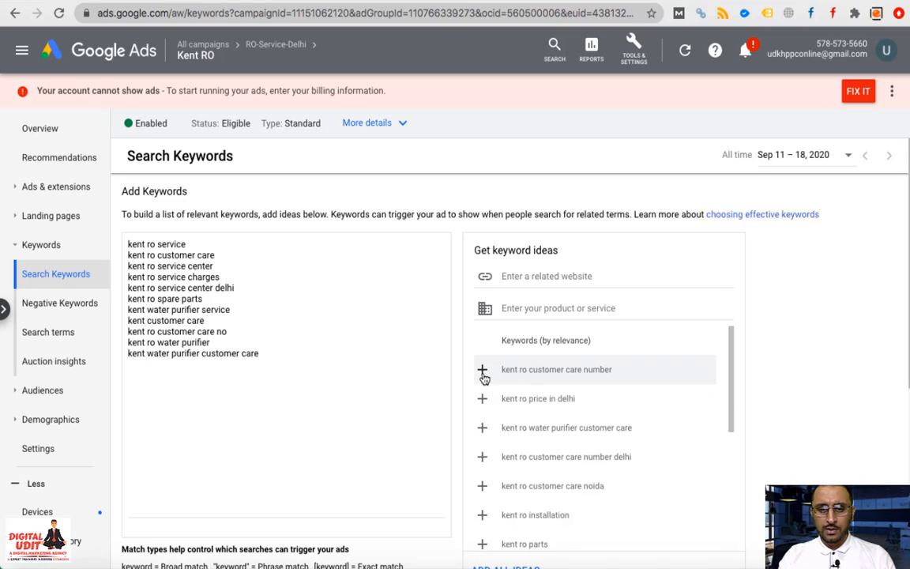
left_click(483, 372)
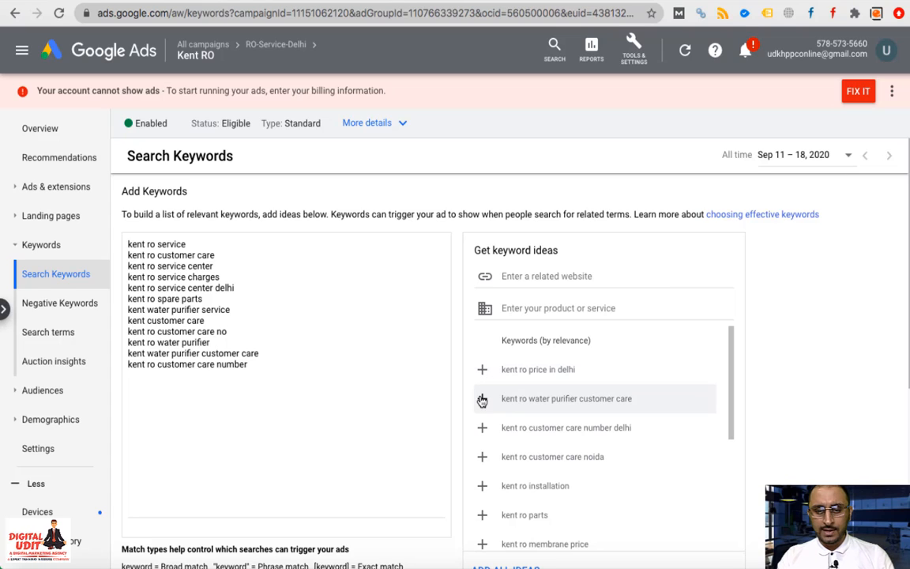
left_click(482, 400)
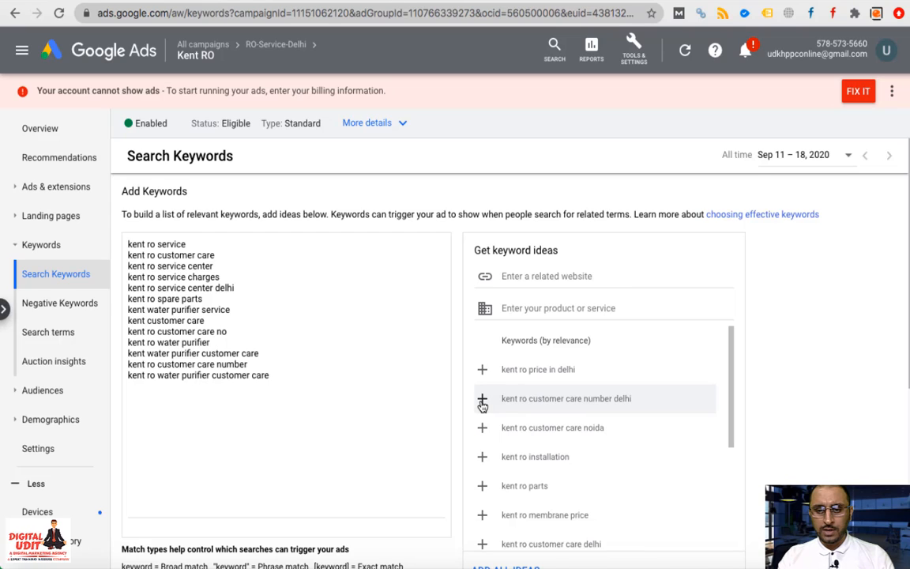
left_click(482, 400)
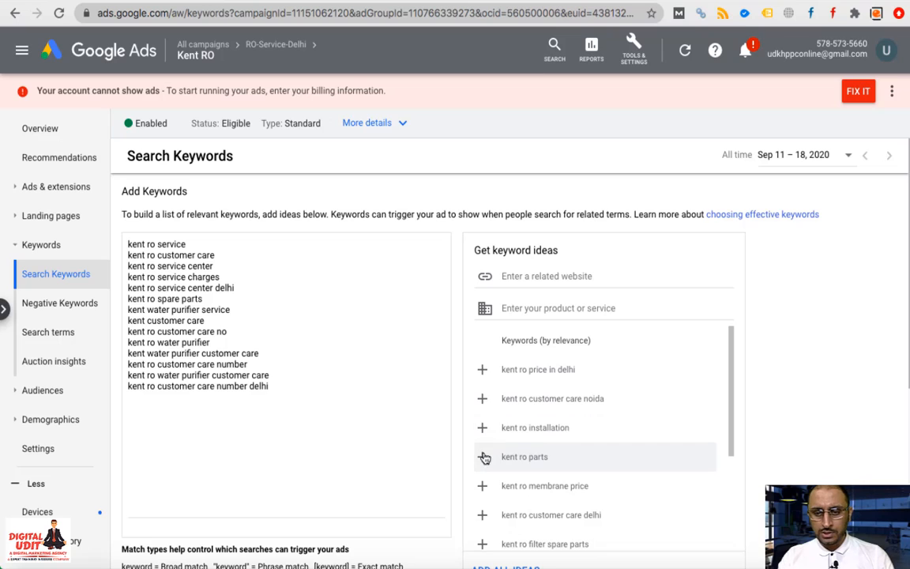
Add 'kent ro parts', 'kent ro customer care delhi', 'kent ro filter spare parts' and customer care number/no ideas
scroll(485, 474, "down", 1)
scroll(484, 471, "down", 1)
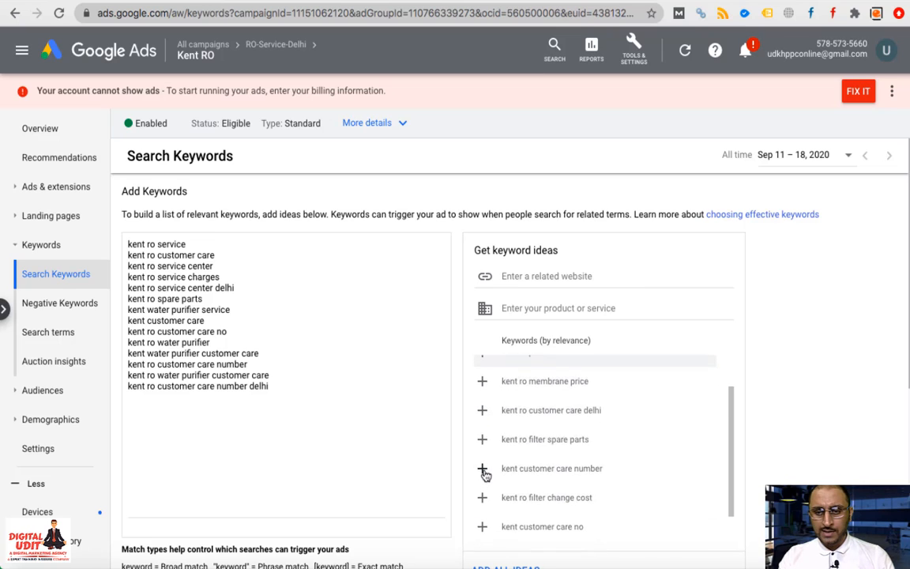
scroll(485, 474, "up", 1)
left_click(482, 379)
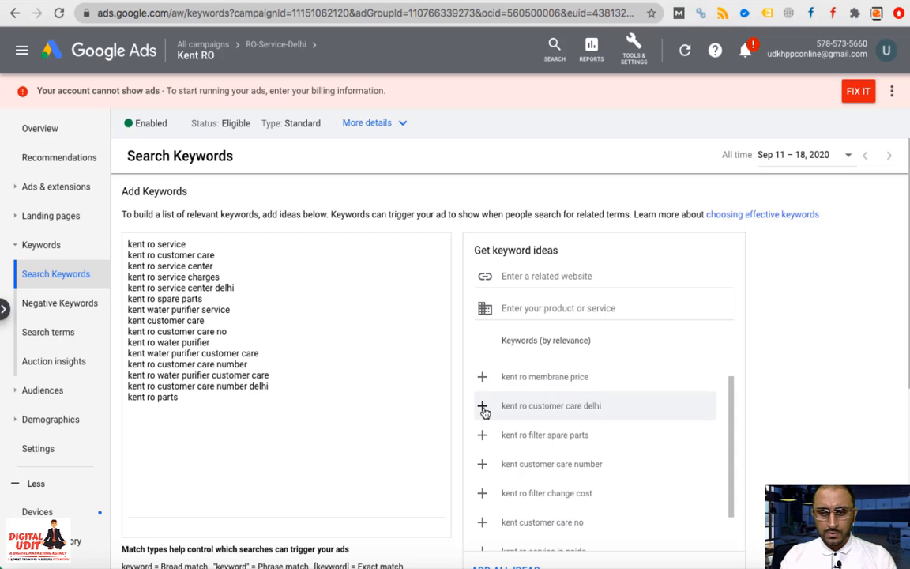
left_click(483, 408)
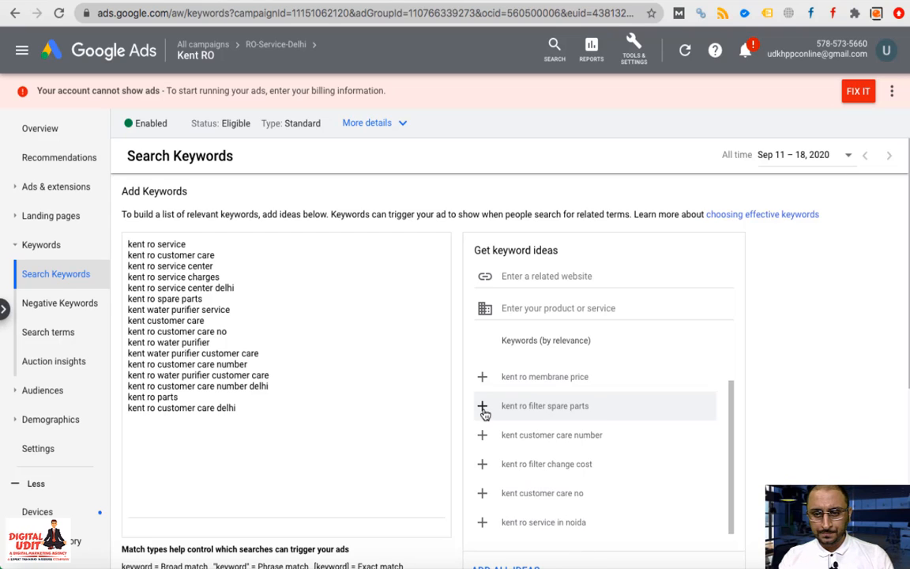
left_click(483, 409)
left_click(484, 412)
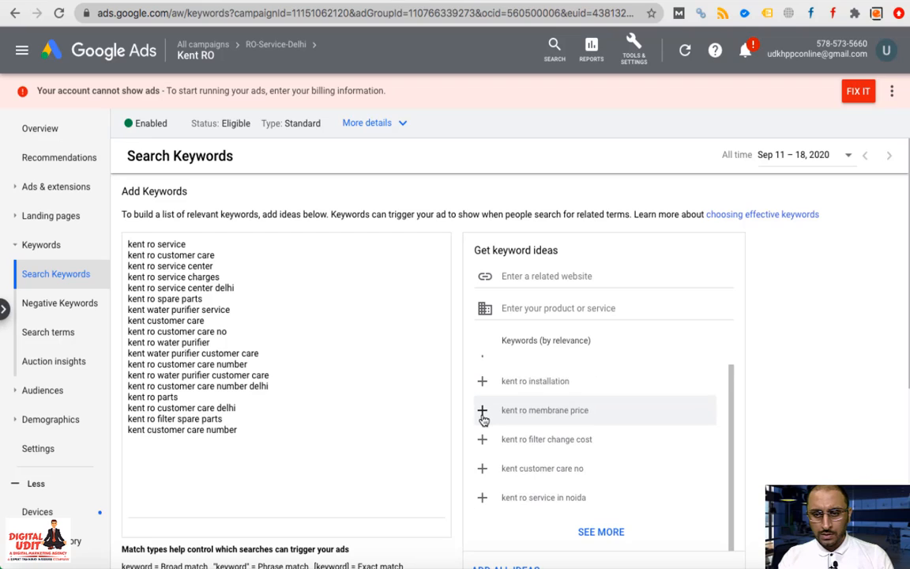
left_click(484, 471)
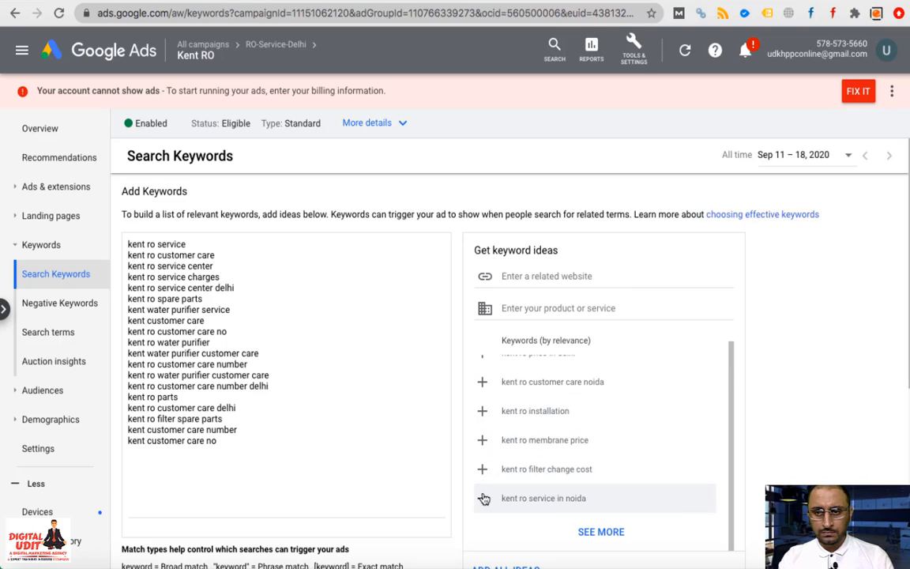
scroll(619, 475, "down", 4)
Load more ideas and add Delhi service centre, centre number, Delhi NCR customer care, AMC and Delhi customer care
left_click(602, 245)
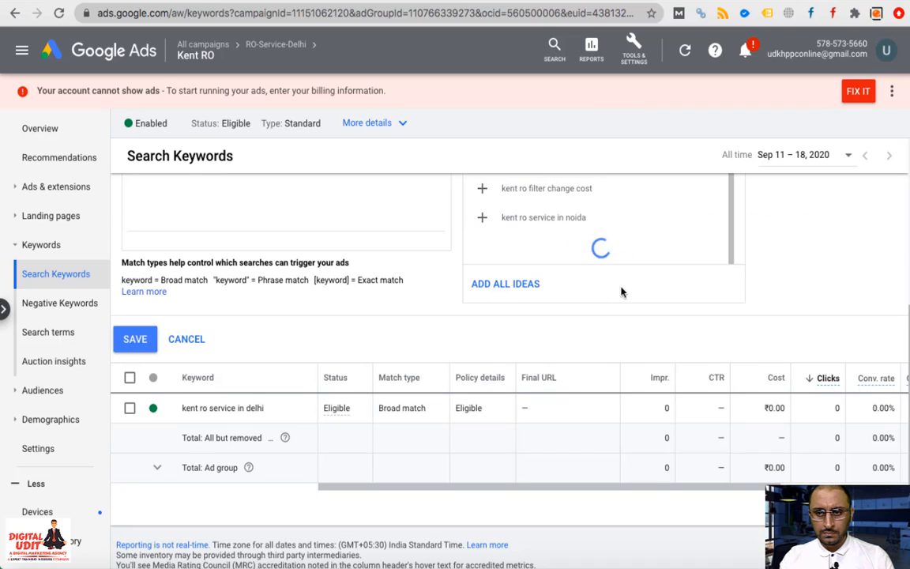
scroll(648, 226, "down", 2)
scroll(648, 226, "down", 3)
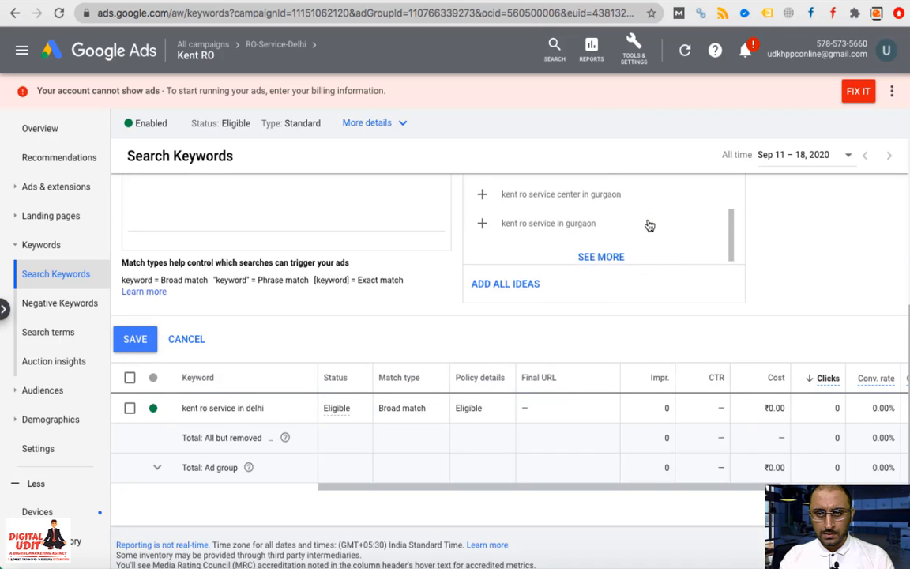
scroll(536, 274, "up", 1)
scroll(537, 274, "up", 2)
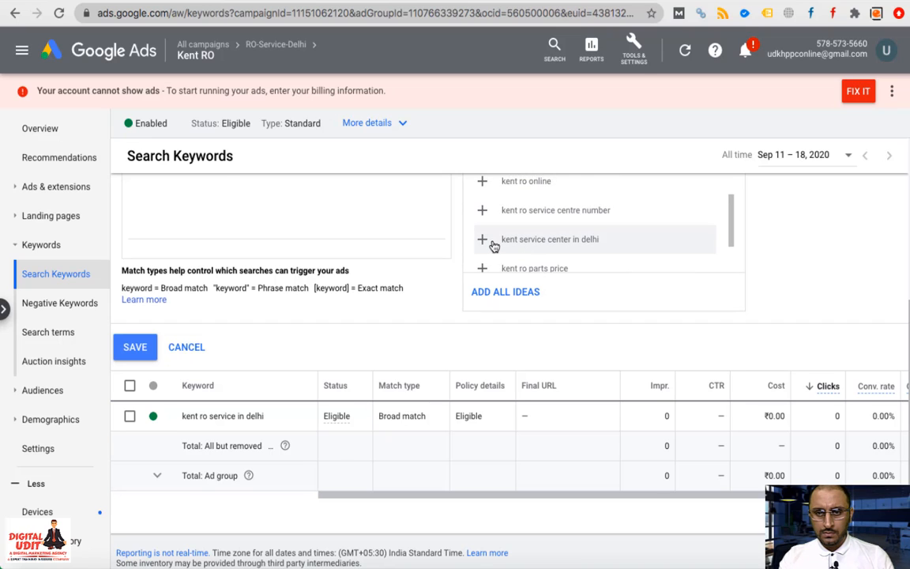
left_click(492, 243)
scroll(497, 229, "up", 1)
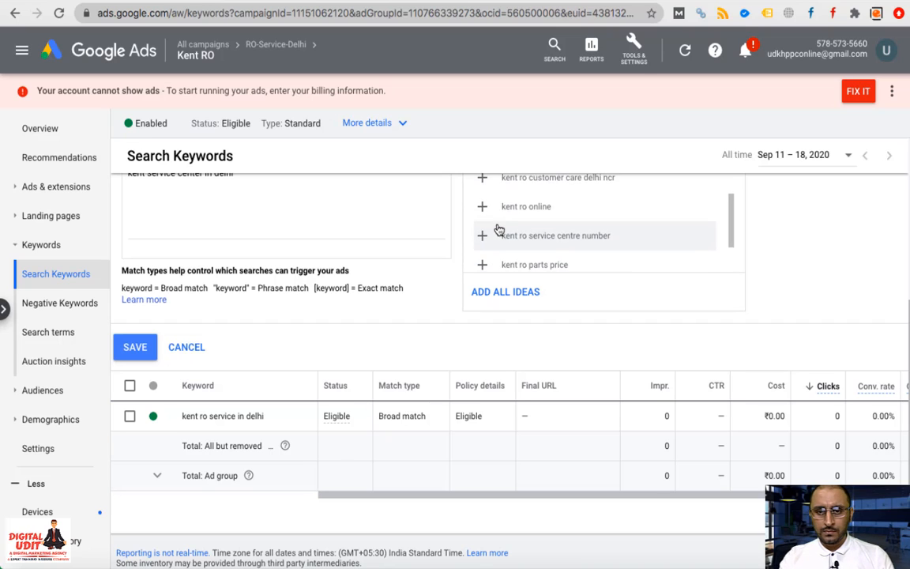
left_click(498, 230)
scroll(443, 300, "up", 4)
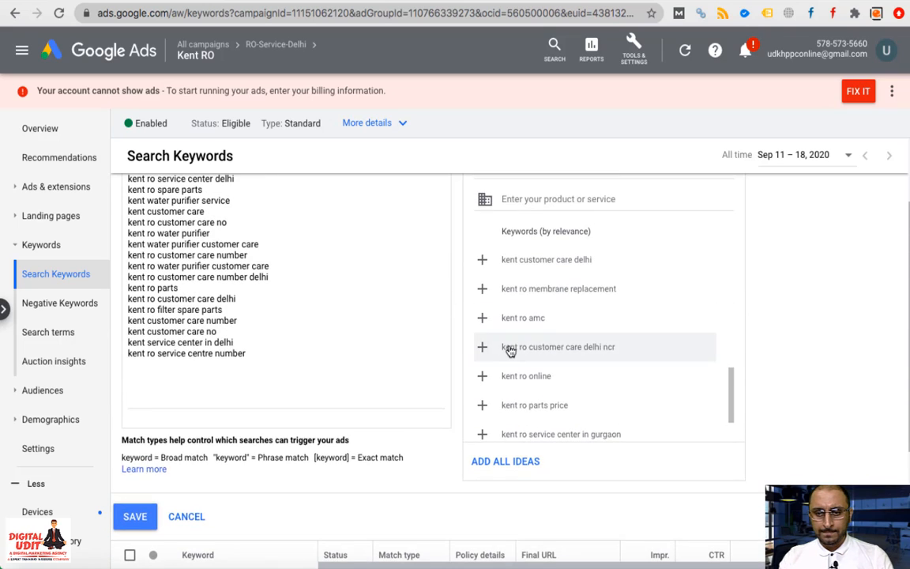
left_click(551, 348)
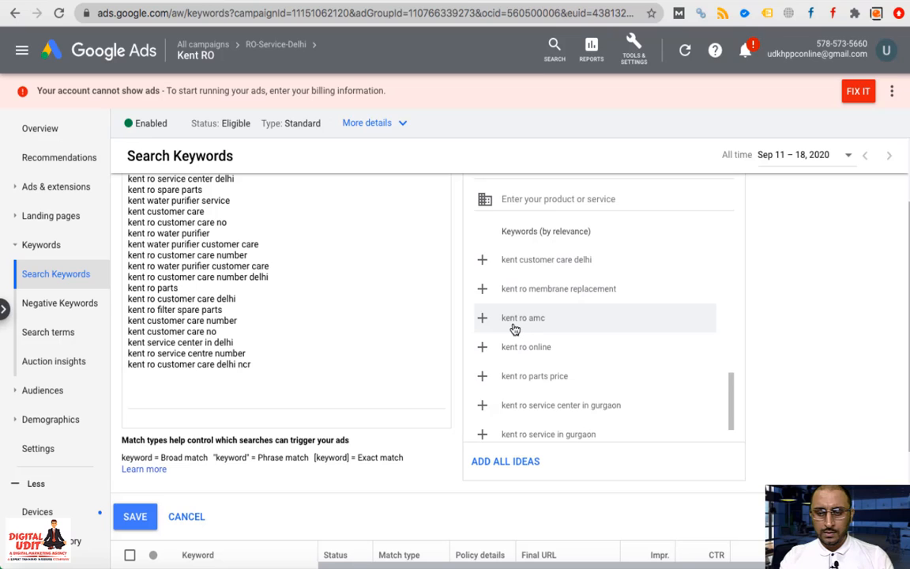
left_click(518, 320)
scroll(526, 307, "up", 2)
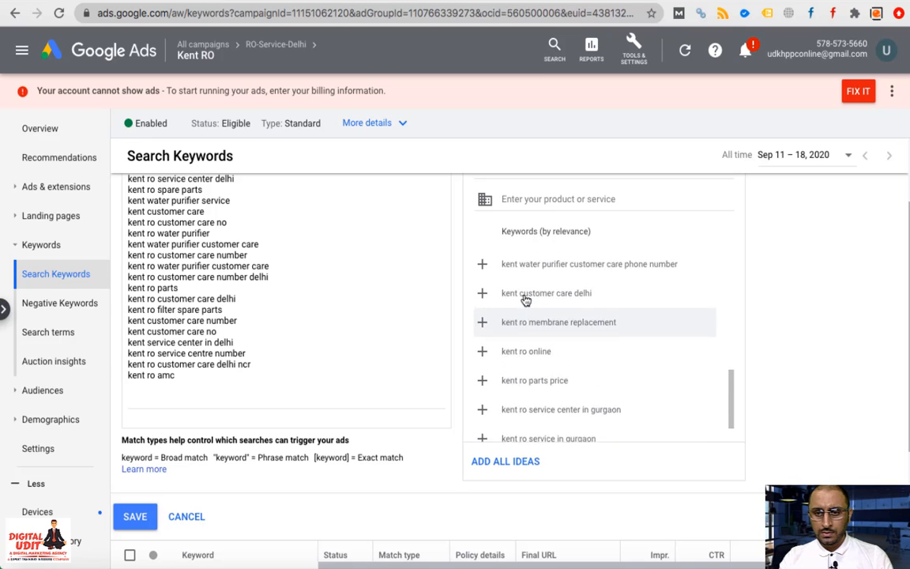
left_click(535, 308)
scroll(535, 306, "up", 4)
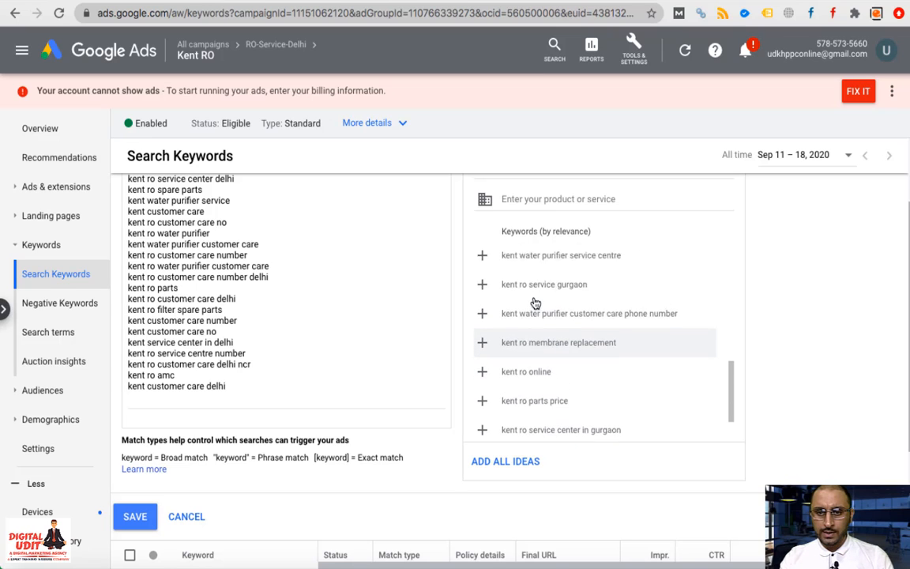
scroll(534, 304, "up", 1)
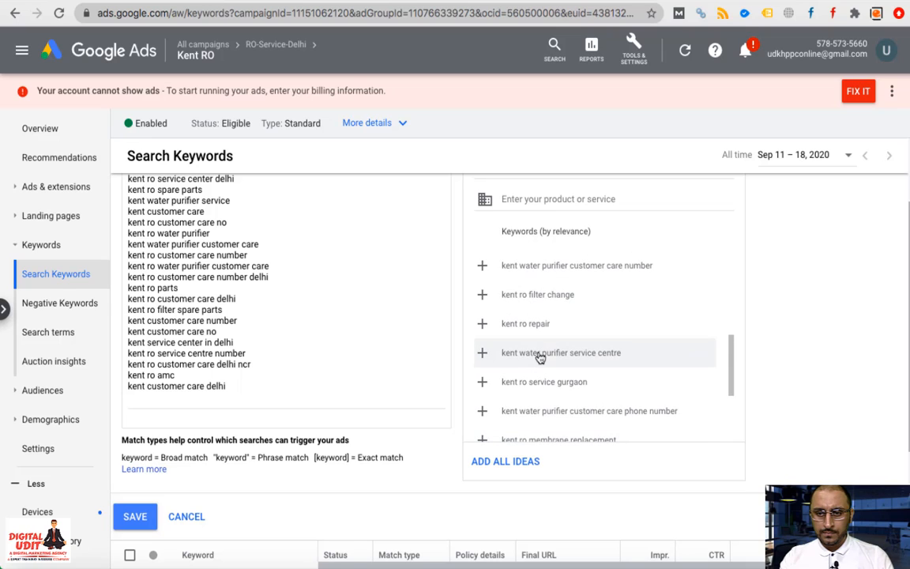
Add water purifier service centre, repair, filter change, maintenance, purifier service and service number keywords
left_click(540, 354)
left_click(531, 324)
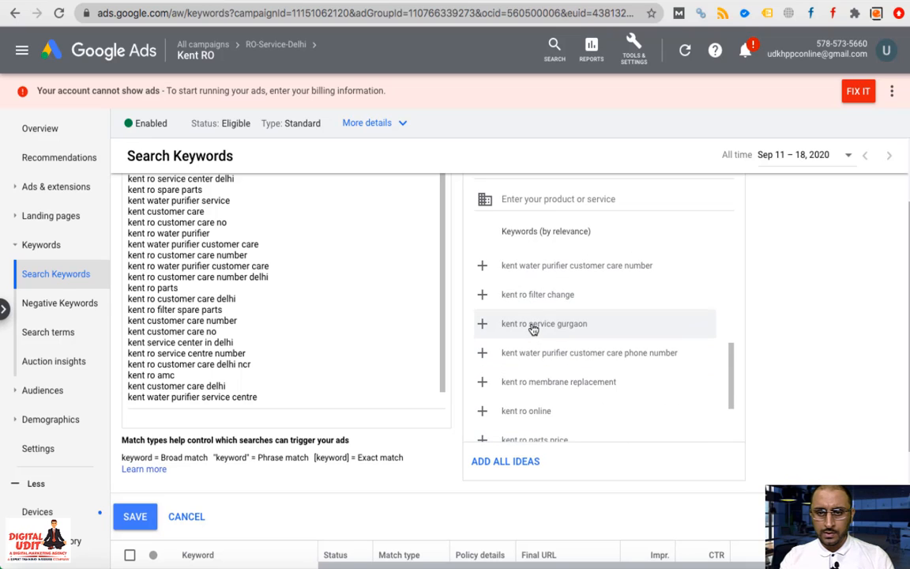
left_click(544, 304)
scroll(545, 304, "up", 4)
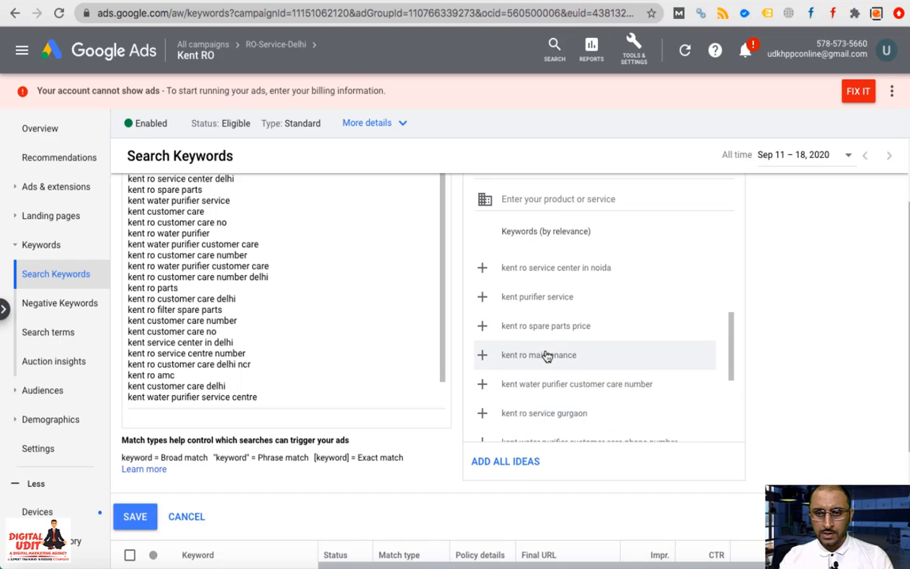
left_click(544, 342)
scroll(550, 340, "up", 1)
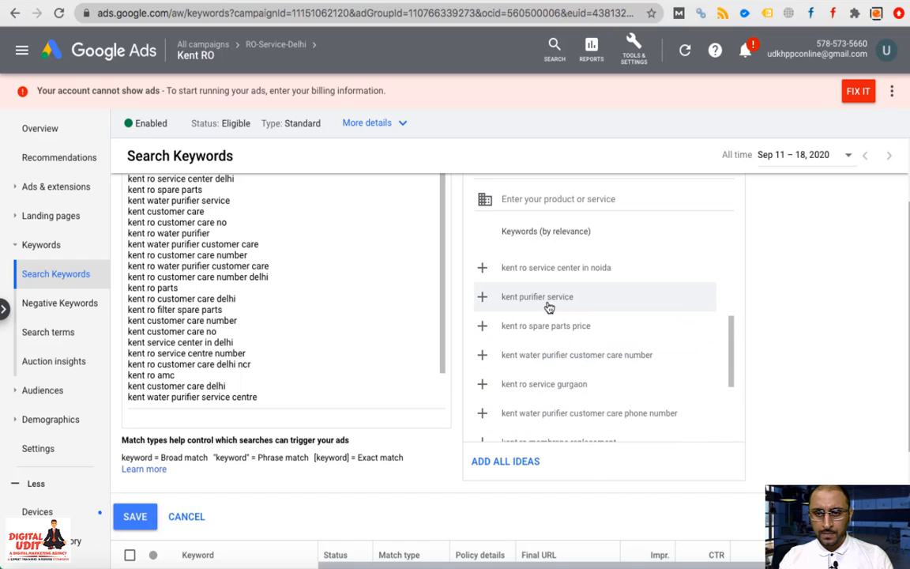
left_click(548, 303)
scroll(549, 309, "up", 3)
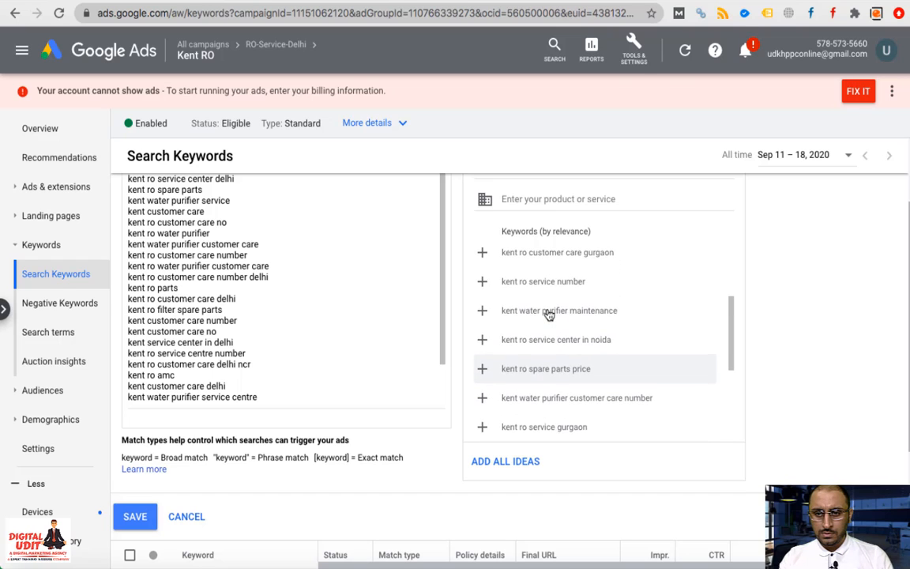
left_click(548, 313)
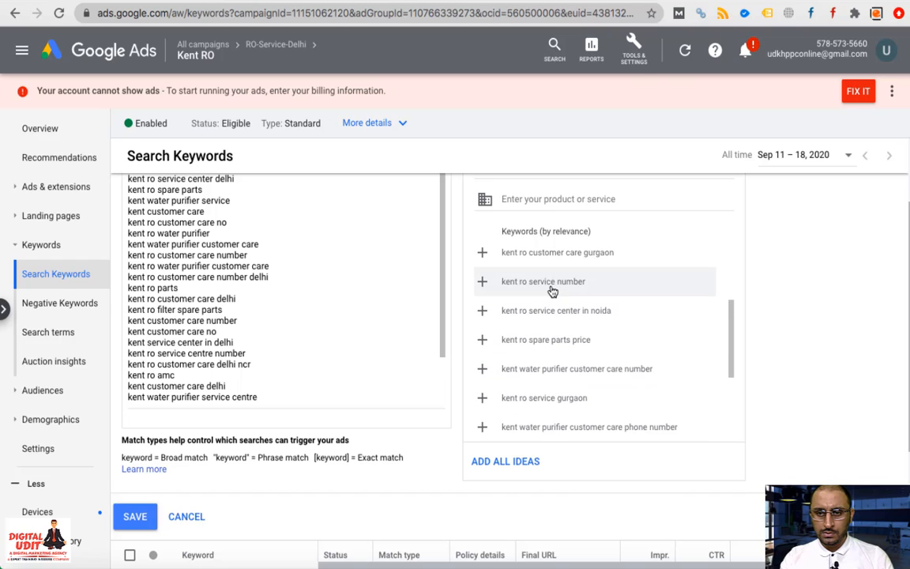
left_click(552, 292)
scroll(553, 280, "up", 5)
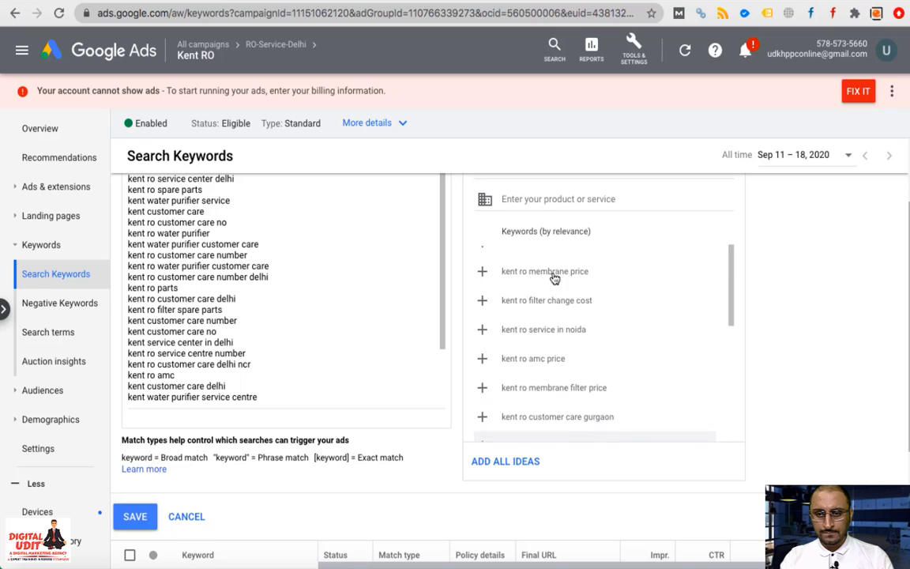
scroll(555, 278, "up", 3)
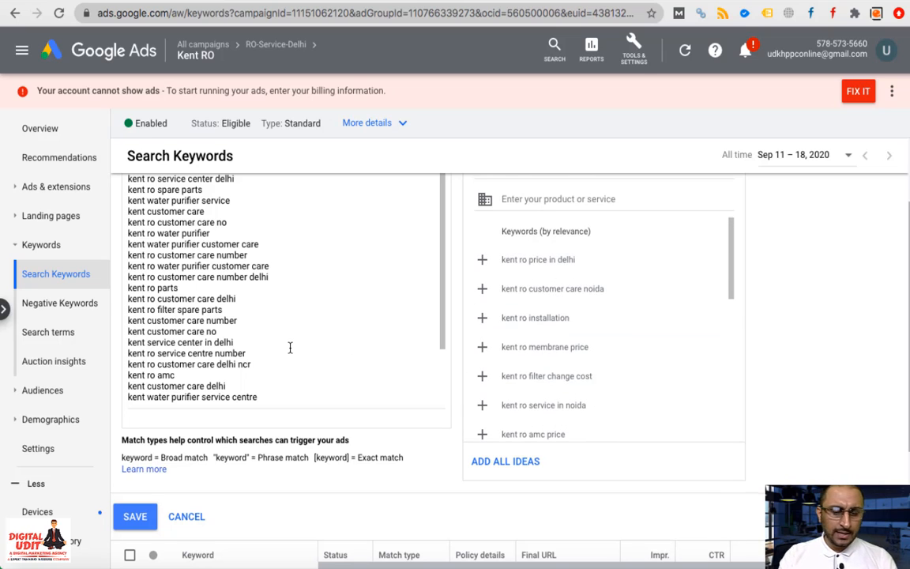
scroll(290, 347, "up", 3)
Insert '+kent +ro +service +delhi' as a separate top line, then swap 'service' for 'customer'
left_click(135, 246)
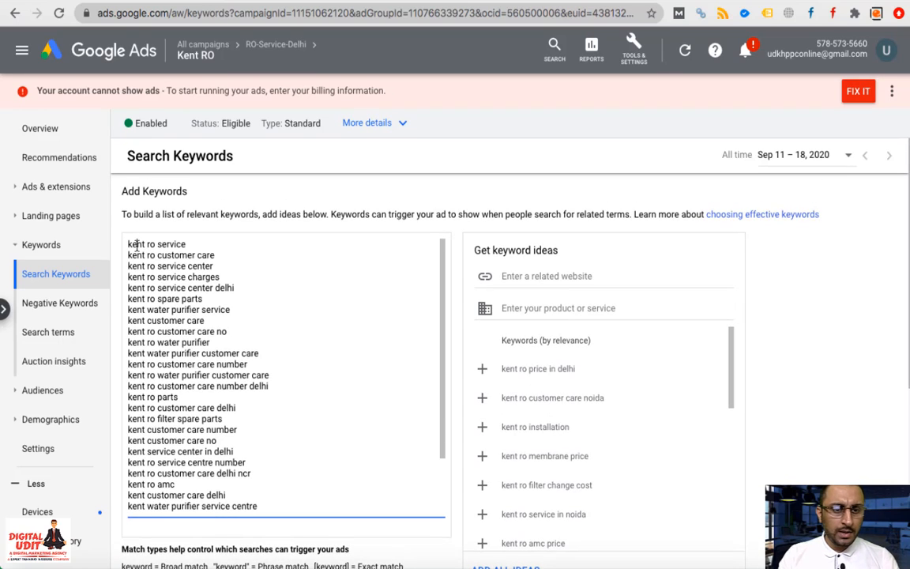
key("Return")
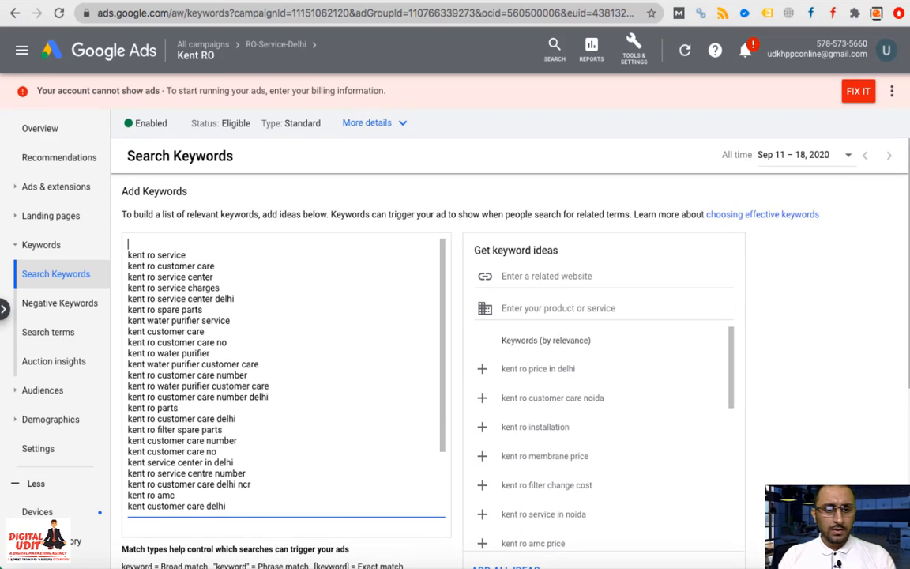
type("+kent")
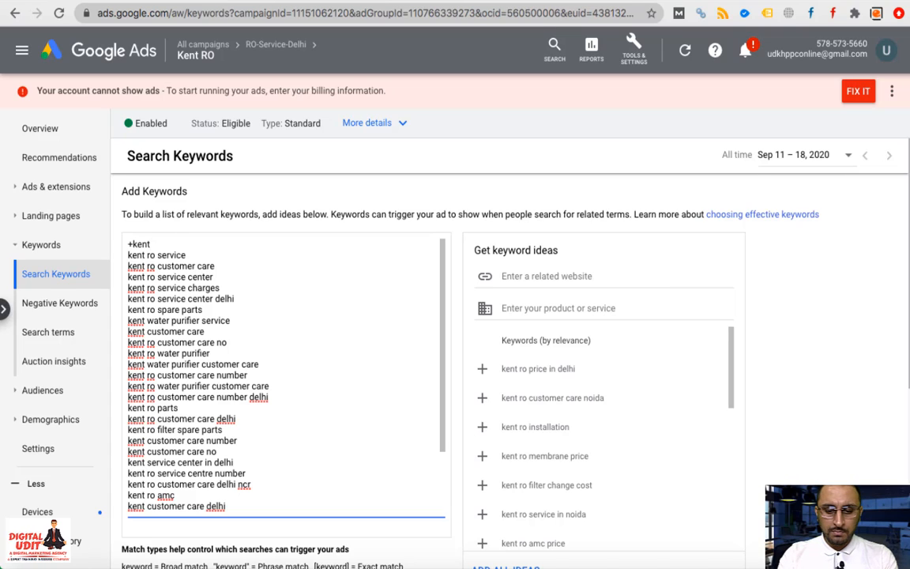
type(" +ro")
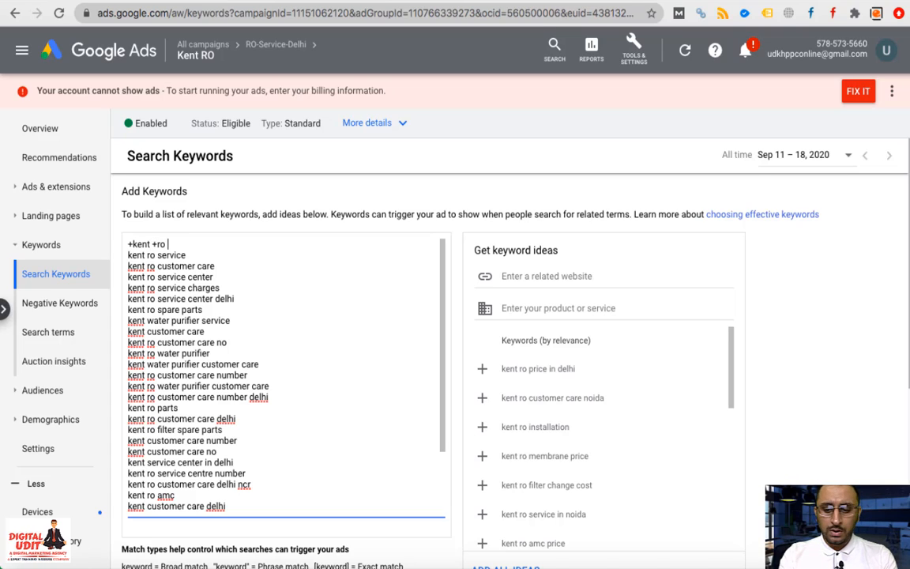
type(" +service")
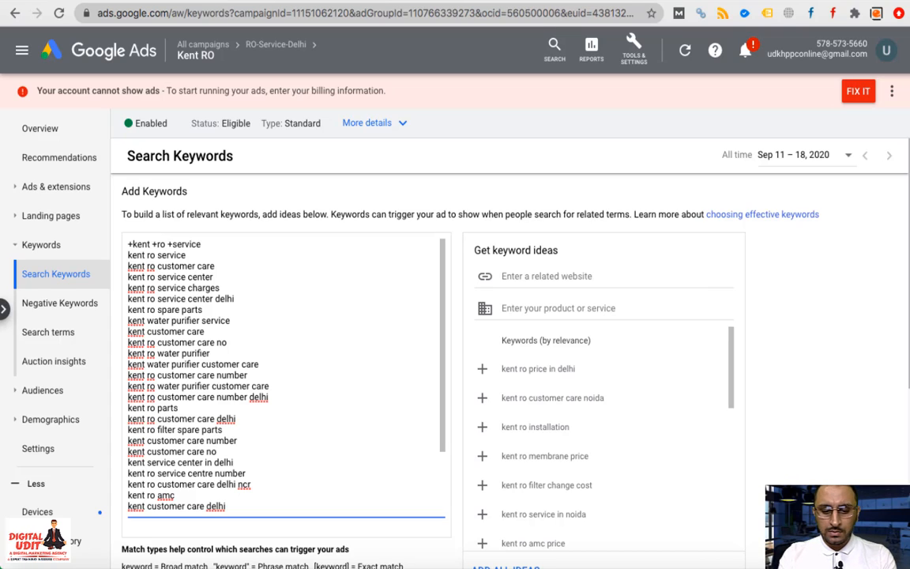
type(" +delhi")
key("Return")
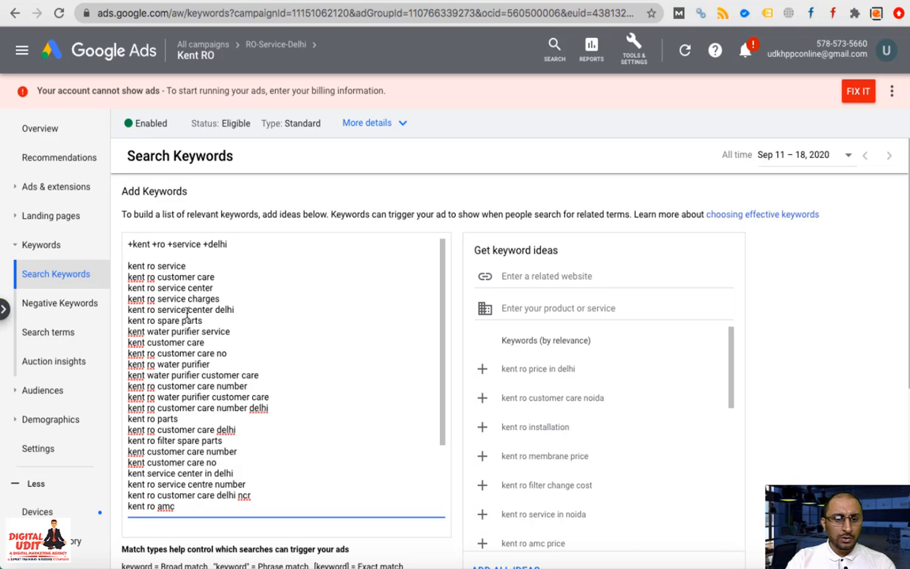
left_click(200, 244)
key("BackSpace")
key("BackSpace")
key("BackSpace")
key("BackSpace")
key("BackSpace")
key("BackSpace")
key("BackSpace")
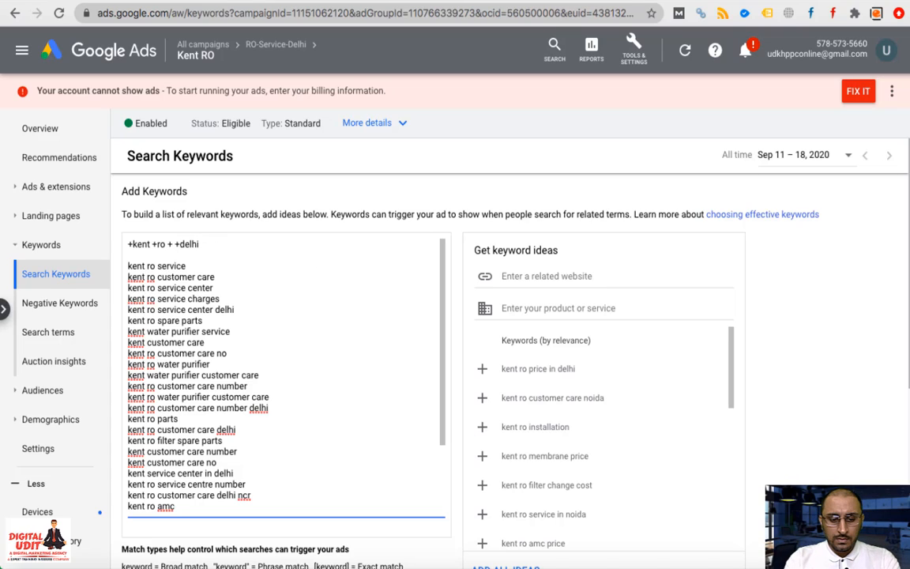
type("custome")
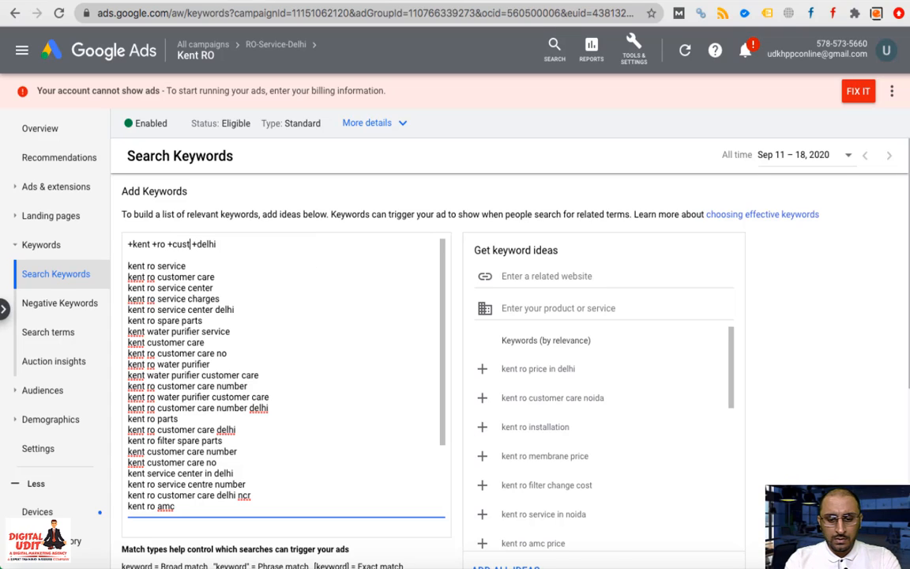
type("r")
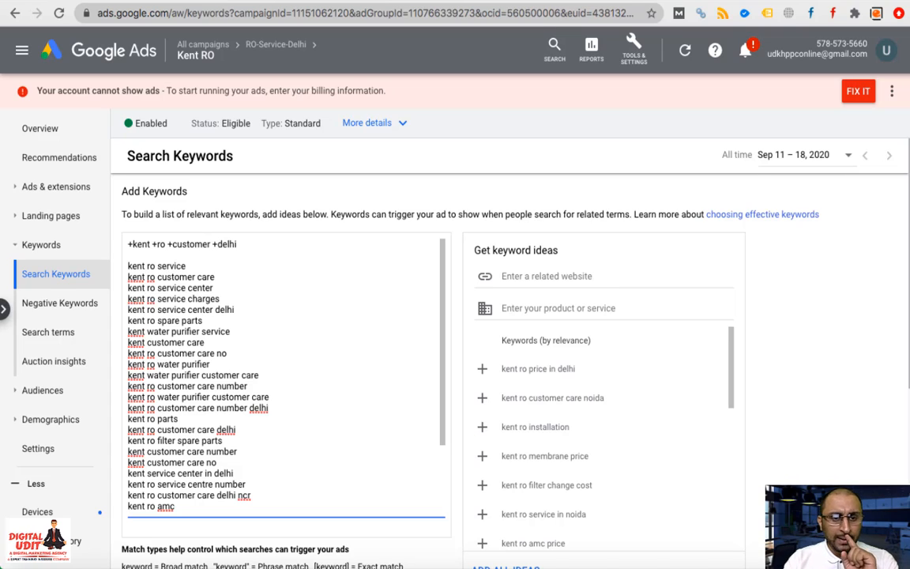
Delete the 'kent ro customer care number delhi' line and select other keyword lines
triple_click(194, 407)
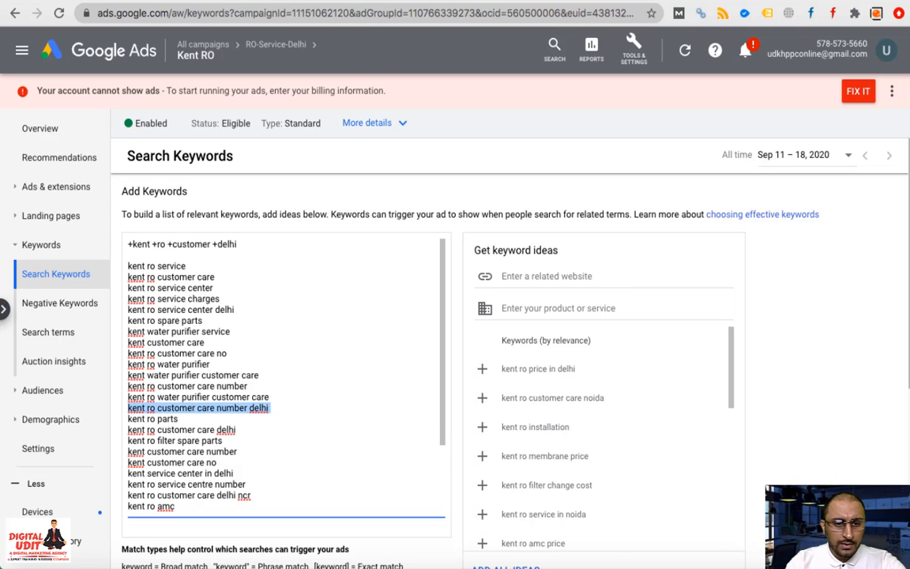
key("BackSpace")
triple_click(192, 397)
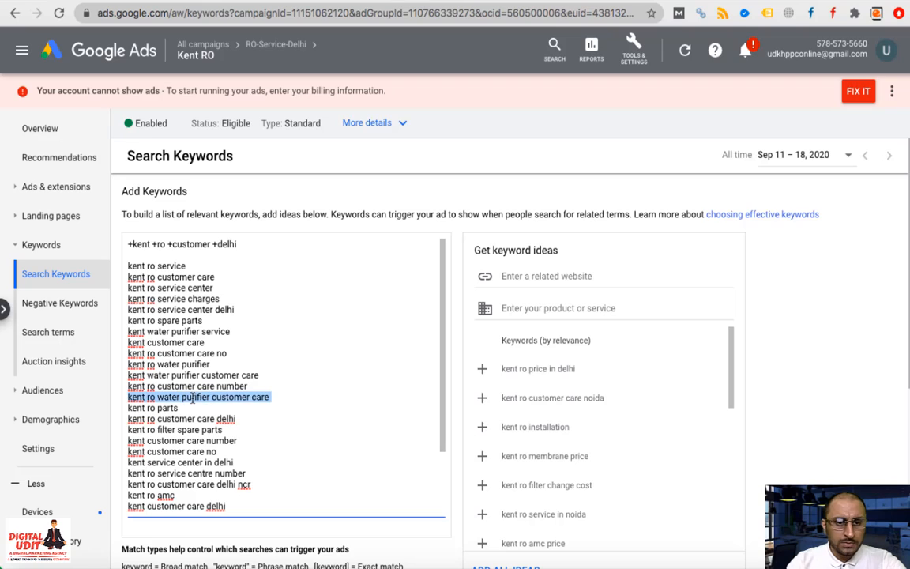
scroll(190, 376, "down", 1)
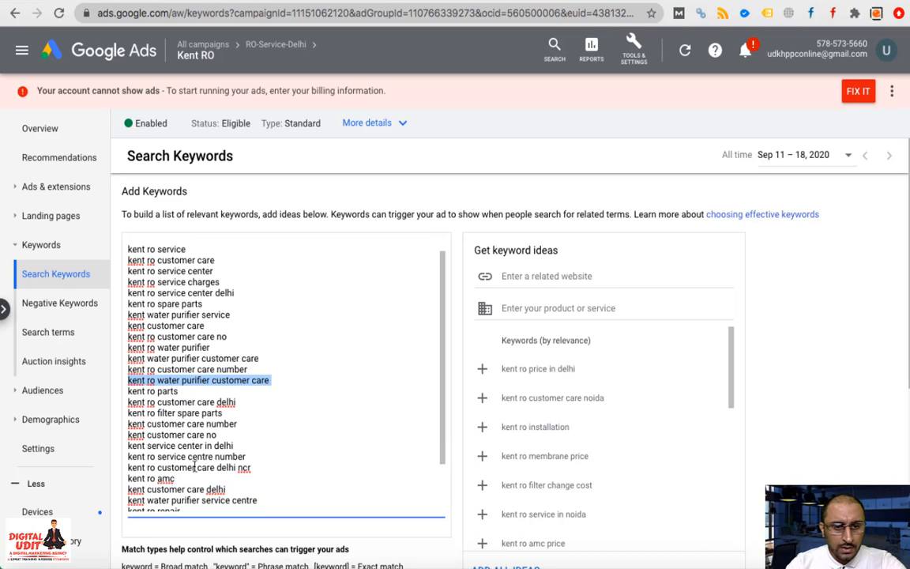
triple_click(185, 458)
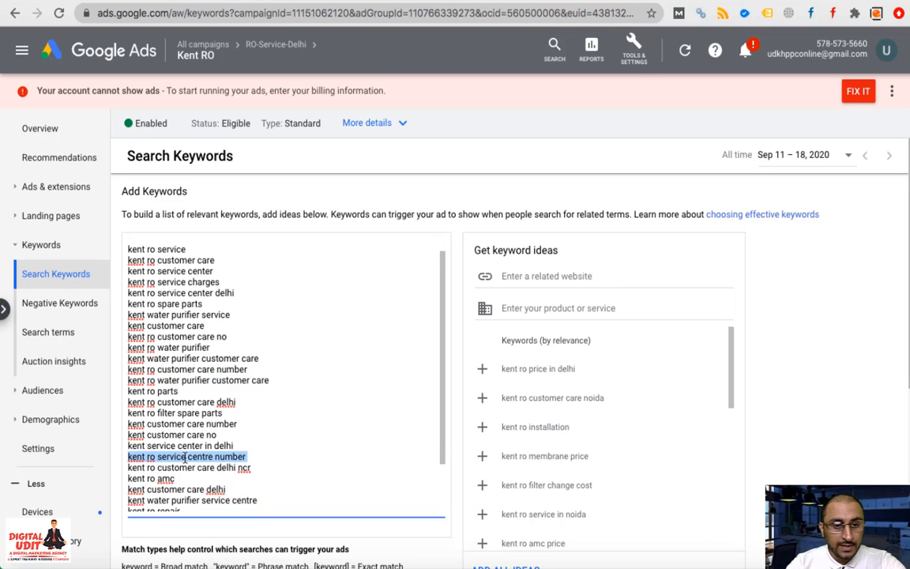
scroll(171, 261, "up", 1)
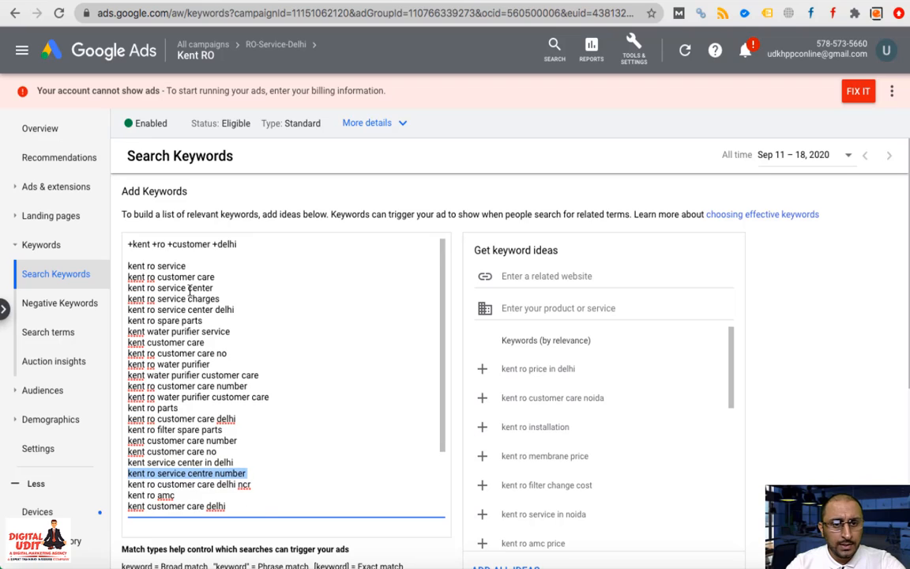
Remove '+customer' from the first line, undo the edits, and leave an empty top line
left_click_drag(240, 243, 120, 244)
left_click(237, 243)
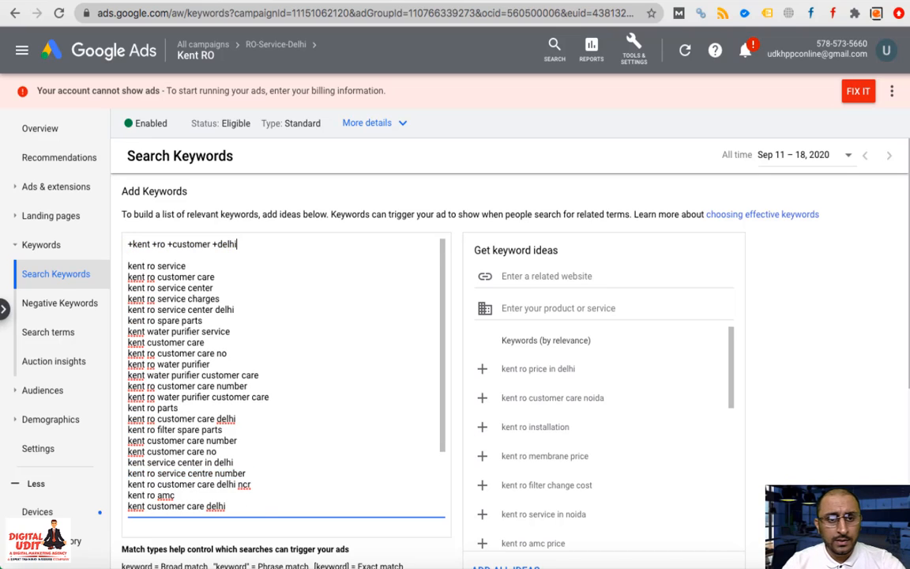
key("Left")
key("Left")
key("Left")
key("Left")
key("Left")
key("Left")
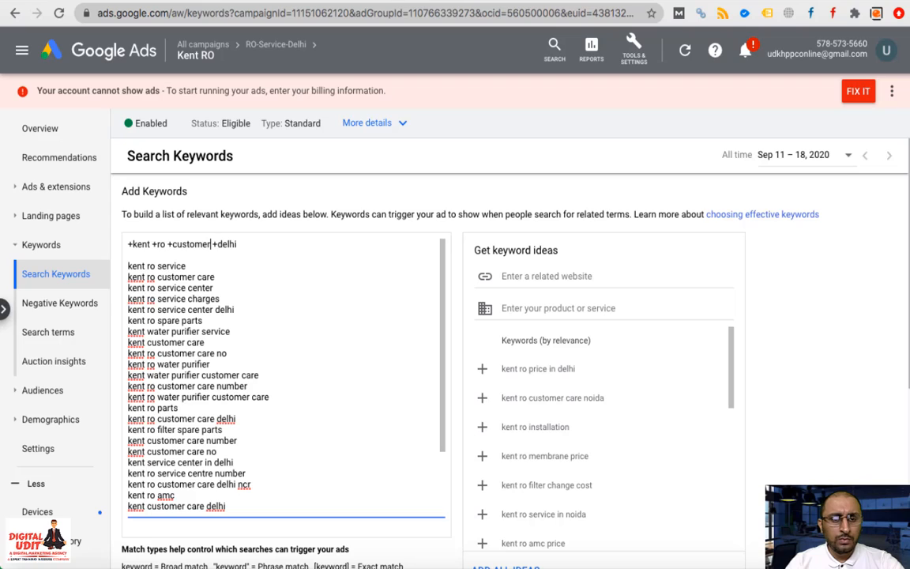
key("BackSpace")
key("BackSpace")
key("BackSpace")
key("BackSpace")
key("BackSpace")
key("BackSpace")
key("BackSpace")
key("BackSpace")
key("BackSpace")
key("BackSpace")
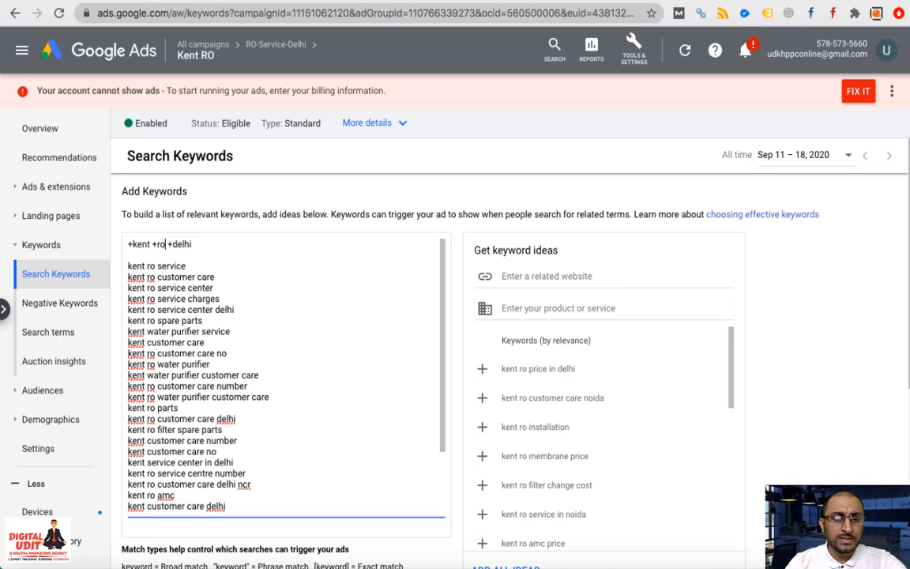
key("ctrl+z")
key("ctrl+z")
key("ctrl+z")
key("ctrl+z")
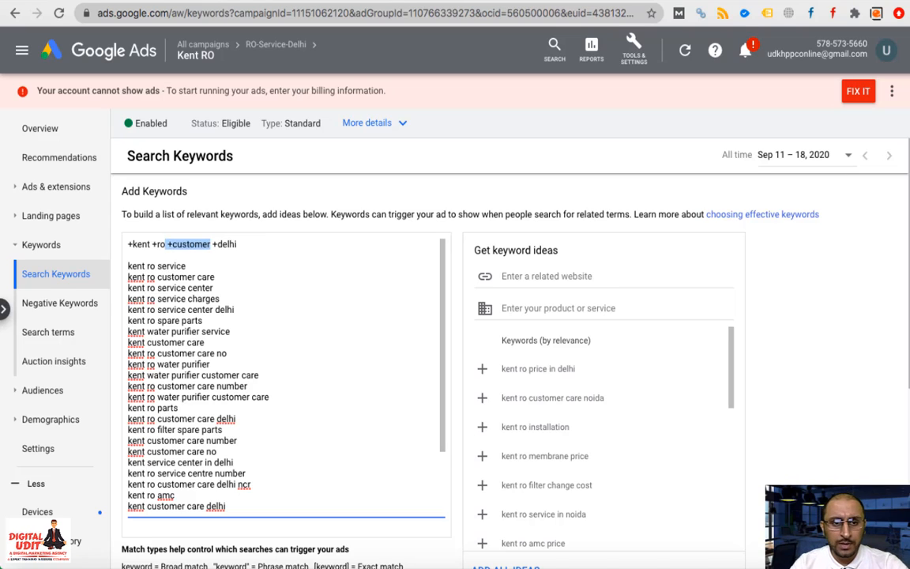
key("ctrl+z")
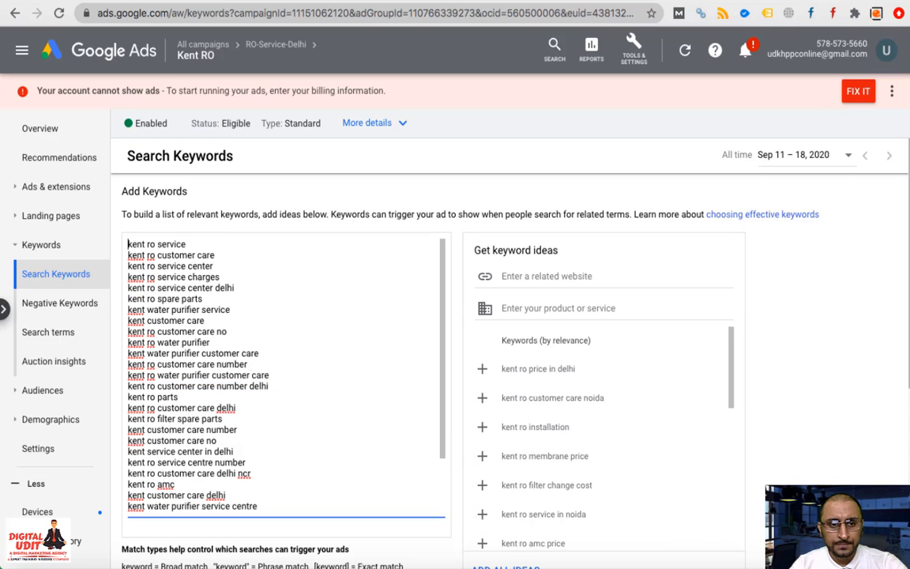
key("Return")
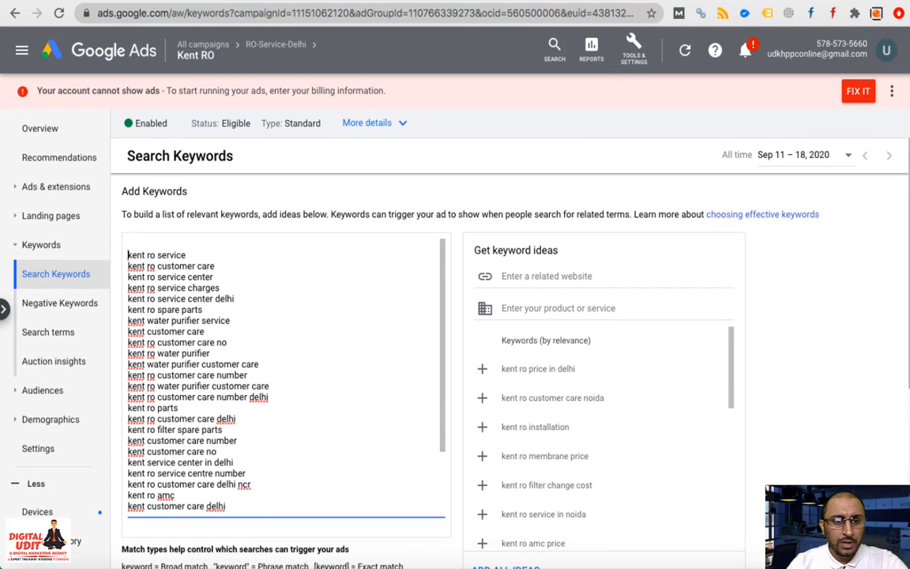
key("Up")
Add '+kent +ro +delhi' and negative keyword '-price' as the top lines, followed by a blank line
key("Return")
key("Up")
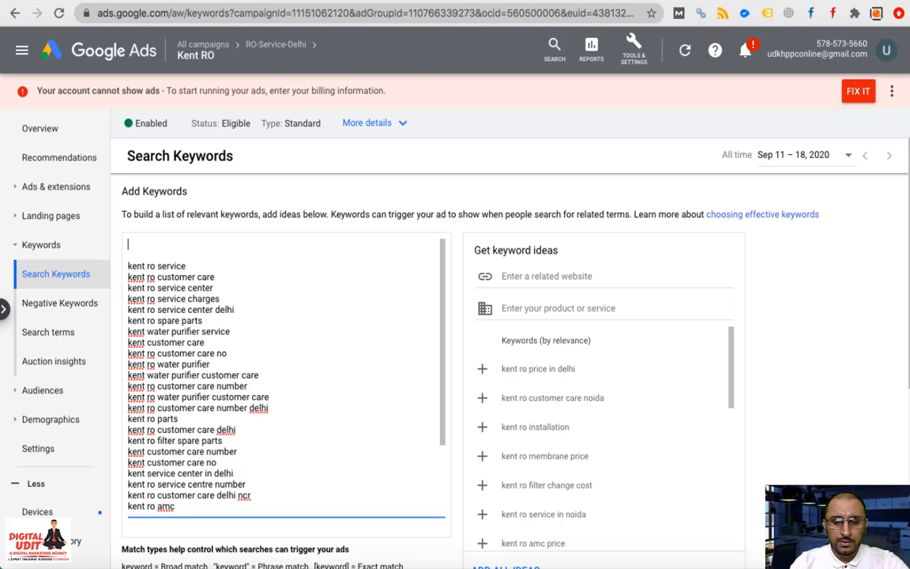
type("+ke")
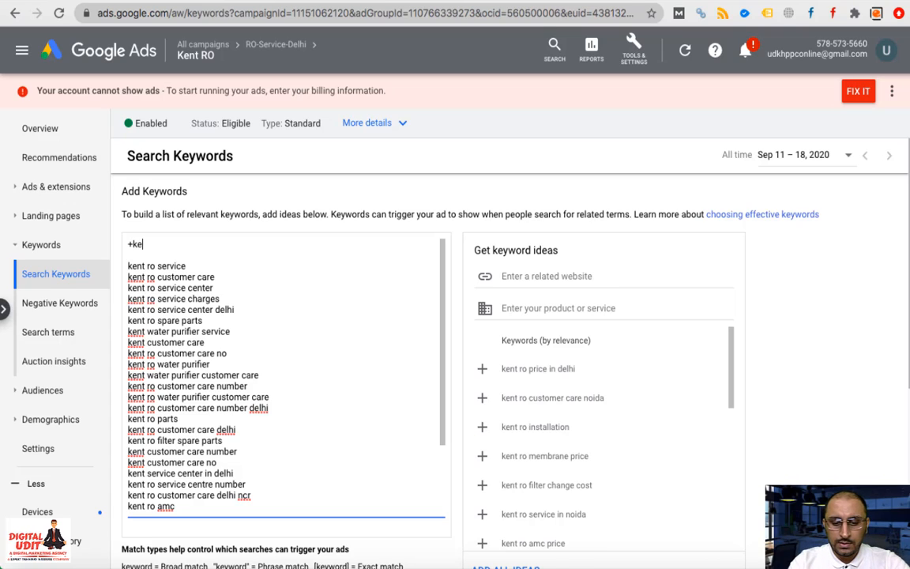
type("nt +")
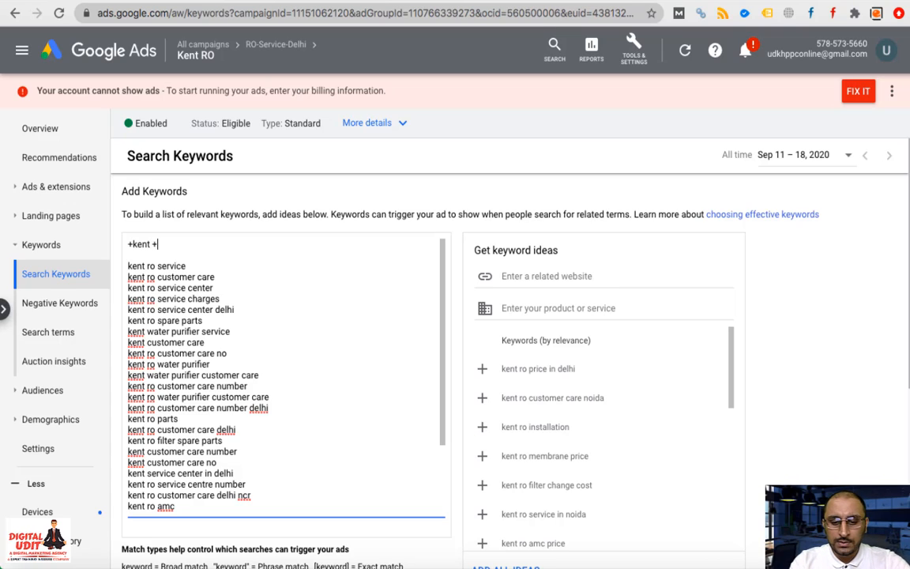
type("ro +delhi")
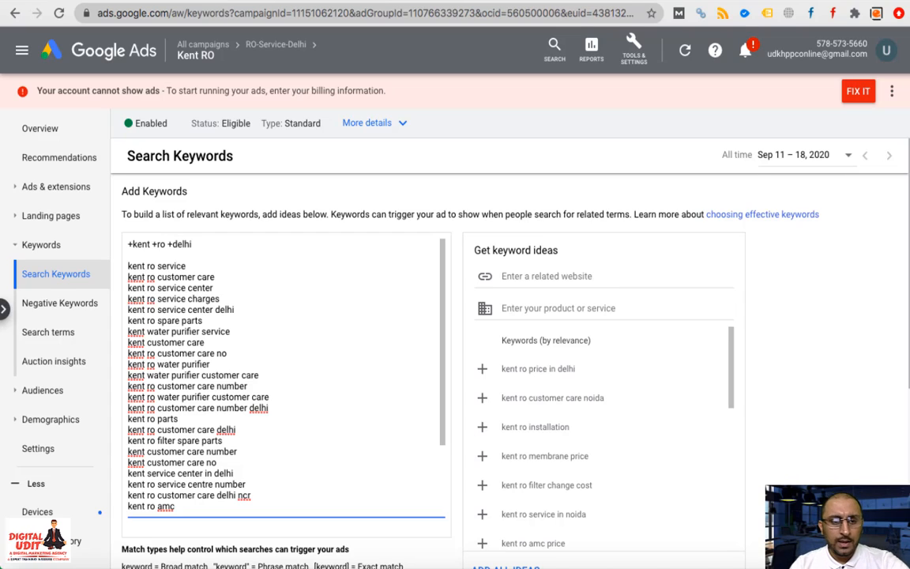
key("Return")
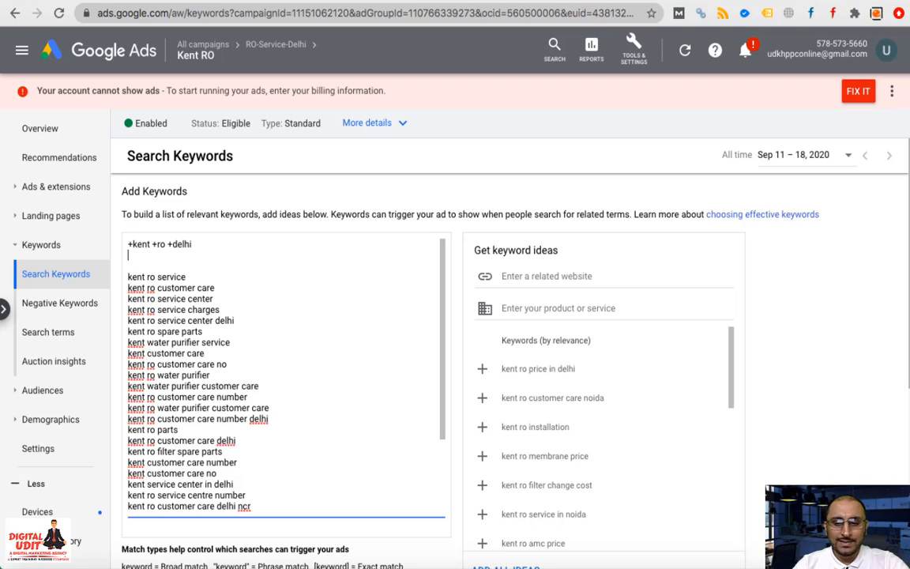
type("-price")
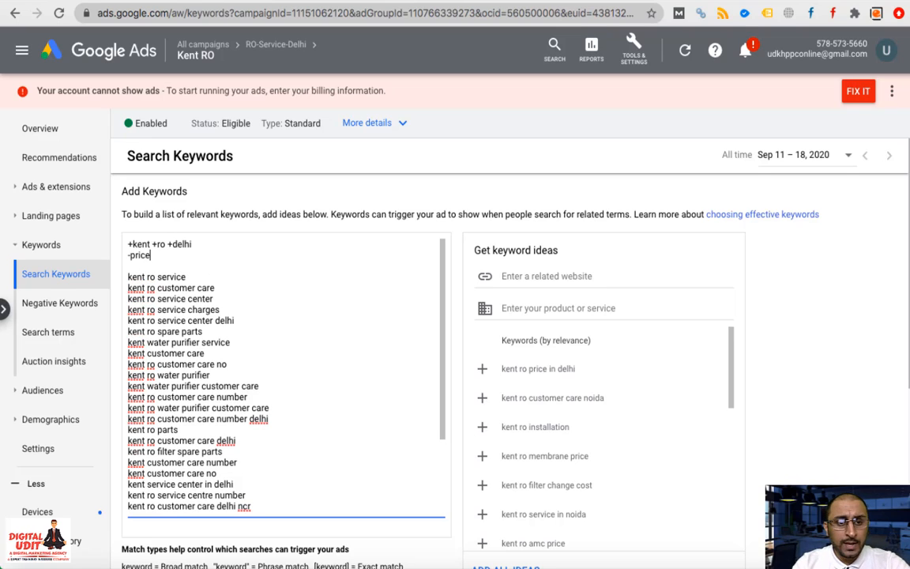
key("Return")
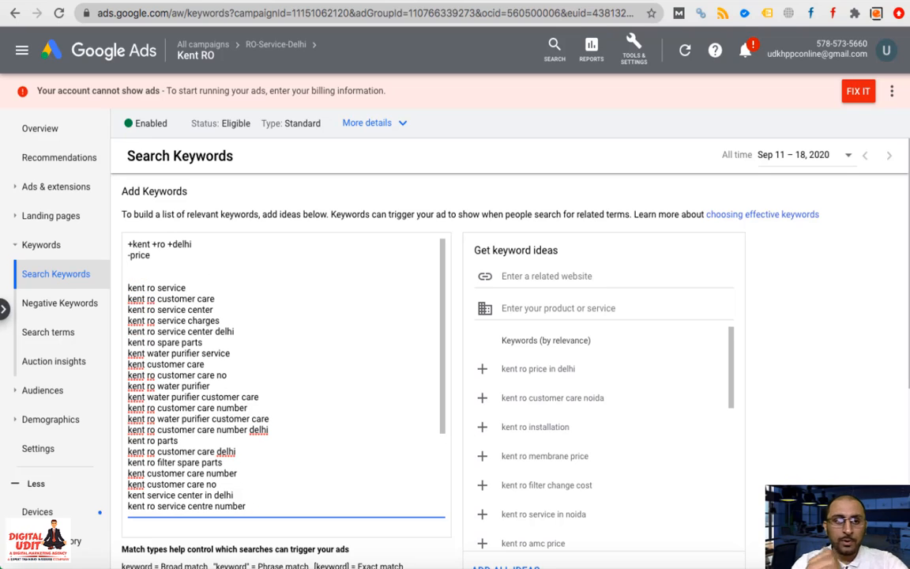
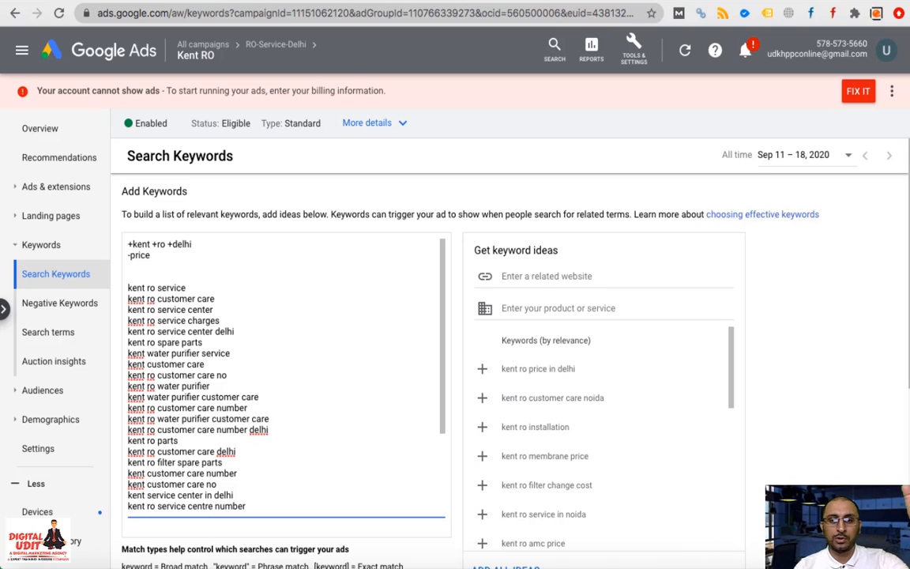
Mark price as a negative keyword with '-' and paste ten more Kent keyword lines
type("-")
key("Down")
key("Down")
key("Down")
key("Down")
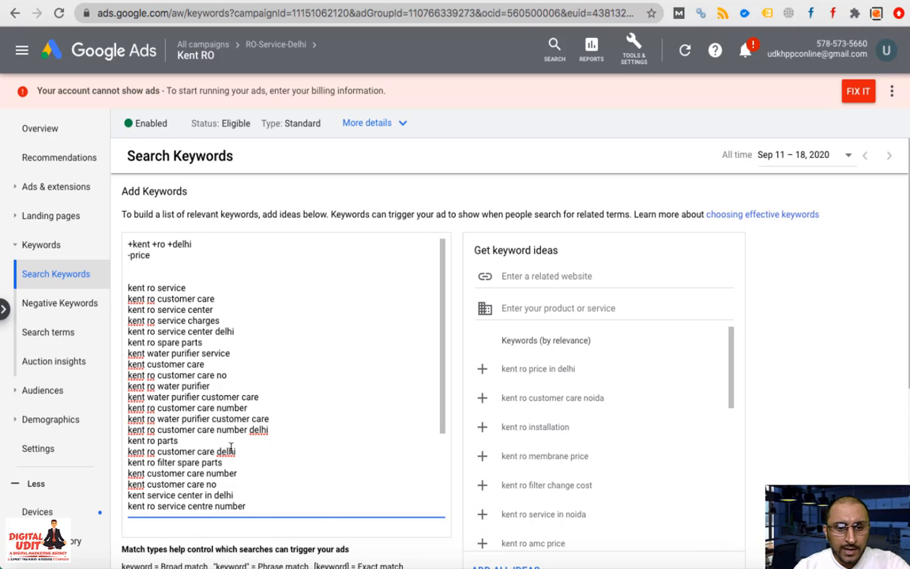
type("kent ro customer care delhi ncr kent ro amc kent customer care delhi kent water purifier service centre kent ro repair kent ro filter change kent ro maintenance kent purifier service kent water purifier maintenance kent ro service number")
scroll(231, 448, "down", 1)
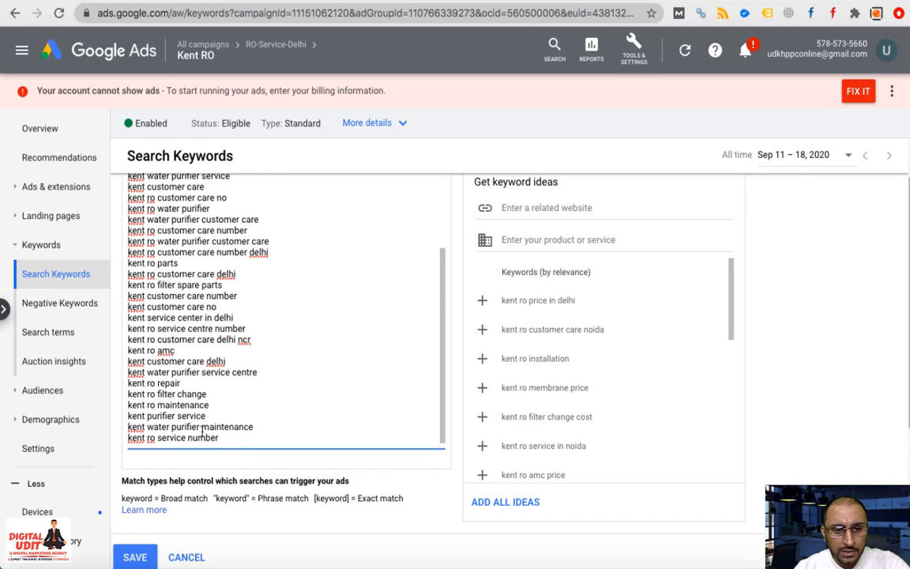
Delete the kent customer care delhi, delhi ncr, service center in delhi, number, no and plain customer care lines
triple_click(192, 361)
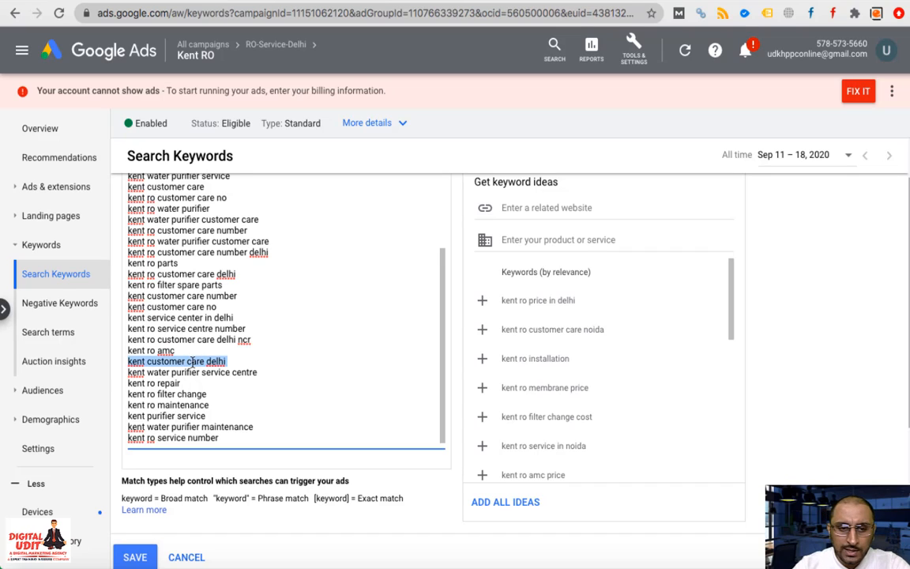
key("BackSpace")
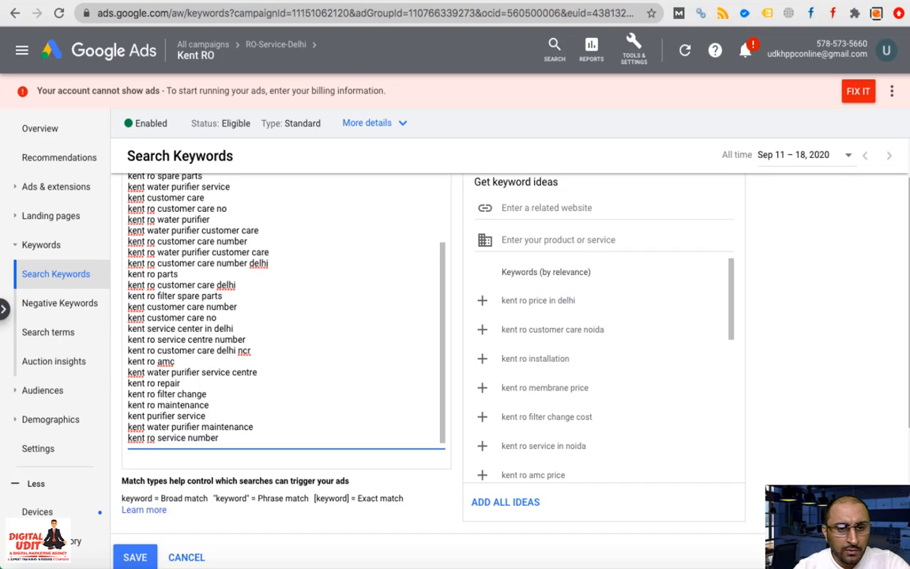
triple_click(203, 350)
key("BackSpace")
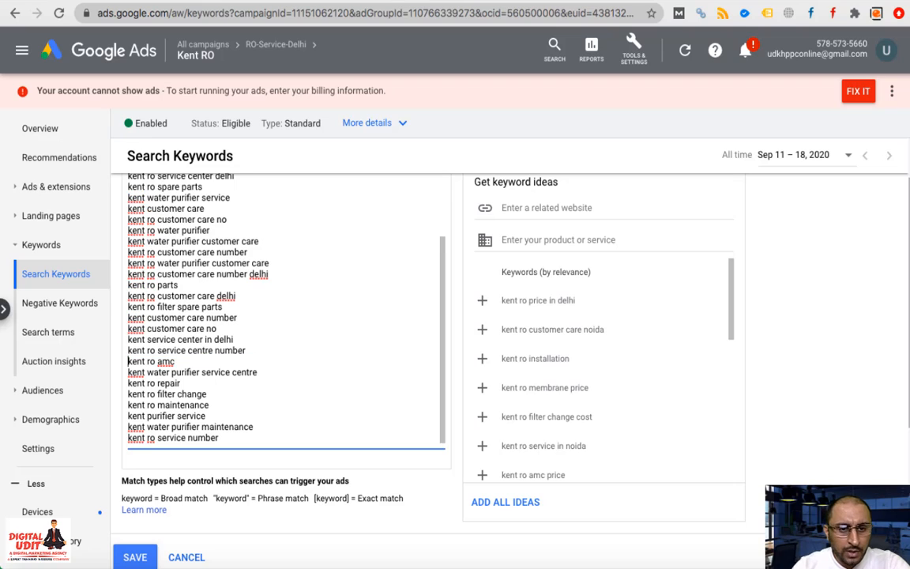
triple_click(178, 339)
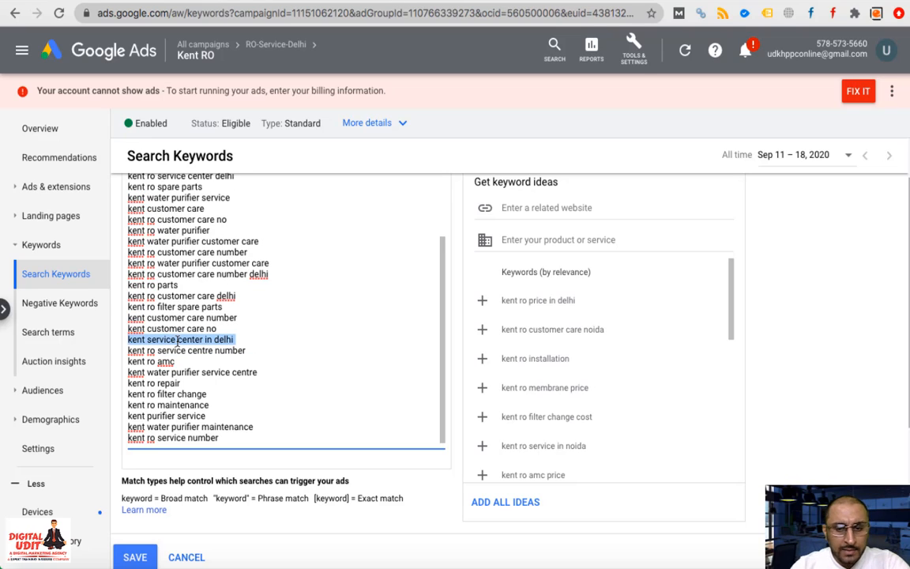
key("BackSpace")
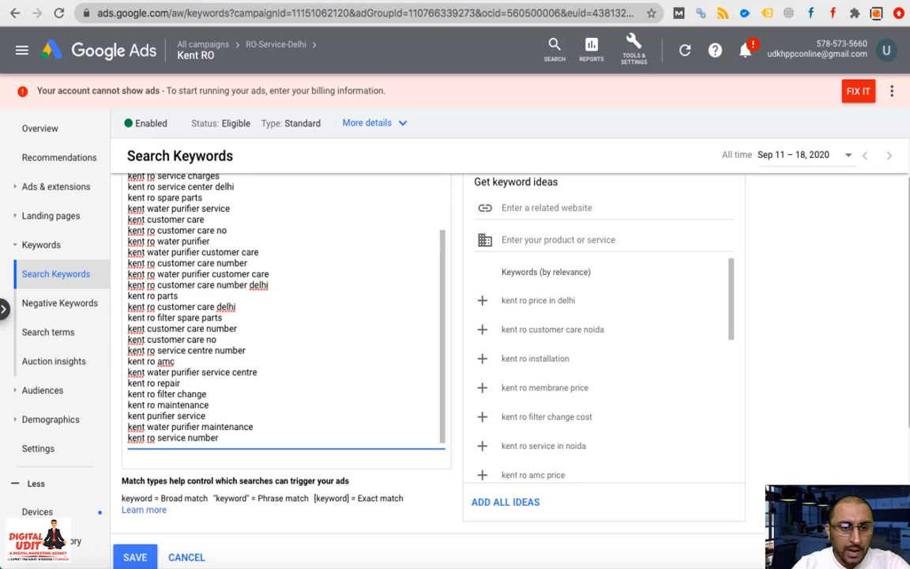
triple_click(167, 328)
key("BackSpace")
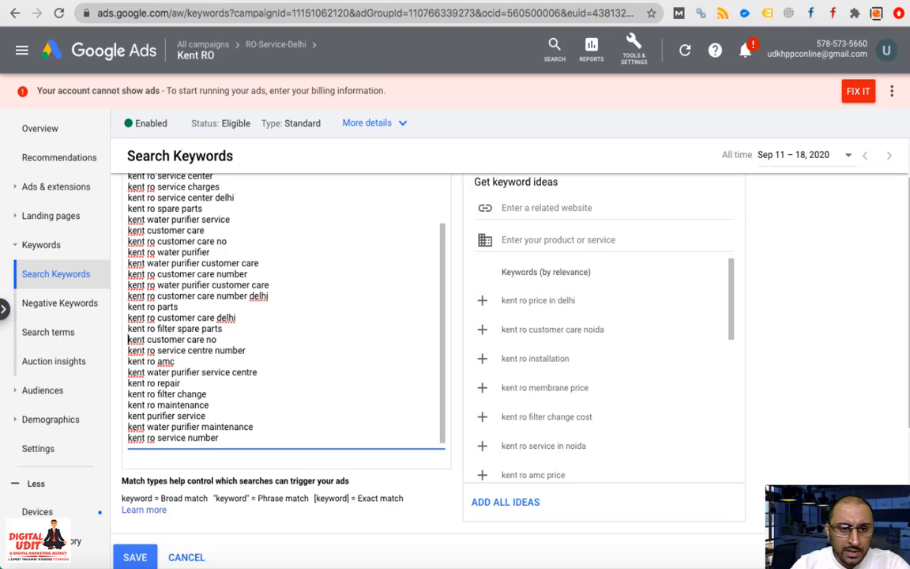
triple_click(174, 340)
key("BackSpace")
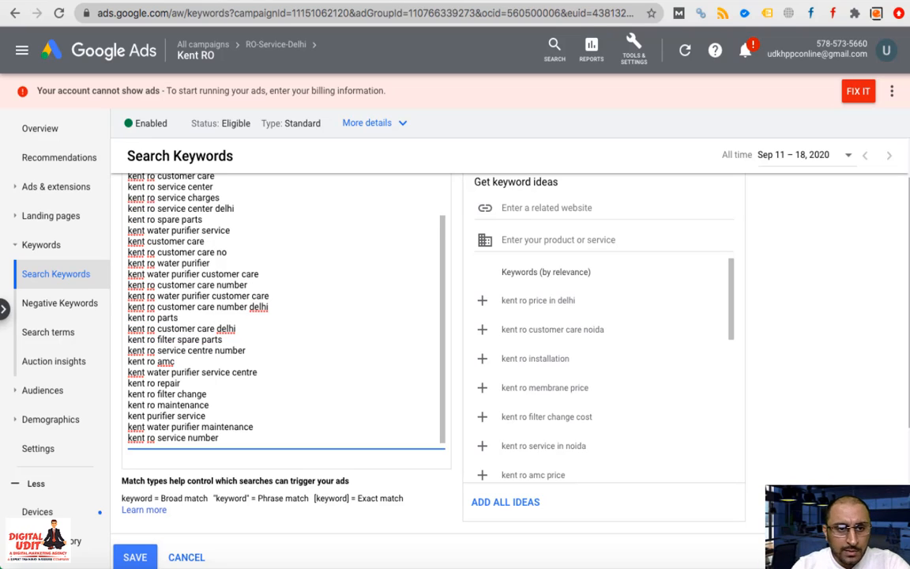
triple_click(174, 241)
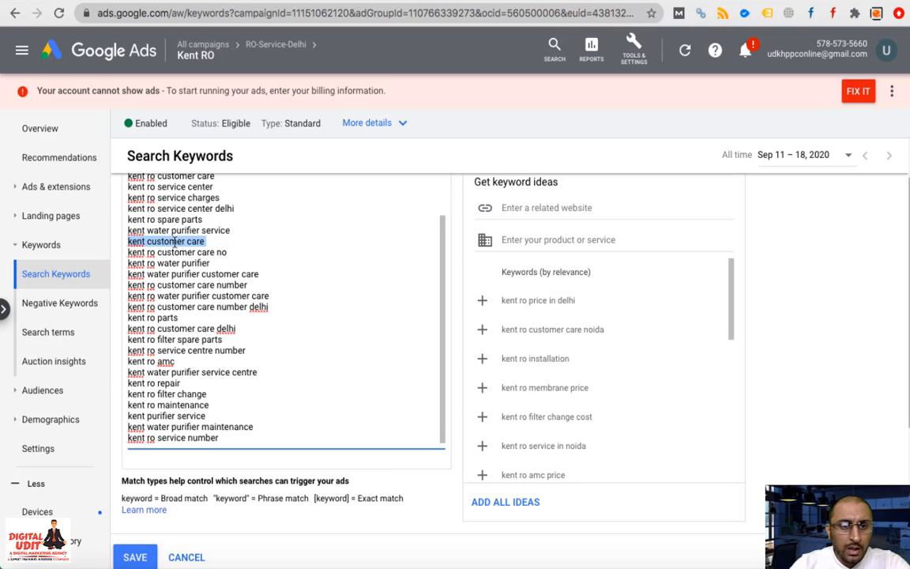
key("BackSpace")
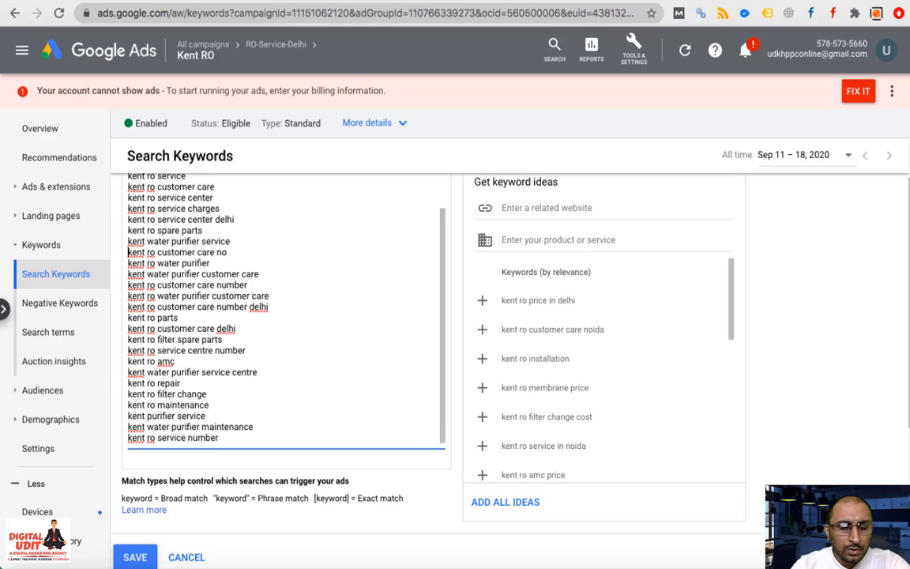
Delete the kent ro service center delhi, customer care number delhi and customer care delhi lines
triple_click(186, 243)
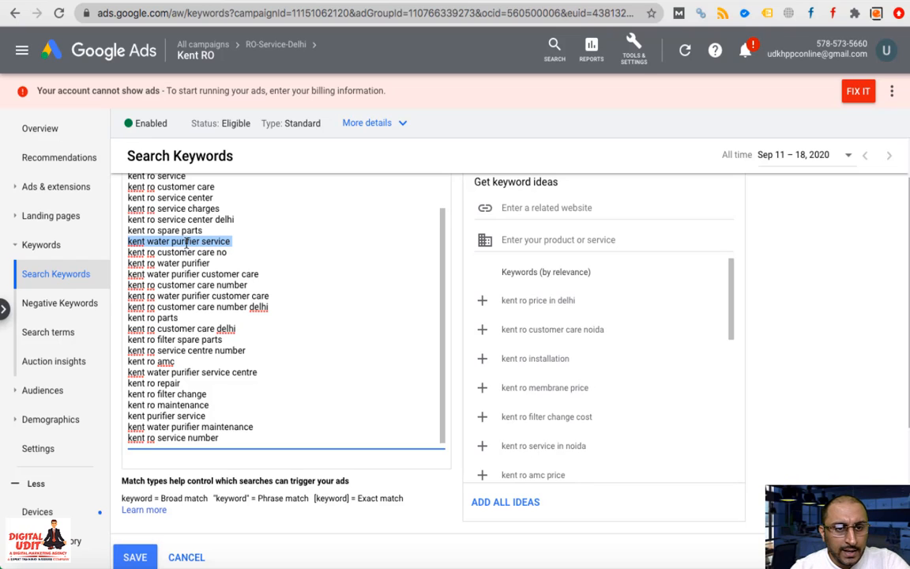
scroll(185, 244, "up", 1)
triple_click(175, 243)
key("BackSpace")
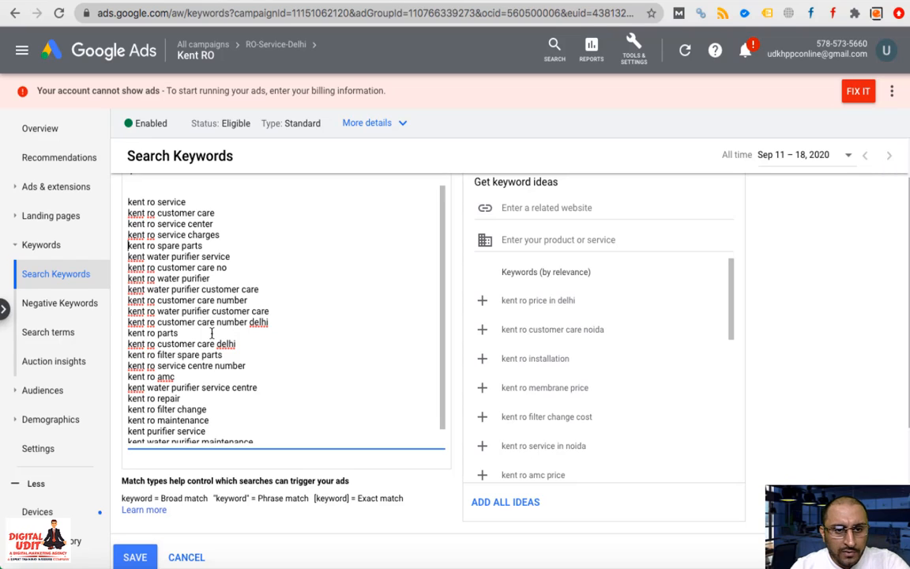
triple_click(170, 322)
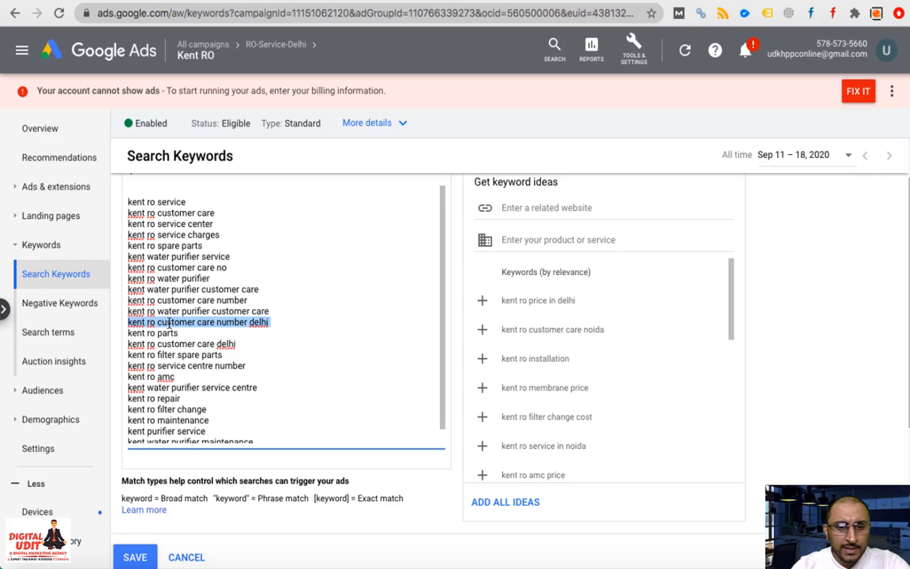
key("BackSpace")
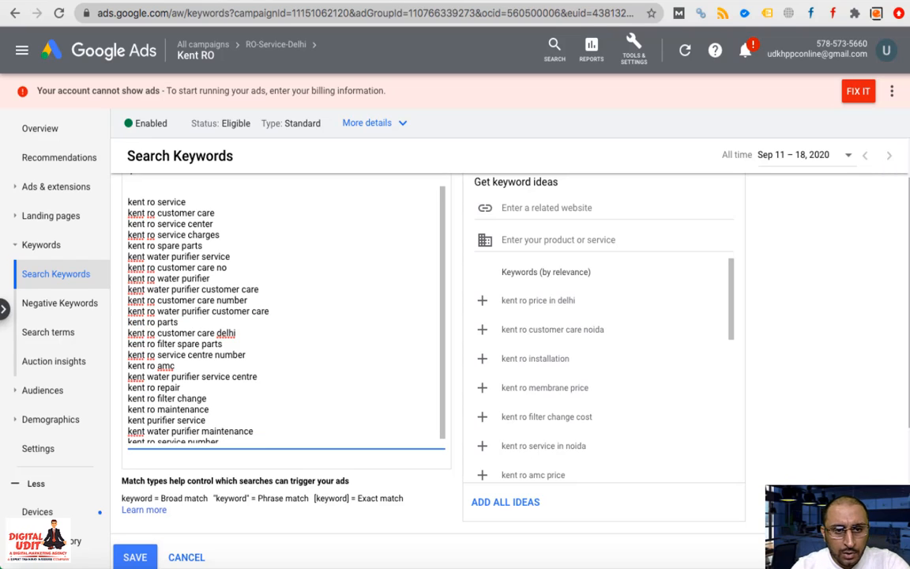
triple_click(178, 332)
key("BackSpace")
scroll(201, 404, "down", 2)
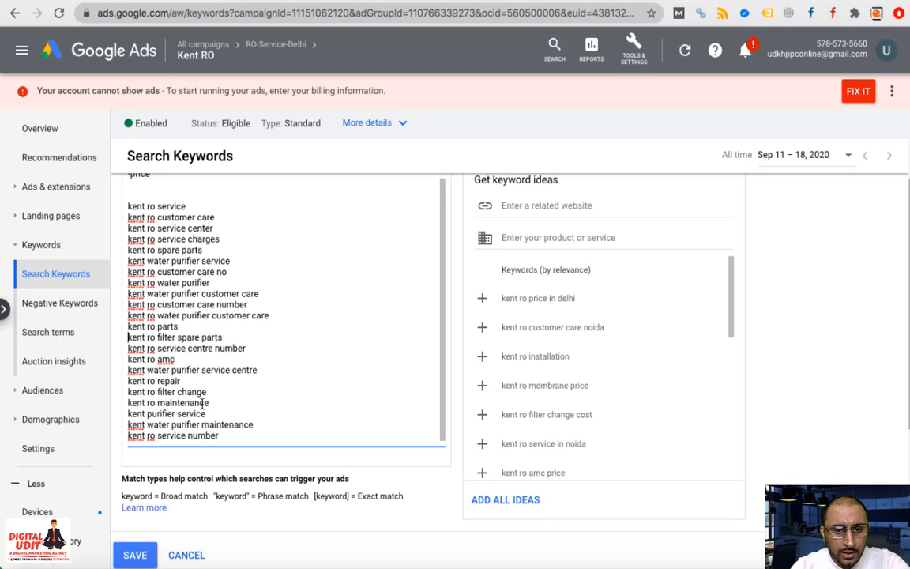
scroll(203, 404, "up", 1)
scroll(202, 404, "up", 3)
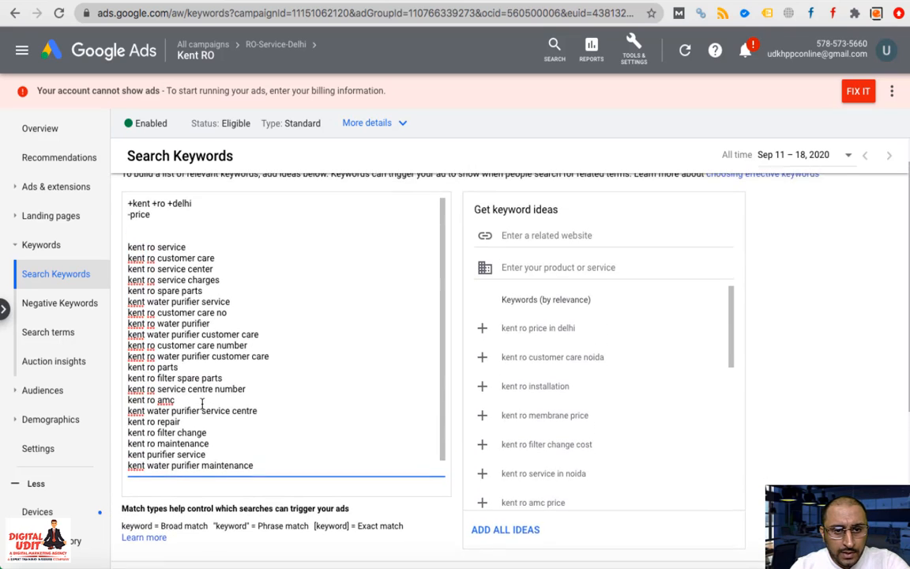
scroll(203, 404, "up", 1)
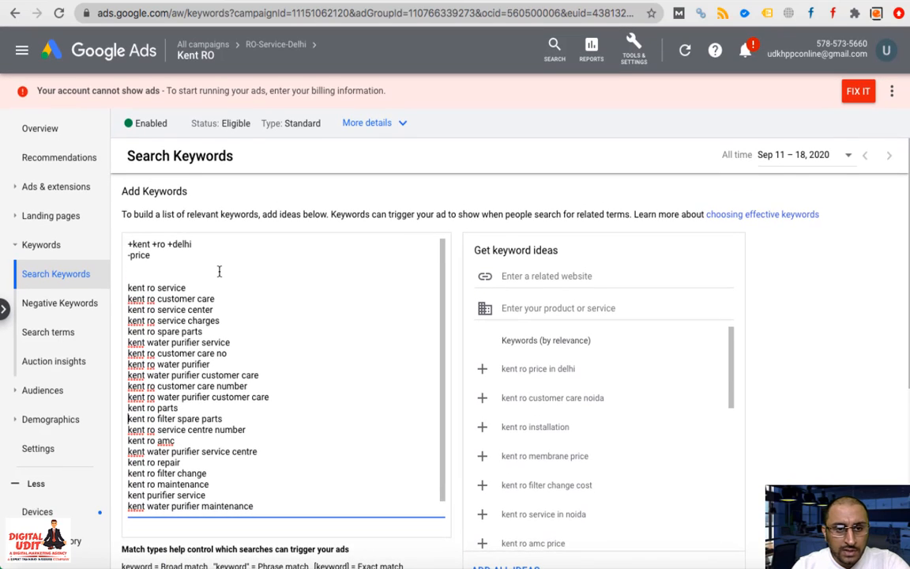
Add '+kent +ro +service' on a new line below -price
left_click(159, 270)
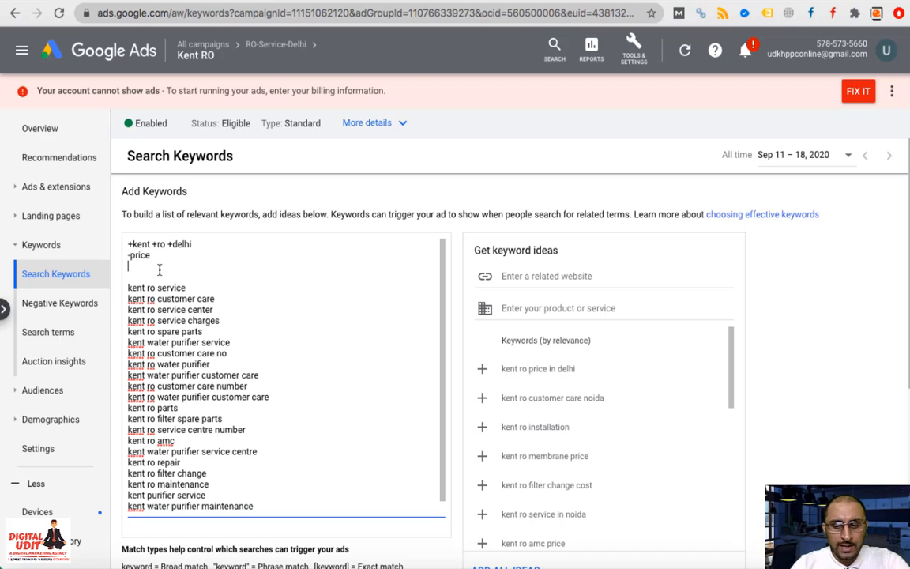
type("_kent")
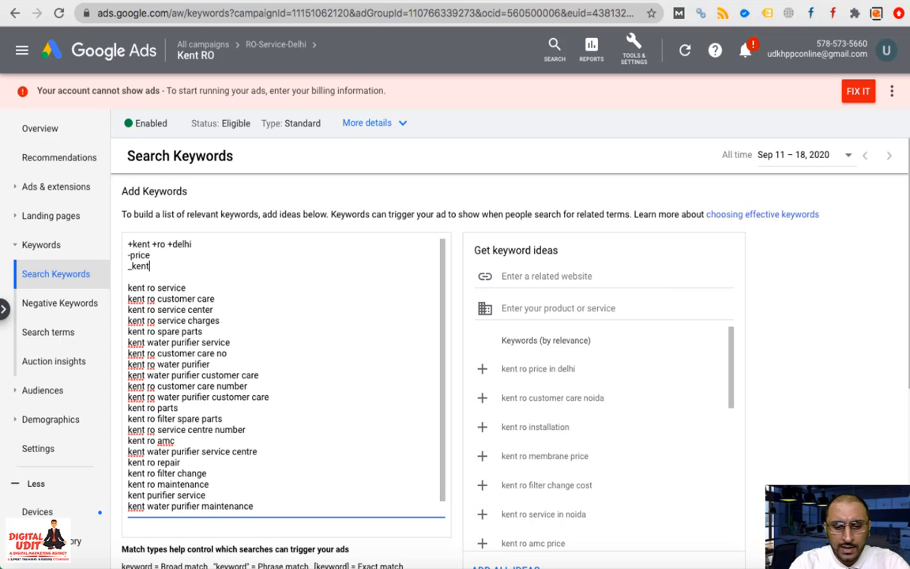
type(" +ro")
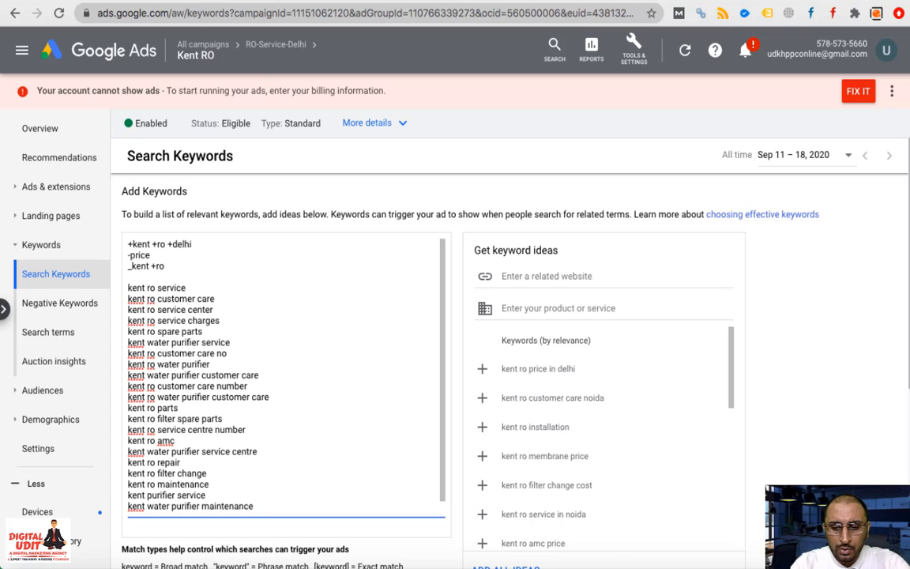
type(" +service")
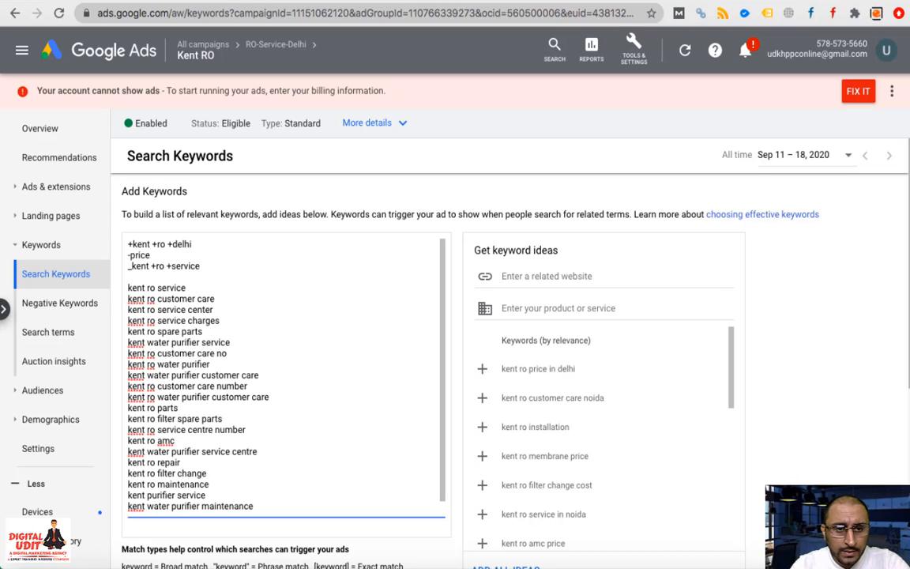
left_click(133, 269)
key("BackSpace")
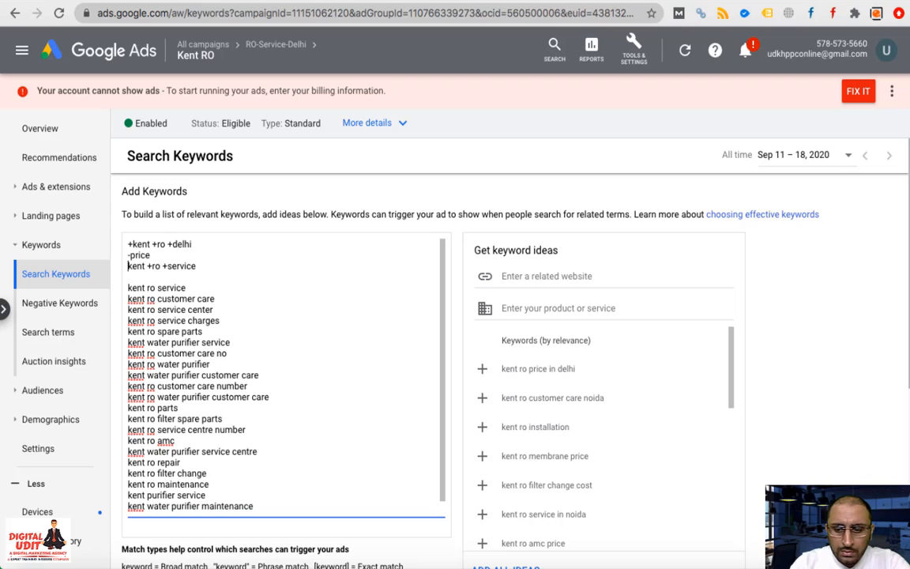
type("+")
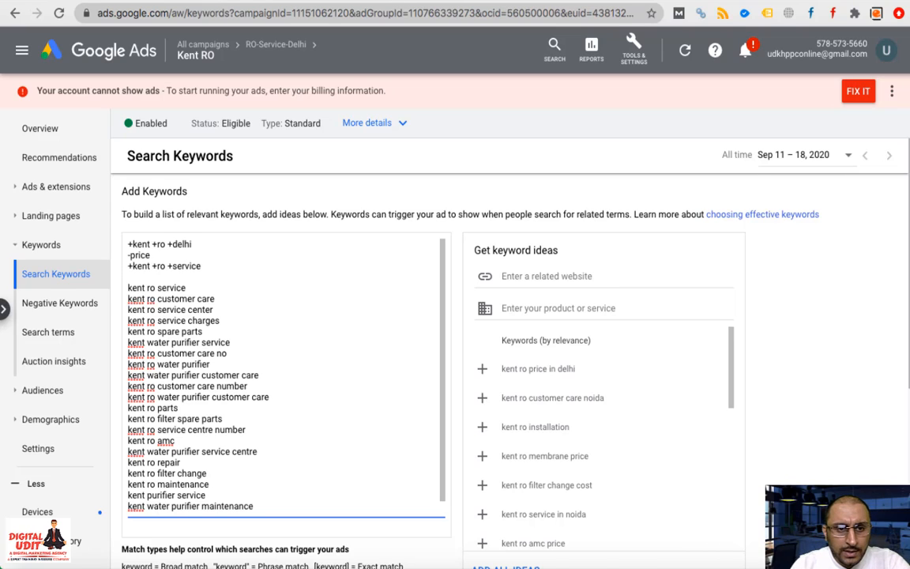
Delete the plain kent ro service, service center, service charges and service centre number lines
triple_click(158, 287)
key("BackSpace")
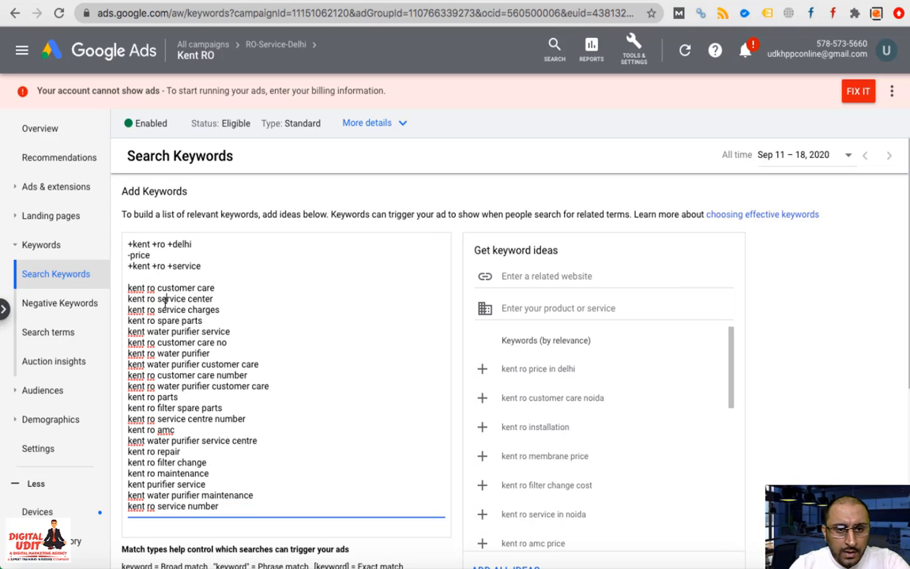
triple_click(158, 299)
key("BackSpace")
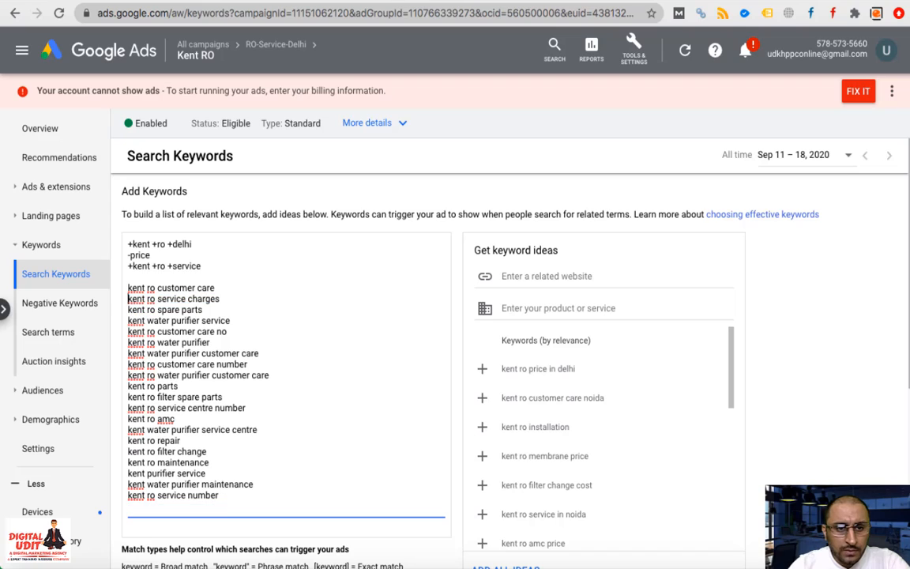
triple_click(168, 300)
key("BackSpace")
triple_click(174, 300)
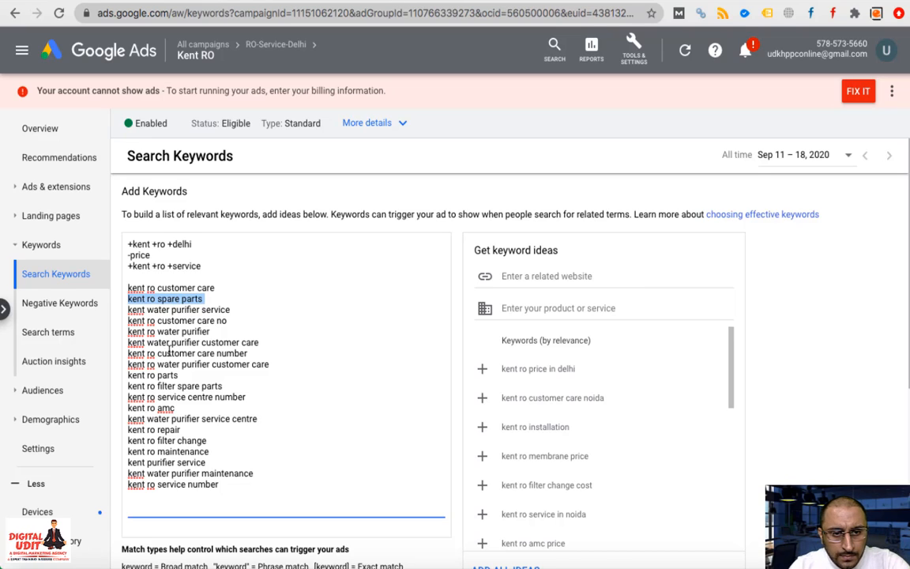
triple_click(163, 398)
key("BackSpace")
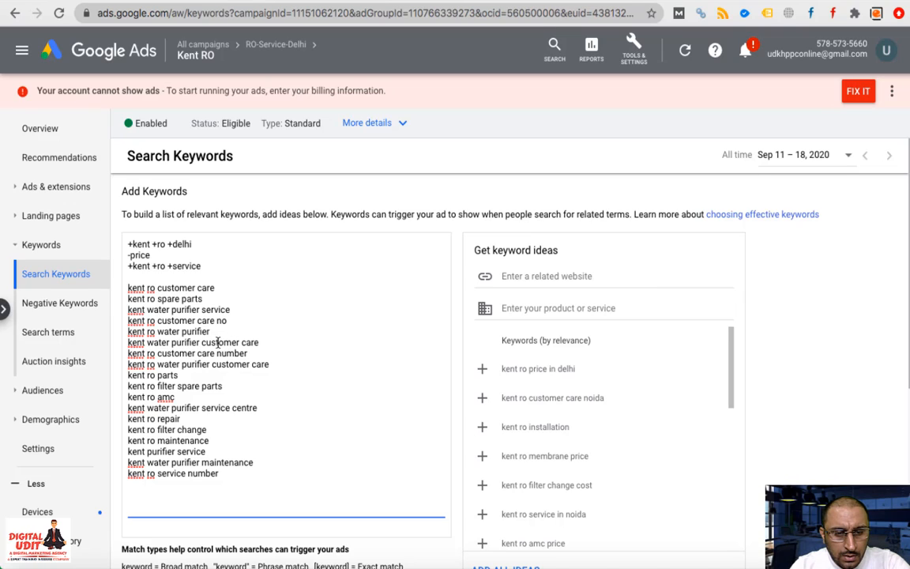
Add '+kent +ro +customer' and '+kent +water +purifier +customer' below the +kent +ro +service line
left_click(208, 267)
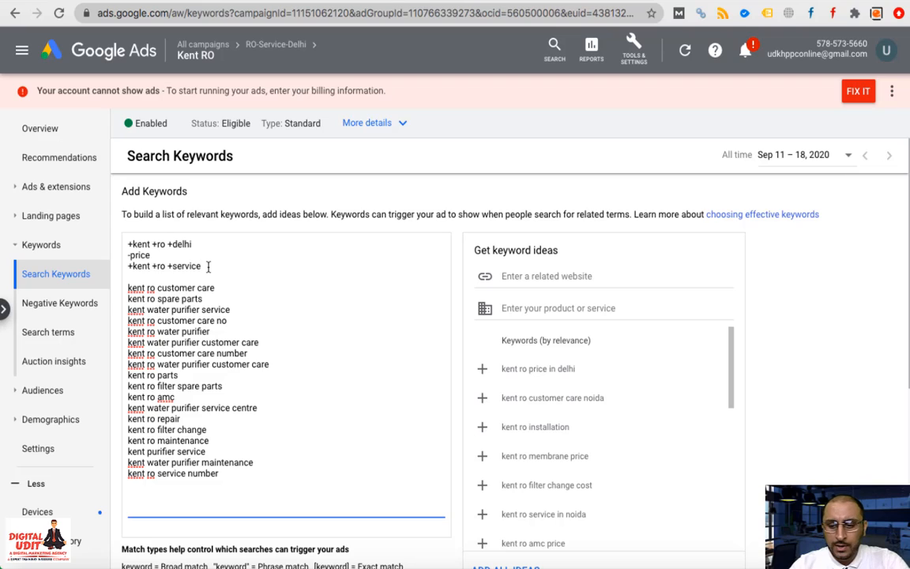
key("Return")
type("+k")
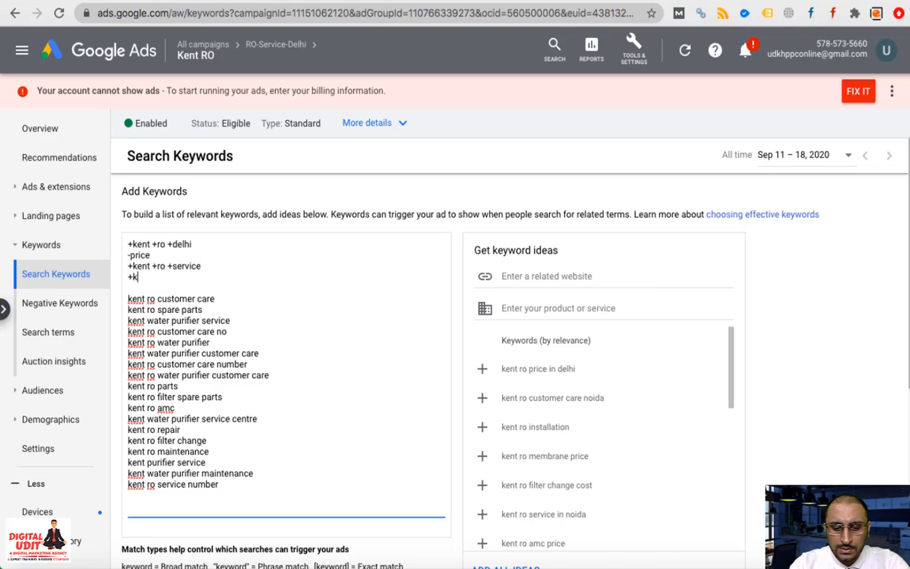
type("ent +")
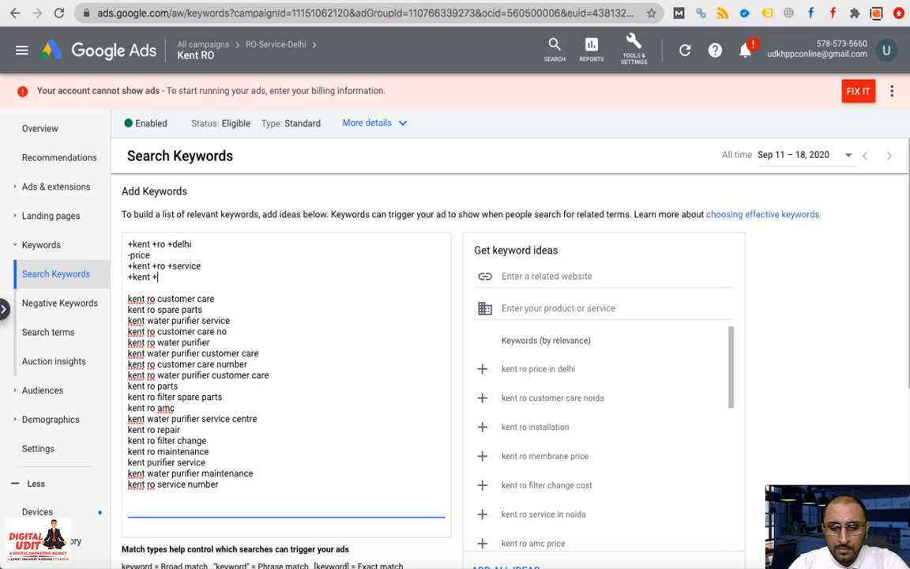
type("ro")
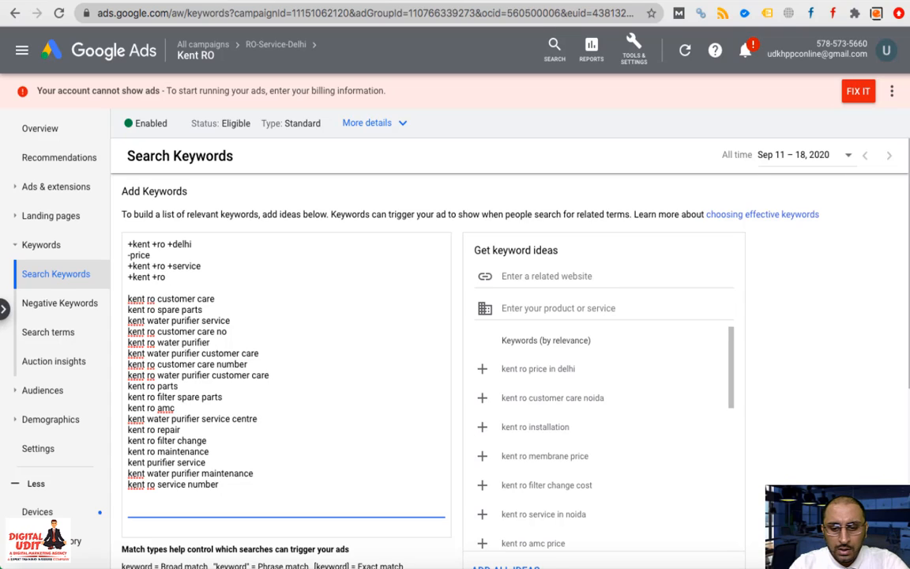
type(" +cust")
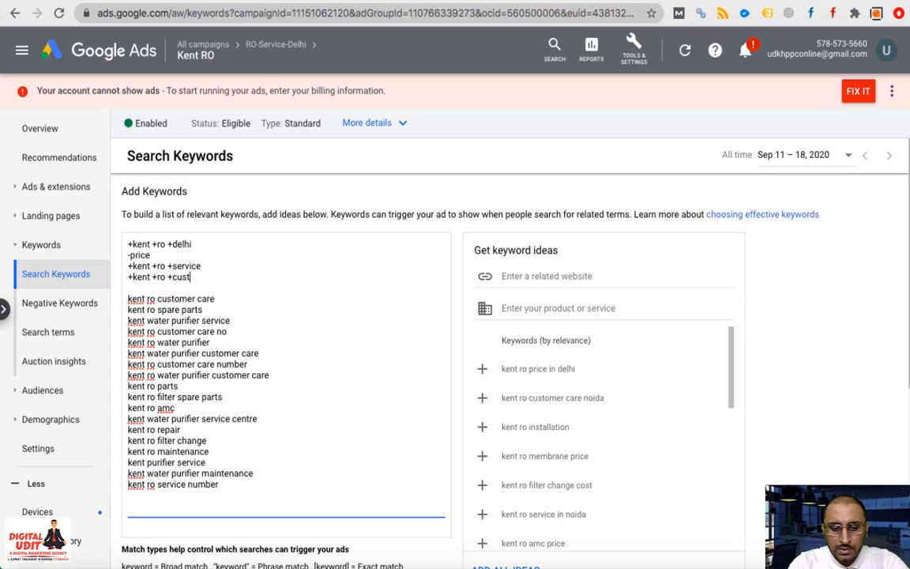
type("omer")
key("shift+Up")
key("super+c")
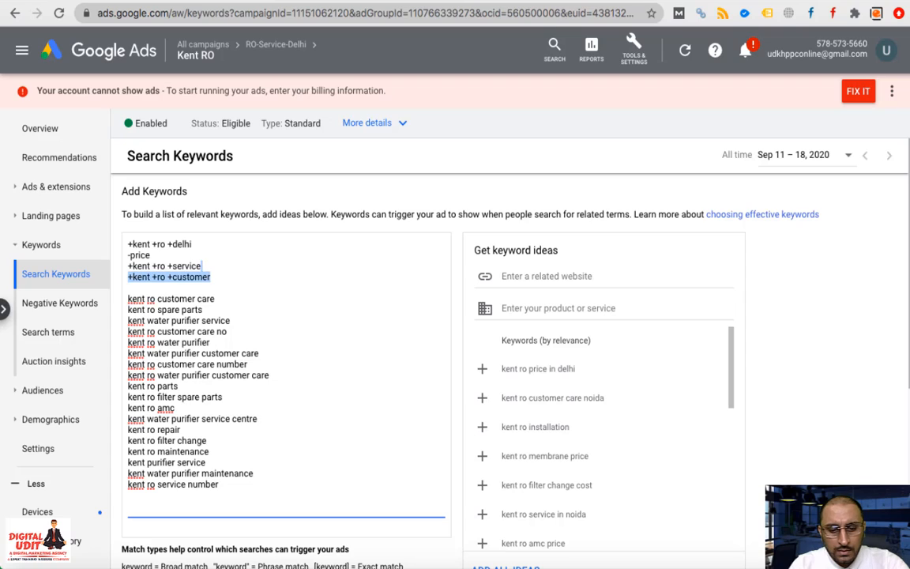
key("Down")
key("Return")
key("Up")
key("super+v")
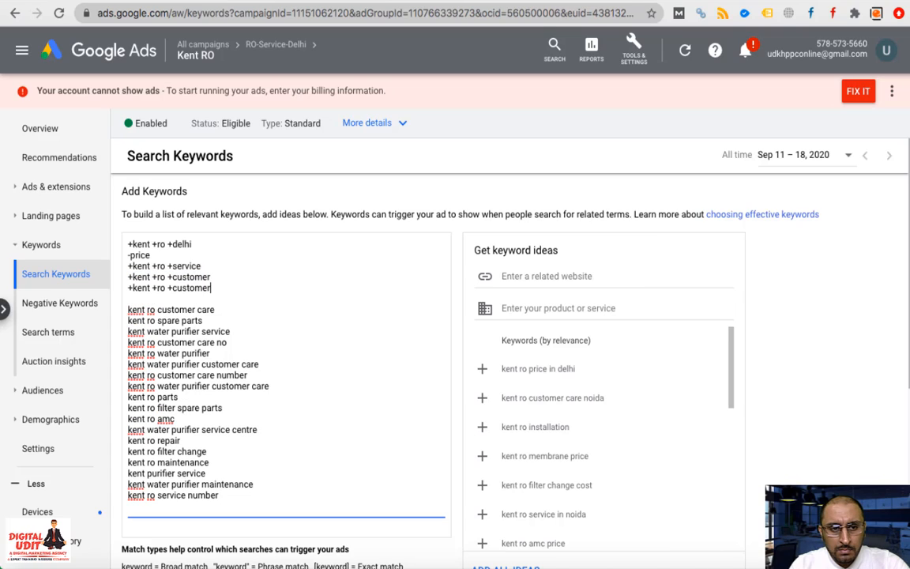
key("Left")
key("Left")
key("Left")
key("Left")
key("Left")
key("Left")
key("Left")
key("Left")
key("Left")
key("Left")
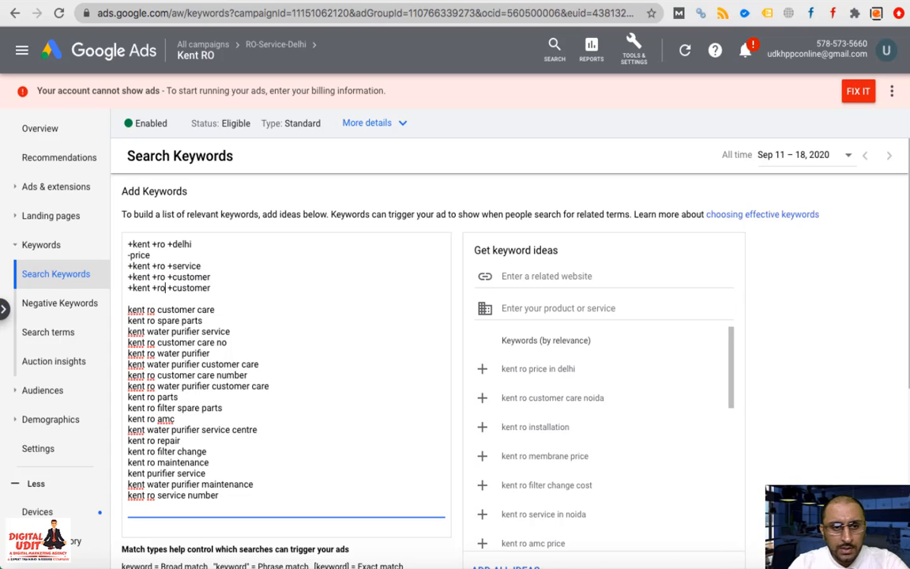
key("BackSpace")
key("BackSpace")
type("water ")
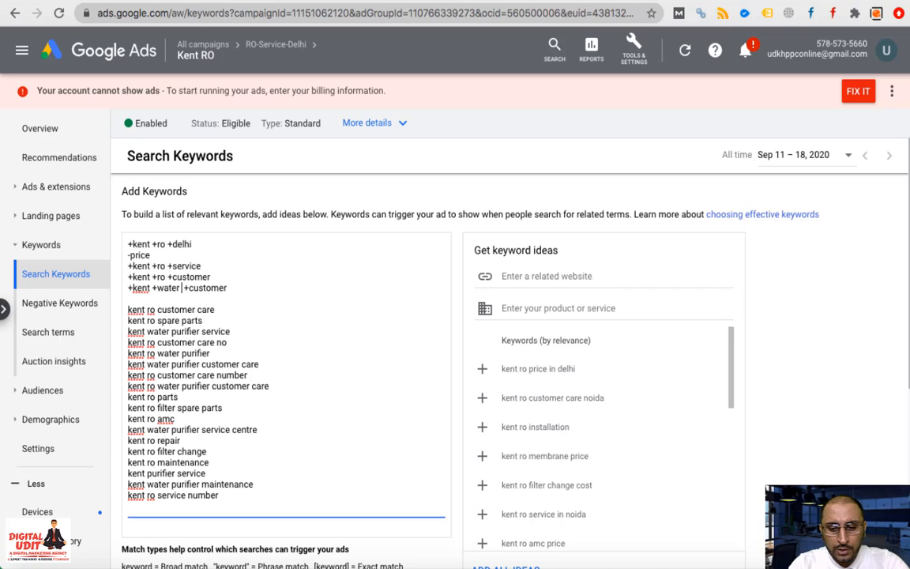
type("+")
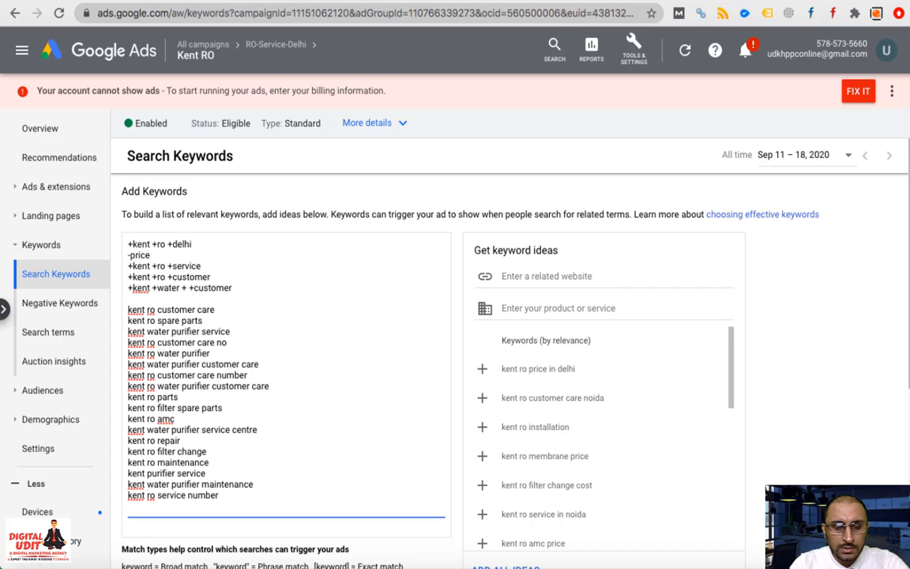
type("purifi")
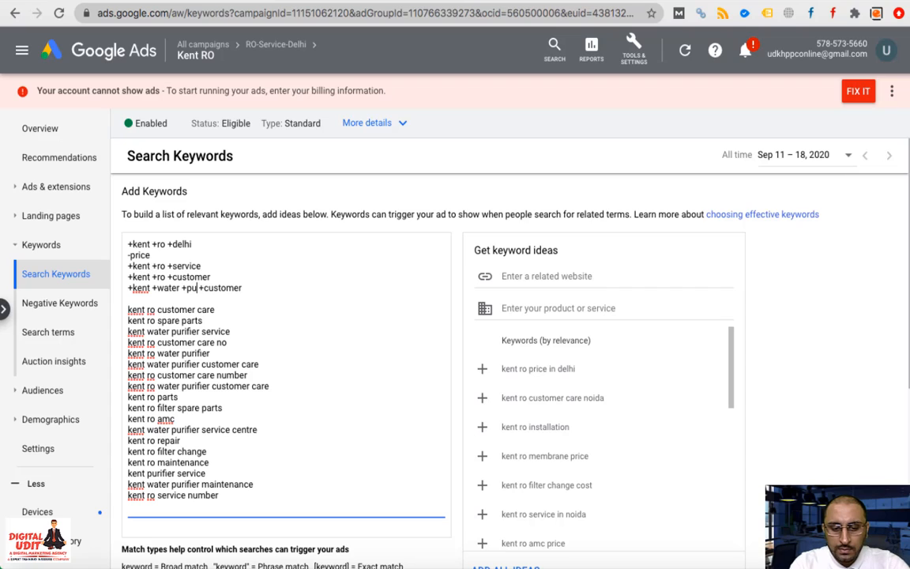
type("er")
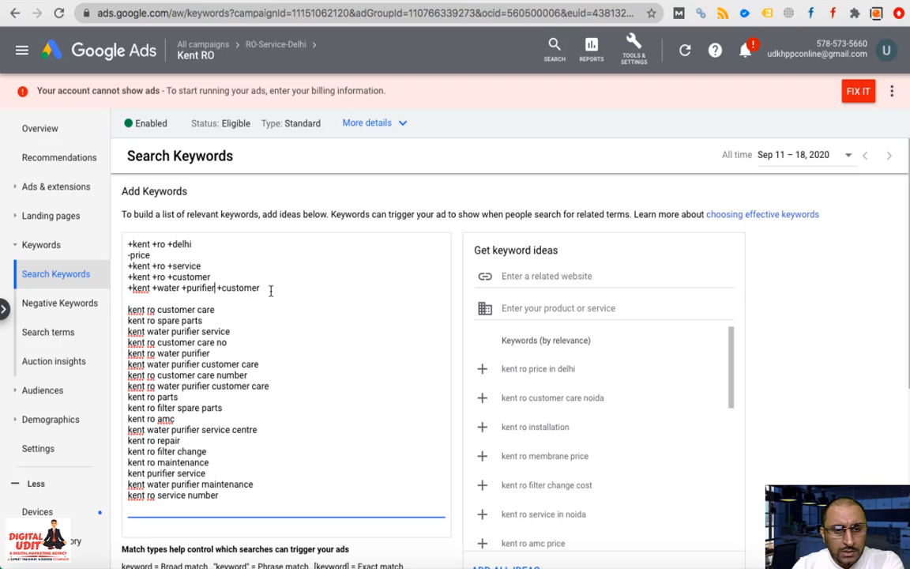
Delete the kent ro water purifier customer care and kent water purifier customer care lines
triple_click(184, 387)
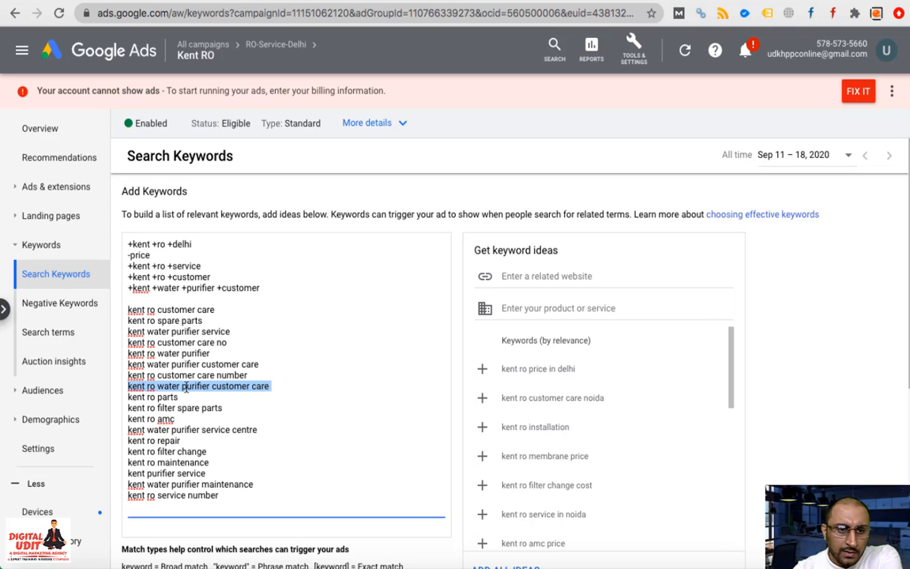
key("BackSpace")
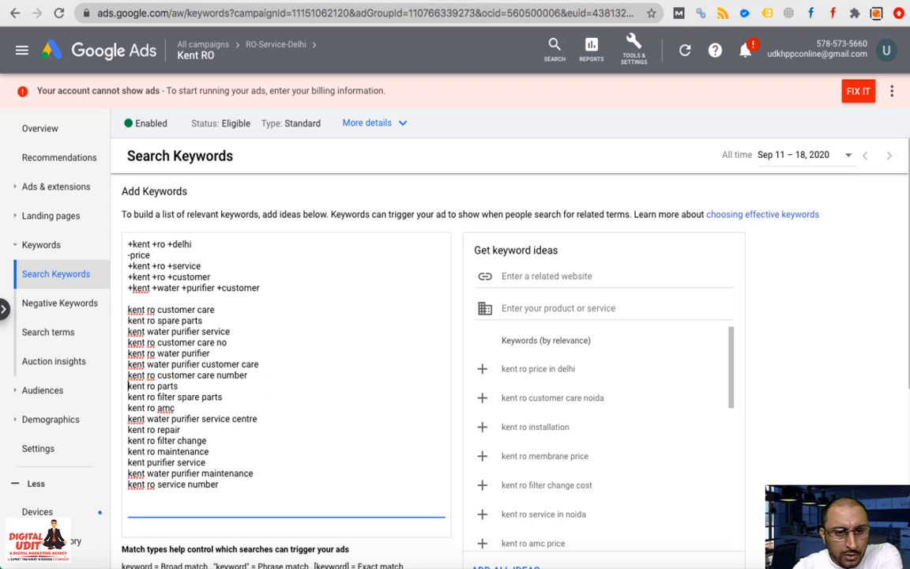
triple_click(173, 364)
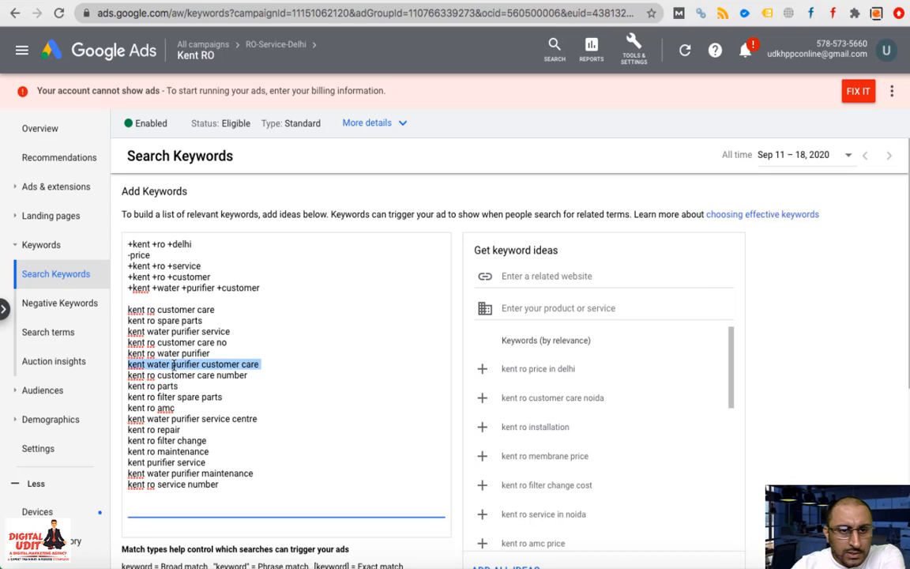
key("BackSpace")
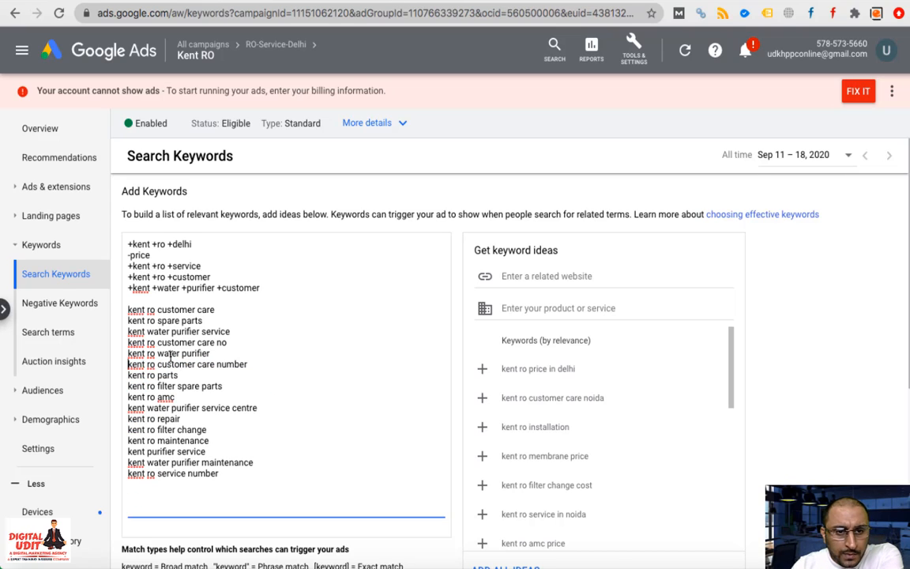
triple_click(171, 356)
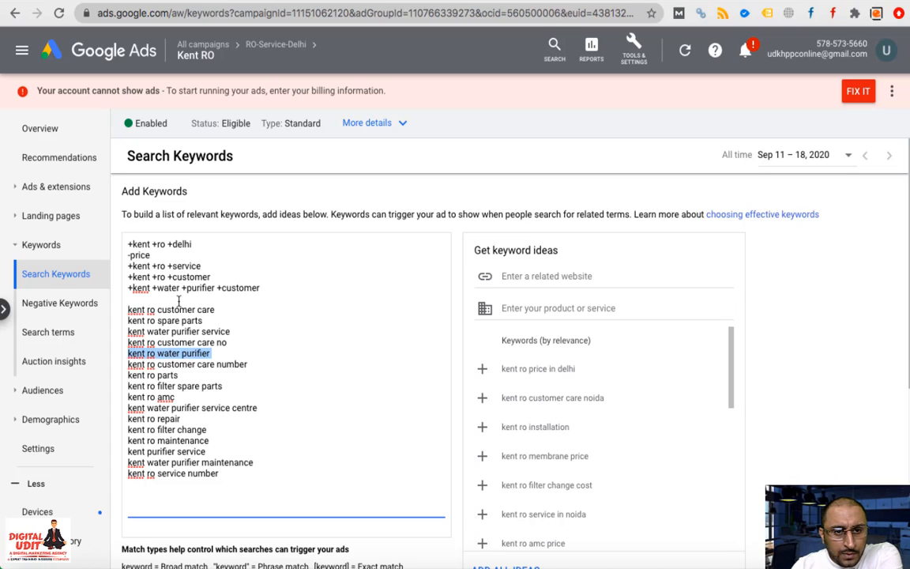
Add '+kent +ro +water +purifier' and delete the plain kent ro water purifier and customer care no lines
left_click(269, 289)
key("Return")
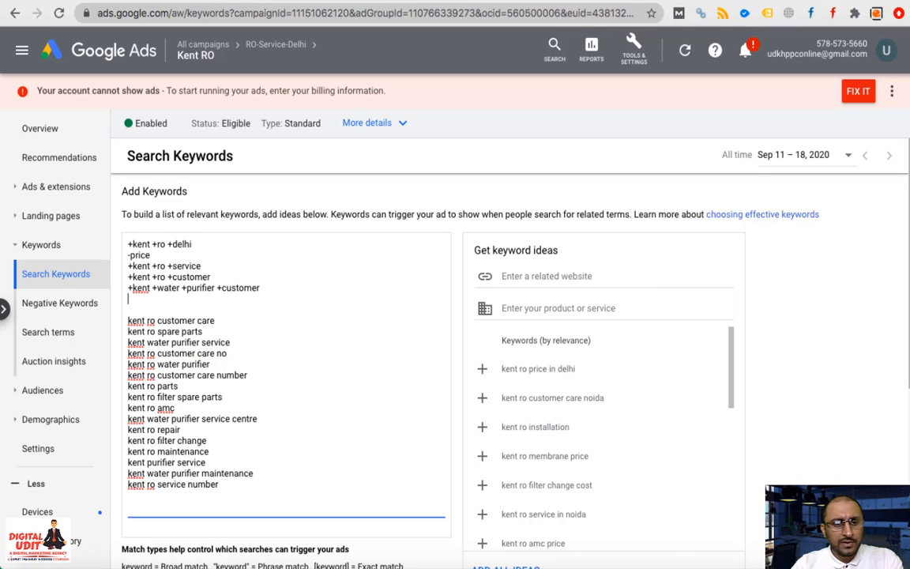
type("+ken")
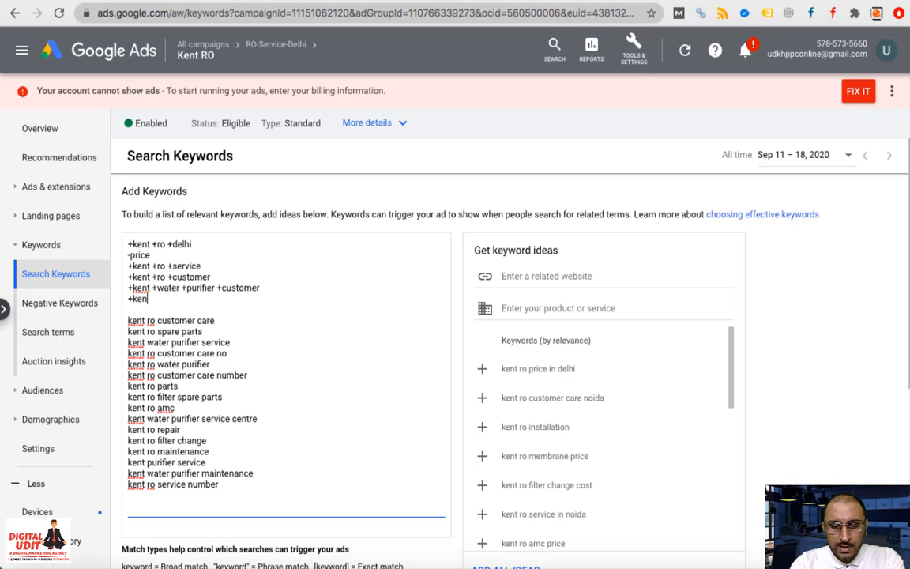
type("t +")
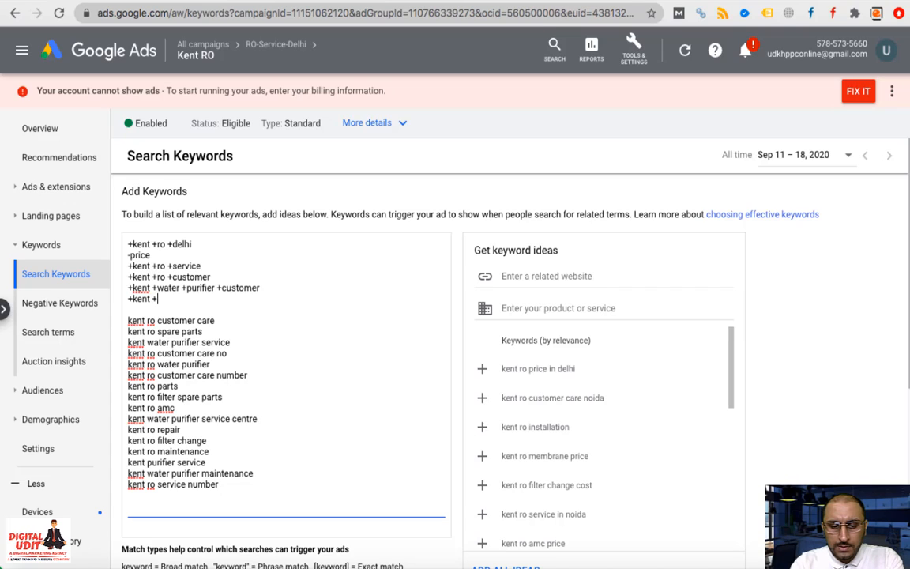
type("ro +w")
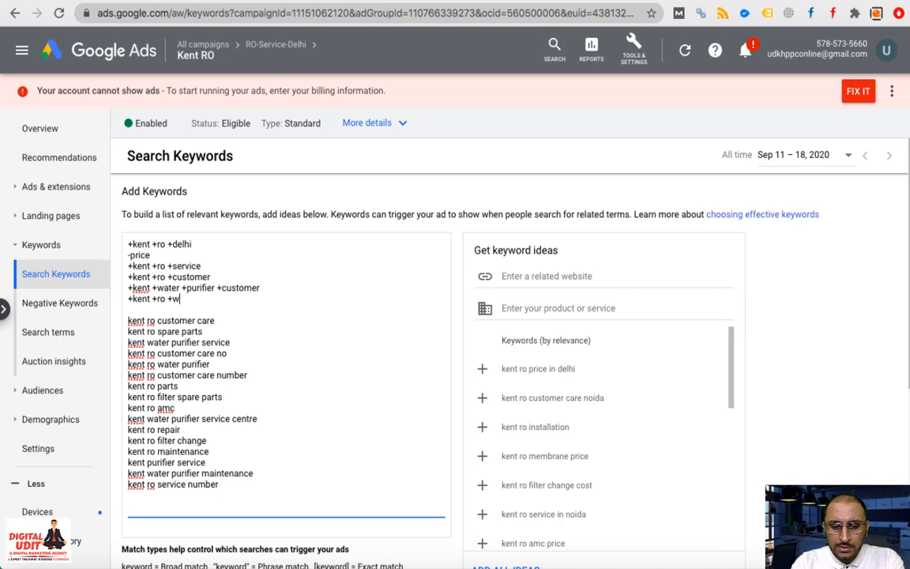
type("ater +")
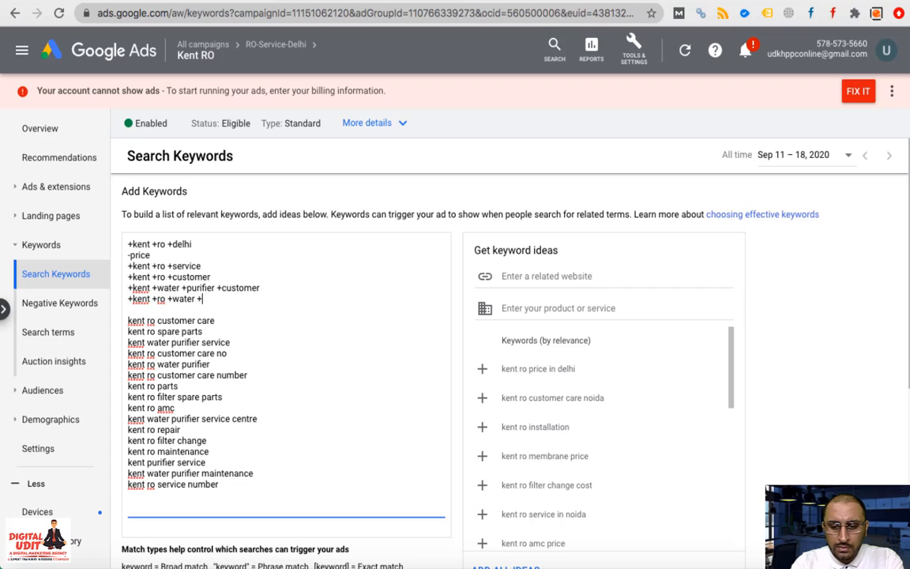
type("purifier")
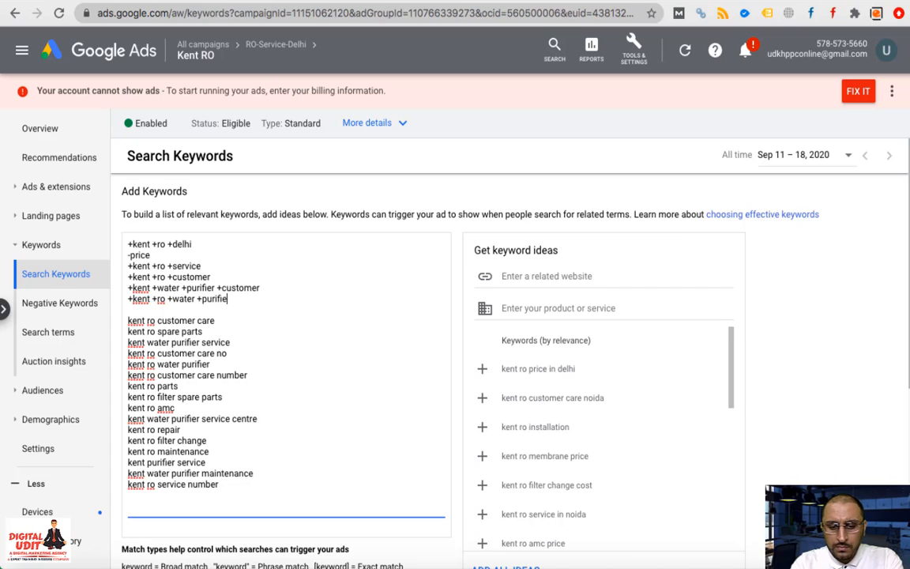
triple_click(181, 364)
key("BackSpace")
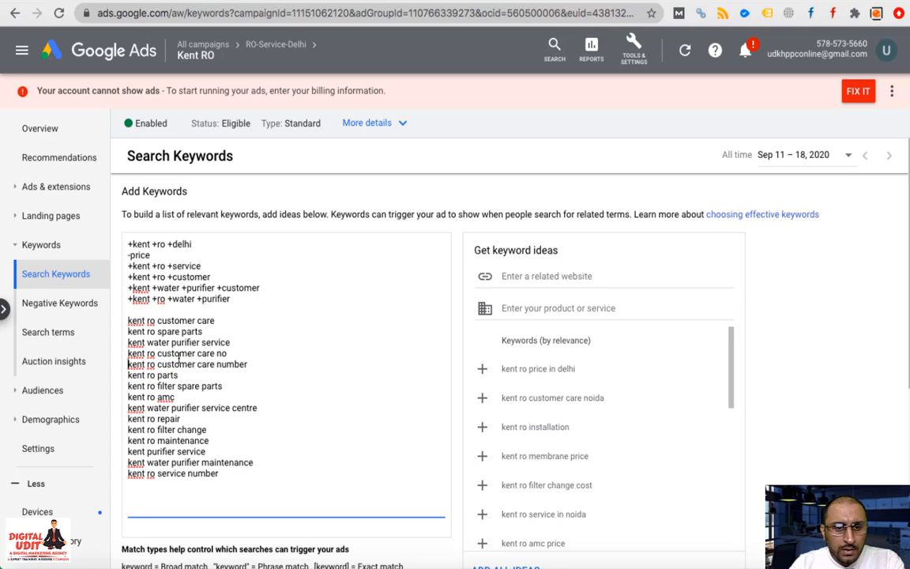
triple_click(180, 355)
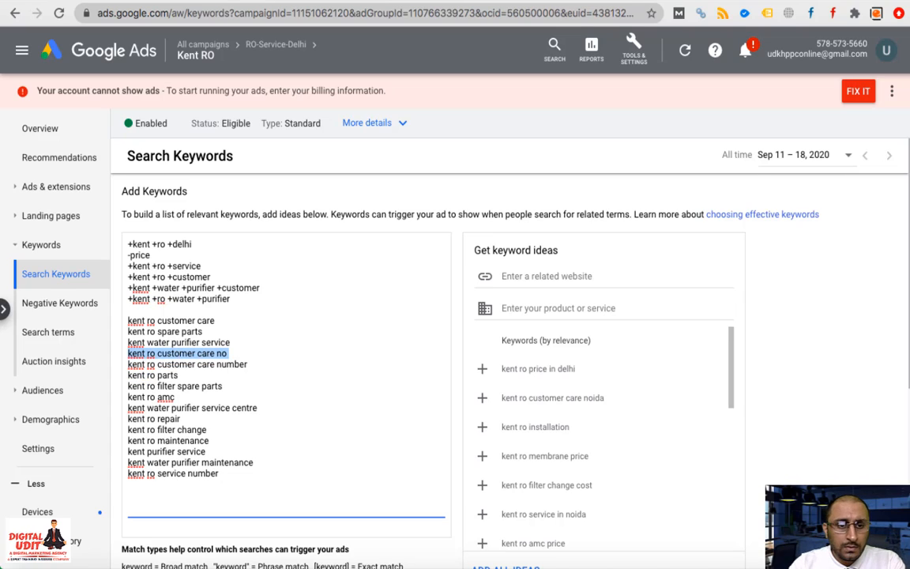
key("BackSpace")
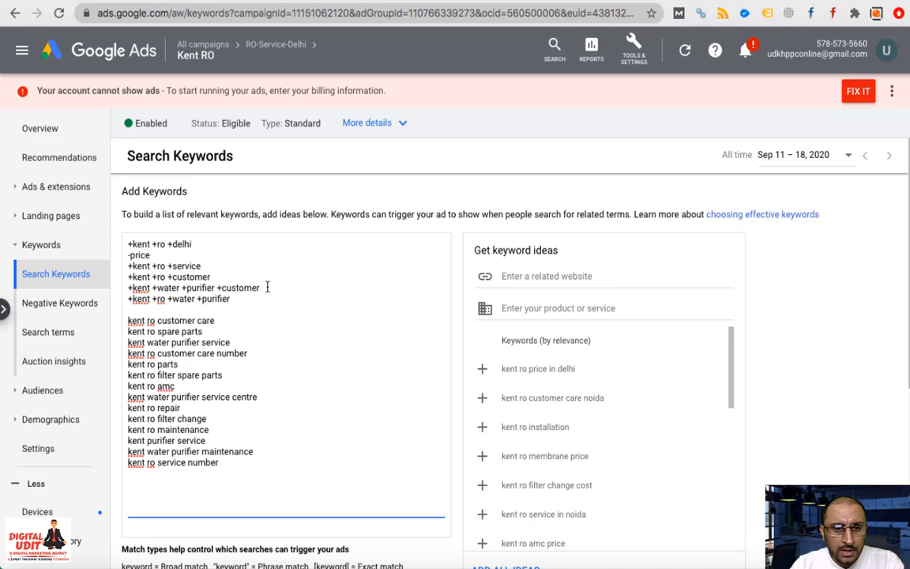
Duplicate the +kent +water +purifier +customer line as '+kent +water +purifier +service'
left_click_drag(265, 288, 125, 294)
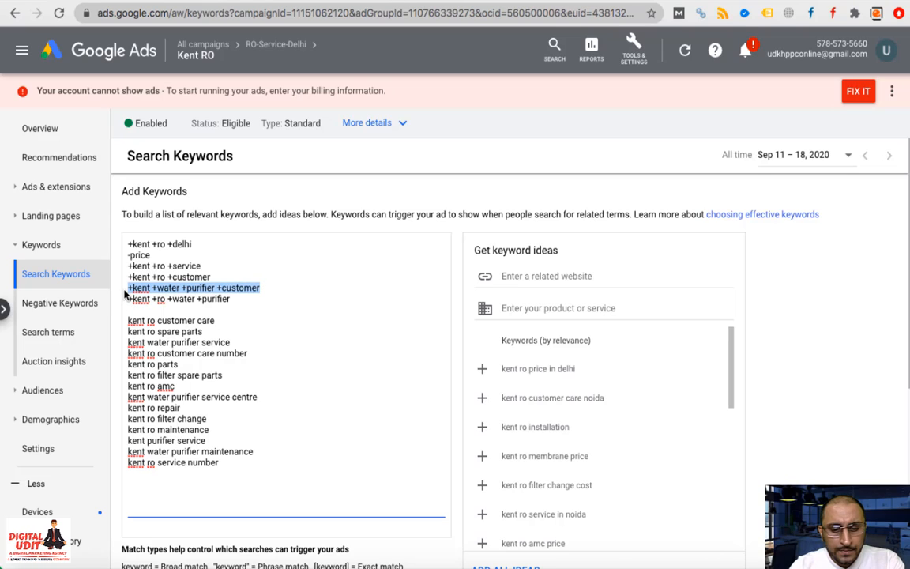
key("ctrl+c")
key("End")
key("Return")
key("ctrl+v")
key("BackSpace")
key("BackSpace")
key("BackSpace")
key("BackSpace")
key("BackSpace")
key("BackSpace")
key("BackSpace")
key("BackSpace")
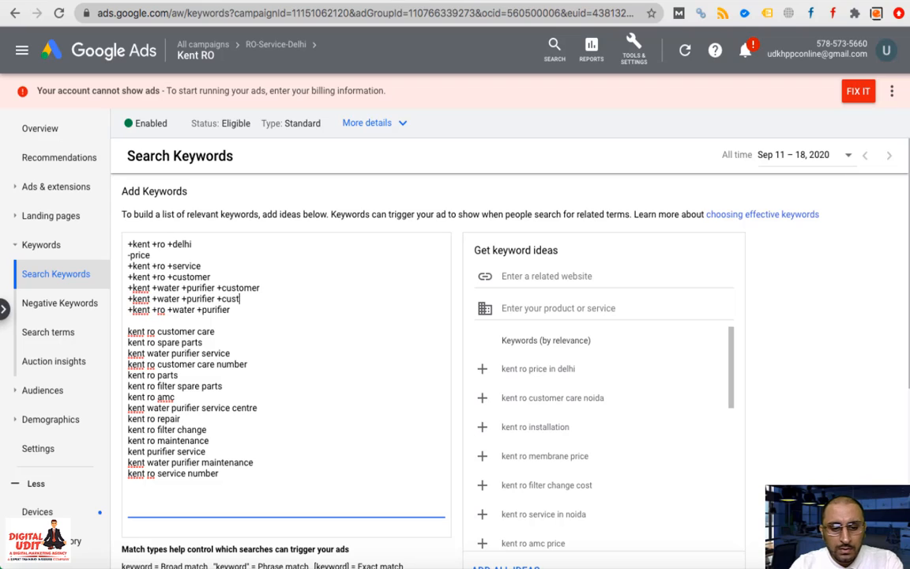
type("service")
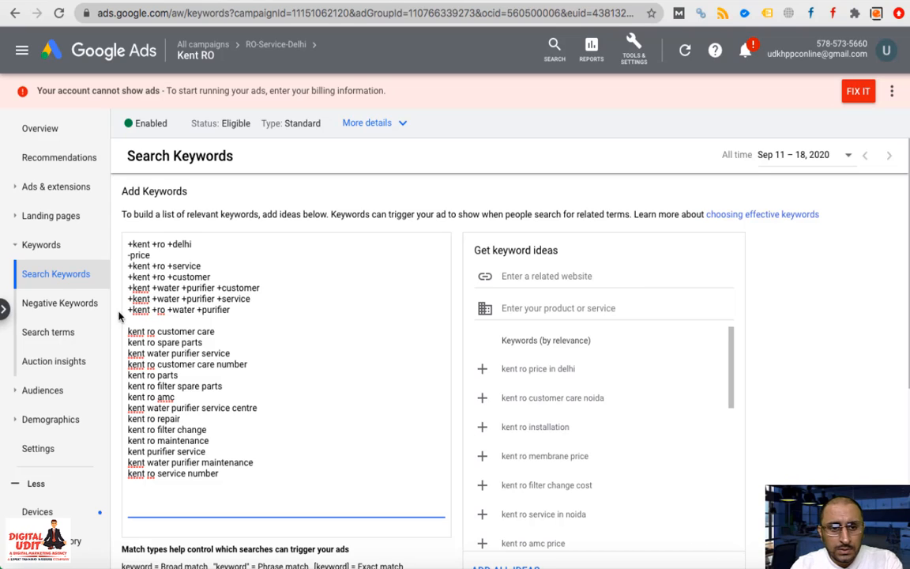
Delete the kent water purifier service, kent ro customer care number and water purifier service centre lines
triple_click(170, 353)
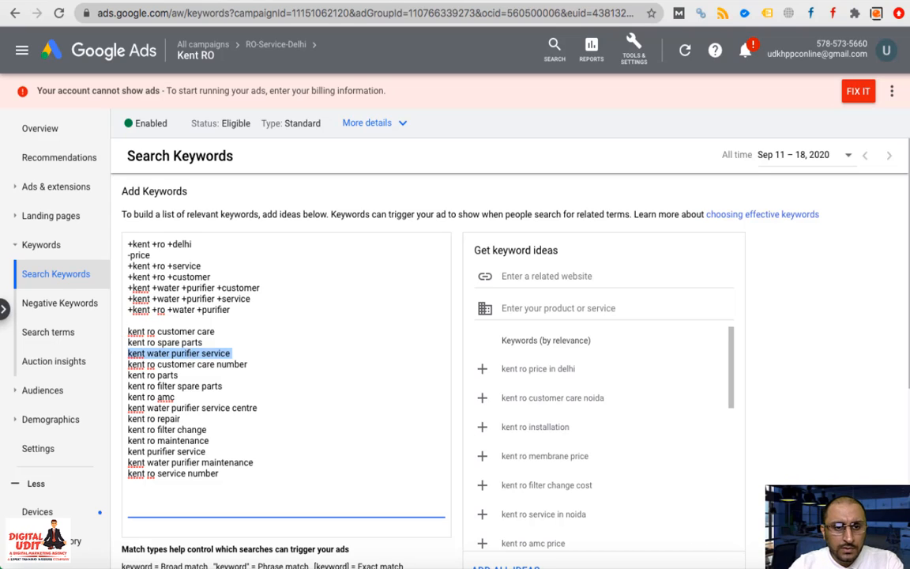
key("BackSpace")
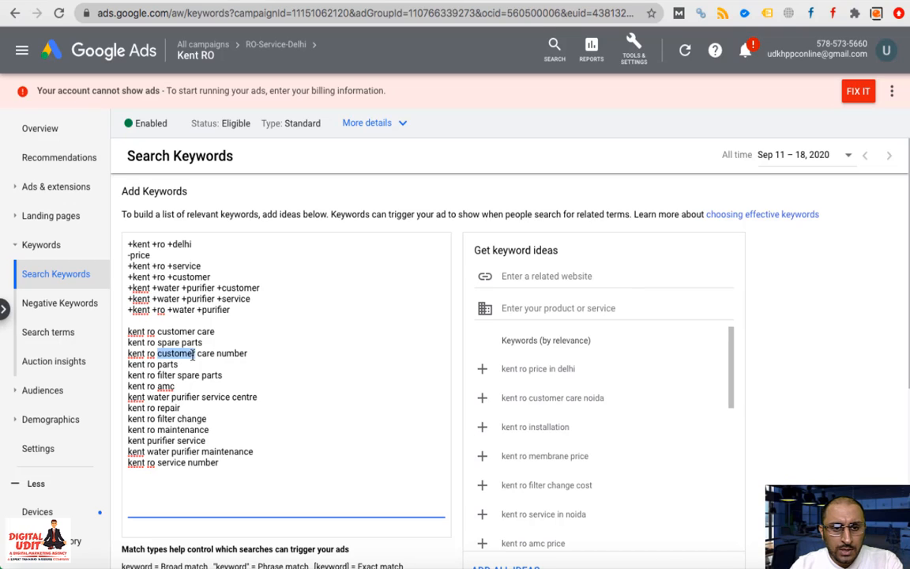
triple_click(193, 355)
key("BackSpace")
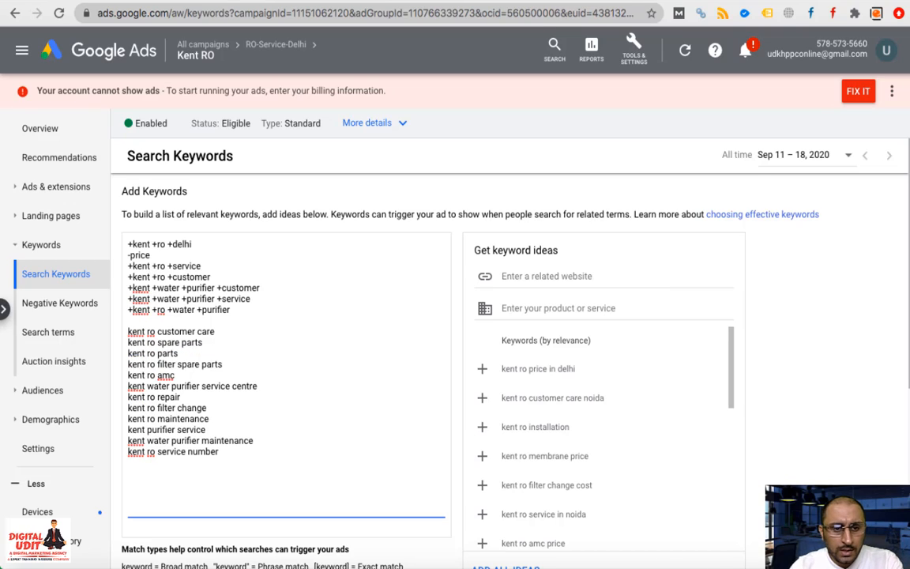
triple_click(194, 385)
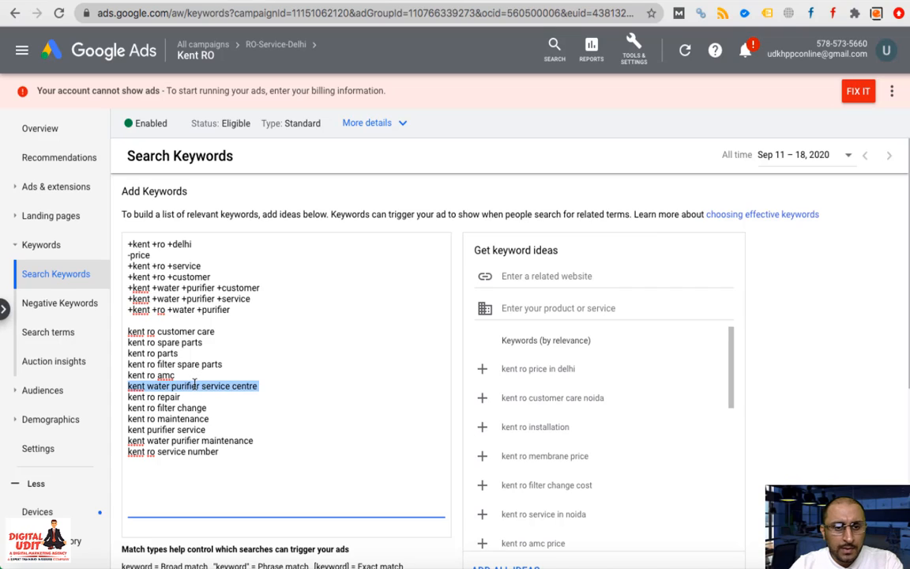
key("BackSpace")
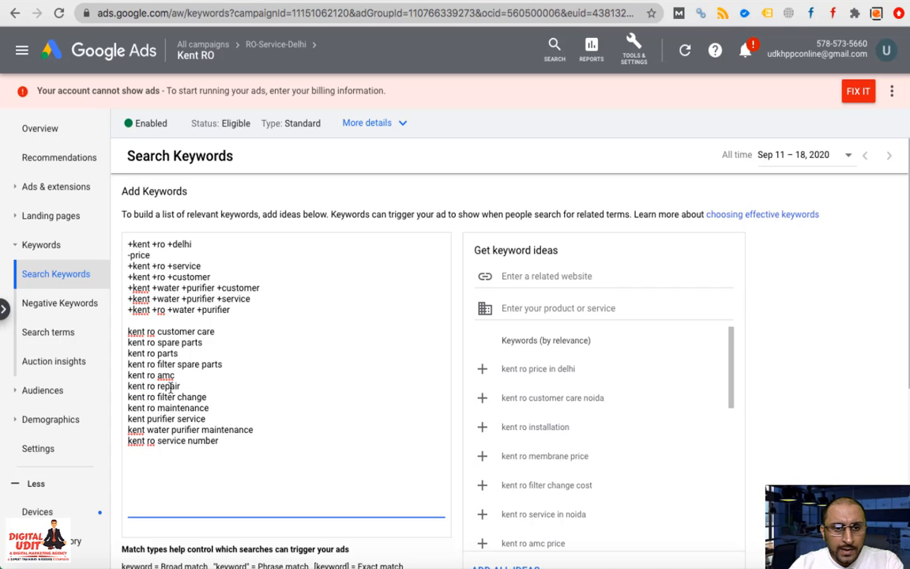
left_click_drag(204, 267, 116, 271)
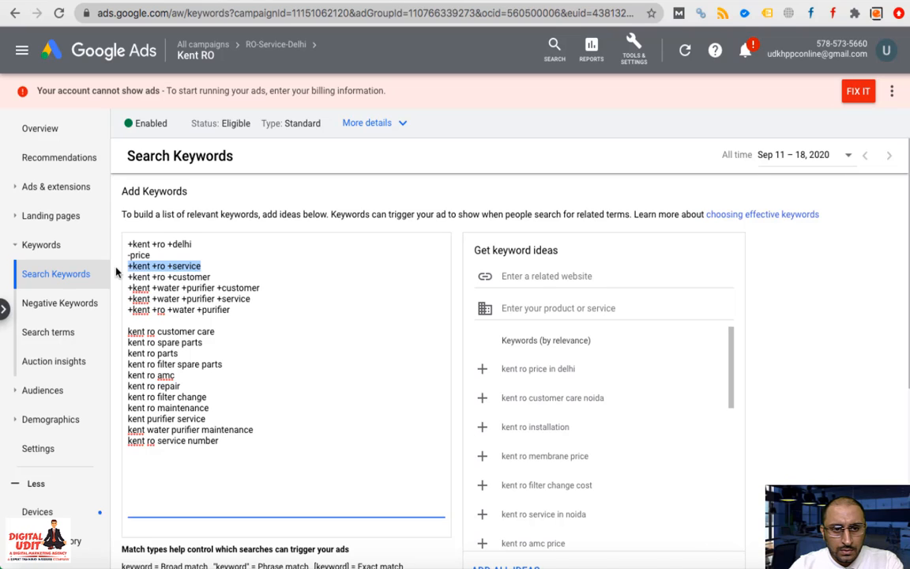
Add '+kent +ro +repair' from a copy of +kent +ro +service and remove plain kent ro repair
key("super+c")
key("Right")
key("Return")
key("super+v")
key("BackSpace")
key("BackSpace")
key("BackSpace")
key("BackSpace")
key("BackSpace")
key("BackSpace")
key("BackSpace")
type("repair")
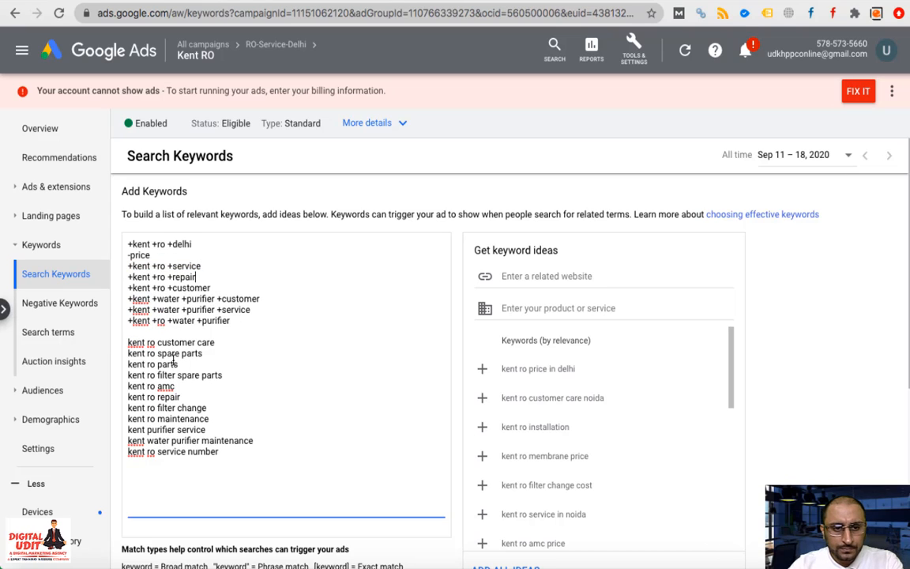
left_click_drag(181, 397, 126, 397)
key("BackSpace")
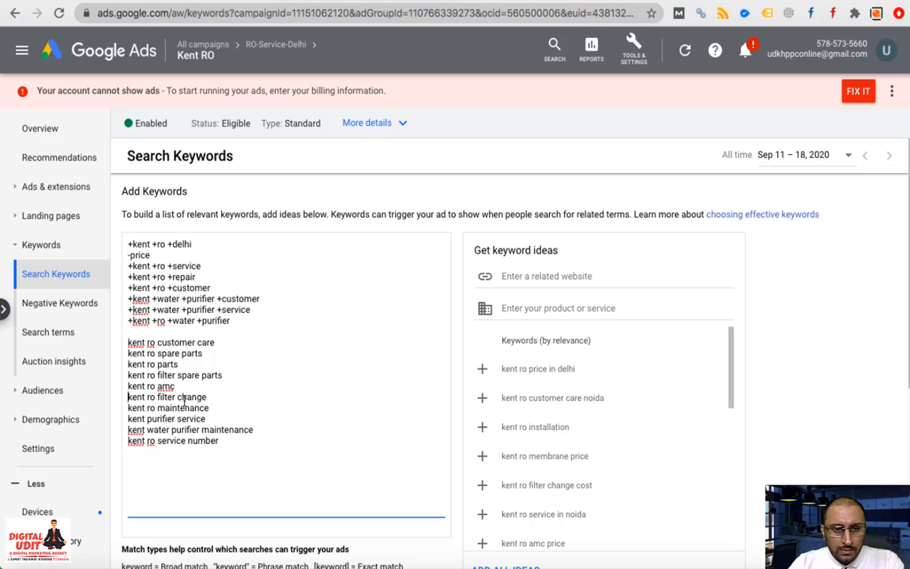
Edit the service line to '+kent +purifier +service' and delete the plain kent purifier service line
left_click(187, 310)
key("BackSpace")
key("BackSpace")
key("BackSpace")
key("BackSpace")
key("BackSpace")
key("BackSpace")
key("BackSpace")
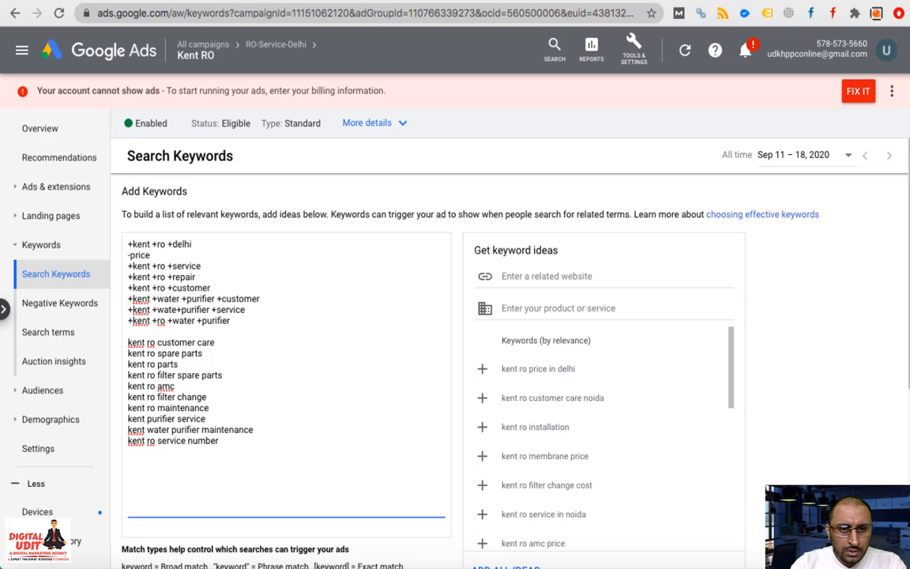
key("BackSpace")
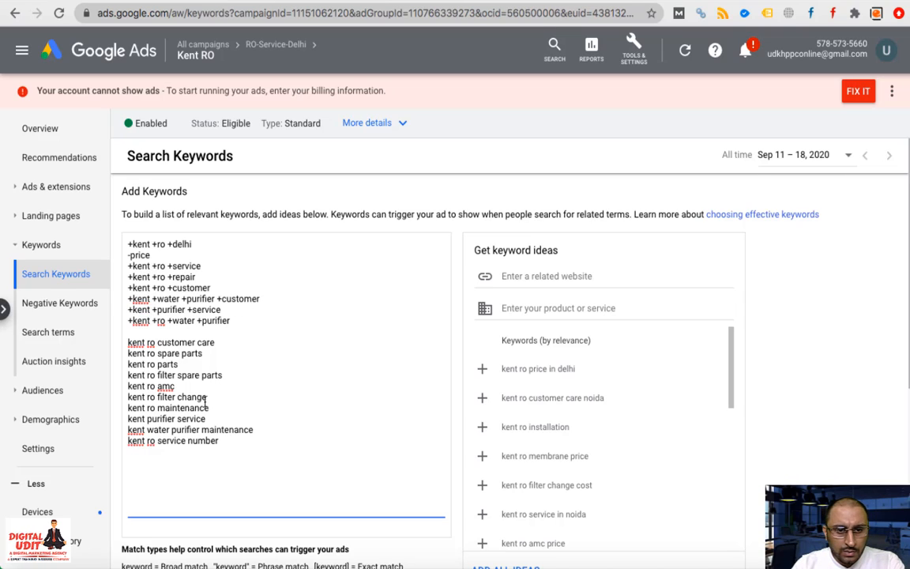
left_click_drag(207, 418, 127, 419)
key("BackSpace")
key("BackSpace")
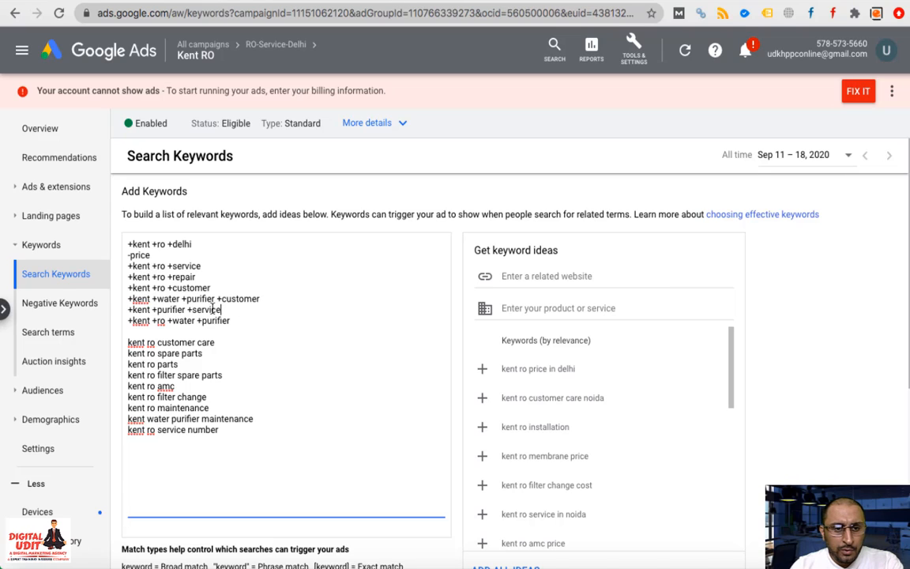
Add '+kent +purifier +maintenence' and delete the kent water purifier maintenance and kent ro service number lines
left_click_drag(222, 311, 129, 315)
key("ctrl+c")
key("End")
key("Return")
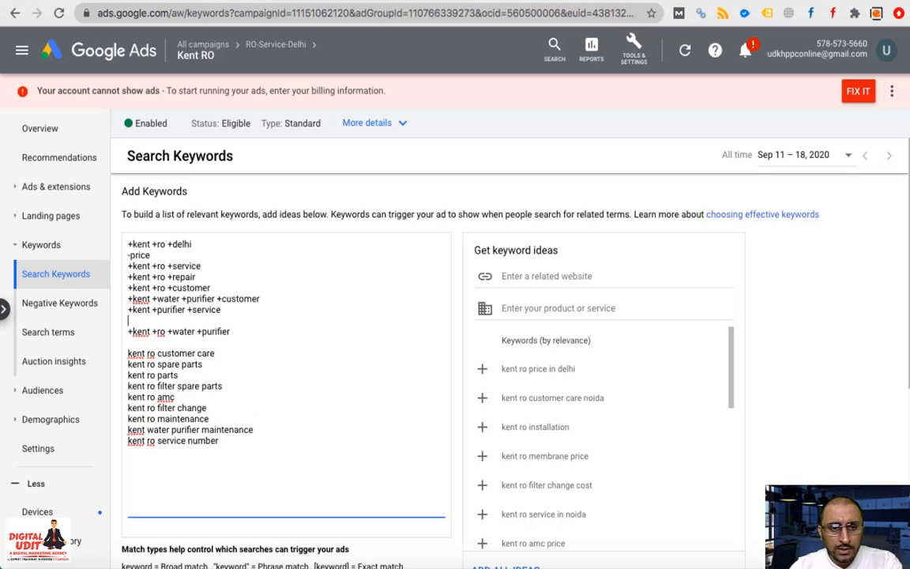
key("ctrl+v")
key("BackSpace")
key("BackSpace")
key("BackSpace")
key("BackSpace")
key("BackSpace")
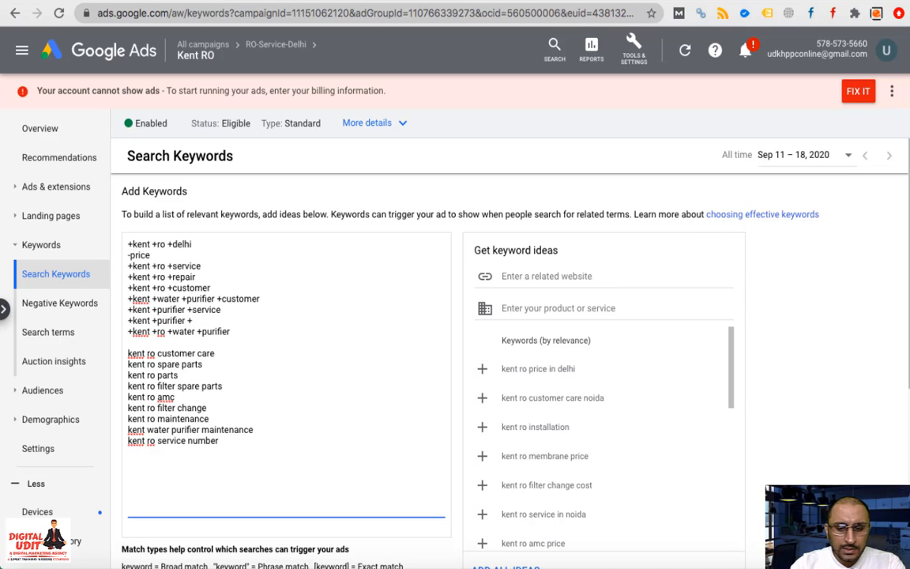
type("maintenenc")
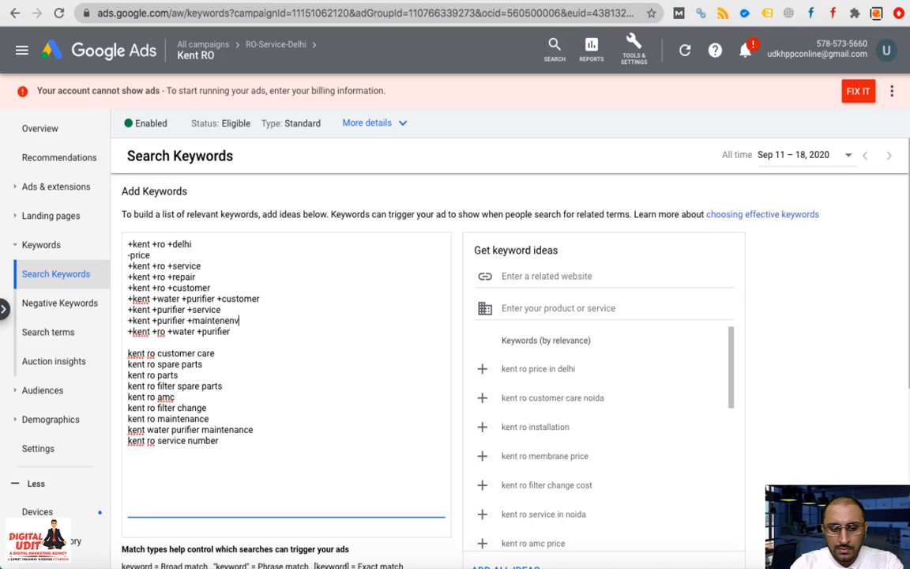
type("e")
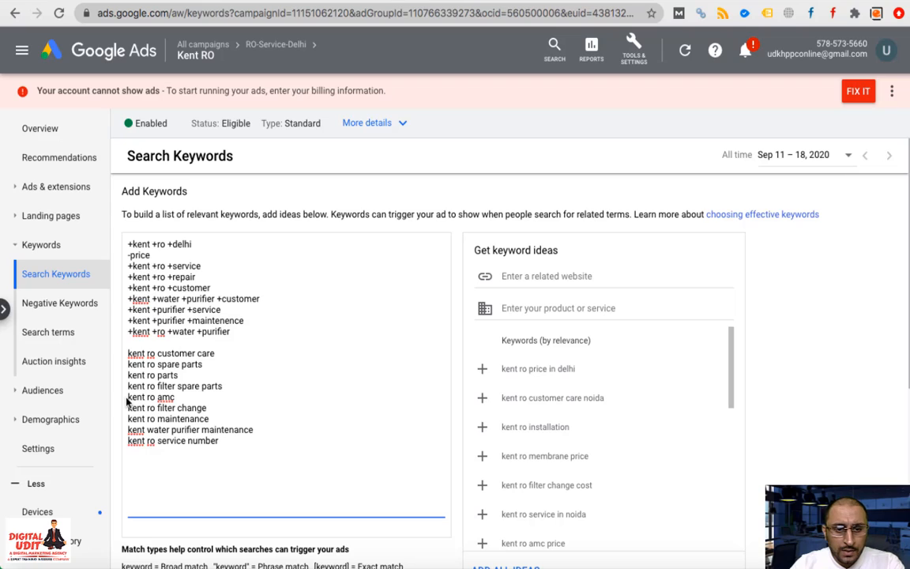
triple_click(168, 430)
key("BackSpace")
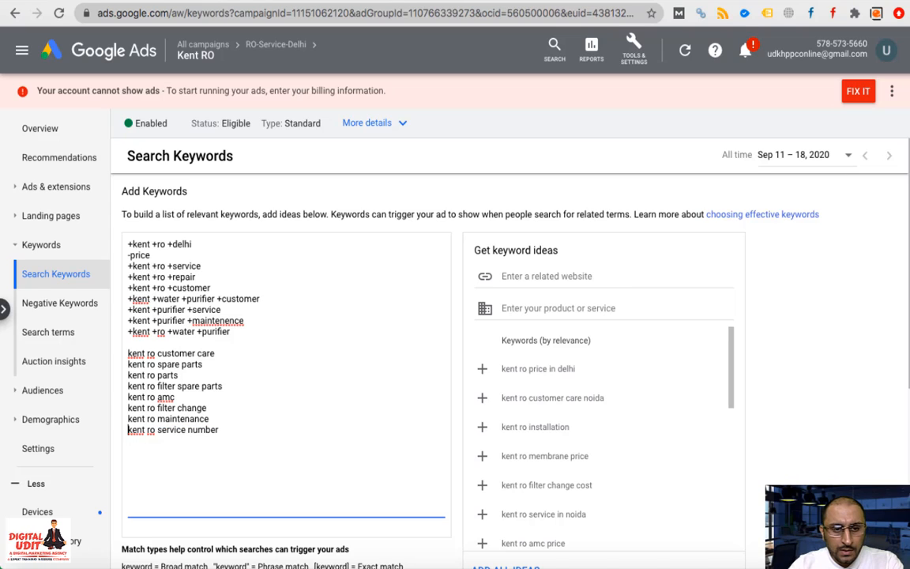
triple_click(183, 430)
key("BackSpace")
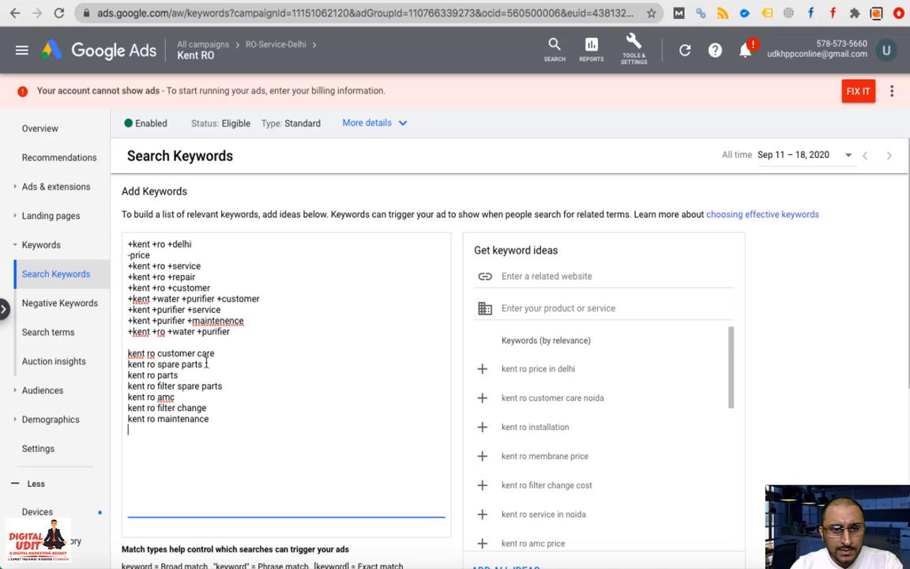
Add '+kent +ro +maintenence' from a copy and delete the plain kent ro maintenance line
left_click(249, 322)
left_click_drag(249, 322, 117, 324)
key("ctrl+c")
left_click(245, 321)
key("Return")
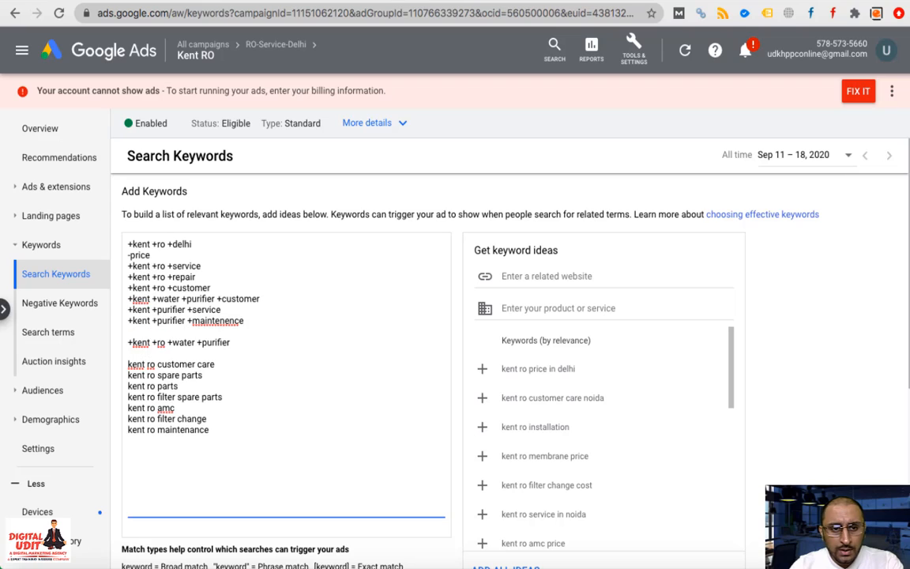
key("ctrl+v")
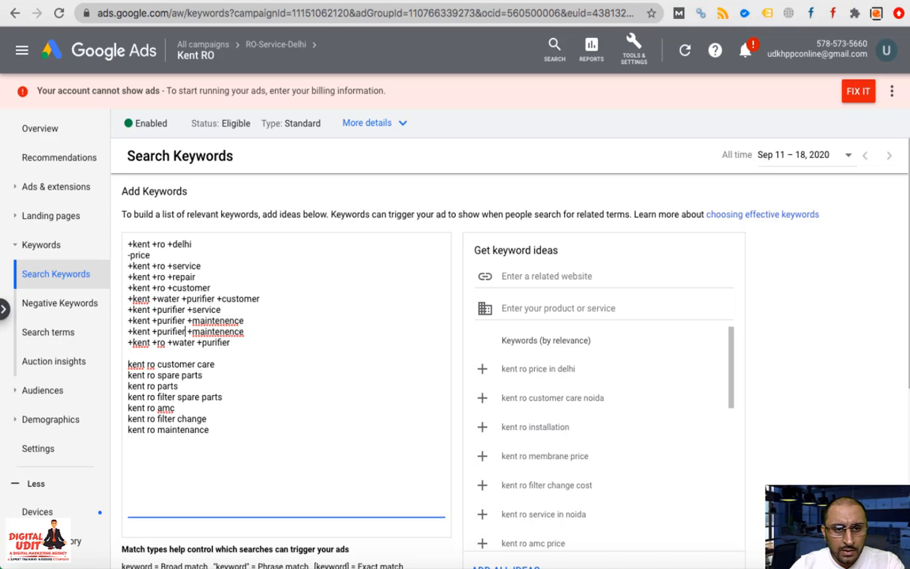
key("BackSpace")
key("BackSpace")
key("BackSpace")
key("BackSpace")
key("BackSpace")
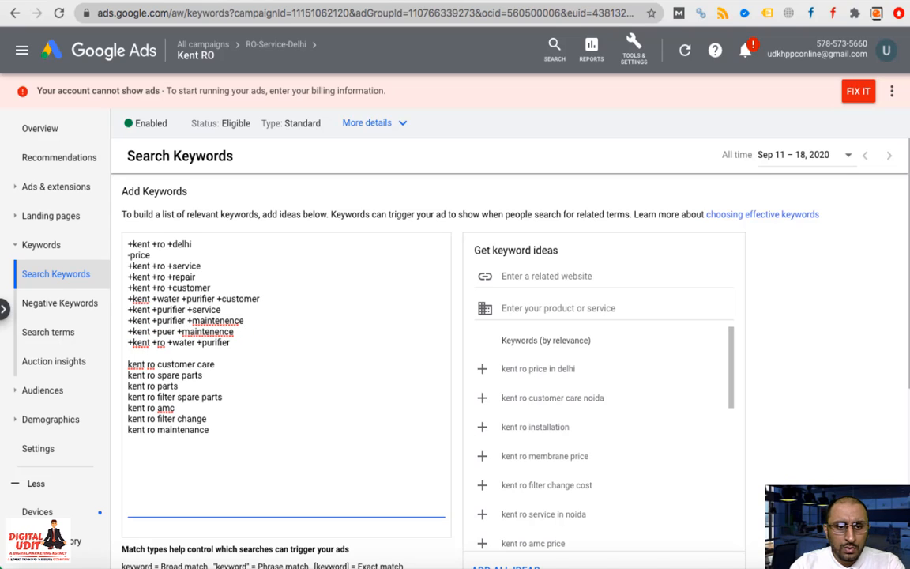
key("Right")
key("BackSpace")
key("BackSpace")
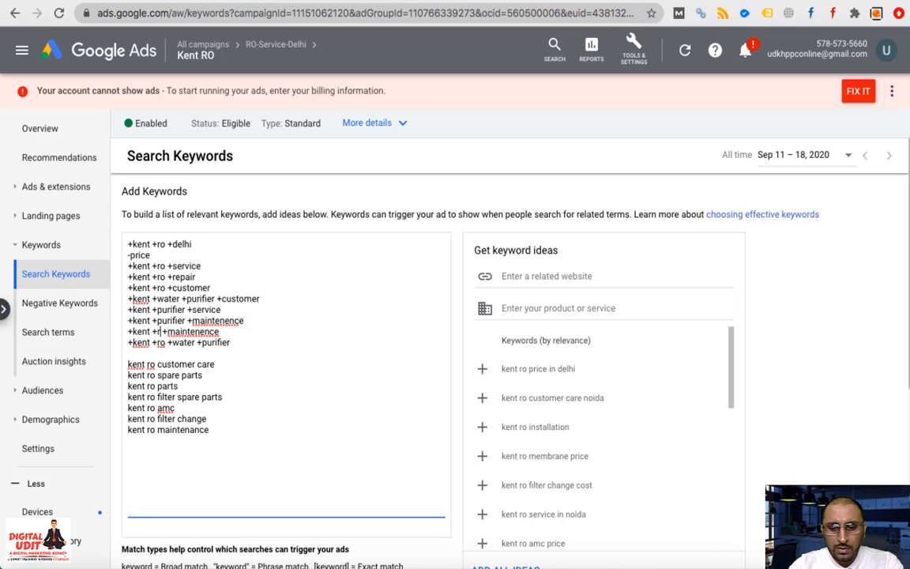
type("o")
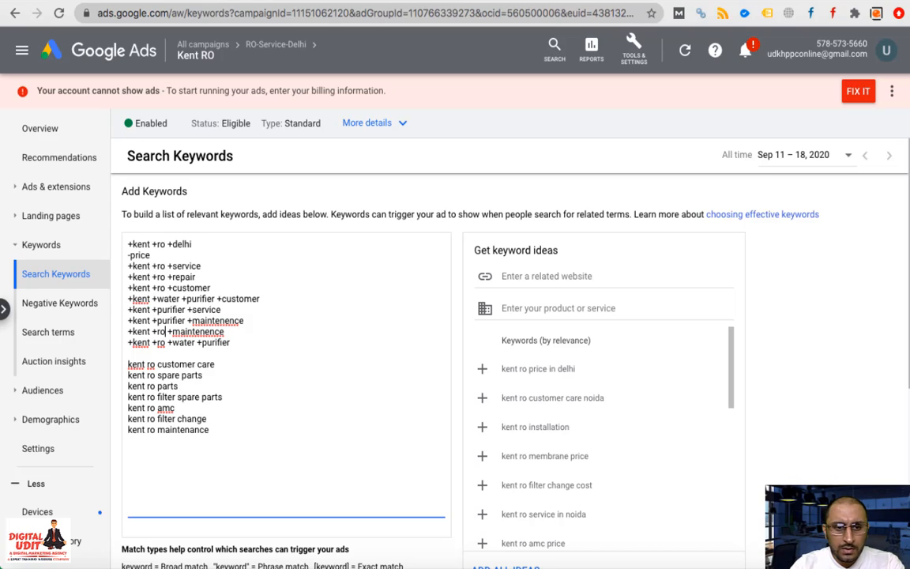
triple_click(186, 433)
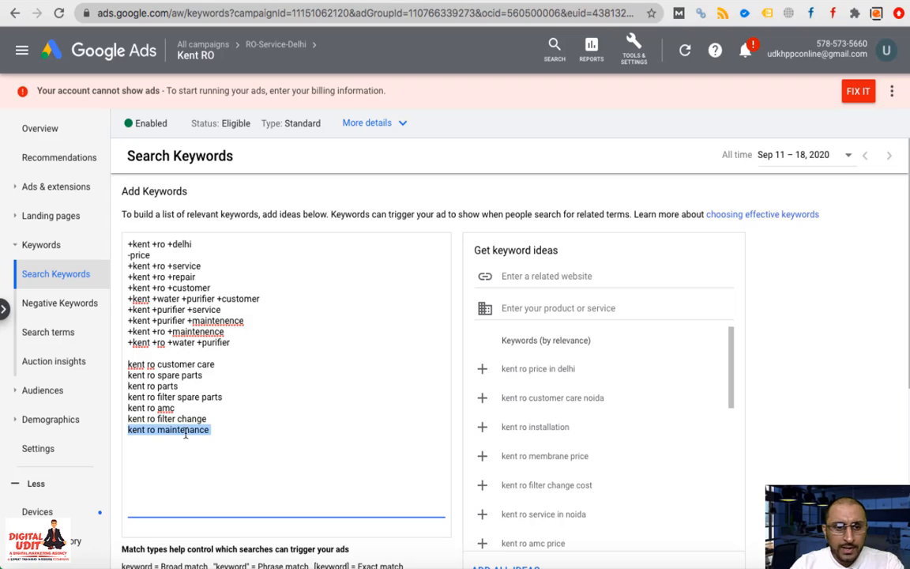
key("BackSpace")
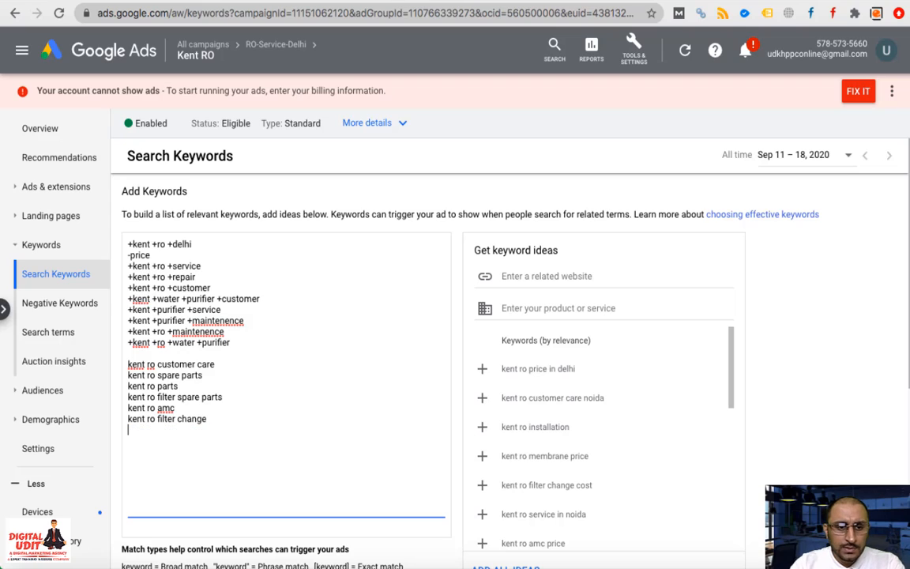
Delete the kent ro customer care keyword and rewrite the spare parts line as +kent +ro +parts
triple_click(180, 364)
key("BackSpace")
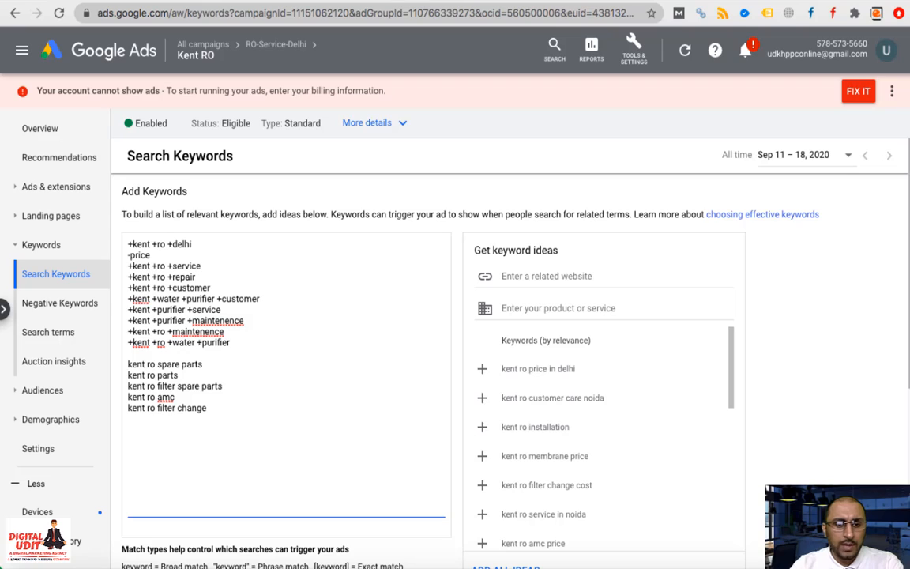
type("+")
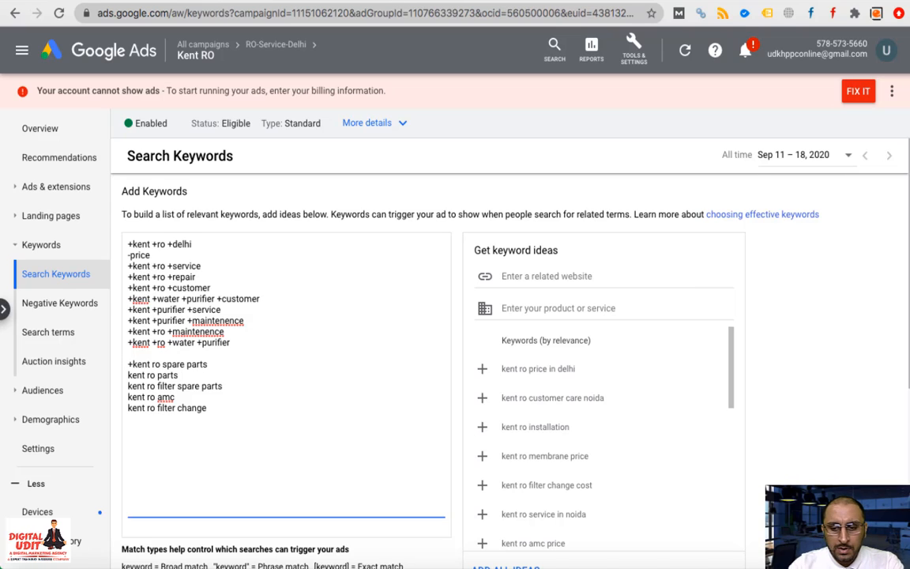
key("Right")
key("Right")
key("Right")
key("Right")
key("Right")
type("+")
key("Right")
key("Right")
key("Right")
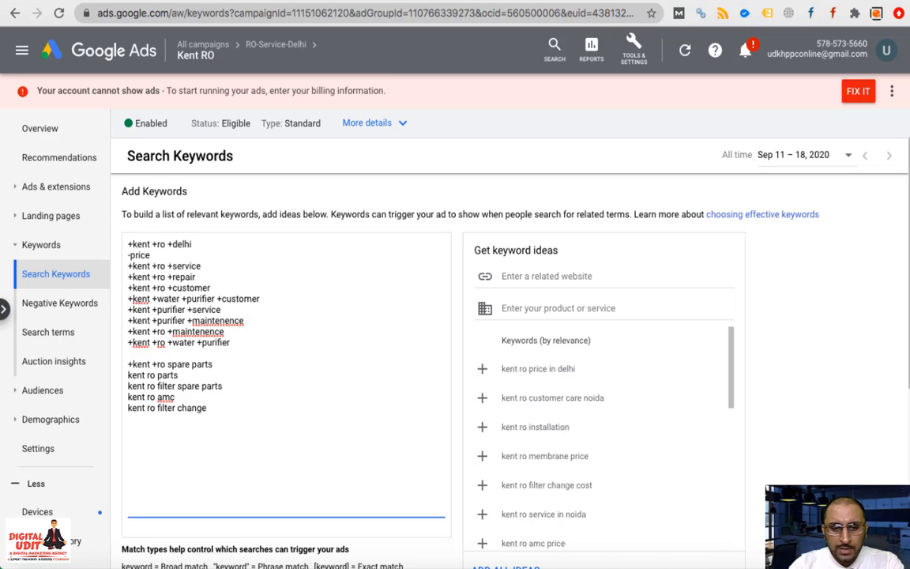
type("+")
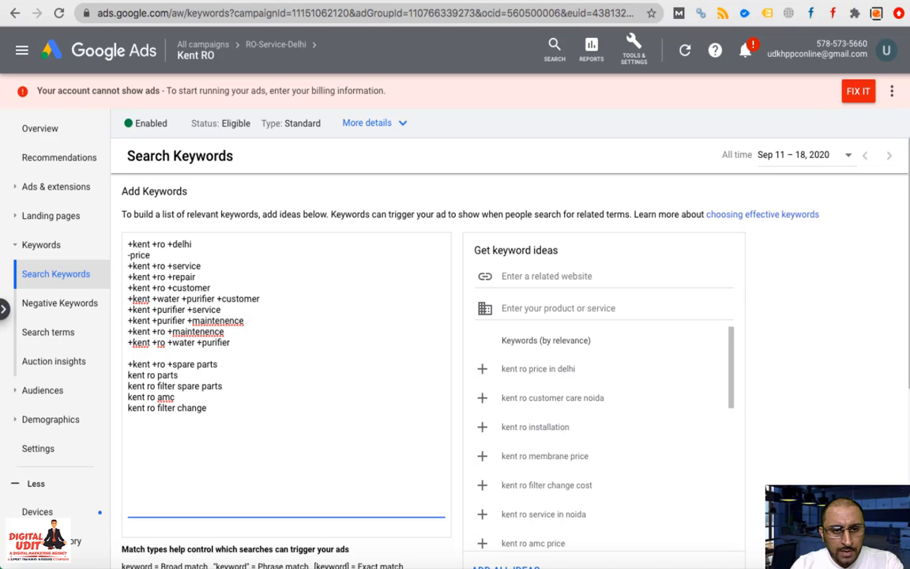
key("Right")
key("Right")
key("Right")
key("Right")
key("Right")
key("Delete")
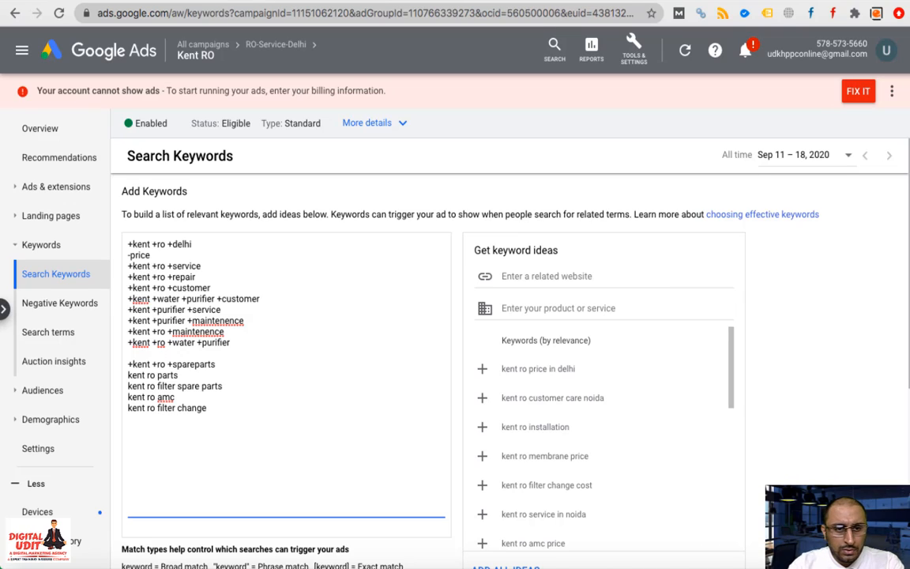
key("BackSpace")
key("BackSpace")
key("BackSpace")
key("BackSpace")
key("BackSpace")
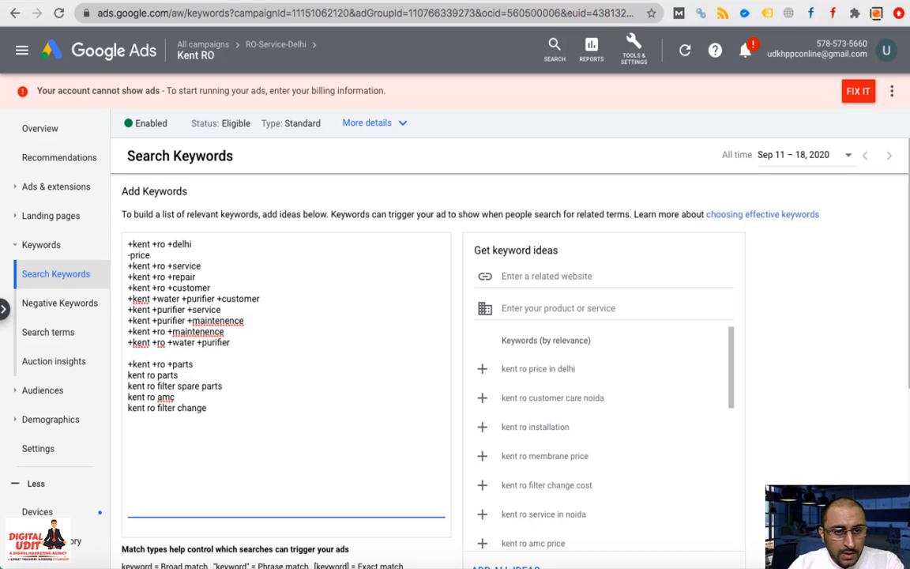
Remove the two redundant parts lines, make +kent +ro +amc, and close the blank gaps
left_click(233, 389)
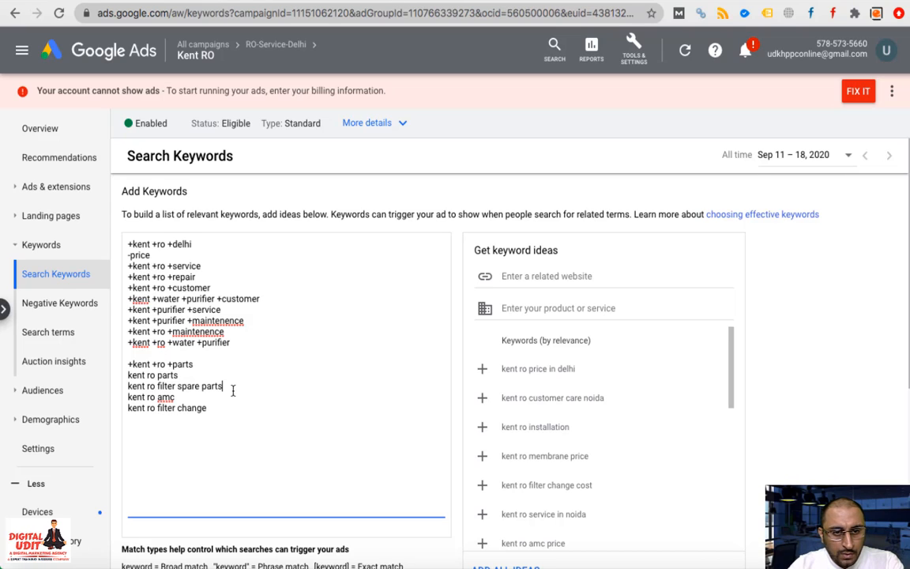
left_click_drag(233, 389, 129, 378)
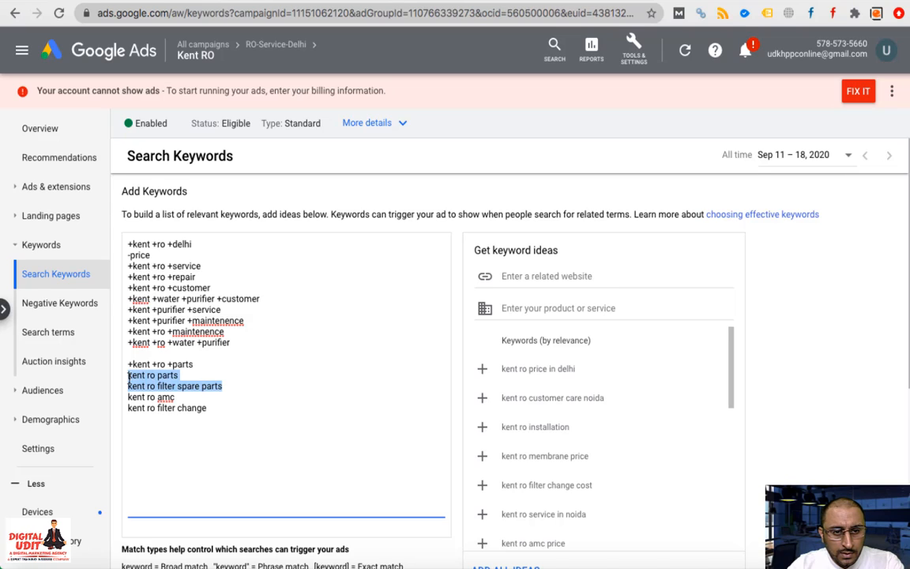
key("BackSpace")
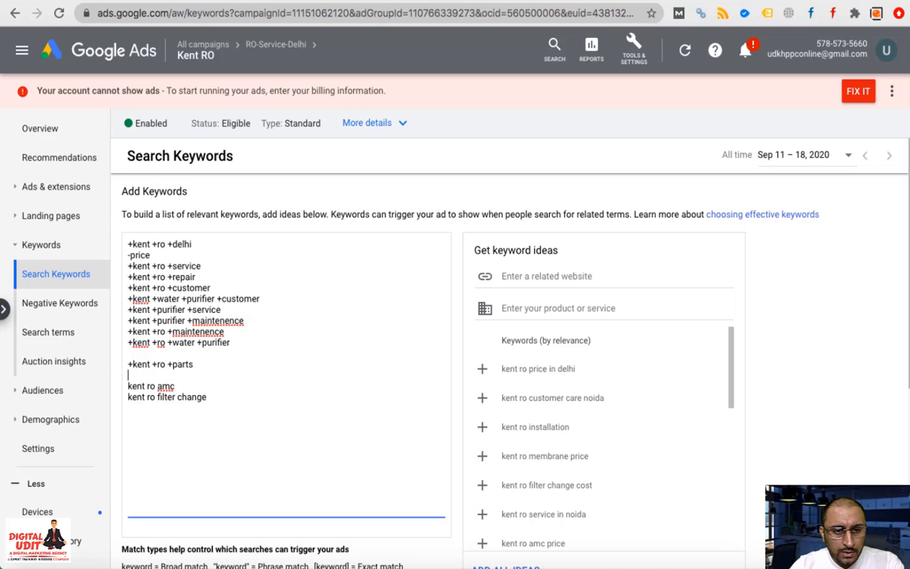
left_click(128, 386)
type("+")
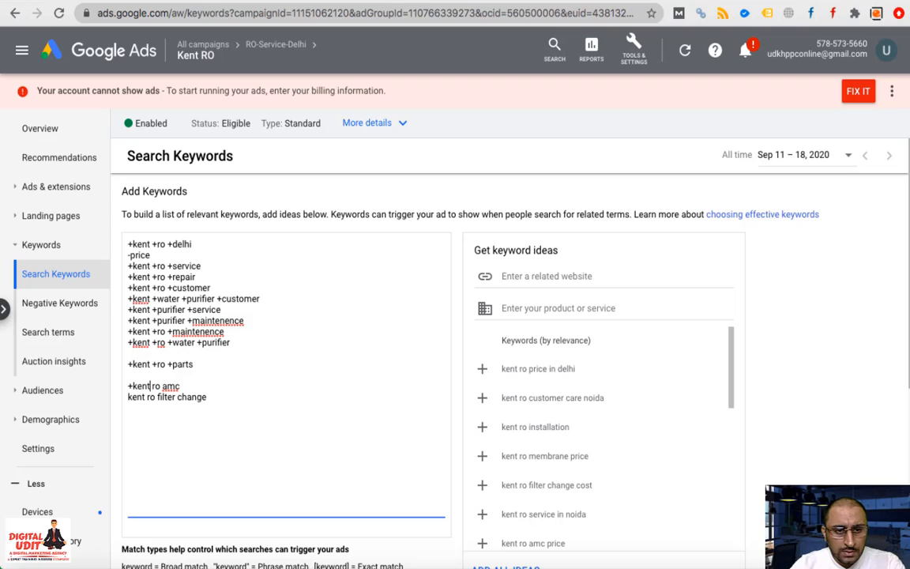
left_click(152, 386)
type("+")
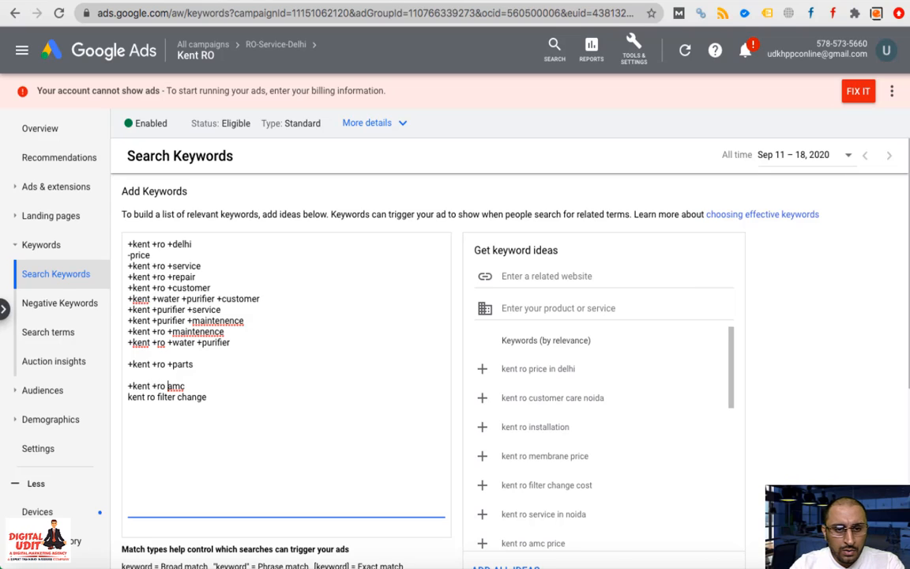
left_click(168, 386)
type("+")
key("BackSpace")
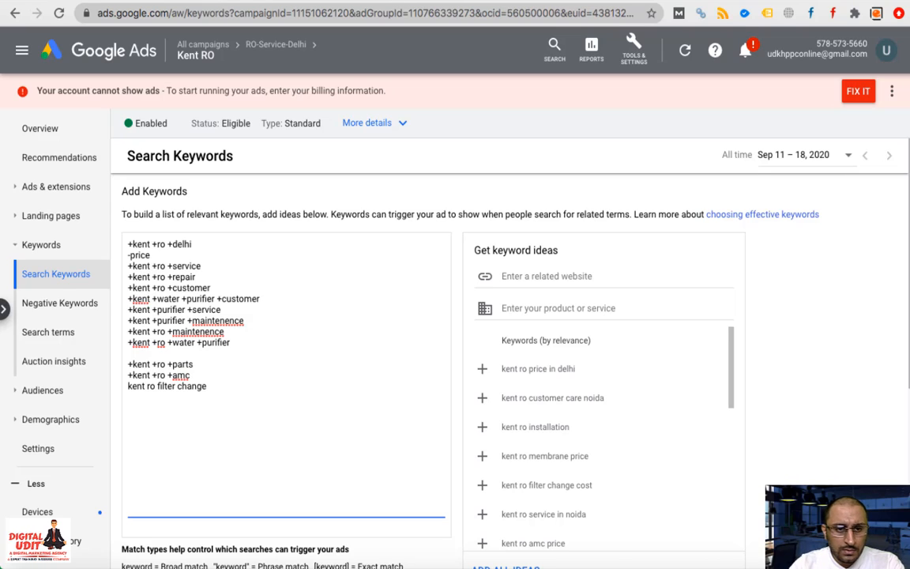
key("BackSpace")
key("Down")
key("Down")
Rewrite kent ro filter change as +kent +ro +filter
key("Right")
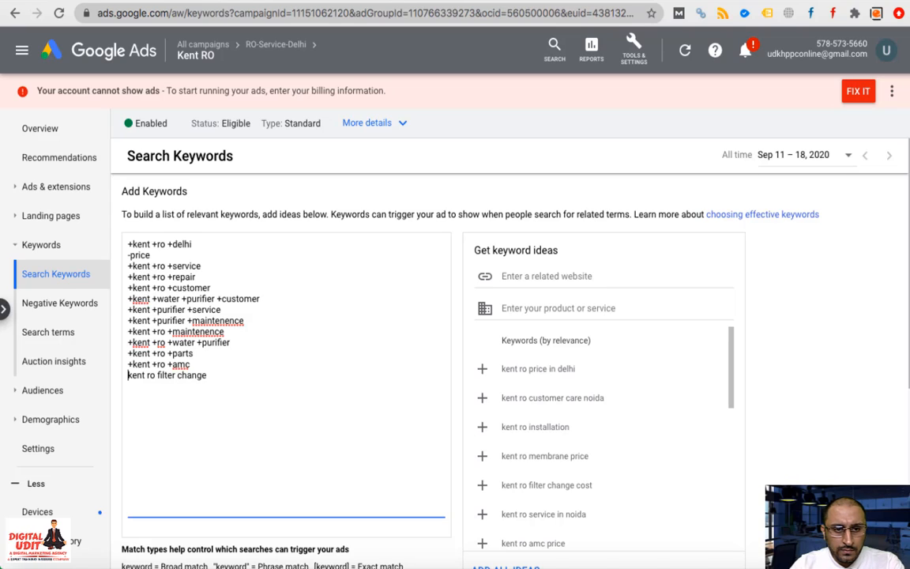
type("+")
key("Right")
key("Right")
key("Right")
key("Right")
key("Right")
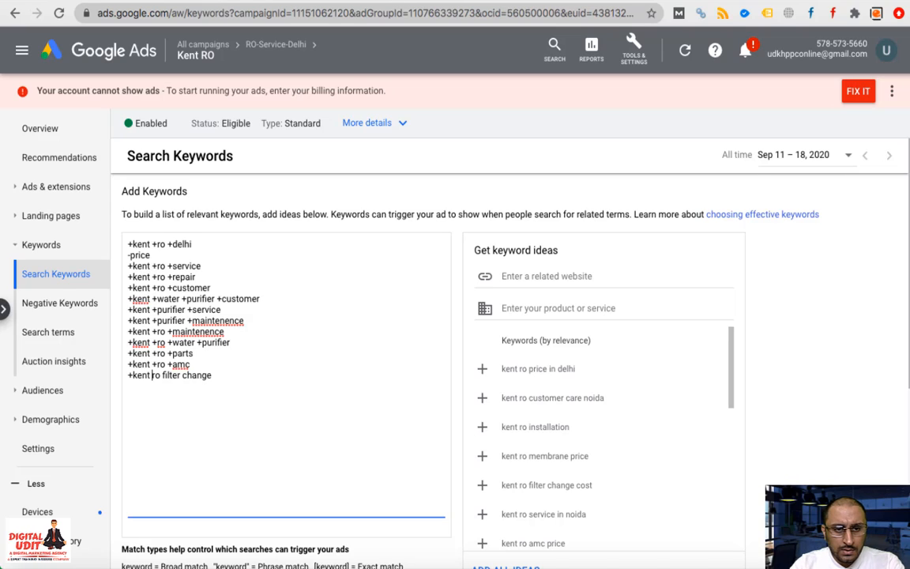
type("+")
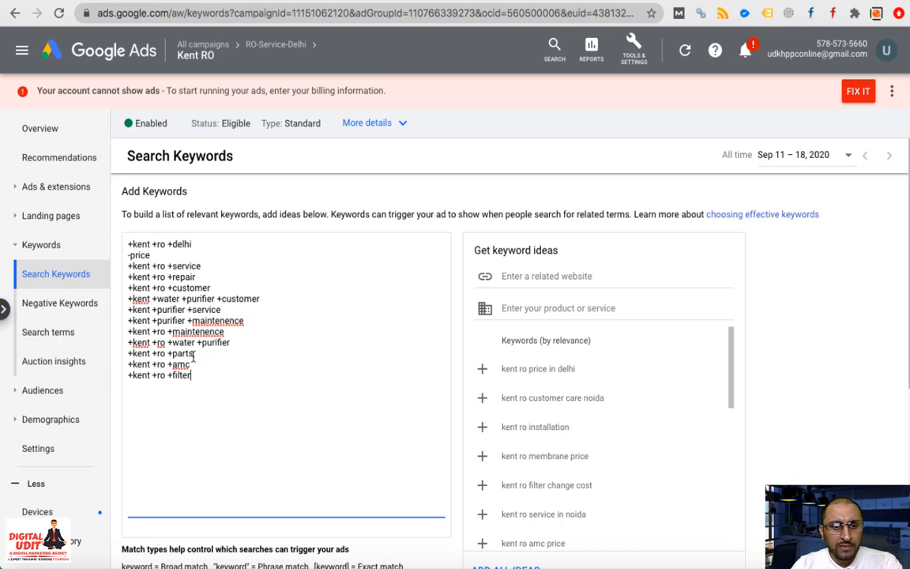
Save the edited list so the 12 modified-broad keywords appear in the keyword table
scroll(268, 394, "down", 5)
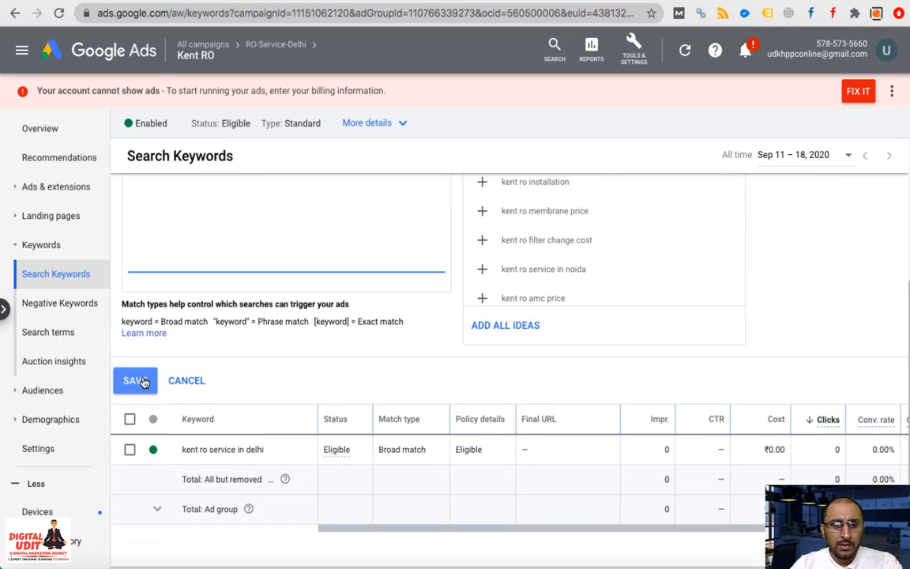
left_click(134, 381)
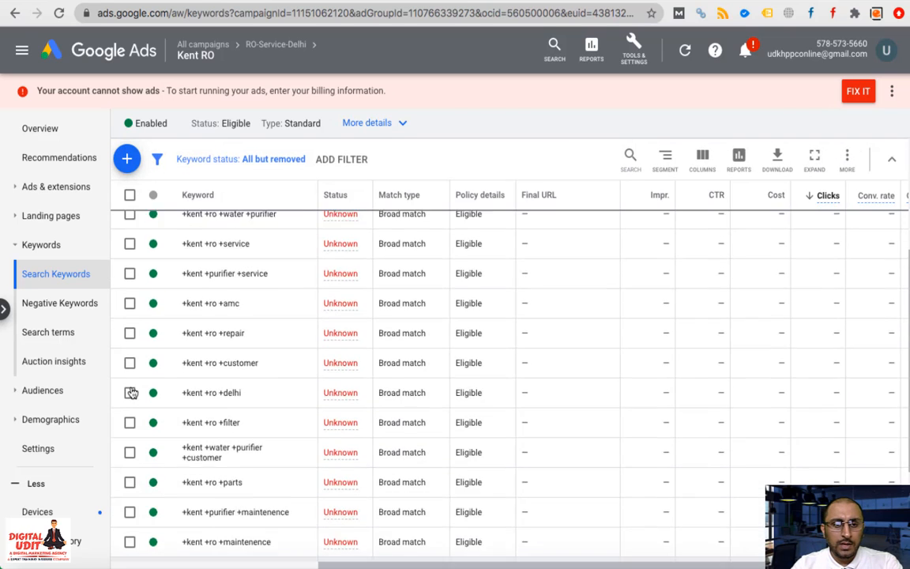
scroll(150, 395, "down", 2)
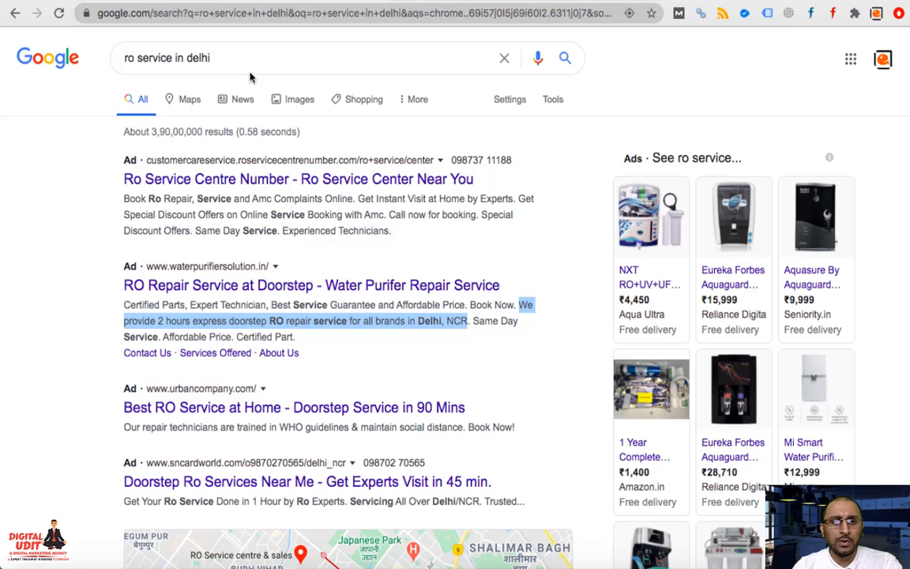
Search Google for 'kent ro service in delhi' and review the ads shown
triple_click(248, 60)
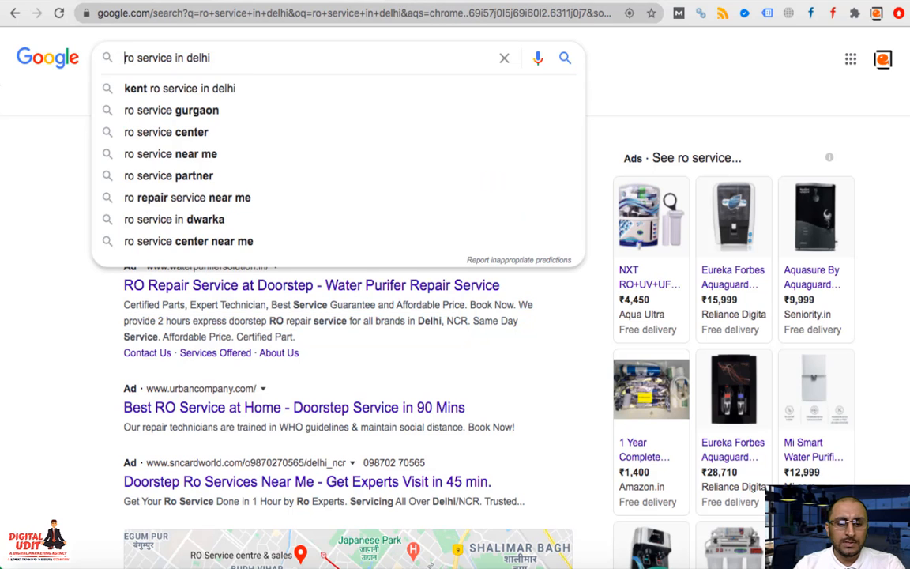
type("kent")
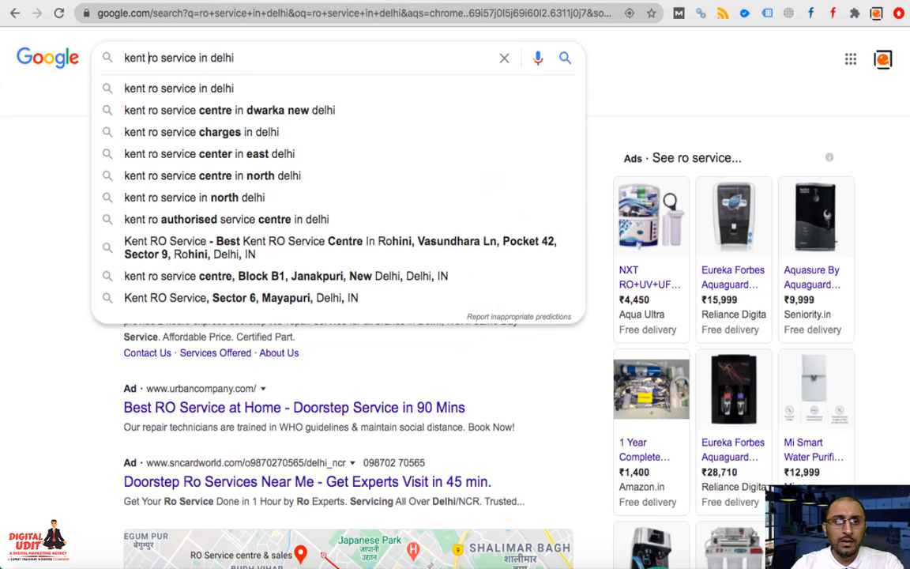
key("Return")
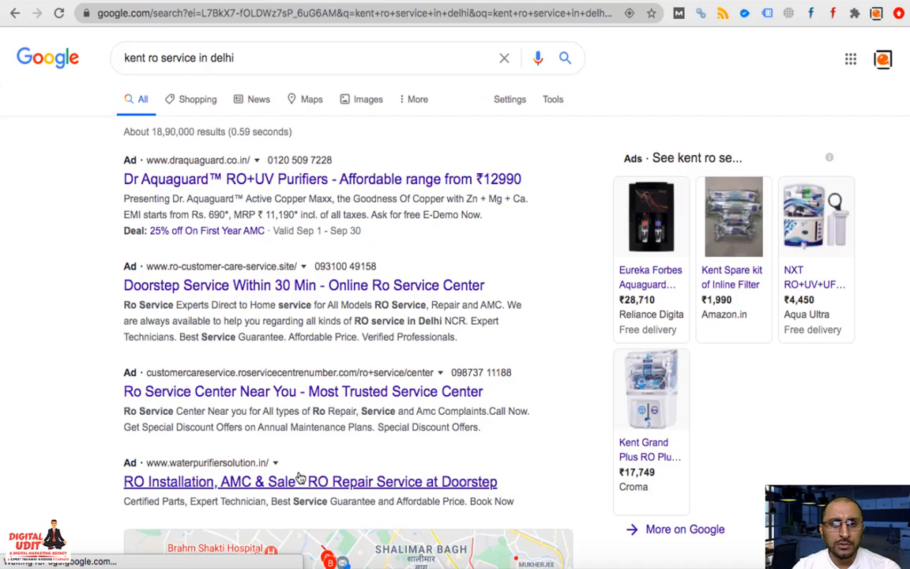
scroll(299, 478, "down", 10)
scroll(299, 478, "up", 2)
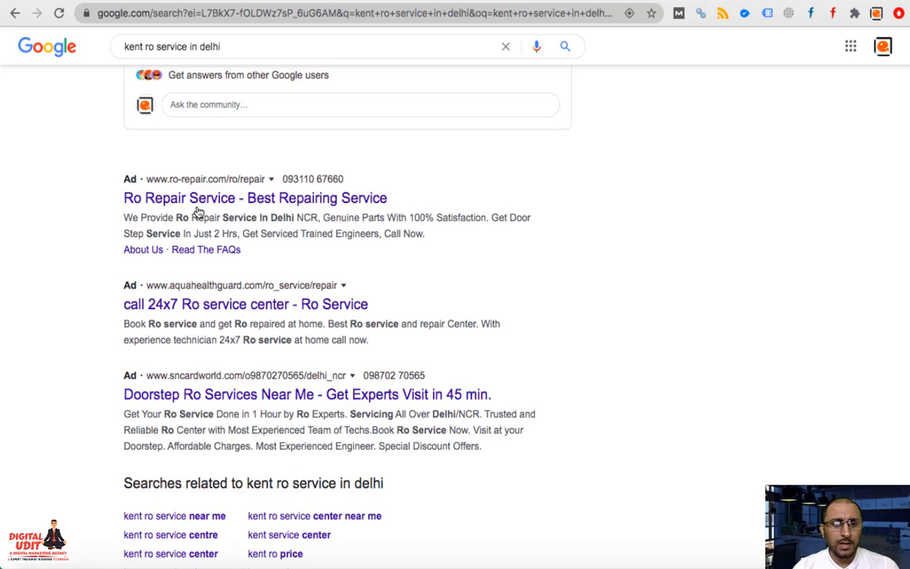
scroll(265, 429, "up", 10)
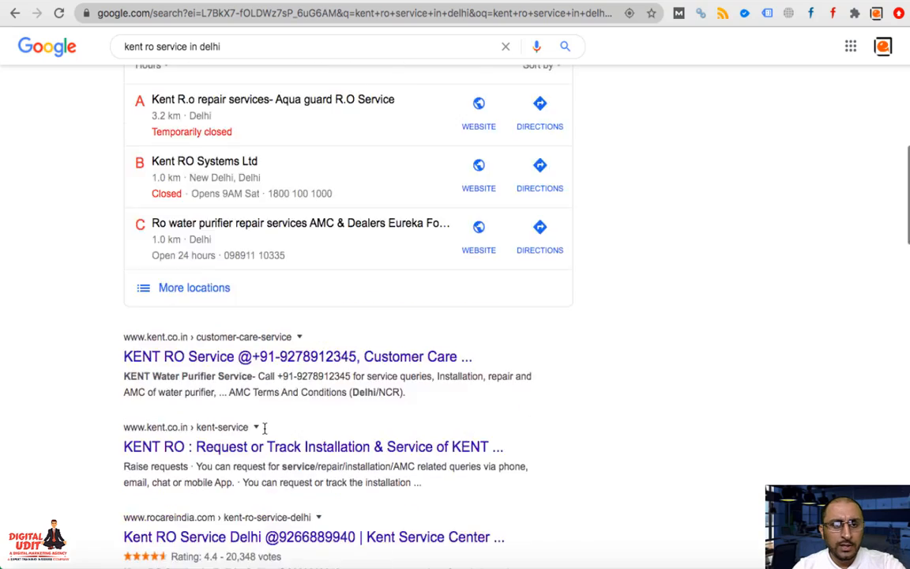
Shorten the query to 'kent ro service', search again and review the results
left_click(196, 60)
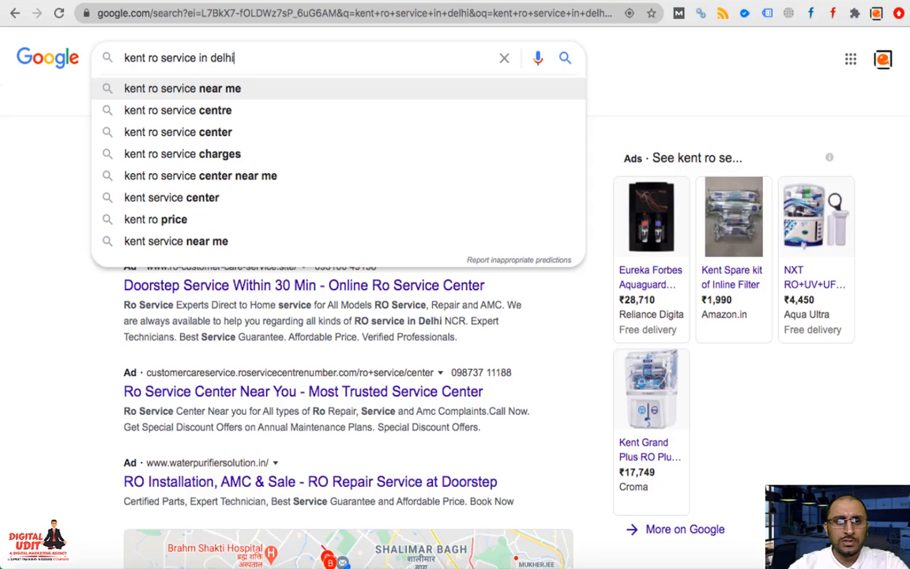
key("BackSpace")
key("BackSpace")
key("BackSpace")
key("BackSpace")
key("BackSpace")
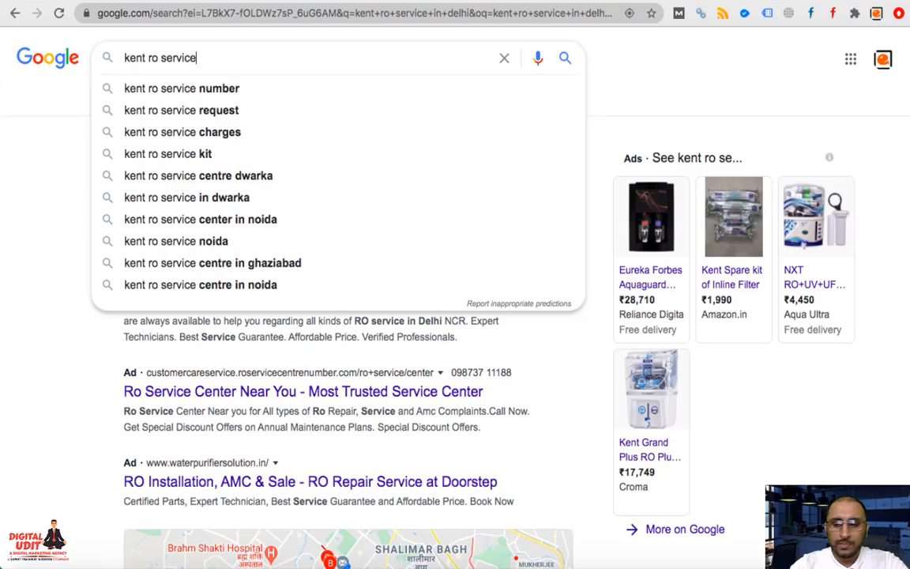
key("Return")
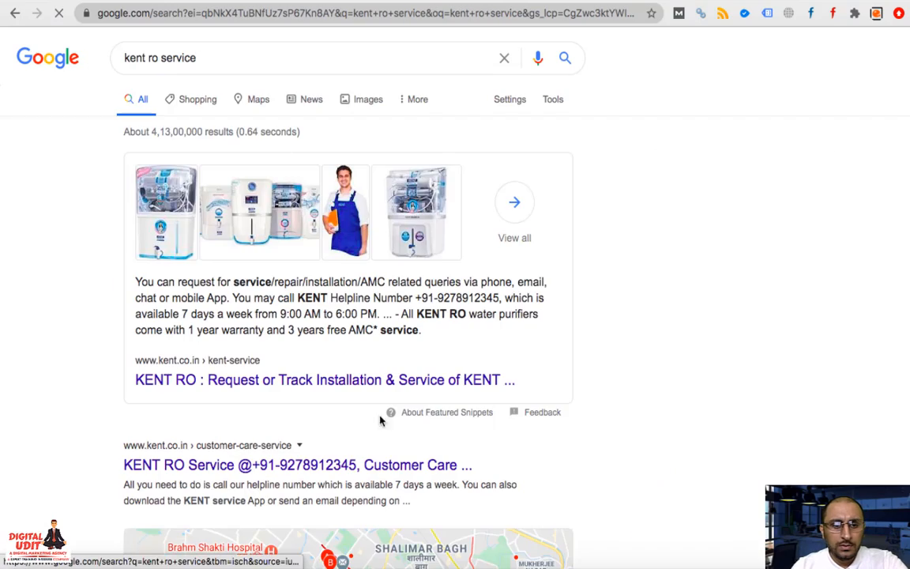
scroll(383, 431, "down", 10)
scroll(386, 439, "down", 5)
scroll(386, 437, "up", 15)
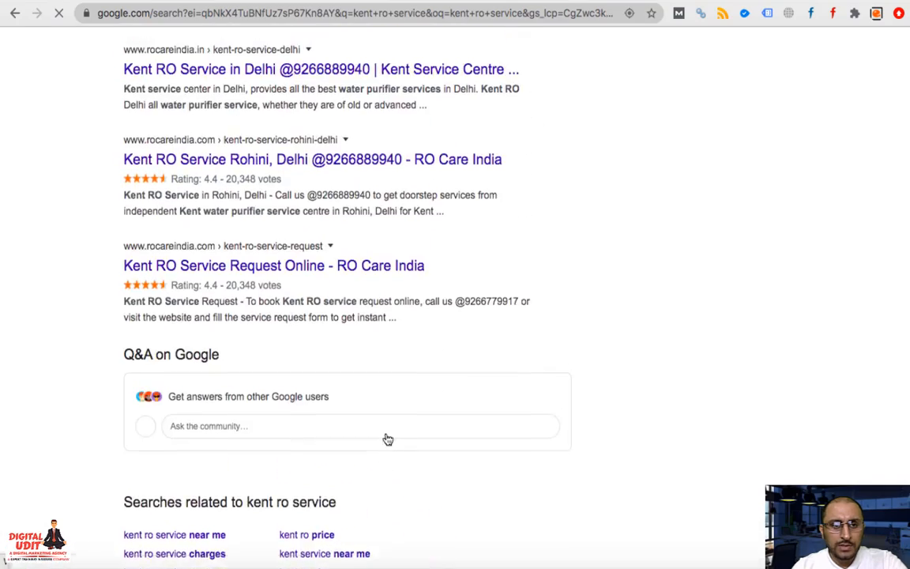
left_click(255, 45)
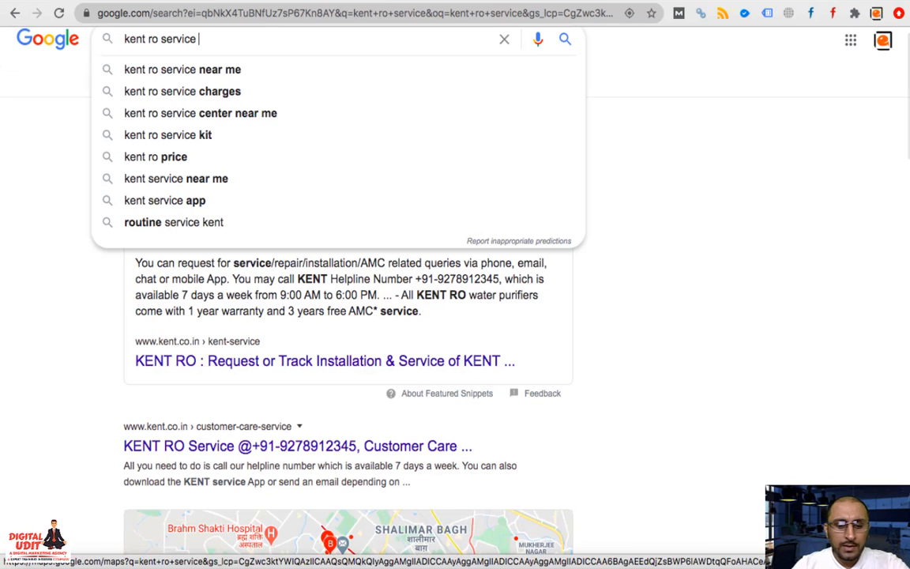
type("customer care number")
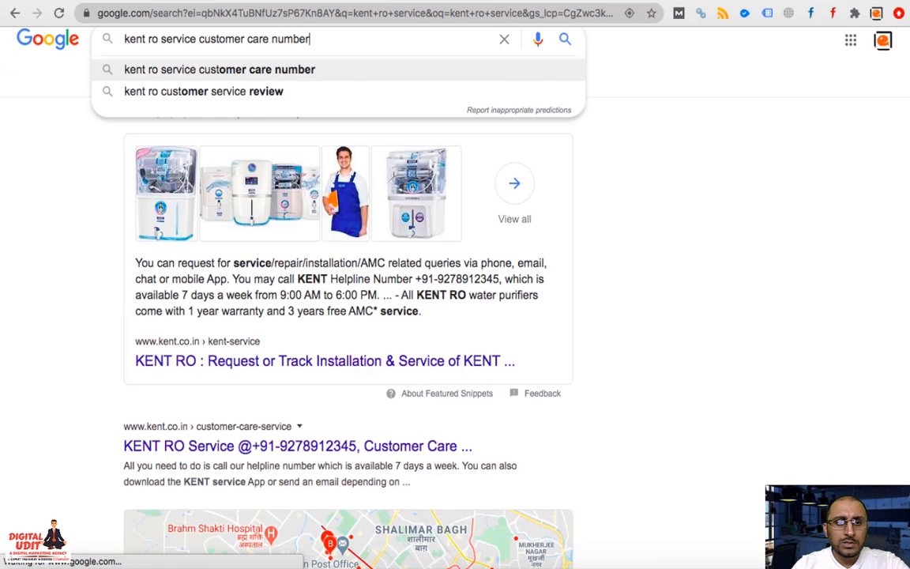
key("Return")
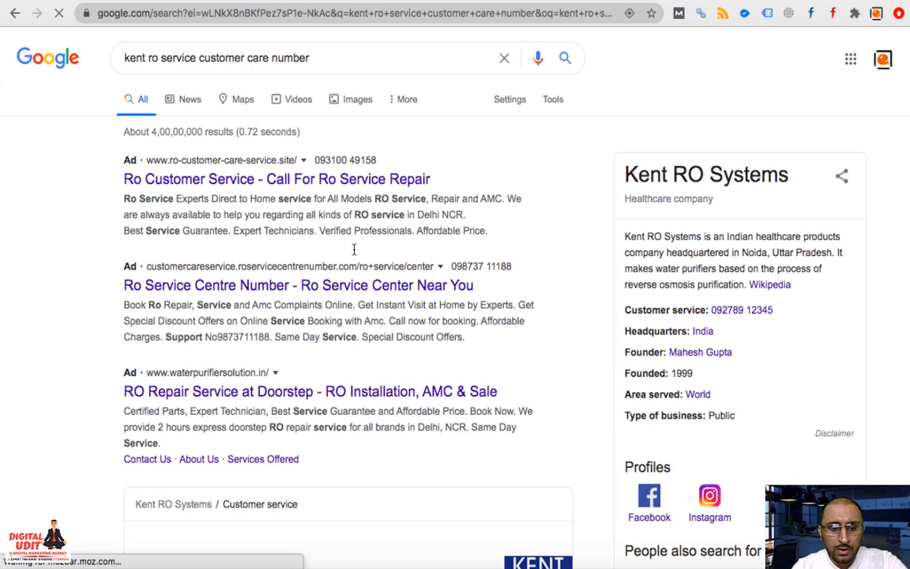
key("super+f")
type("kent")
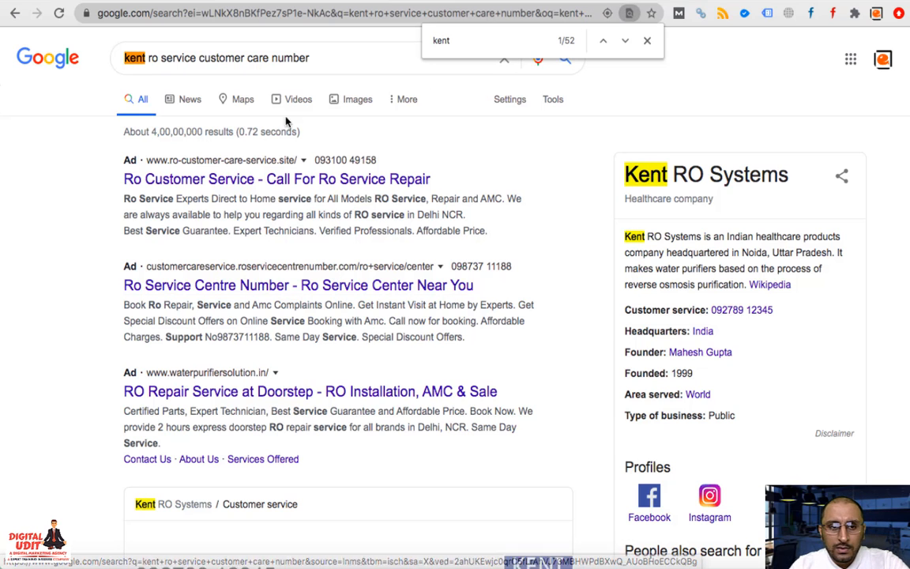
scroll(314, 431, "down", 15)
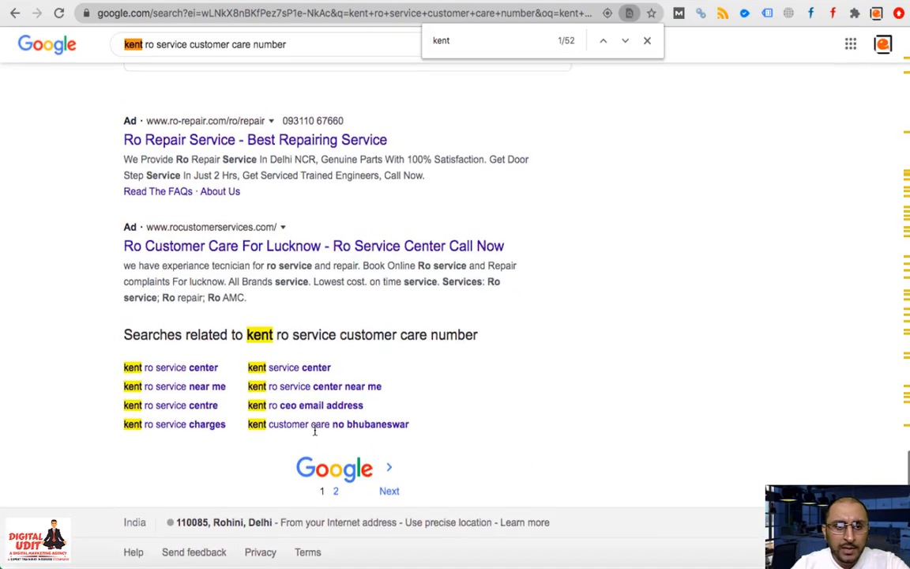
scroll(316, 429, "up", 5)
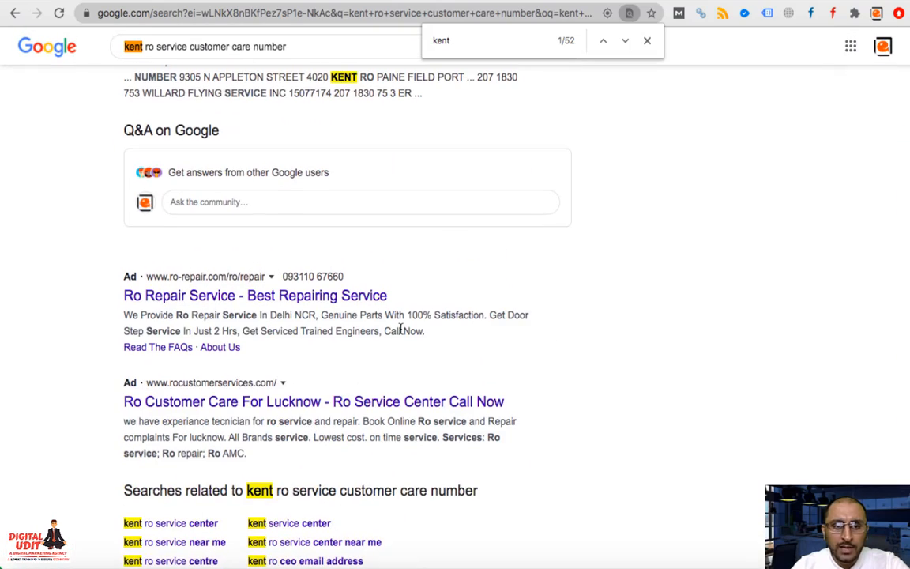
scroll(401, 330, "up", 10)
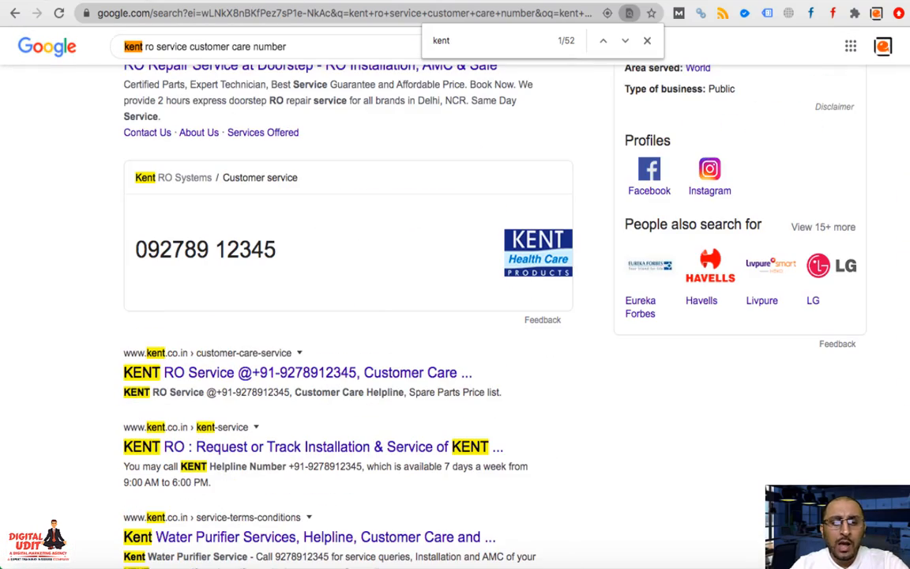
key("ctrl+Tab")
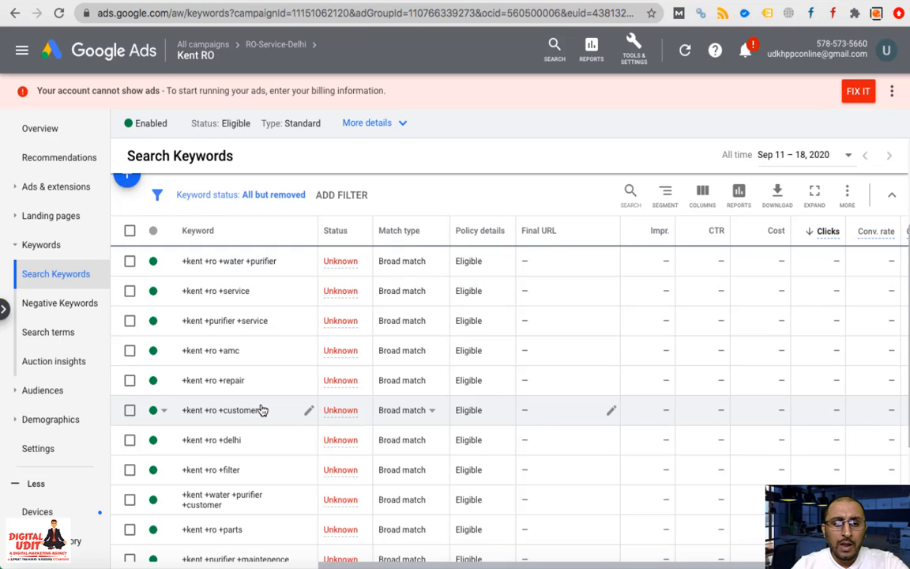
left_click(308, 0)
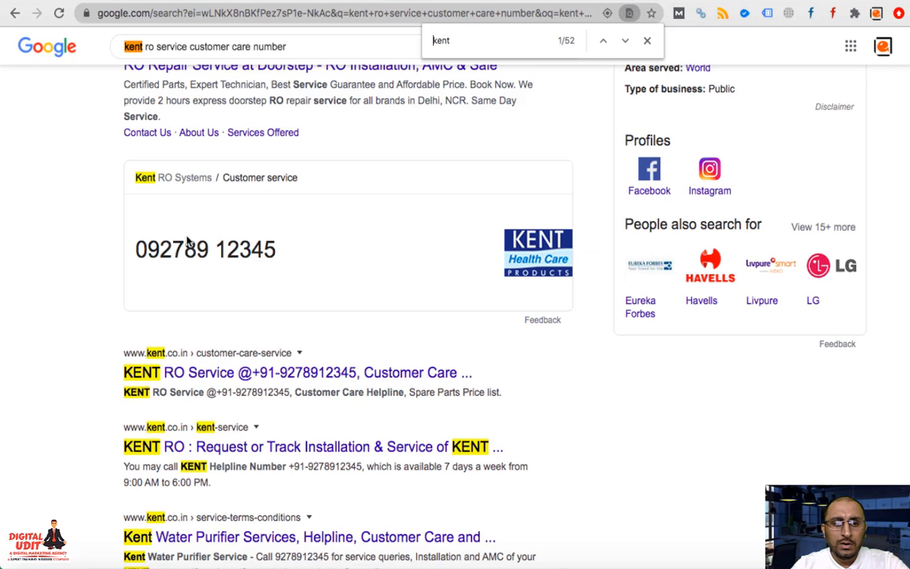
scroll(57, 350, "up", 5)
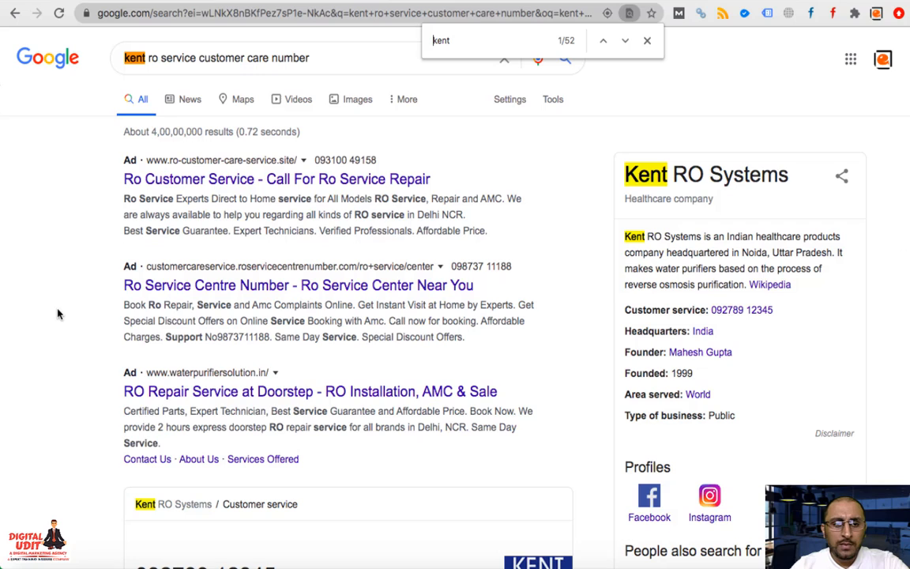
right_click(57, 314)
View the Google results in DevTools' iPhone 6/7/8 mobile emulation
left_click(102, 447)
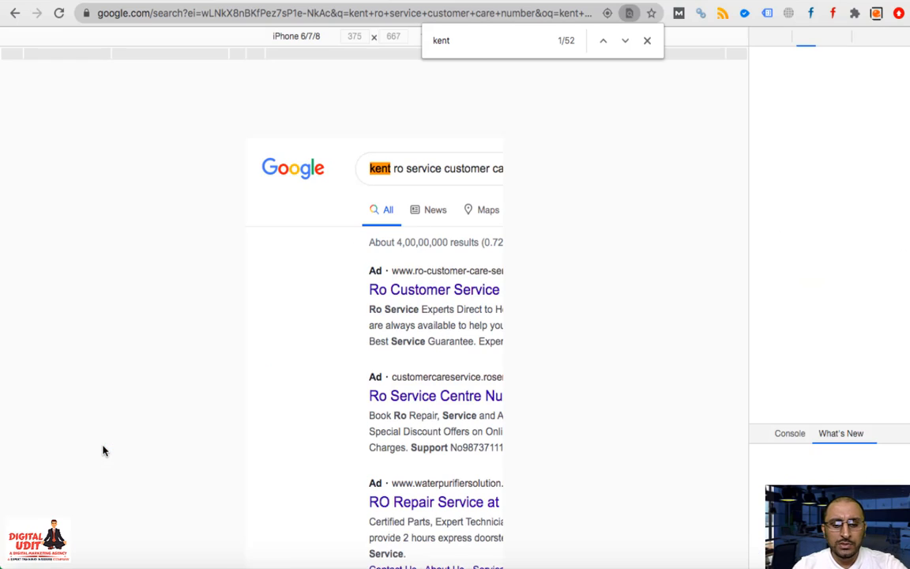
key("super+r")
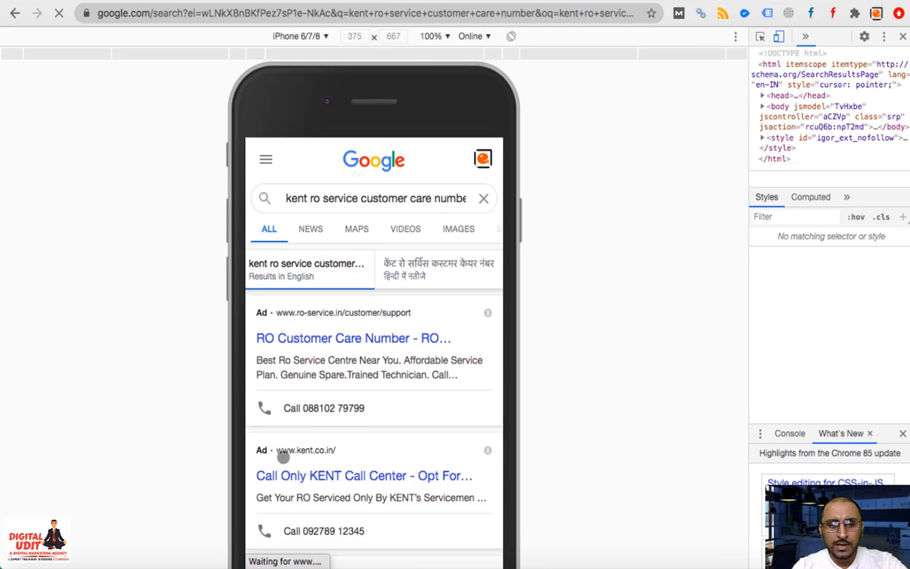
scroll(346, 422, "down", 5)
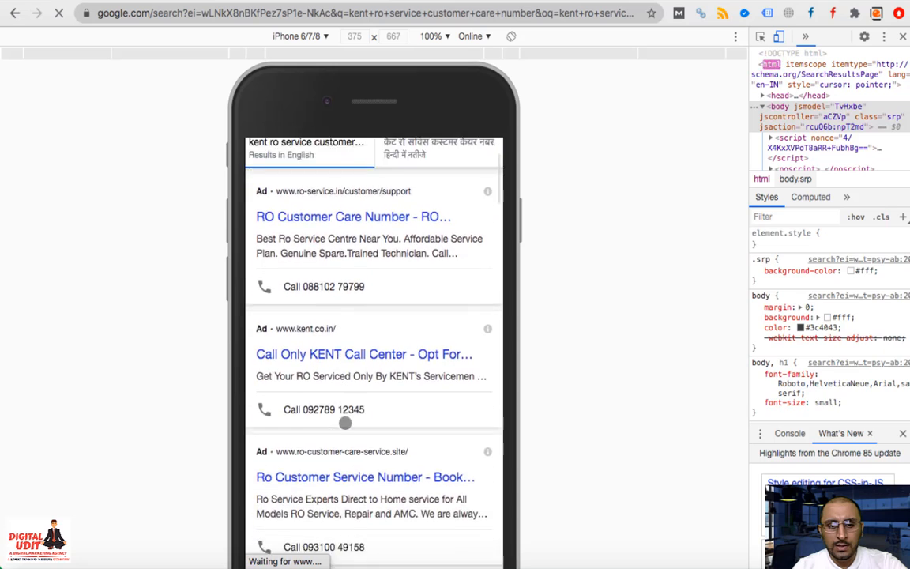
scroll(345, 423, "up", 5)
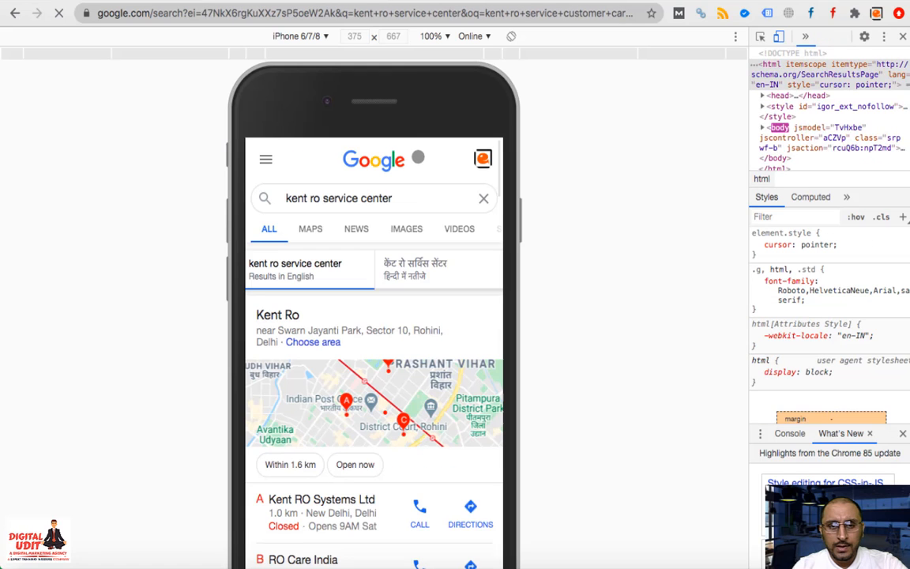
Change the mobile search to the 'ro service in delhi' suggestion
left_click(411, 201)
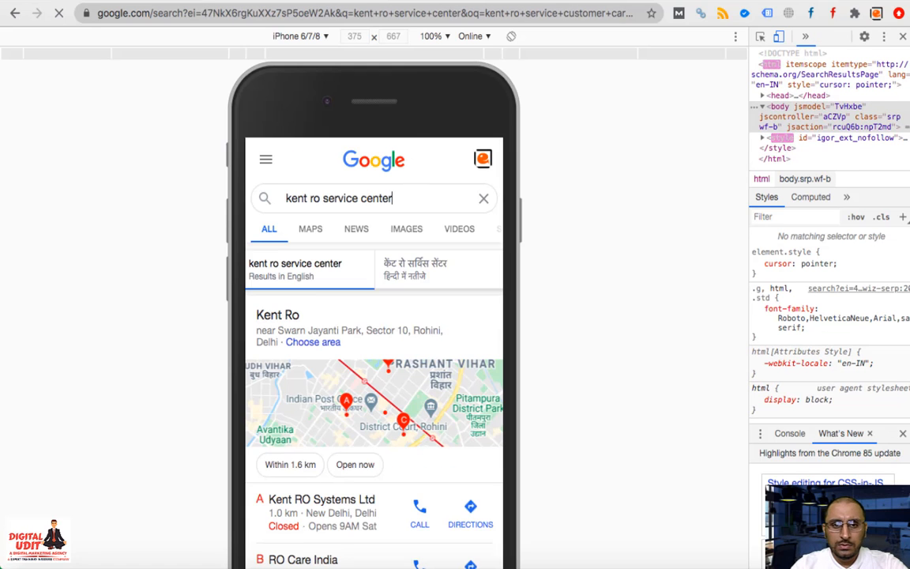
key("BackSpace")
key("BackSpace")
key("BackSpace")
key("BackSpace")
key("BackSpace")
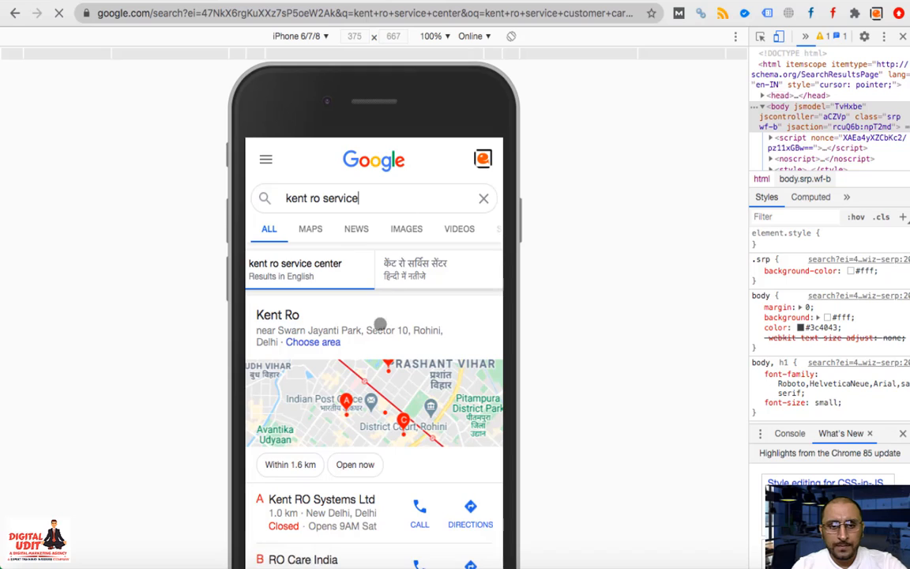
scroll(410, 364, "down", 10)
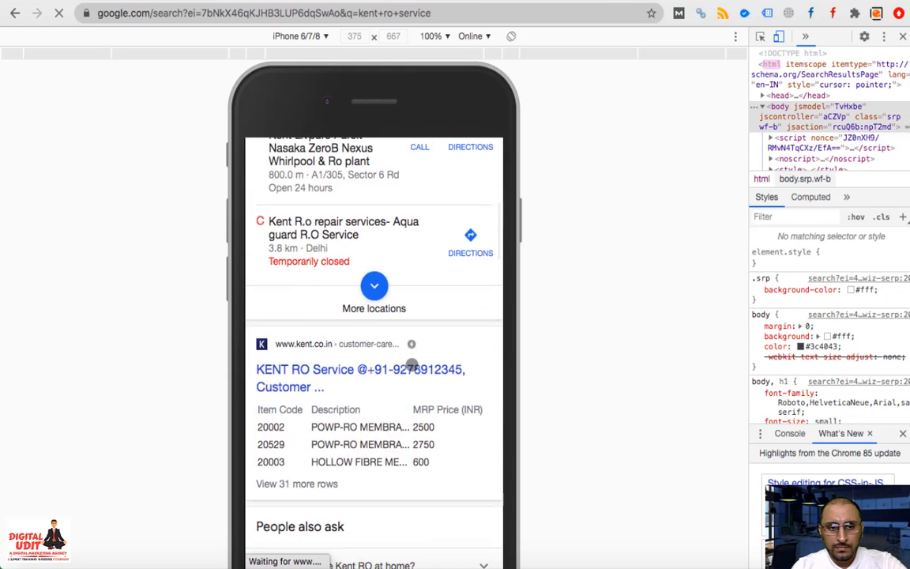
scroll(412, 364, "up", 15)
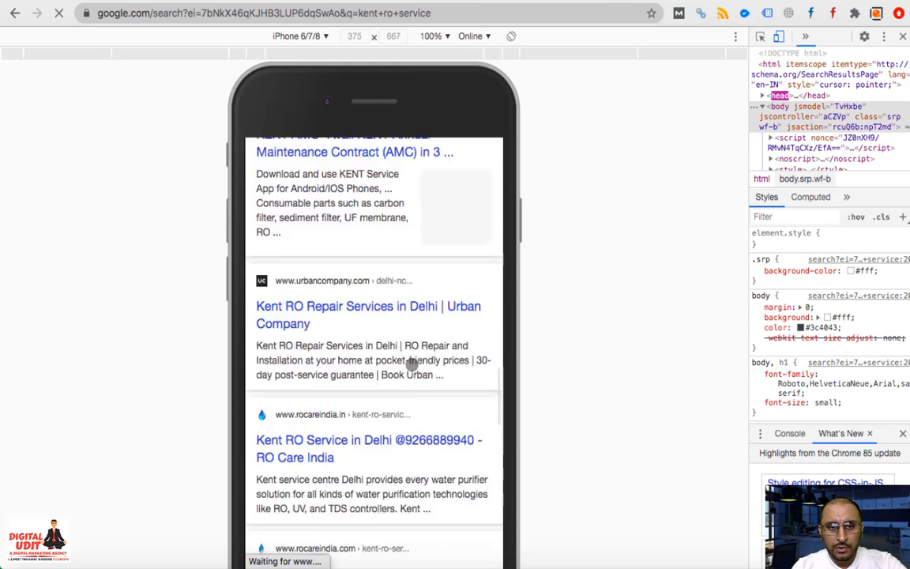
left_click(309, 197)
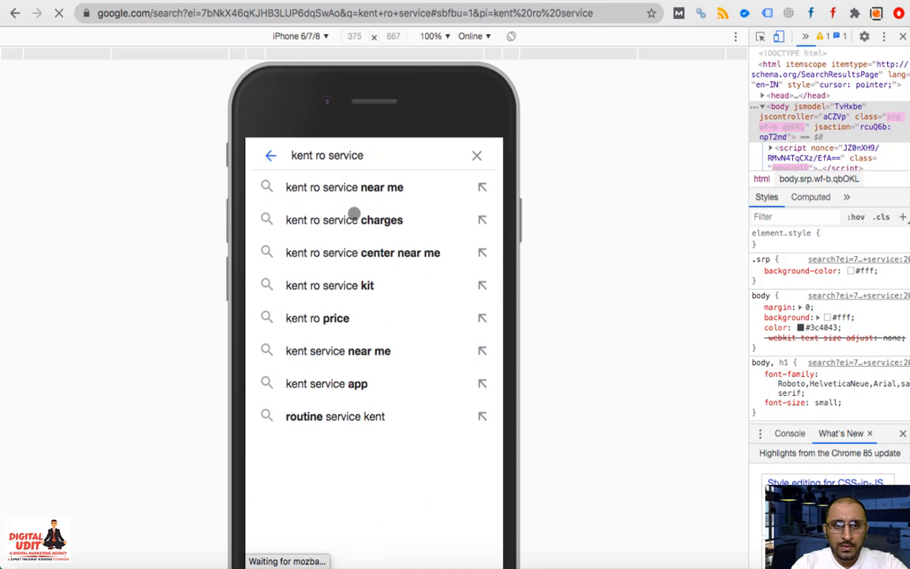
key("BackSpace")
key("BackSpace")
key("BackSpace")
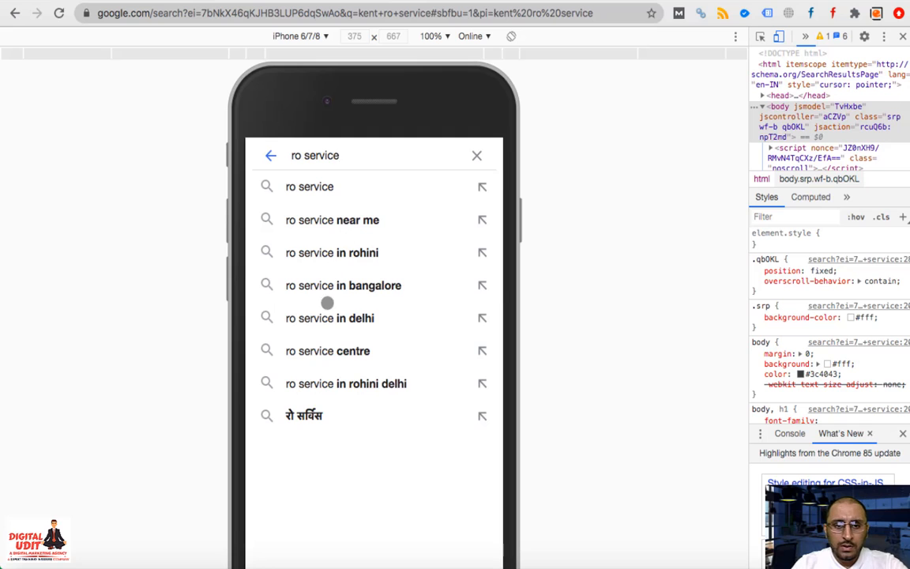
left_click(303, 318)
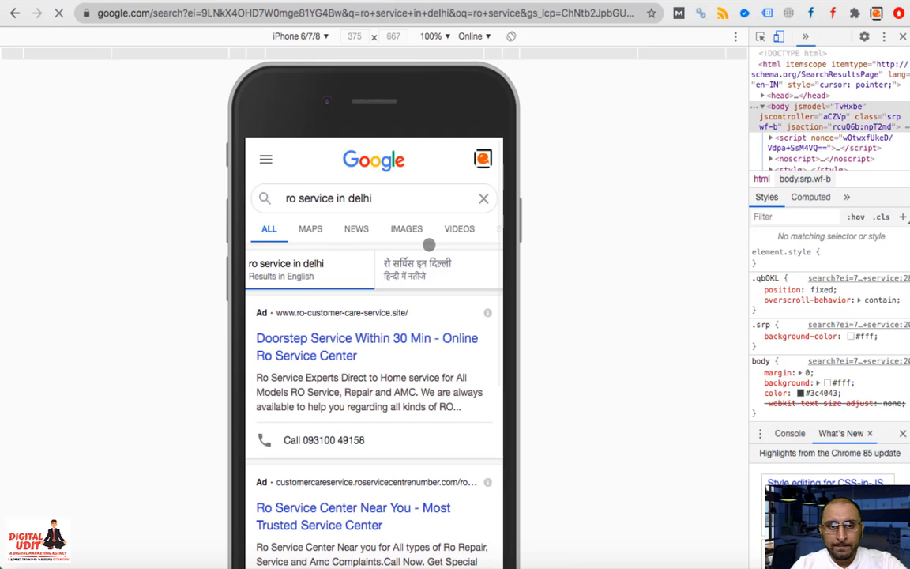
Review the mobile ads and a result, then return to the Kent RO Search Keywords list
scroll(429, 245, "down", 4)
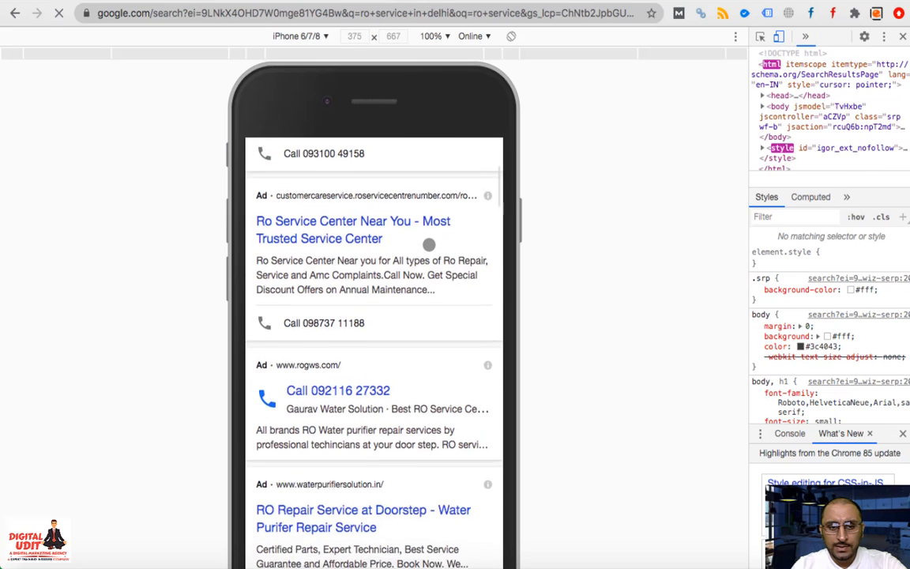
scroll(428, 245, "down", 1)
scroll(338, 392, "down", 10)
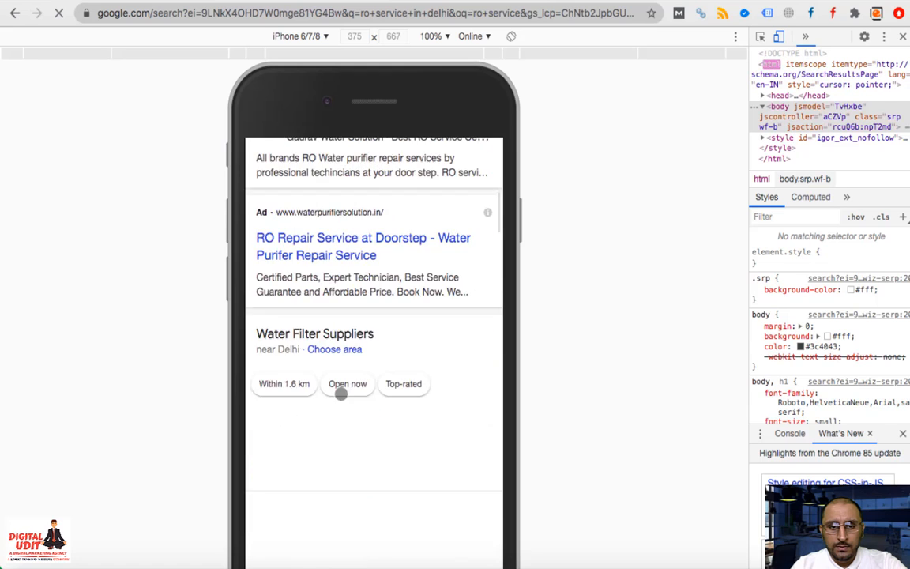
left_click(339, 389)
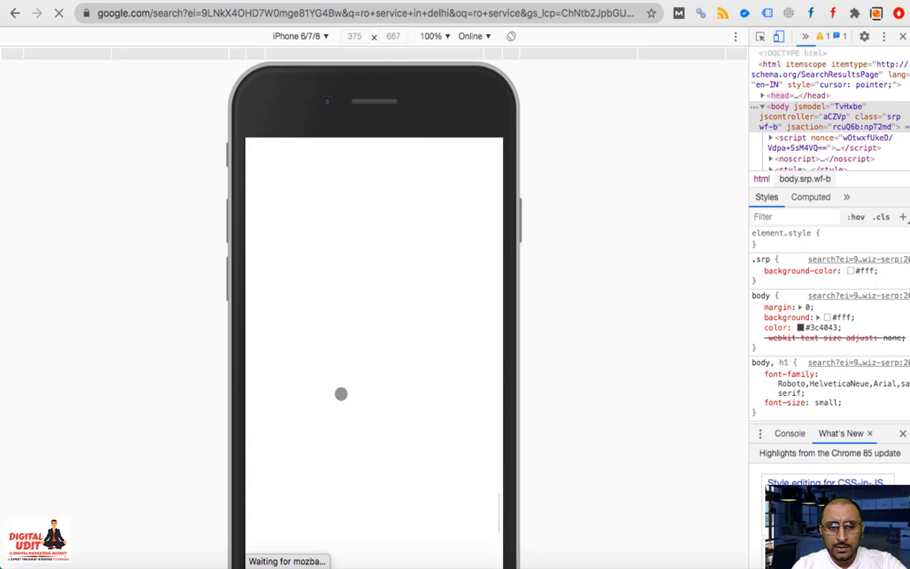
scroll(340, 394, "up", 8)
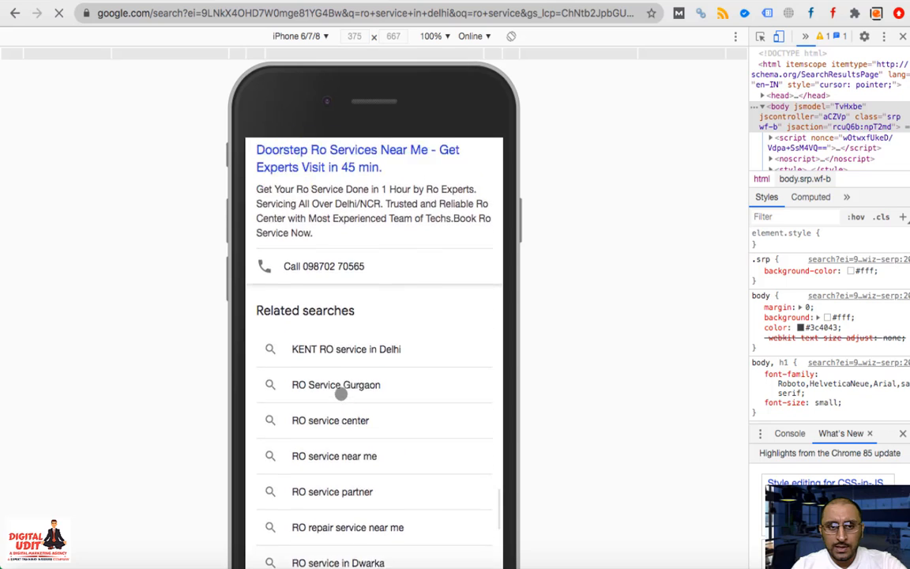
scroll(341, 393, "up", 8)
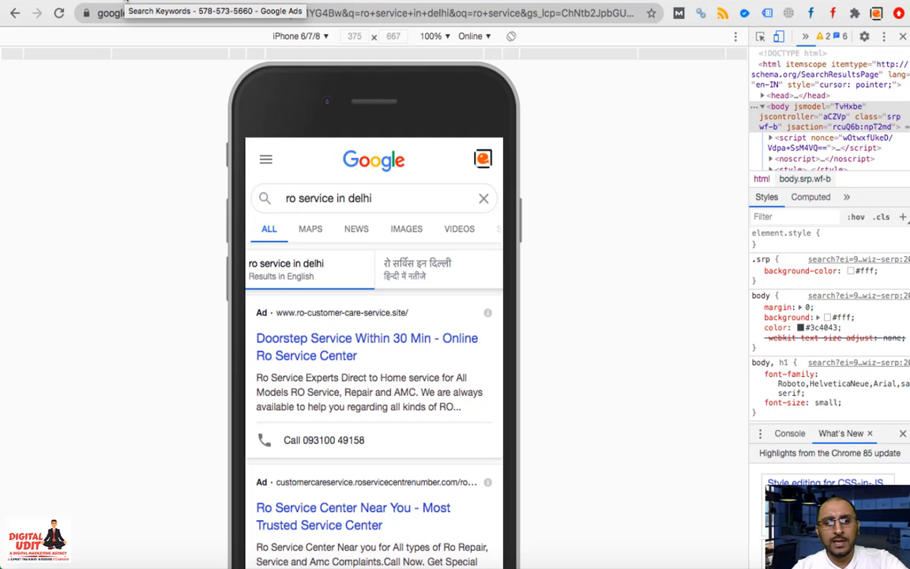
left_click(127, 2)
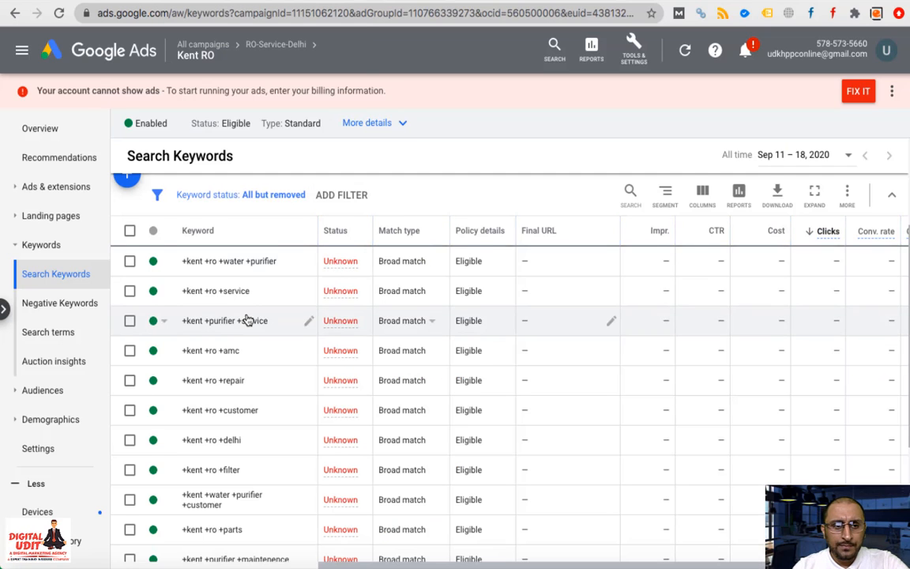
scroll(178, 261, "up", 2)
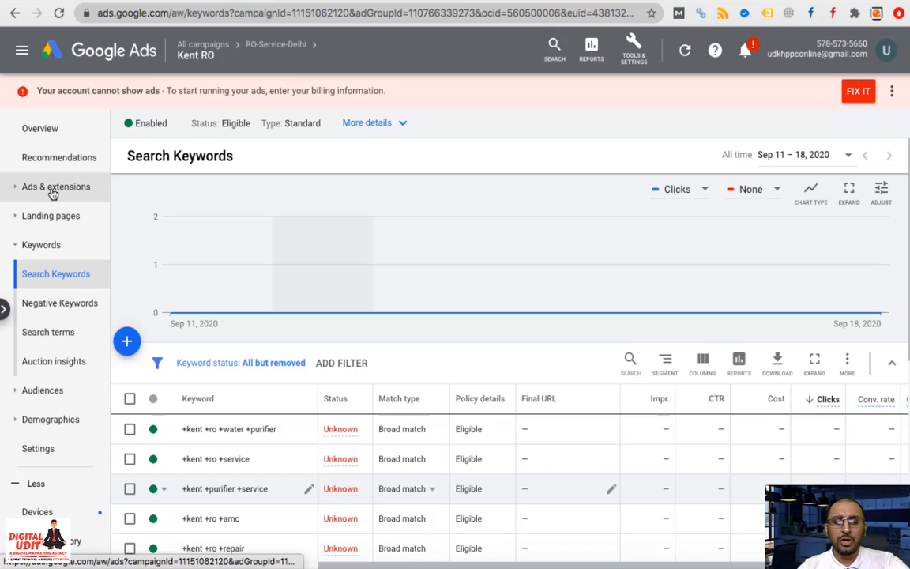